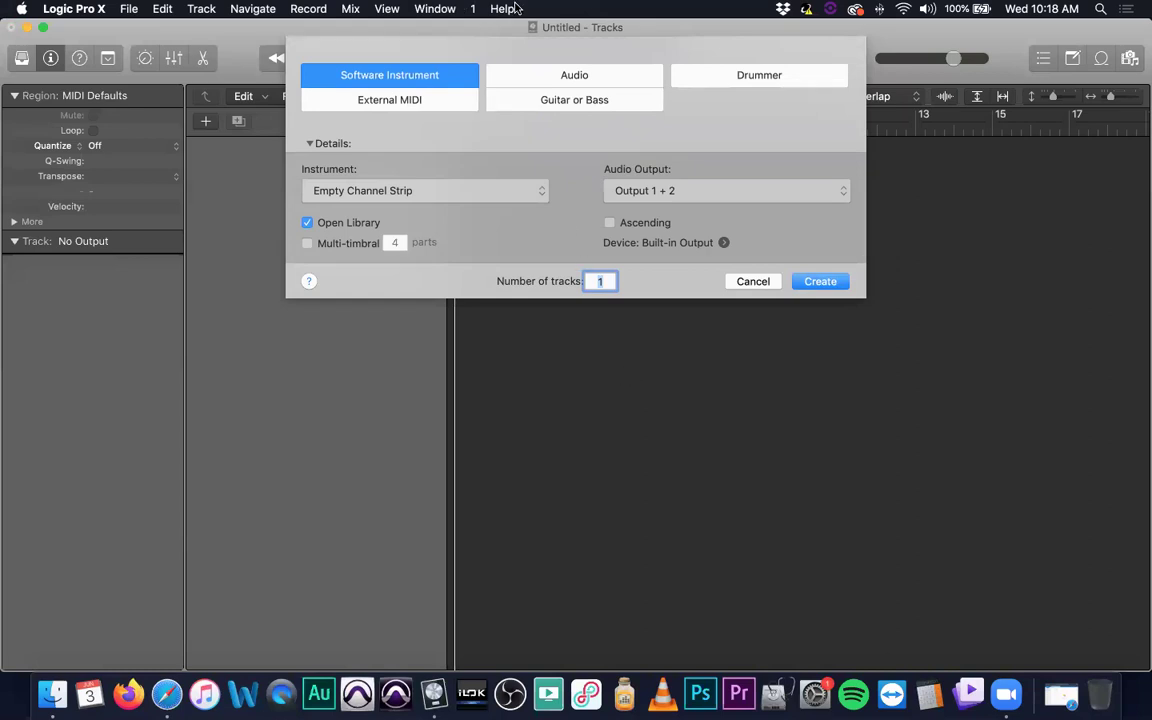
# - Create one software instrument track with an empty channel strip, and dismiss the Musical Typing window and the Library
pyautogui.click(545, 76)
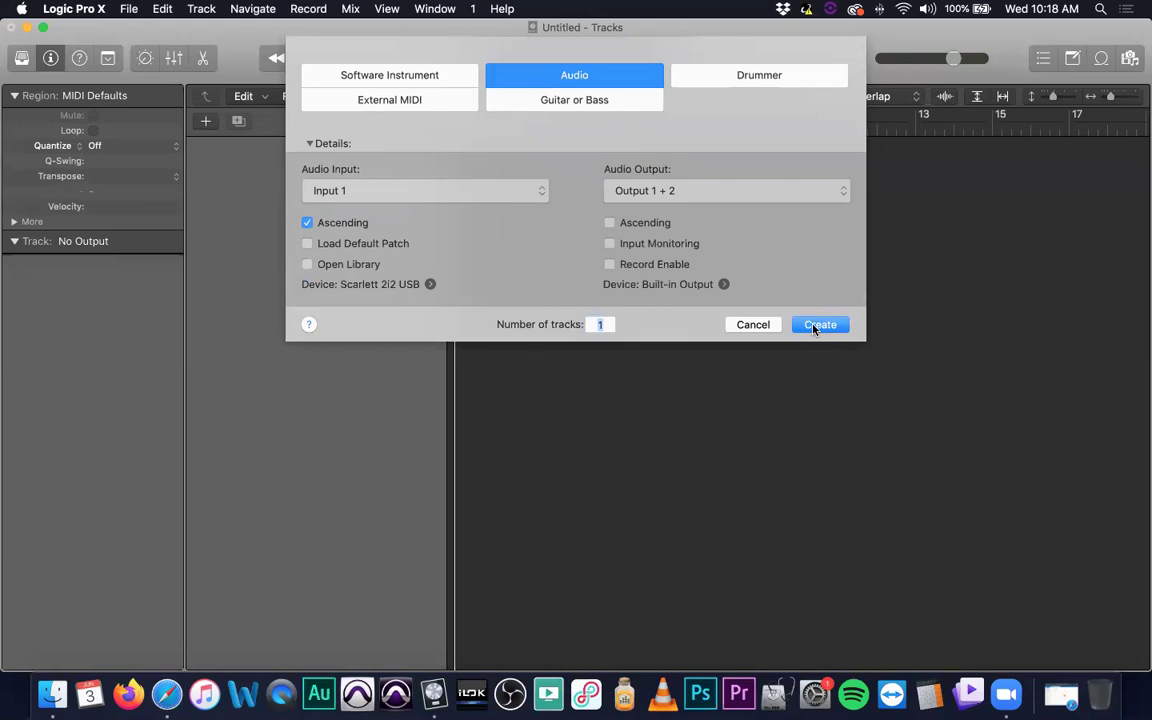
pyautogui.click(411, 76)
pyautogui.press('Return')
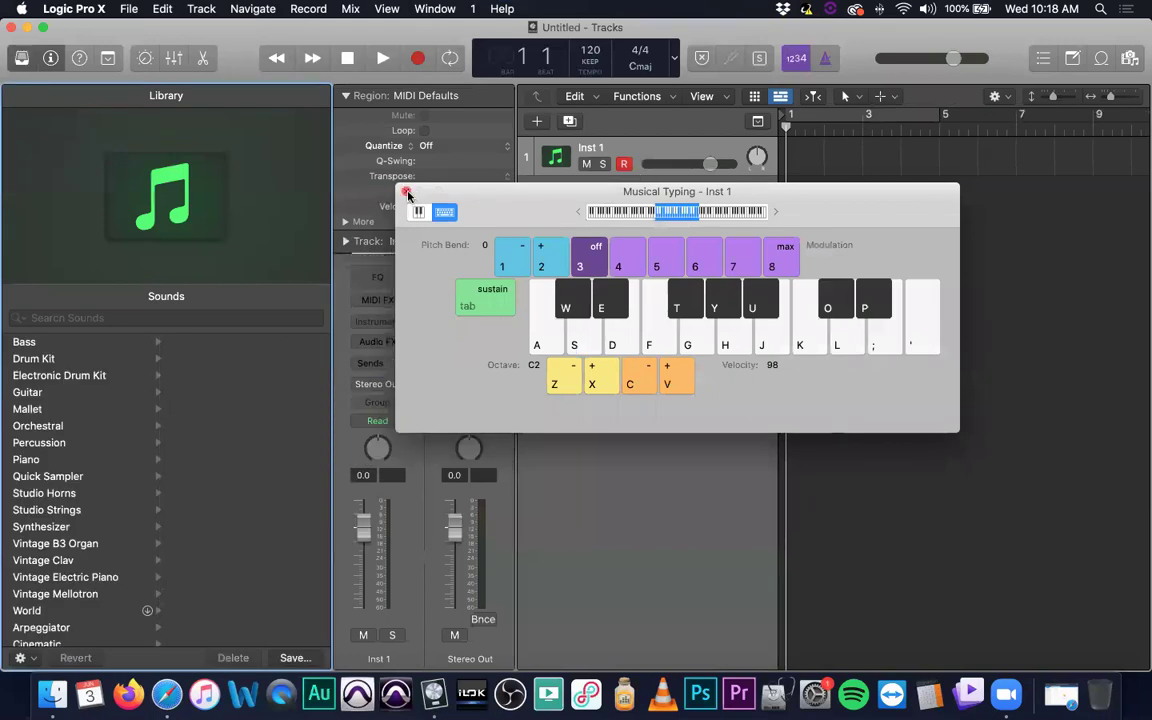
pyautogui.click(406, 192)
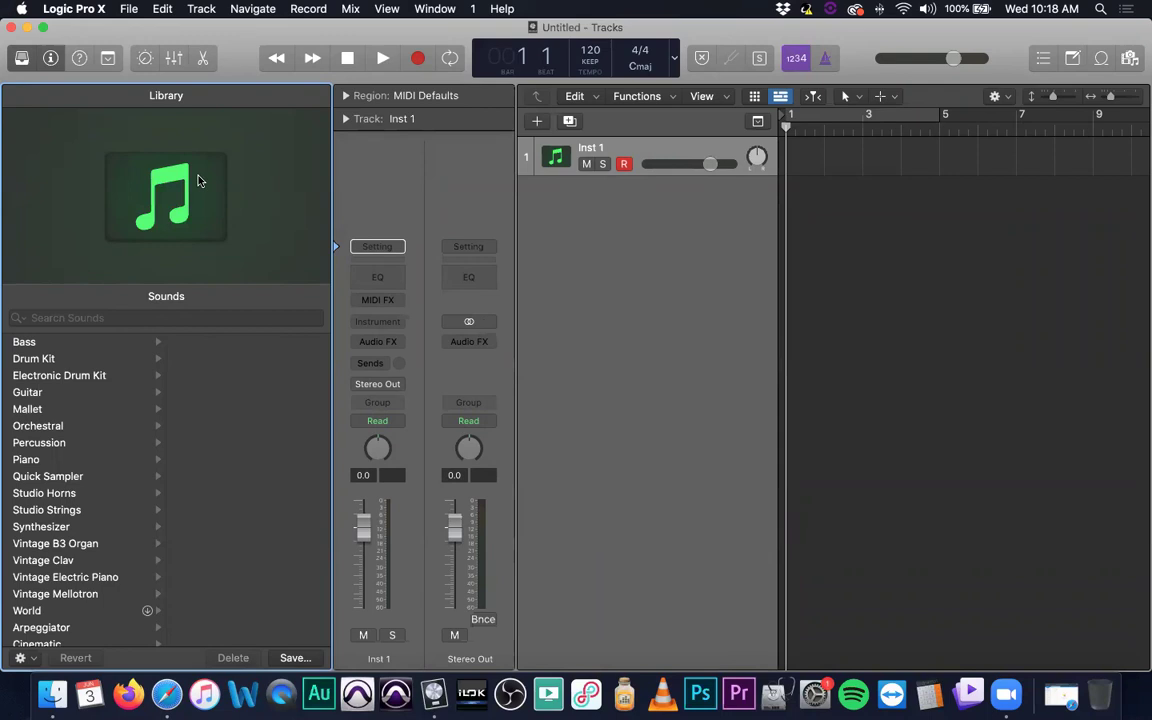
pyautogui.click(21, 57)
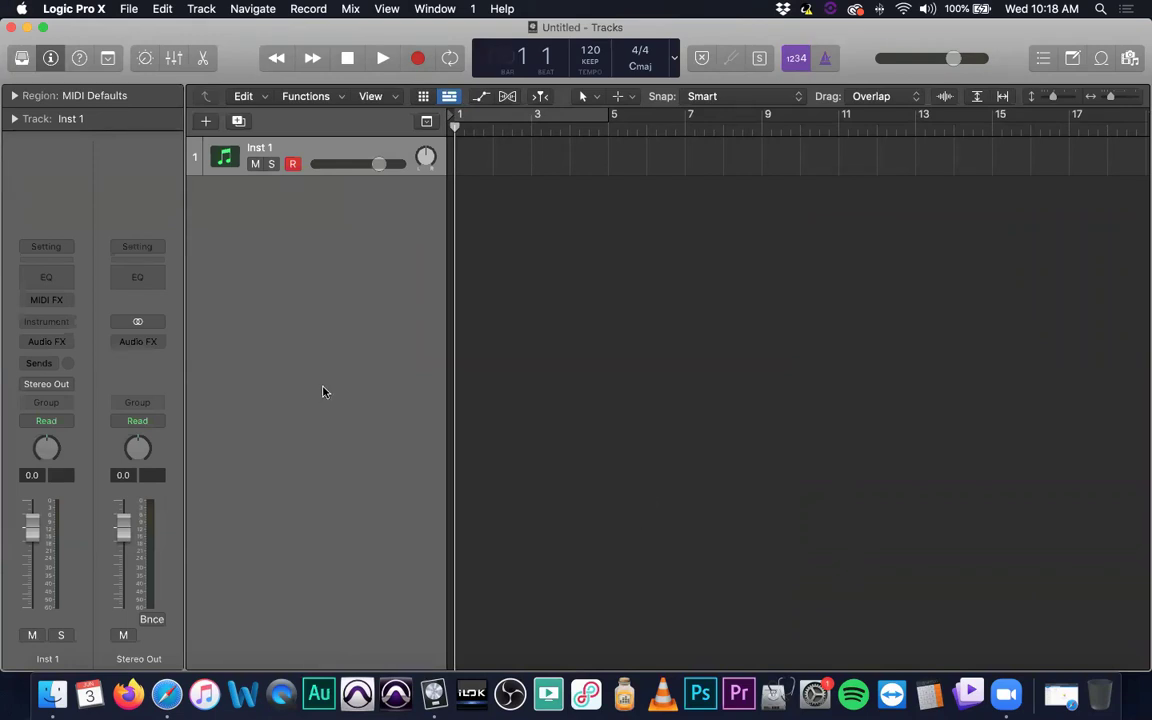
# - Insert the stereo Sampler (Multi-Sample) plug-in as the instrument on the Inst 1 channel strip
pyautogui.click(64, 324)
pyautogui.click(238, 270)
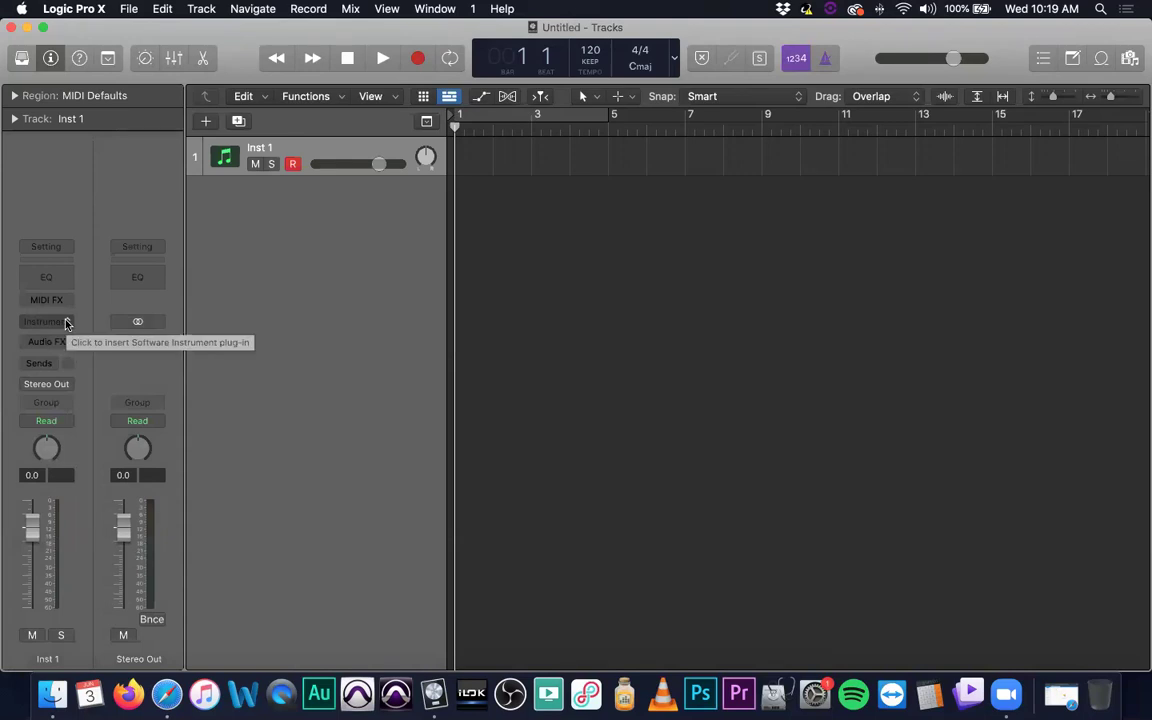
pyautogui.click(65, 324)
pyautogui.moveTo(170, 566)
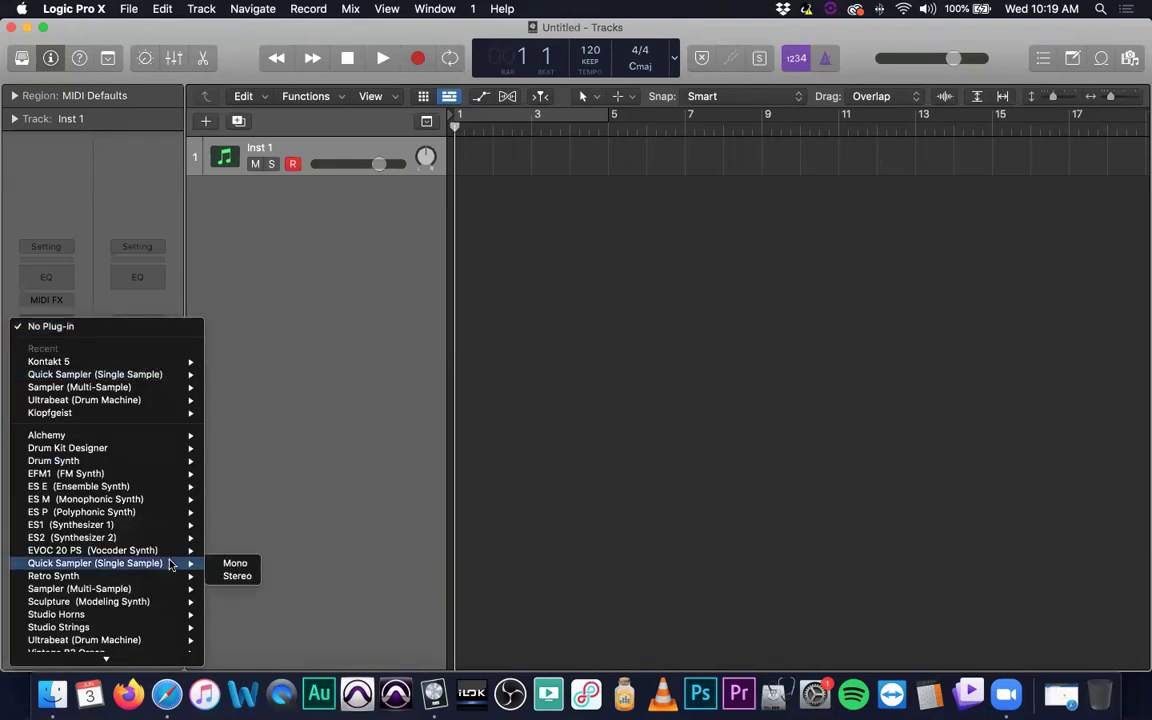
pyautogui.scroll(-1, 165, 560)
pyautogui.moveTo(88, 503)
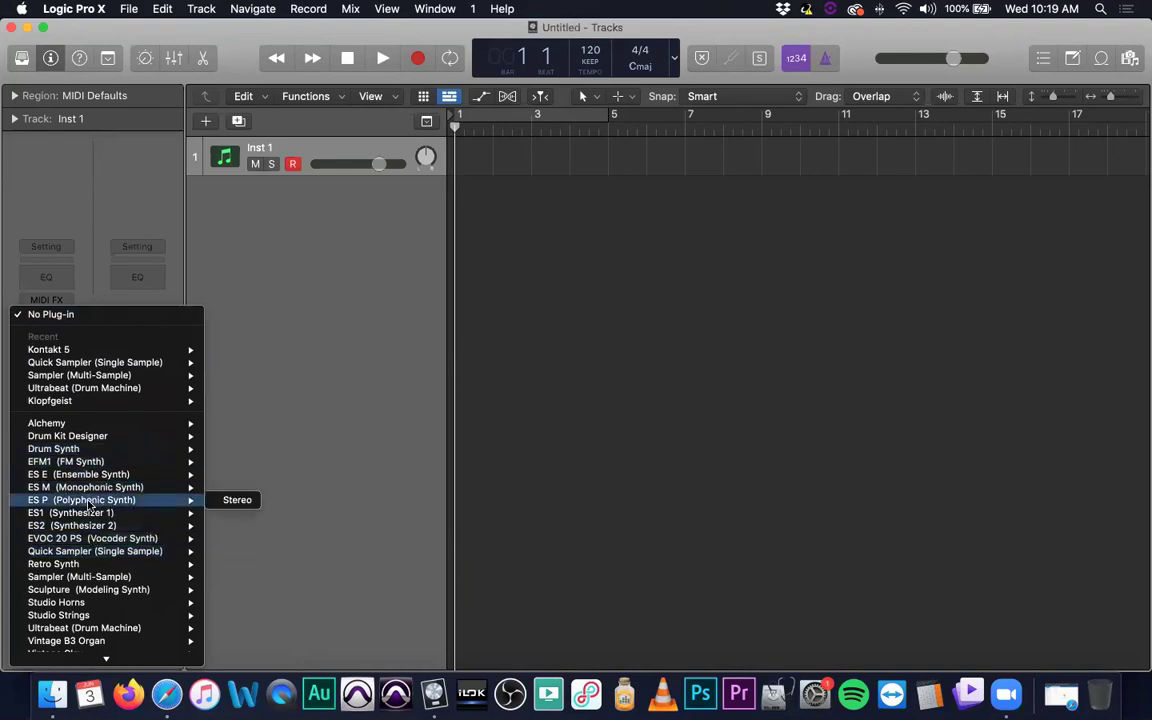
pyautogui.moveTo(128, 577)
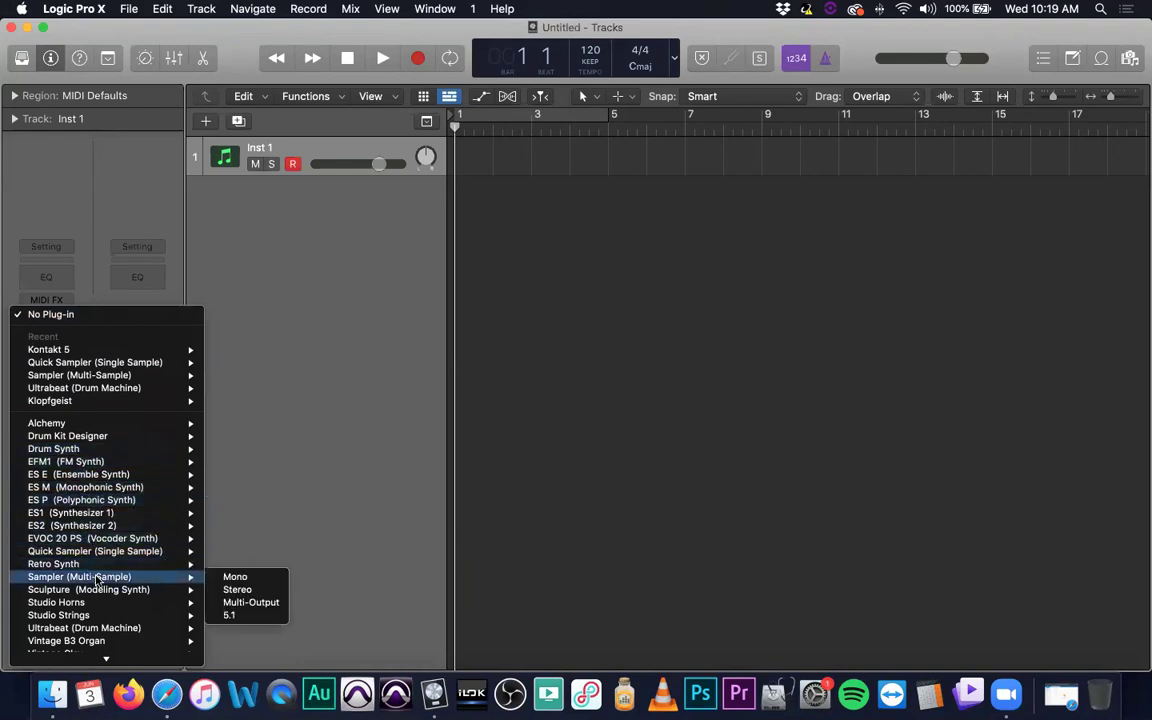
pyautogui.click(244, 591)
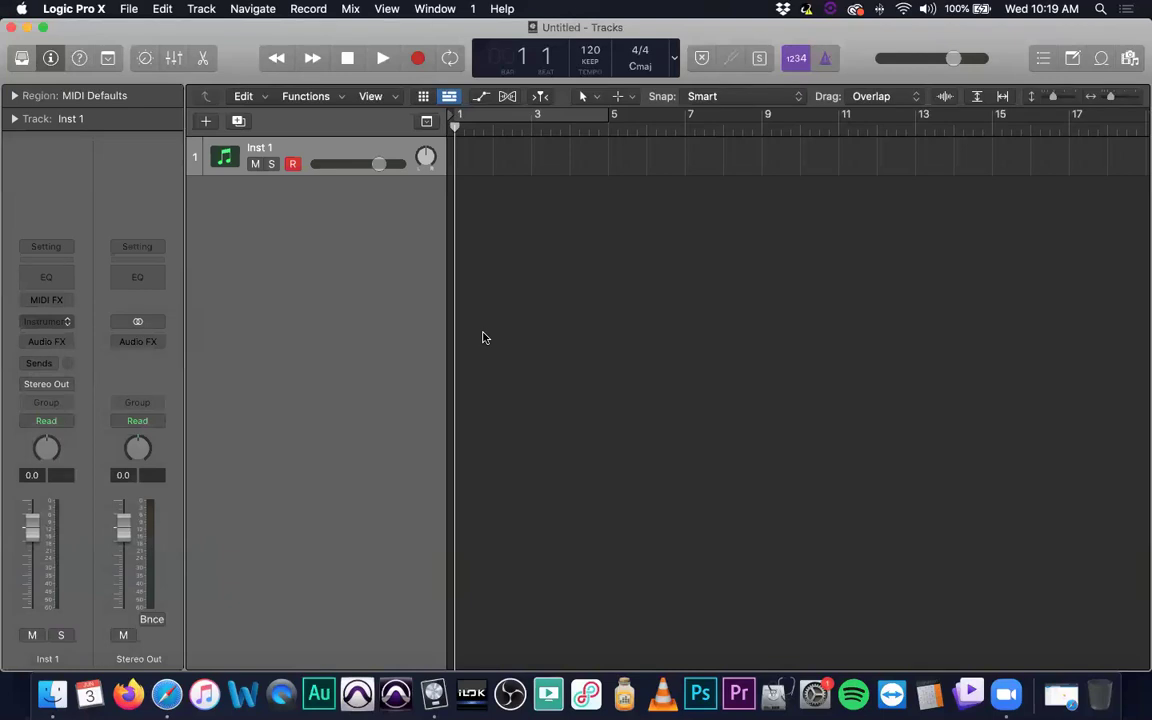
# - Reposition the Sampler window so its Synth, Mod Matrix and Modulators sections fit fully on screen
pyautogui.moveTo(725, 226); pyautogui.dragTo(456, 83)
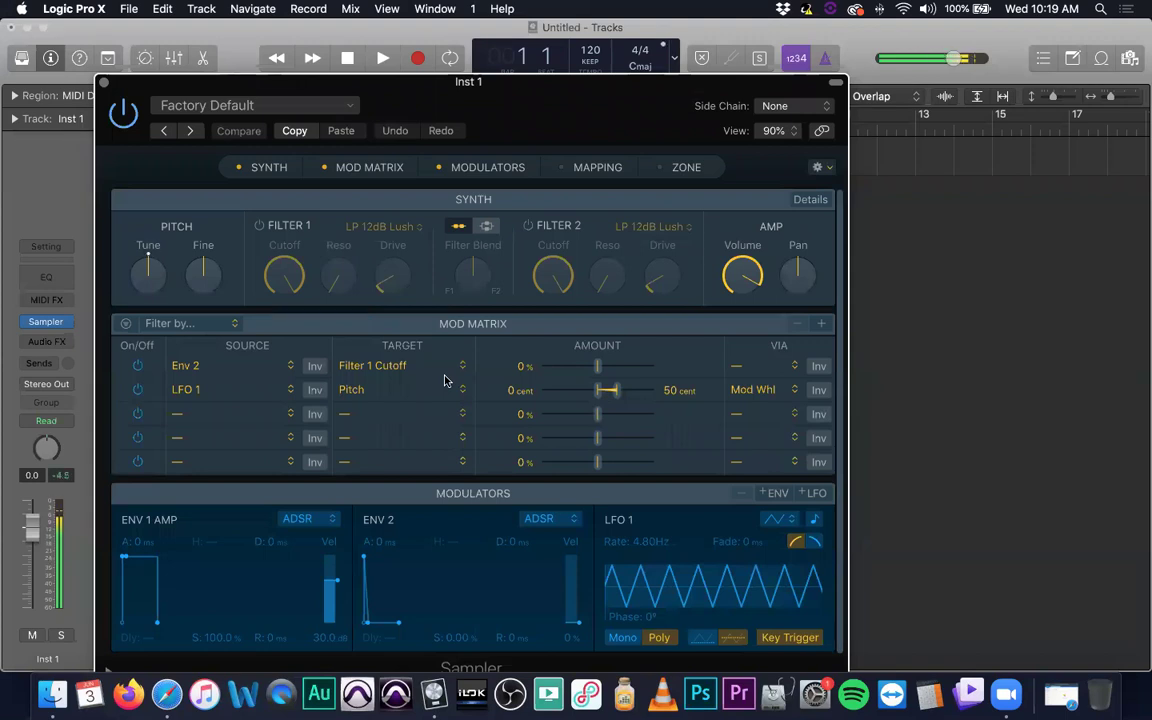
pyautogui.scroll(-1, 445, 380)
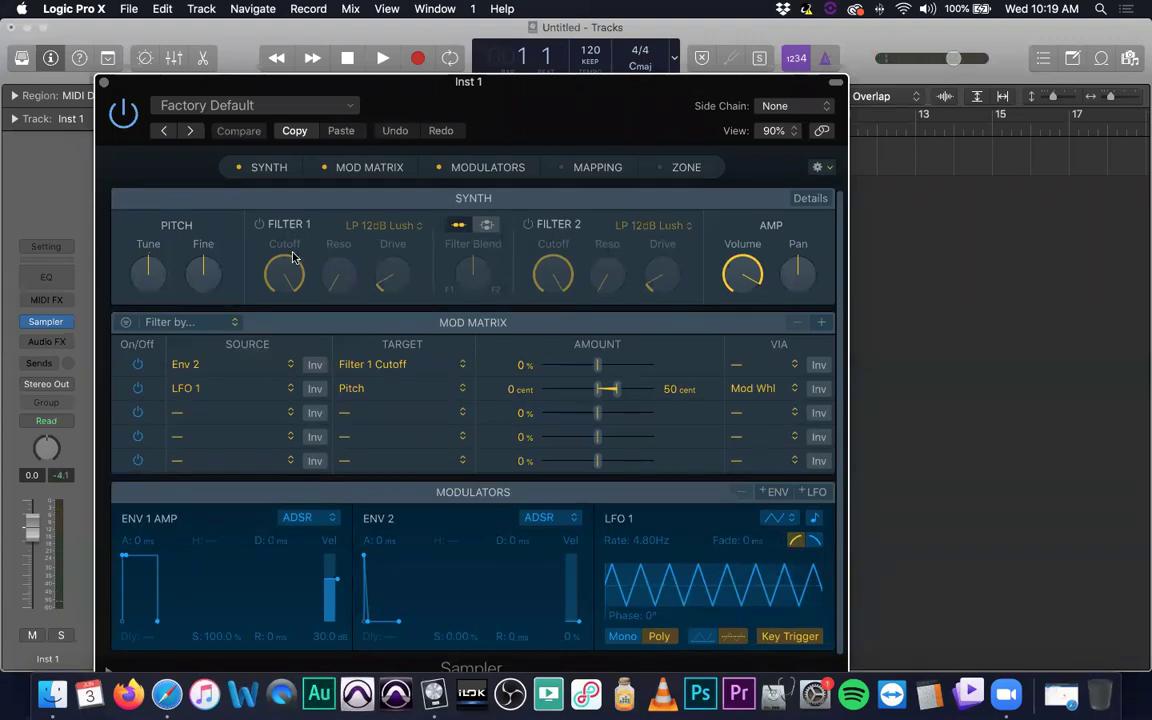
pyautogui.moveTo(484, 92); pyautogui.dragTo(544, 62)
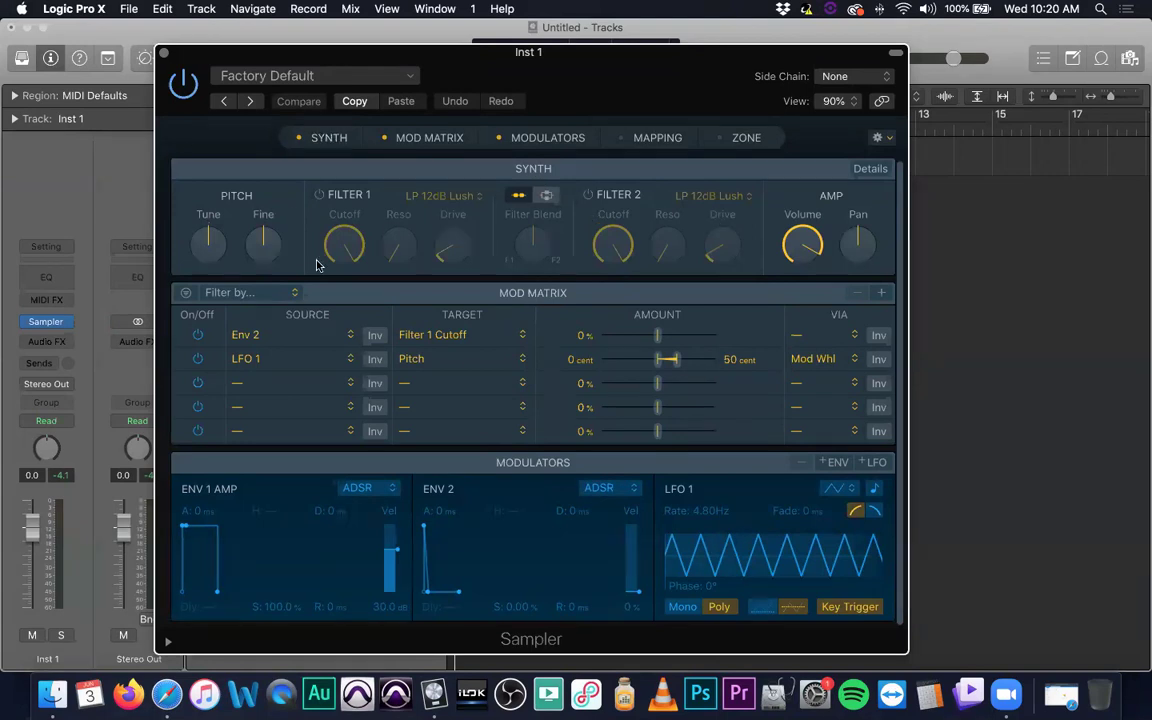
# - Turn Sampler's Filter 1 on and back off in the Synth section
pyautogui.moveTo(244, 238)
pyautogui.click(319, 196)
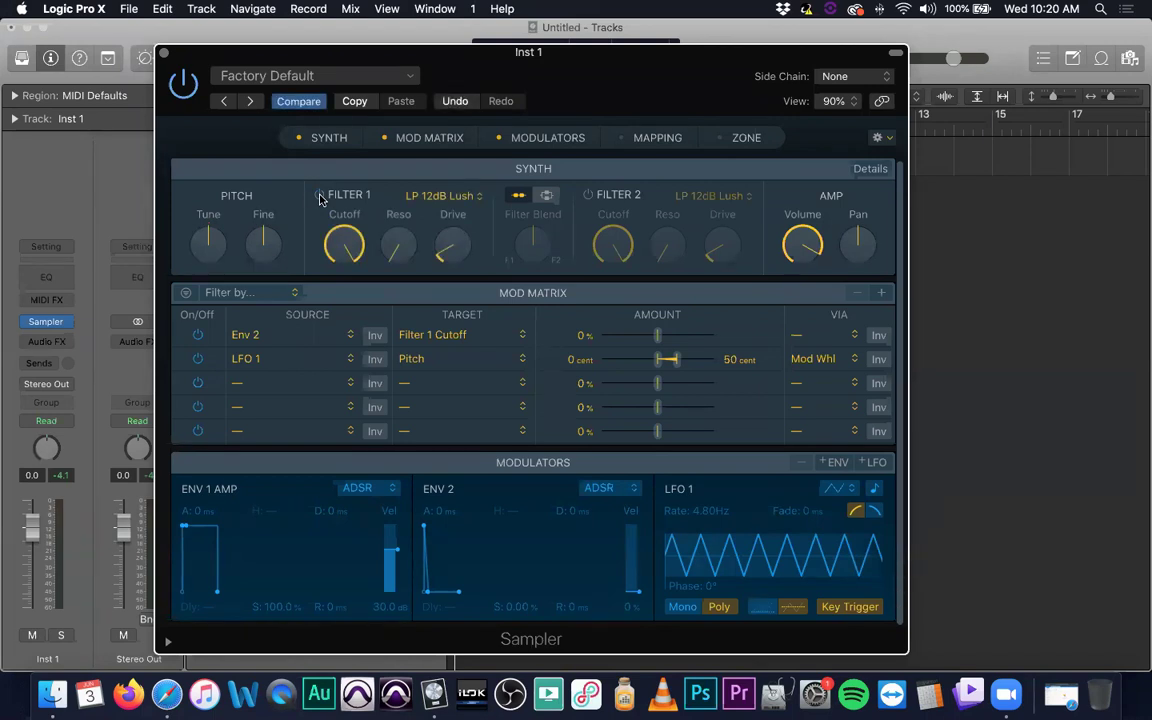
pyautogui.click(319, 196)
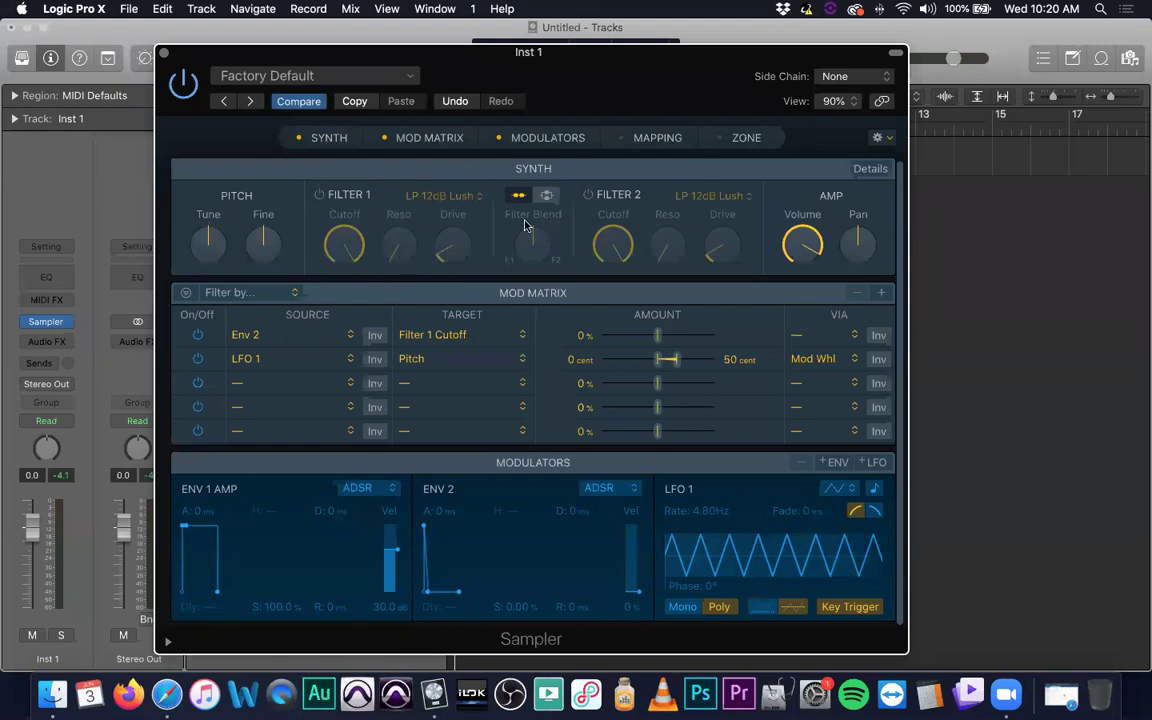
# - Try the serial and parallel filter routings in the Synth section while switching the two filters on and off
pyautogui.click(546, 195)
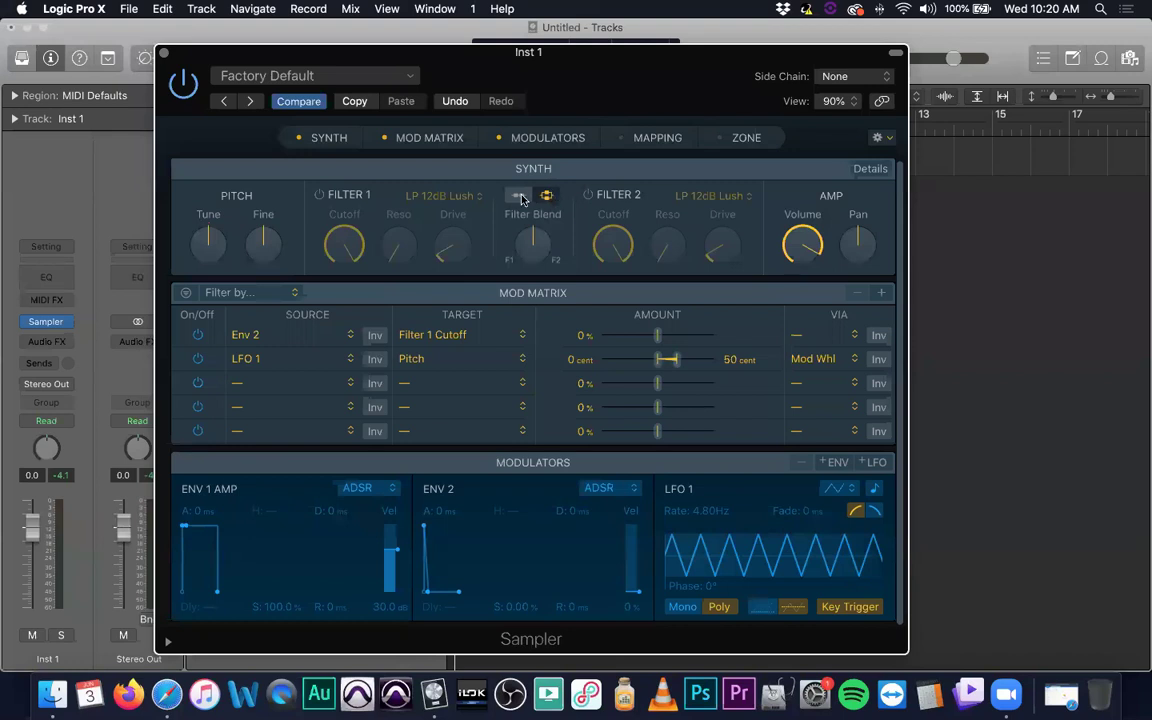
pyautogui.click(519, 196)
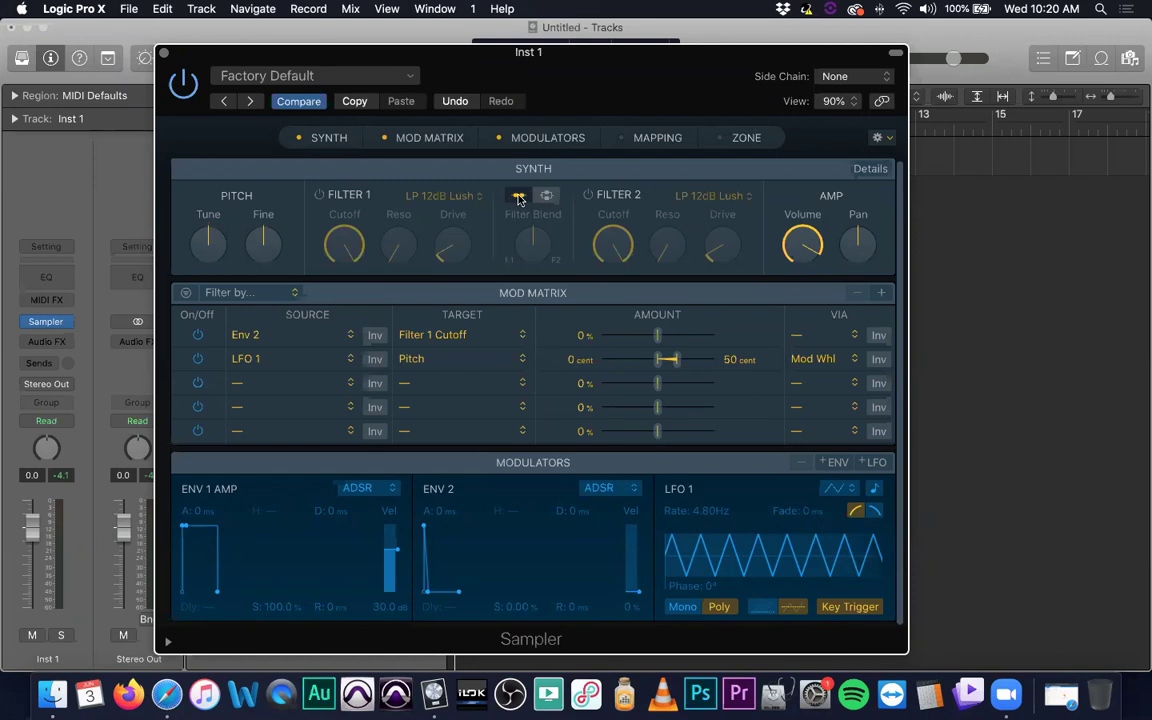
pyautogui.click(546, 196)
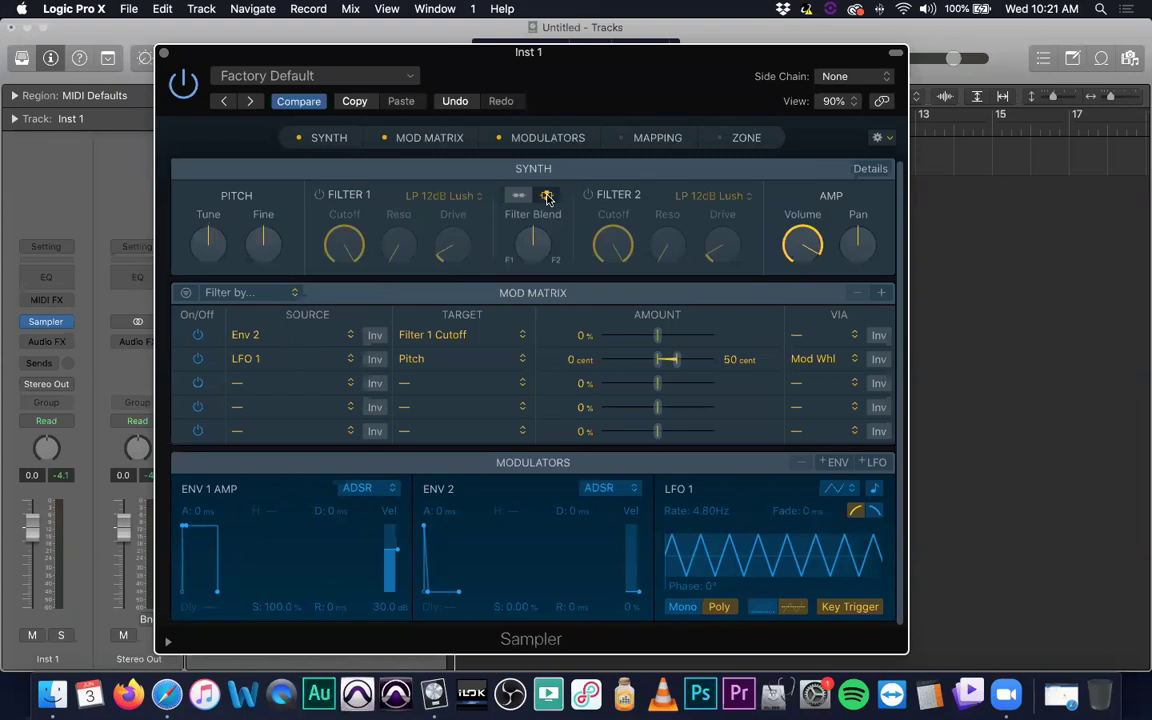
pyautogui.click(319, 195)
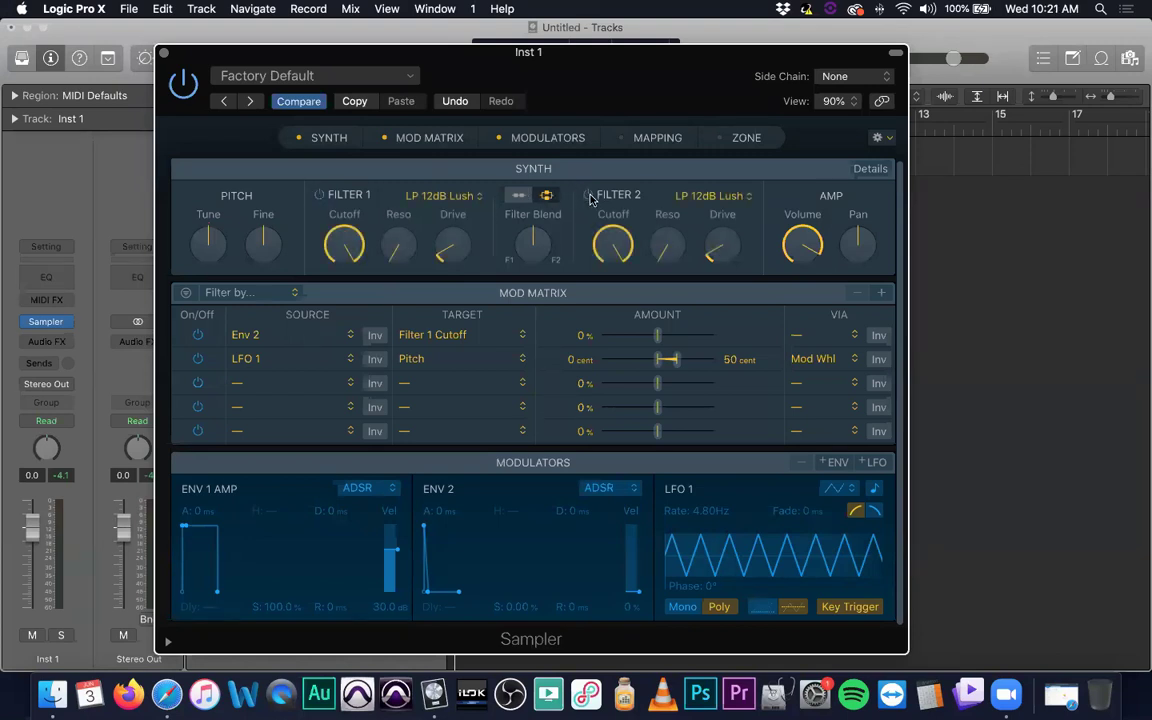
pyautogui.click(319, 195)
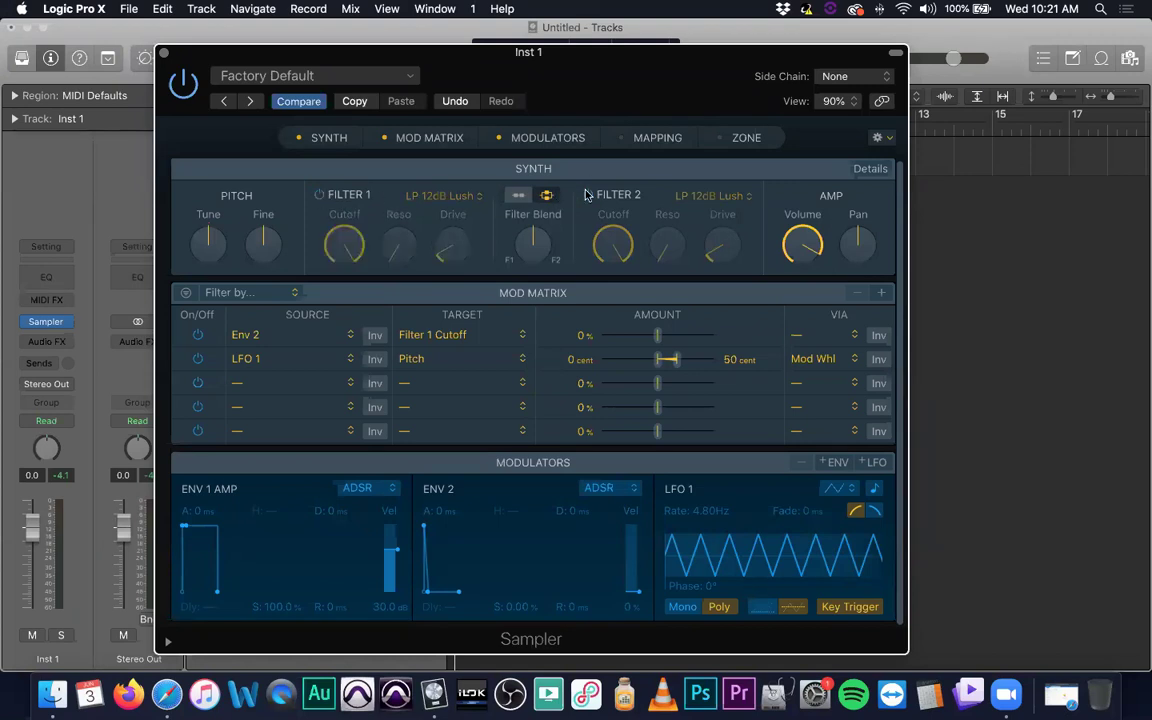
pyautogui.click(518, 196)
pyautogui.click(546, 195)
# - Enable Filter 1 and Filter 2 in the Synth section and set their routing to serial
pyautogui.click(319, 196)
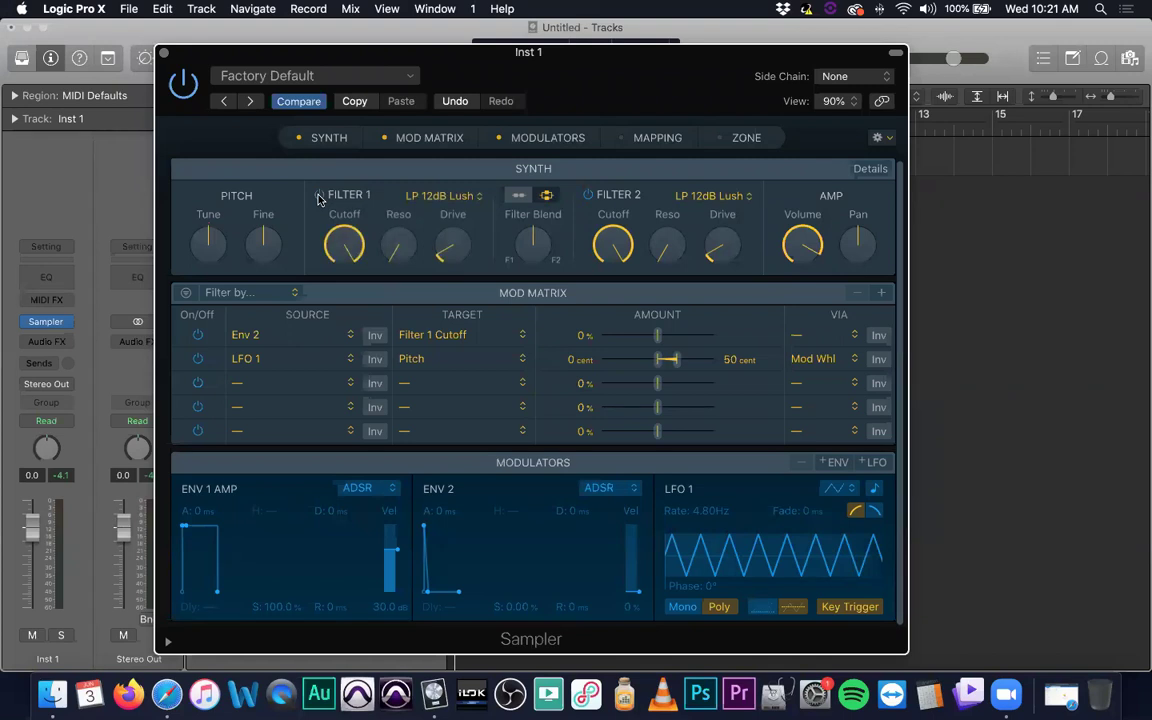
pyautogui.click(517, 197)
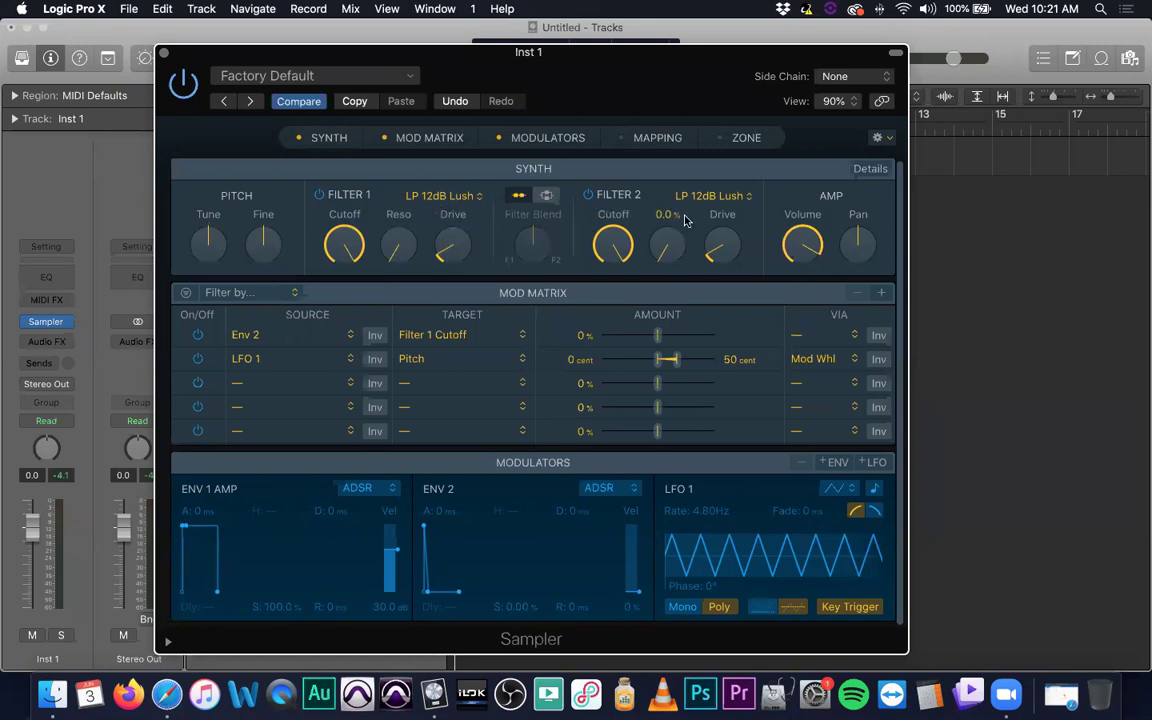
pyautogui.click(546, 198)
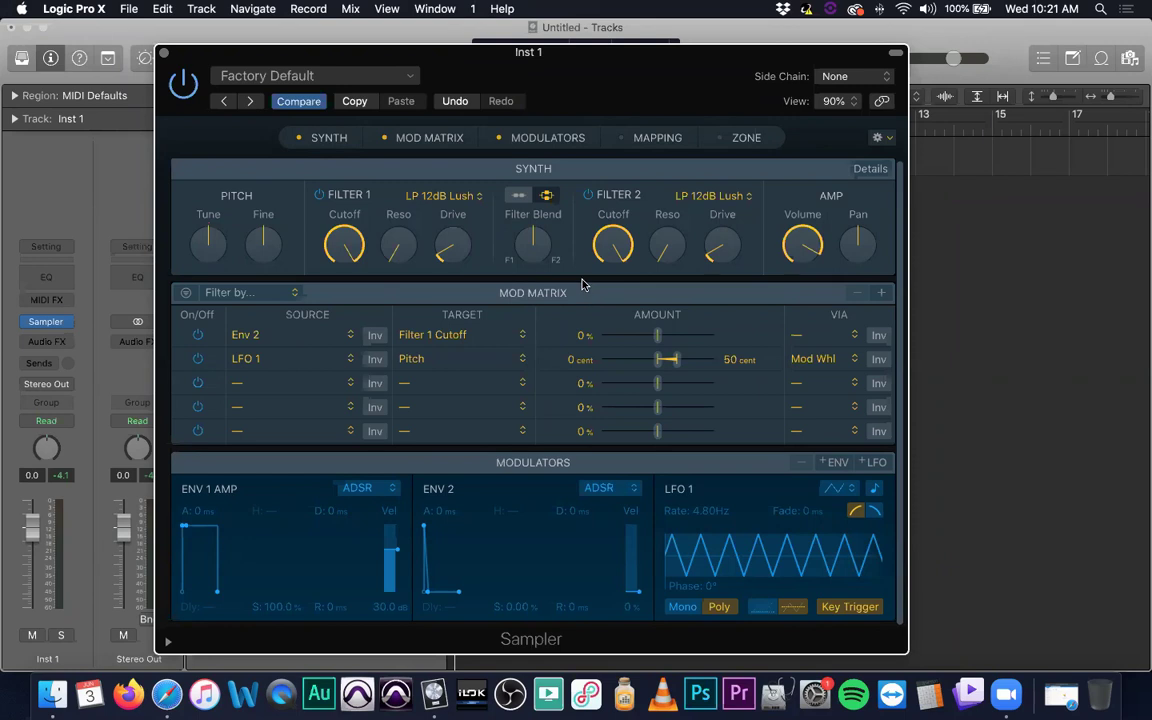
pyautogui.click(518, 197)
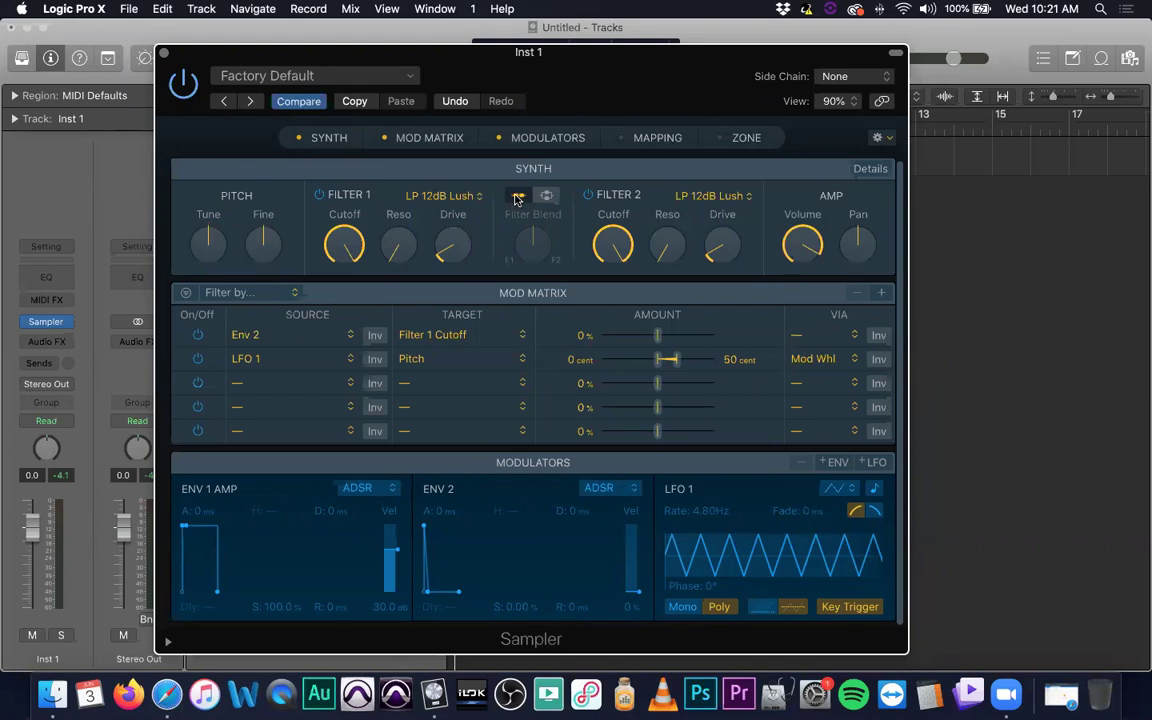
# - Show and hide the Synth section's detailed parameters to see what they offer
pyautogui.keyDown('alt'); pyautogui.click(845, 229); pyautogui.keyUp('alt')
pyautogui.click(870, 170)
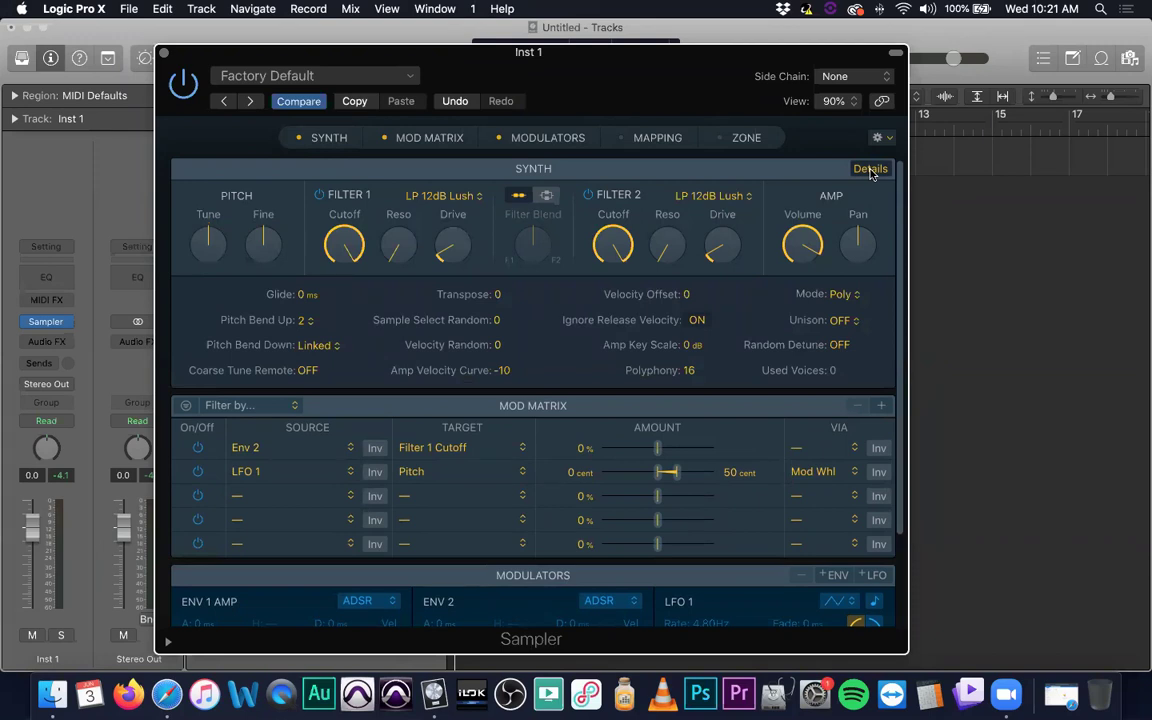
pyautogui.click(870, 170)
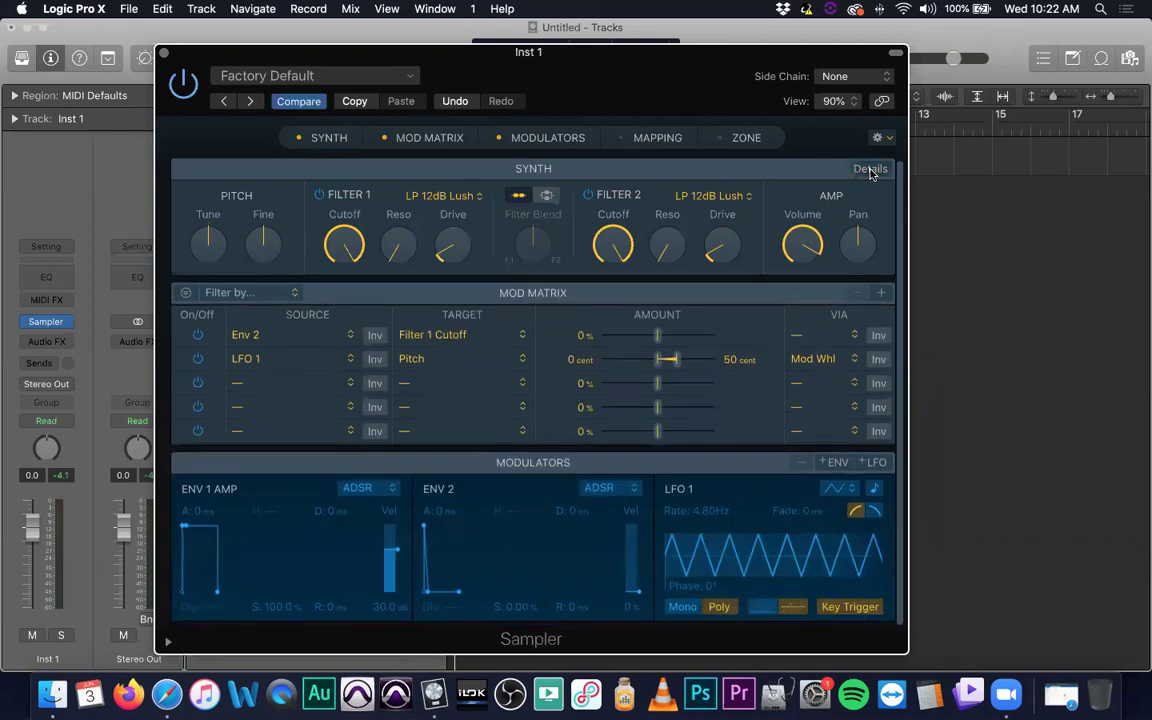
pyautogui.click(870, 170)
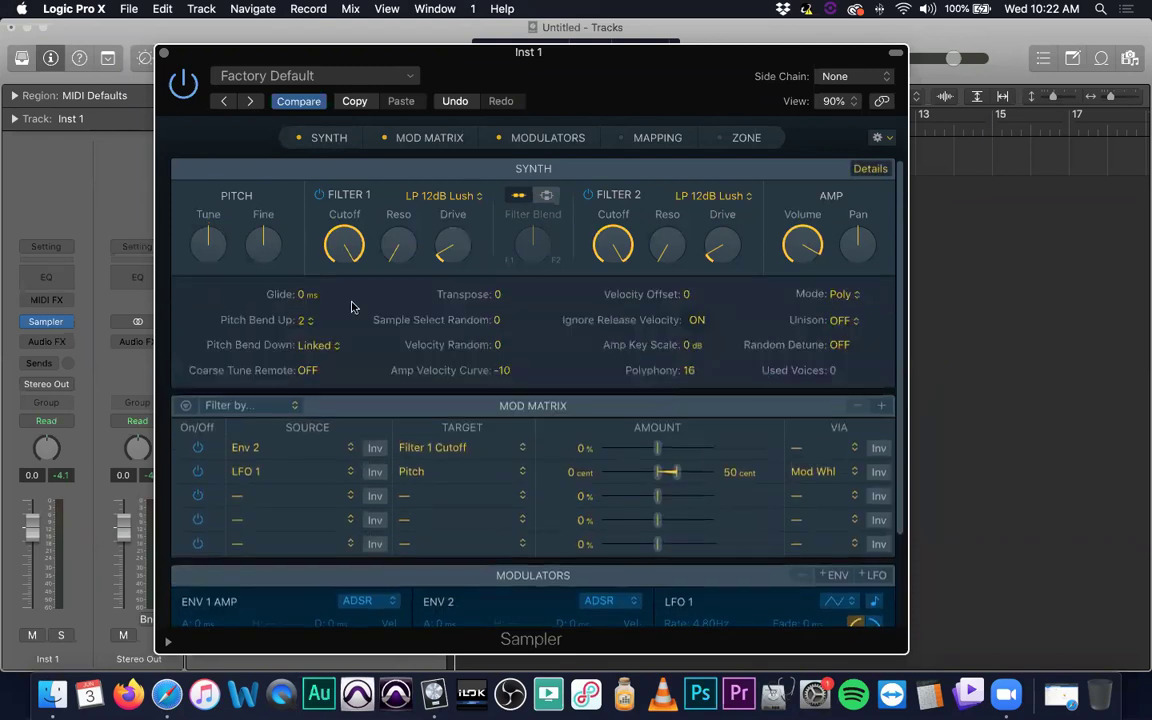
pyautogui.click(875, 170)
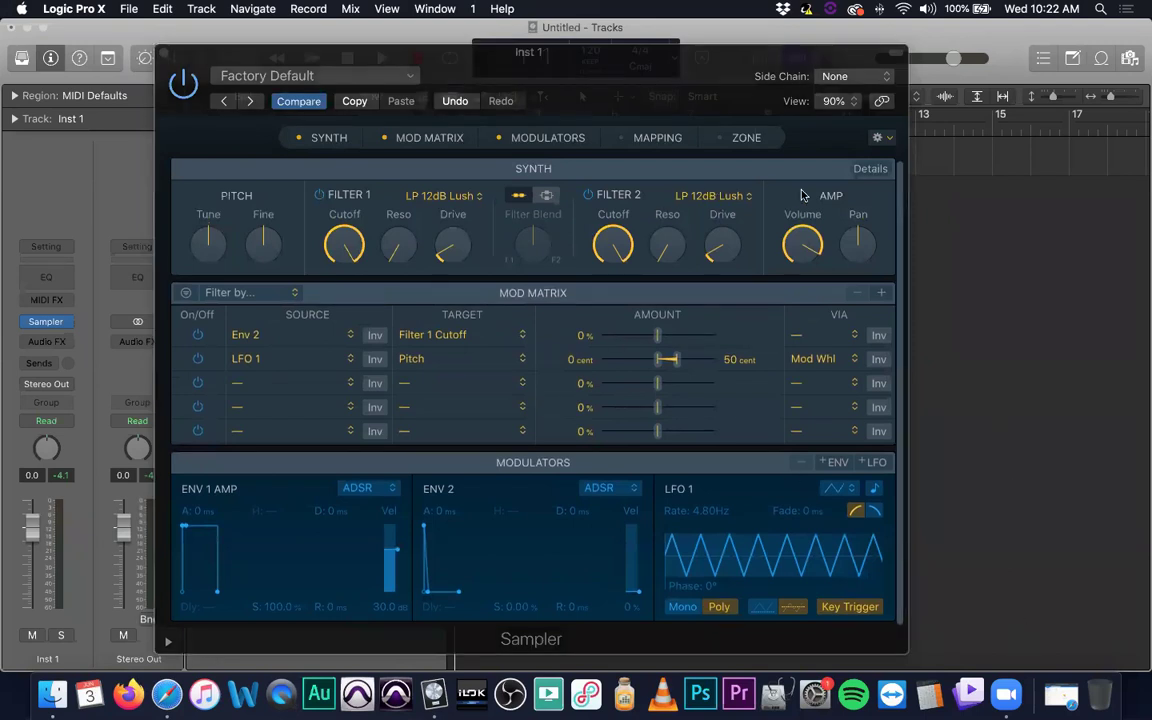
# - Show the Synth details, try a Pitch Bend Up range of 12 and set it back to 2
pyautogui.click(870, 169)
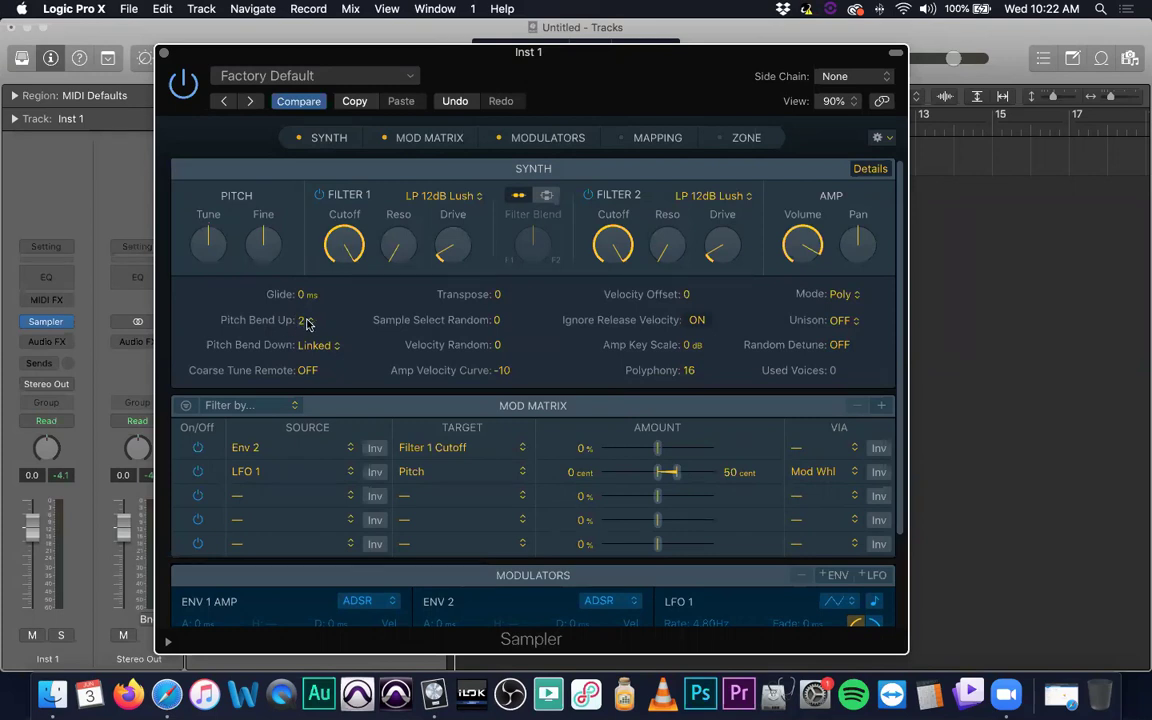
pyautogui.click(302, 320)
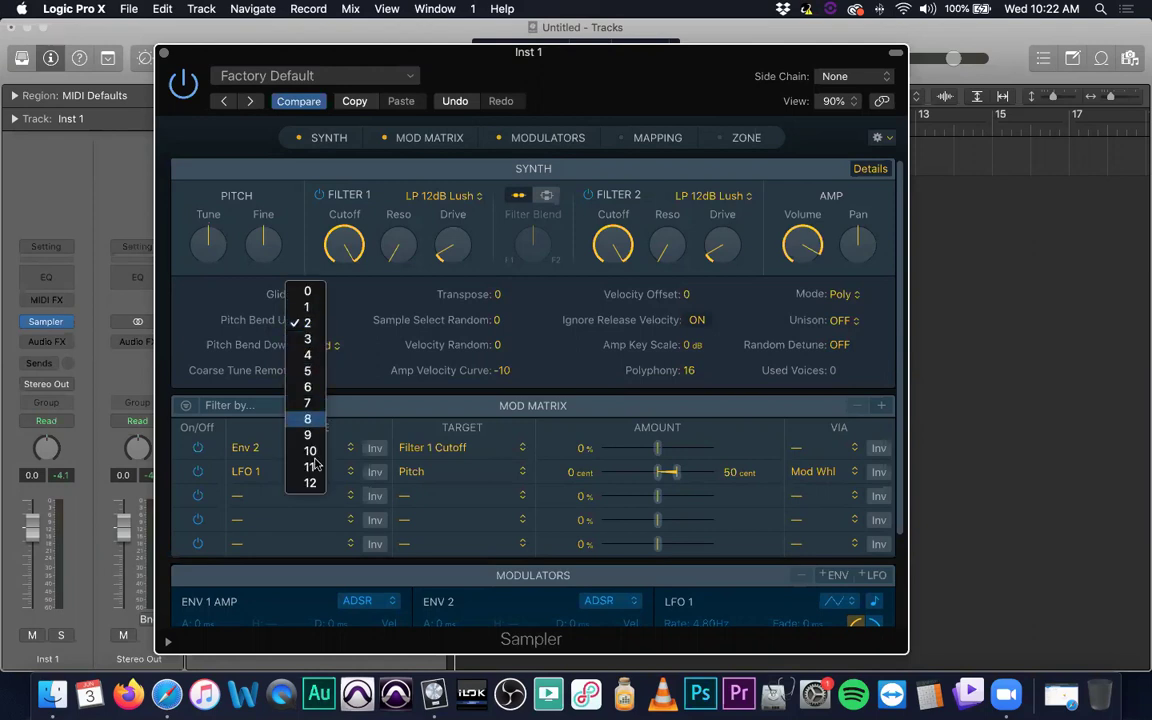
pyautogui.press('Return')
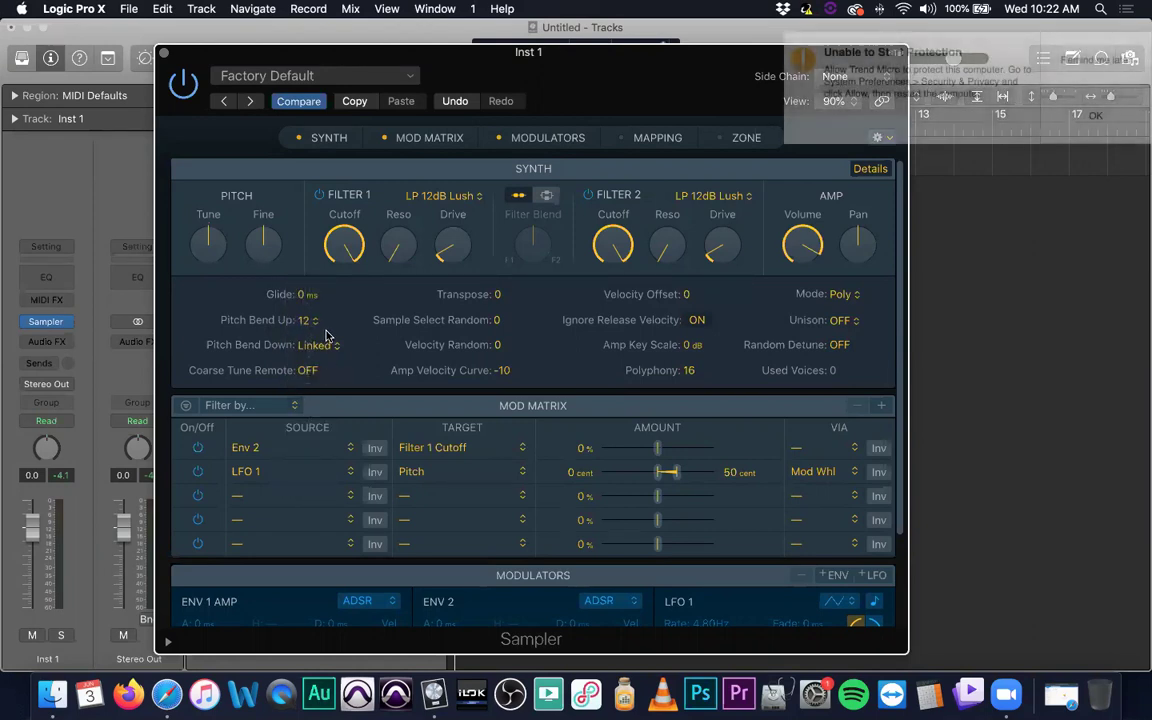
pyautogui.click(318, 320)
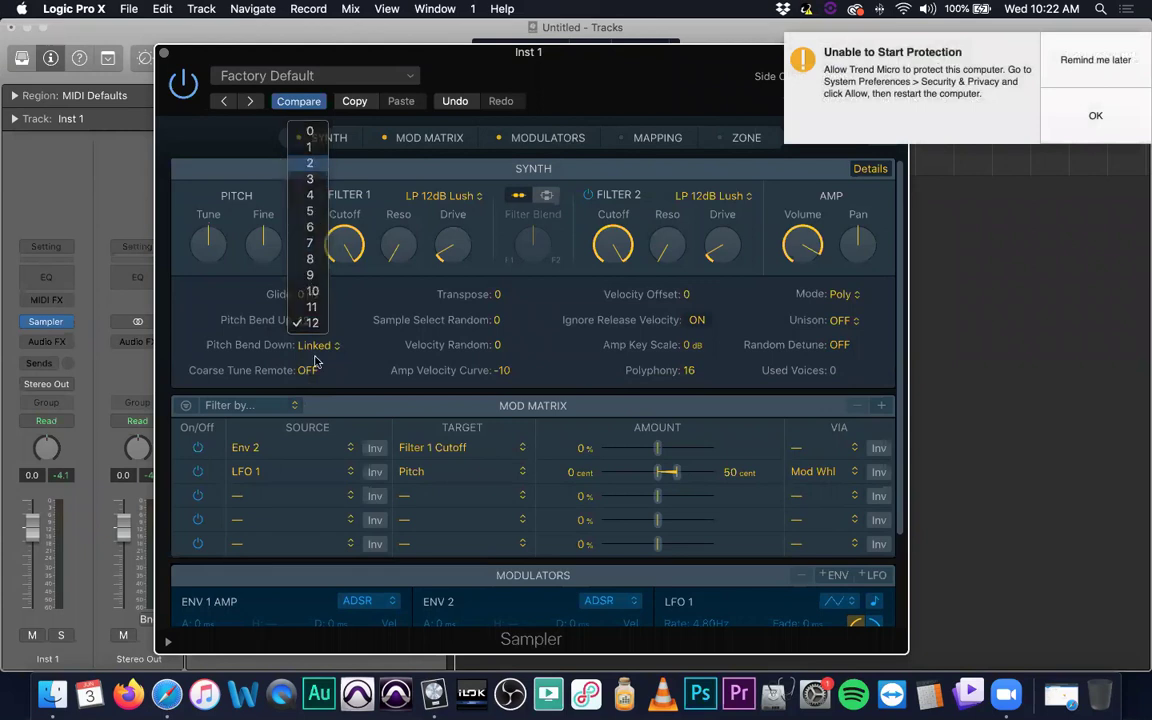
pyautogui.click(309, 162)
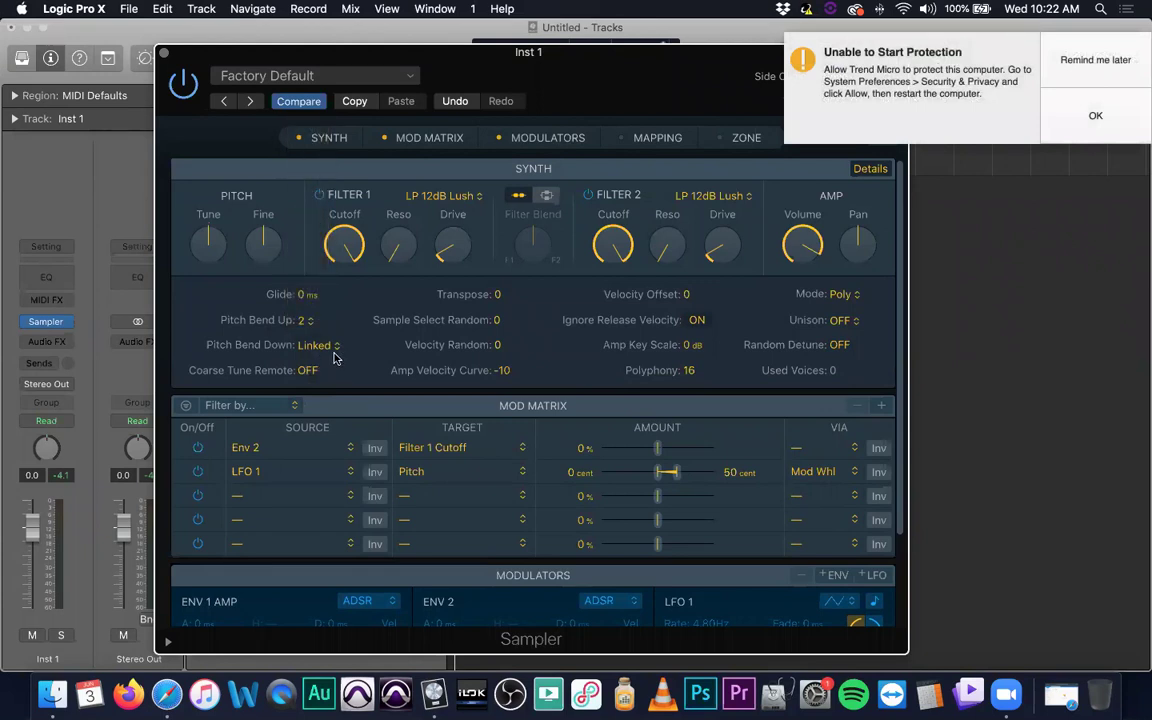
# - Review the Pitch Bend Down options, keep Linked selected, and collapse the Synth details
pyautogui.click(316, 345)
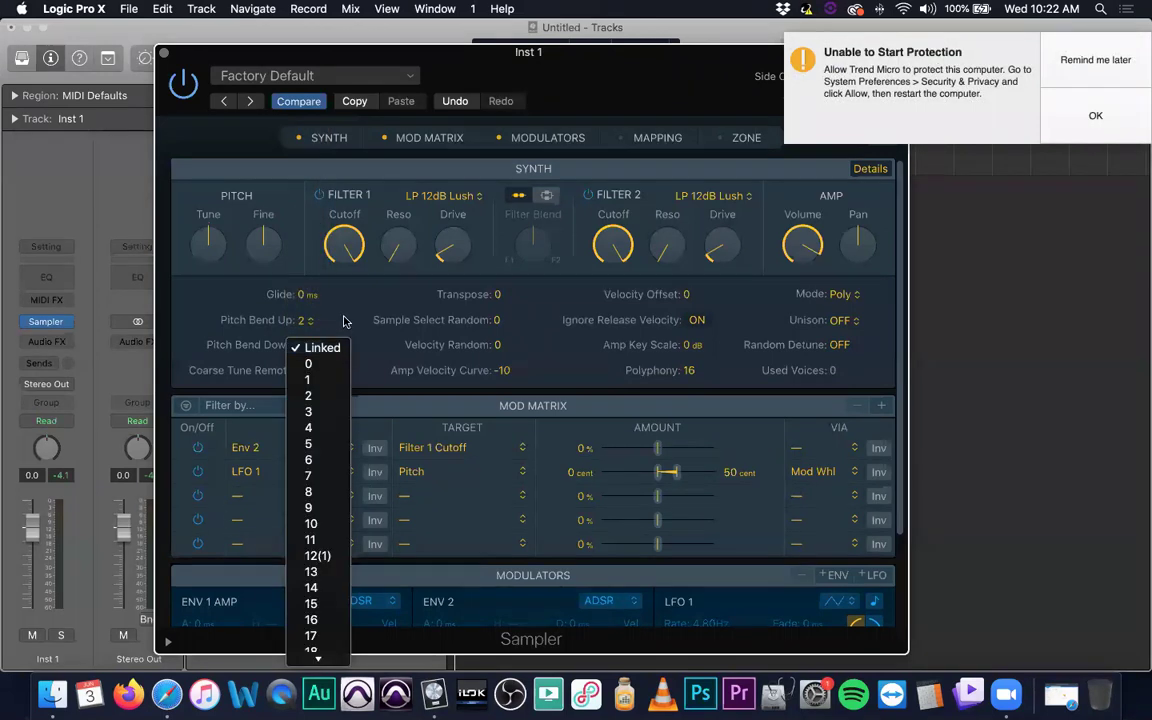
pyautogui.click(330, 348)
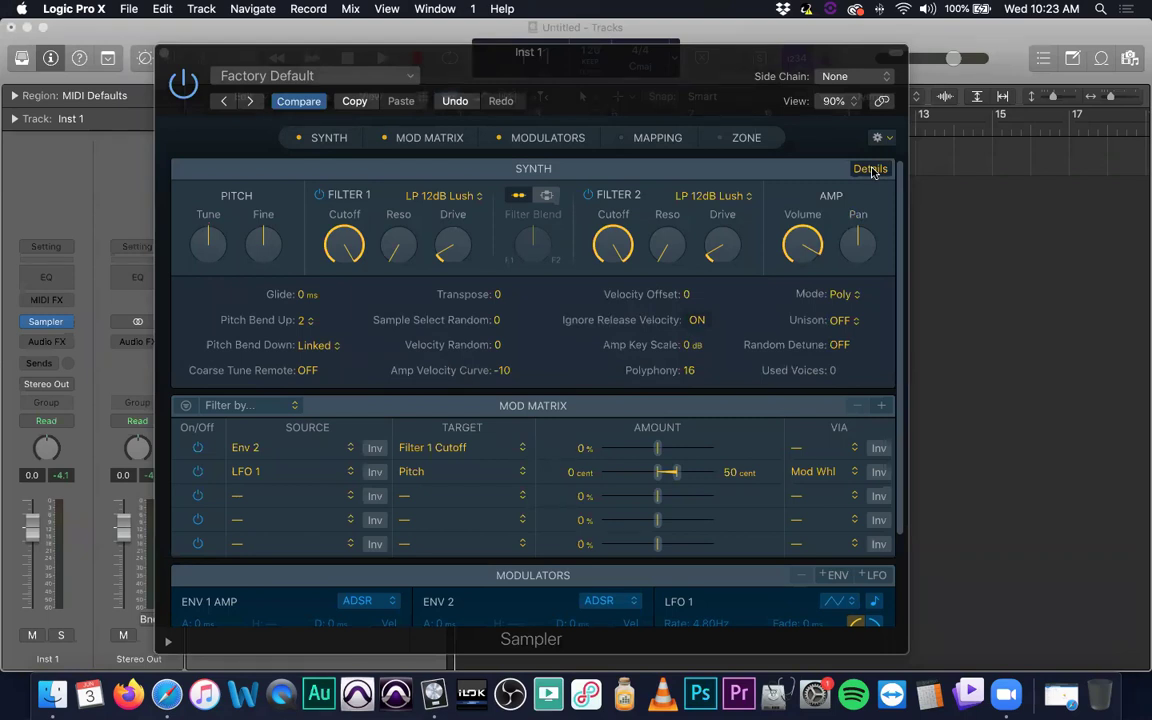
pyautogui.click(870, 169)
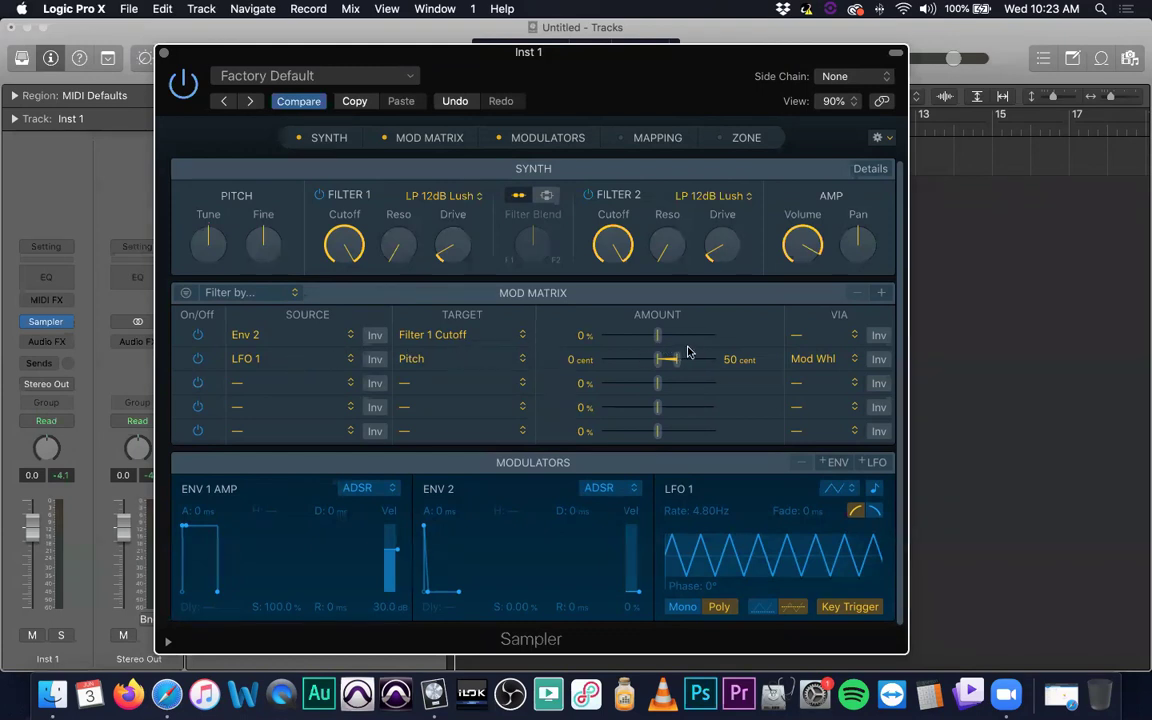
# - Review the available Via sources for the Env 2 to Filter 1 Cutoff routing in the Mod Matrix, keeping None
pyautogui.click(855, 337)
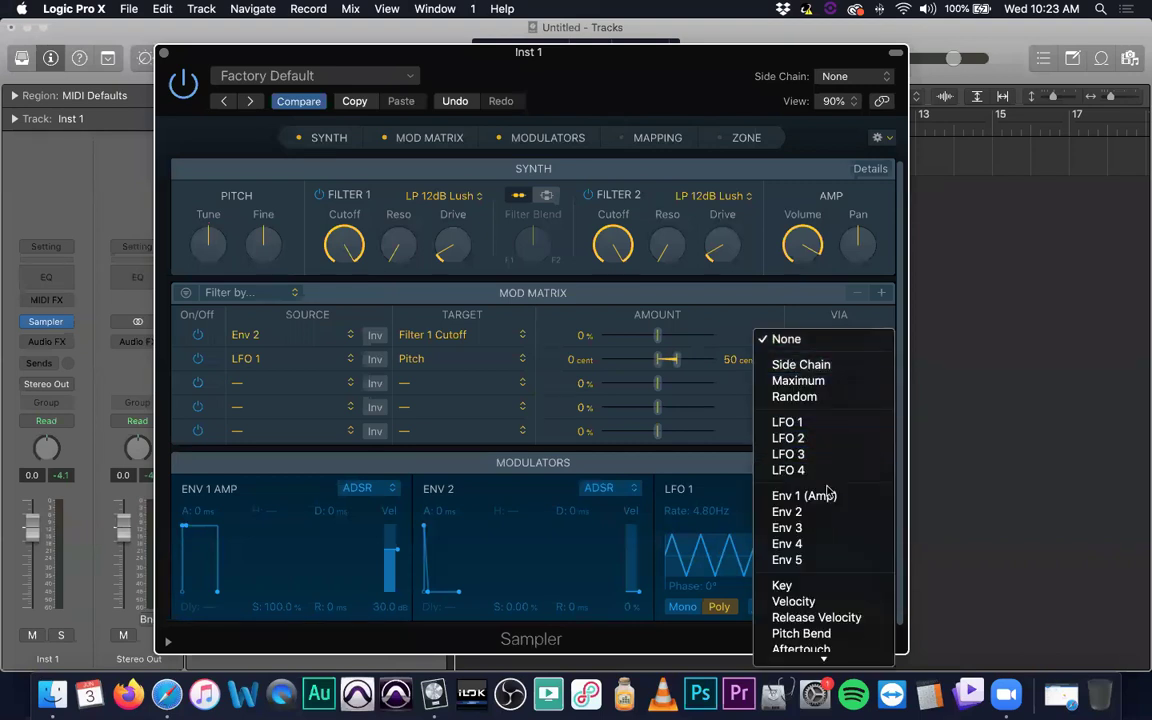
pyautogui.moveTo(839, 672)
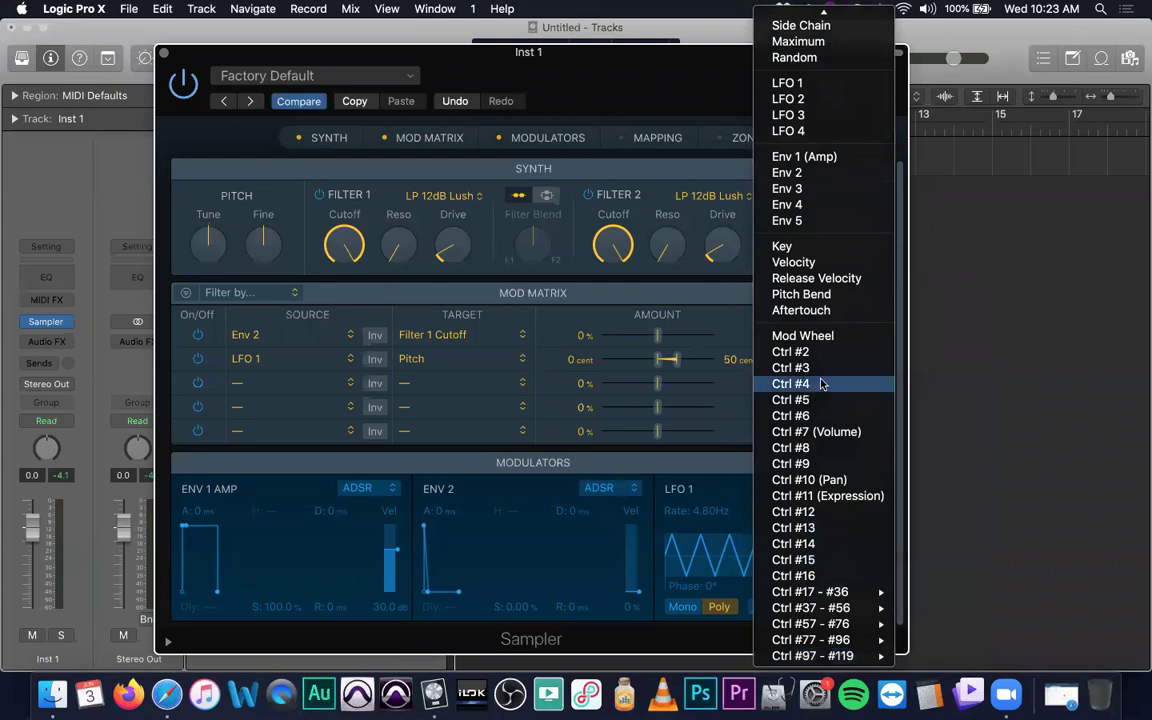
pyautogui.click(712, 292)
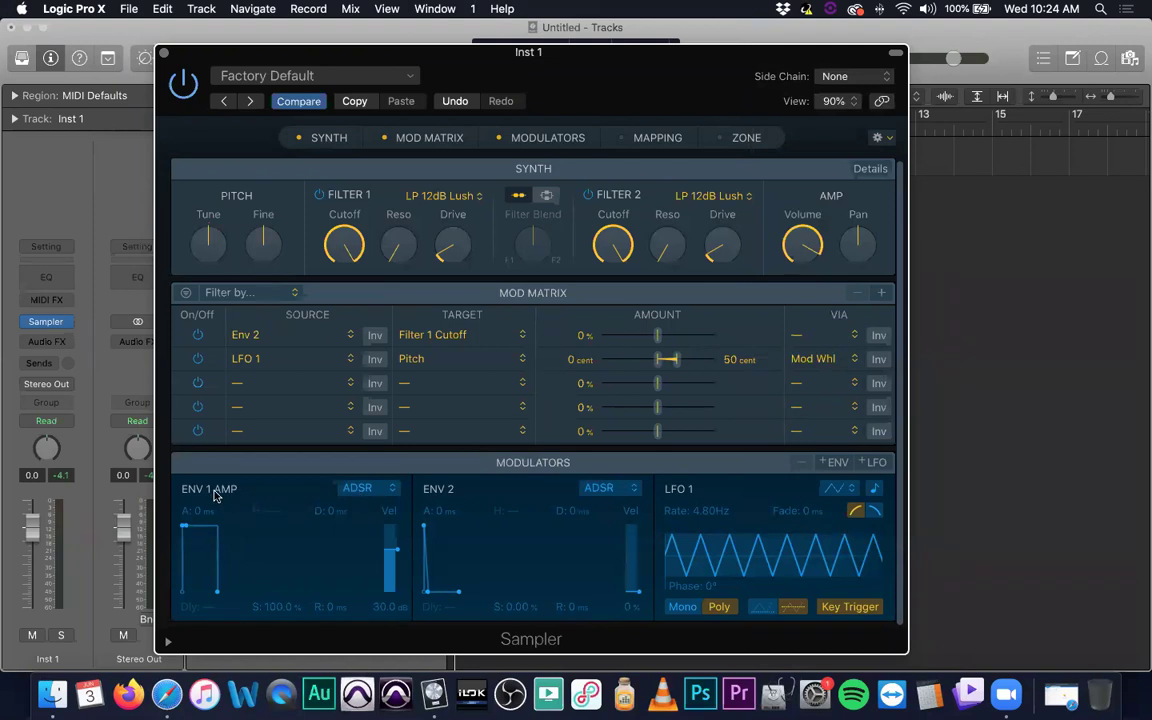
# - Try the AR and AHDSR envelope types for Env 1 Amp and set it to DADSR
pyautogui.click(389, 490)
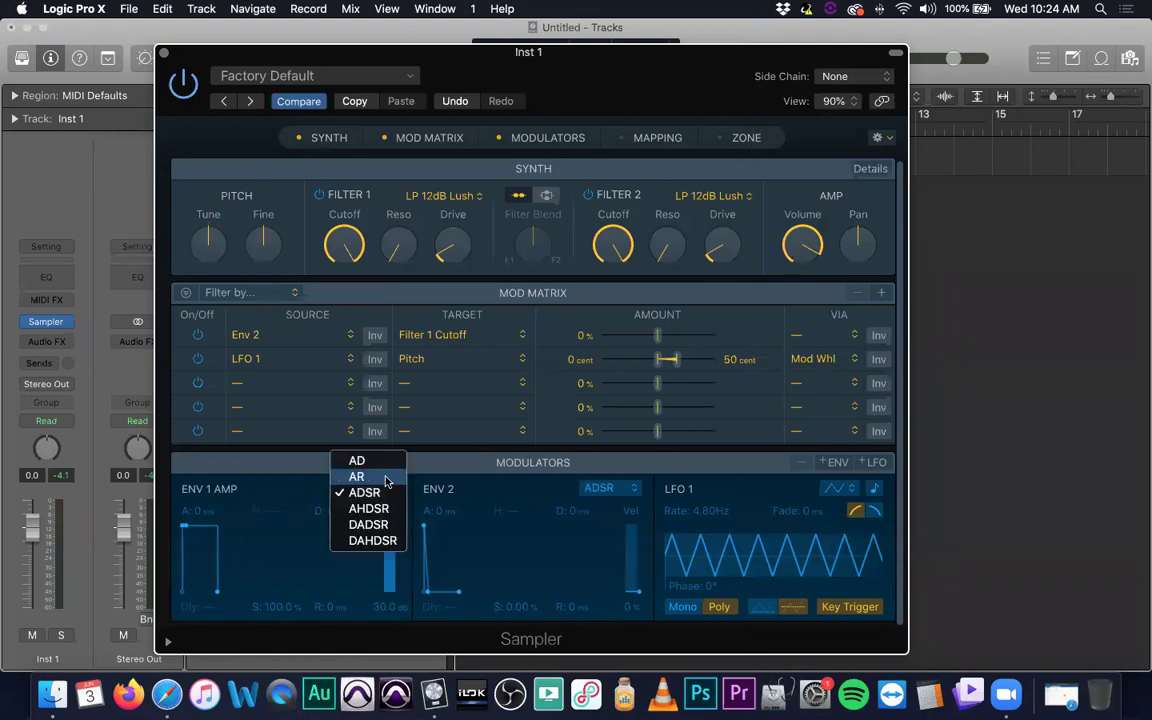
pyautogui.click(385, 477)
pyautogui.click(383, 490)
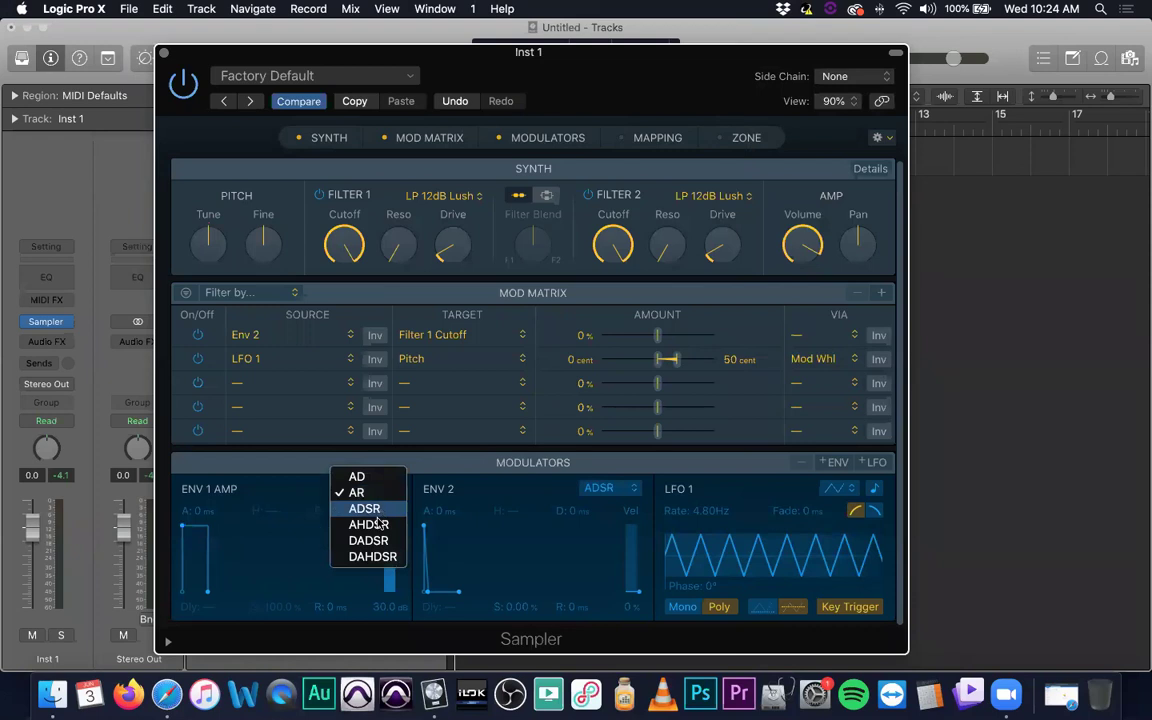
pyautogui.click(368, 524)
pyautogui.click(392, 490)
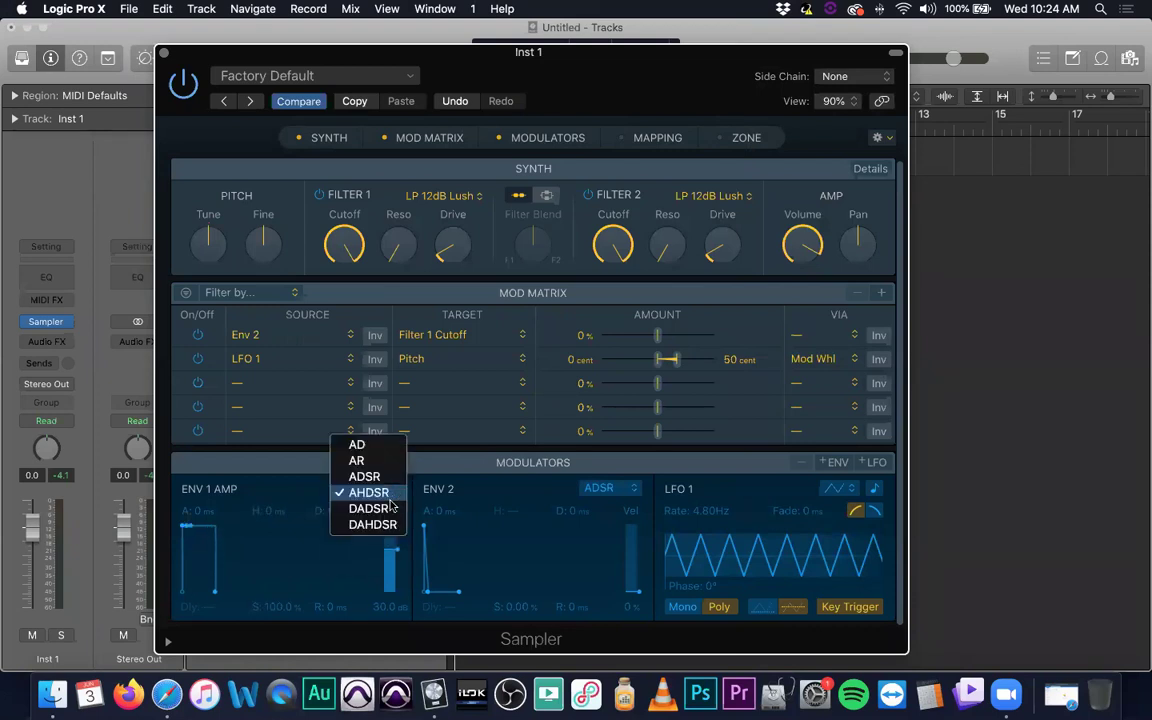
pyautogui.click(372, 516)
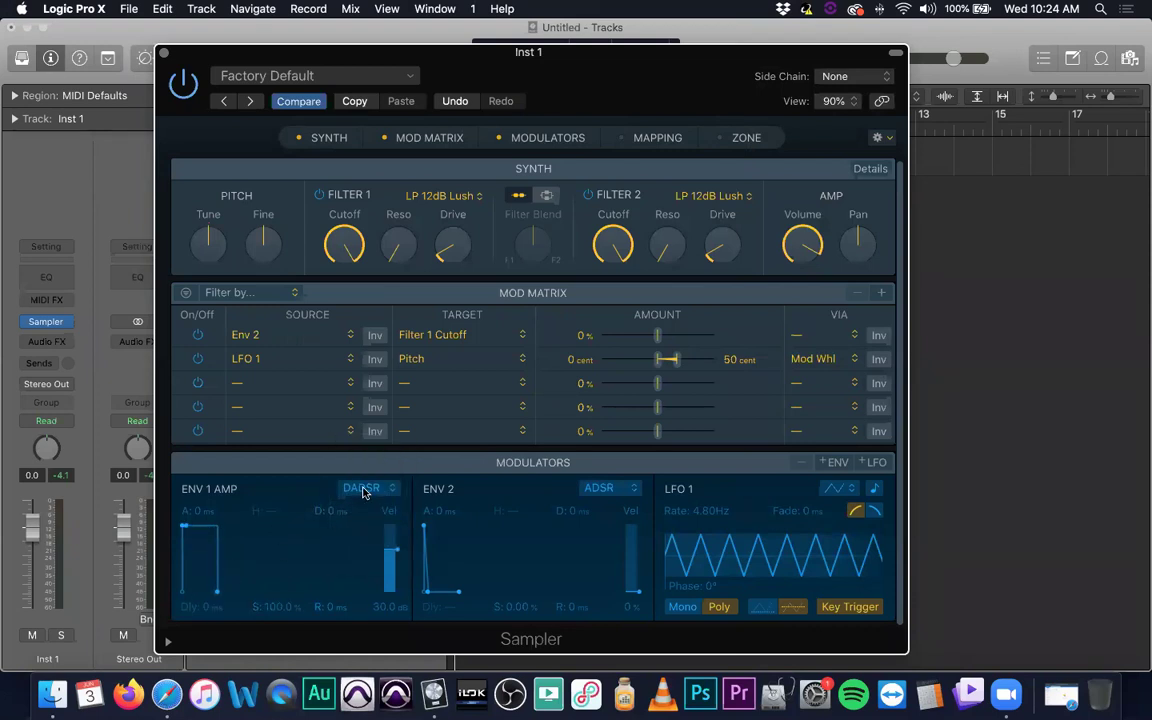
# - Shape Env 1 Amp with about 2103 ms decay, 27% sustain and 10000 ms release, and Env 2 with 10000 ms decay and 0.9% sustain
pyautogui.moveTo(217, 594)
pyautogui.mouseDown()
pyautogui.moveTo(280, 592)
pyautogui.moveTo(224, 594)
pyautogui.mouseUp()
pyautogui.moveTo(192, 533); pyautogui.dragTo(321, 591)
pyautogui.moveTo(241, 558); pyautogui.dragTo(224, 547)
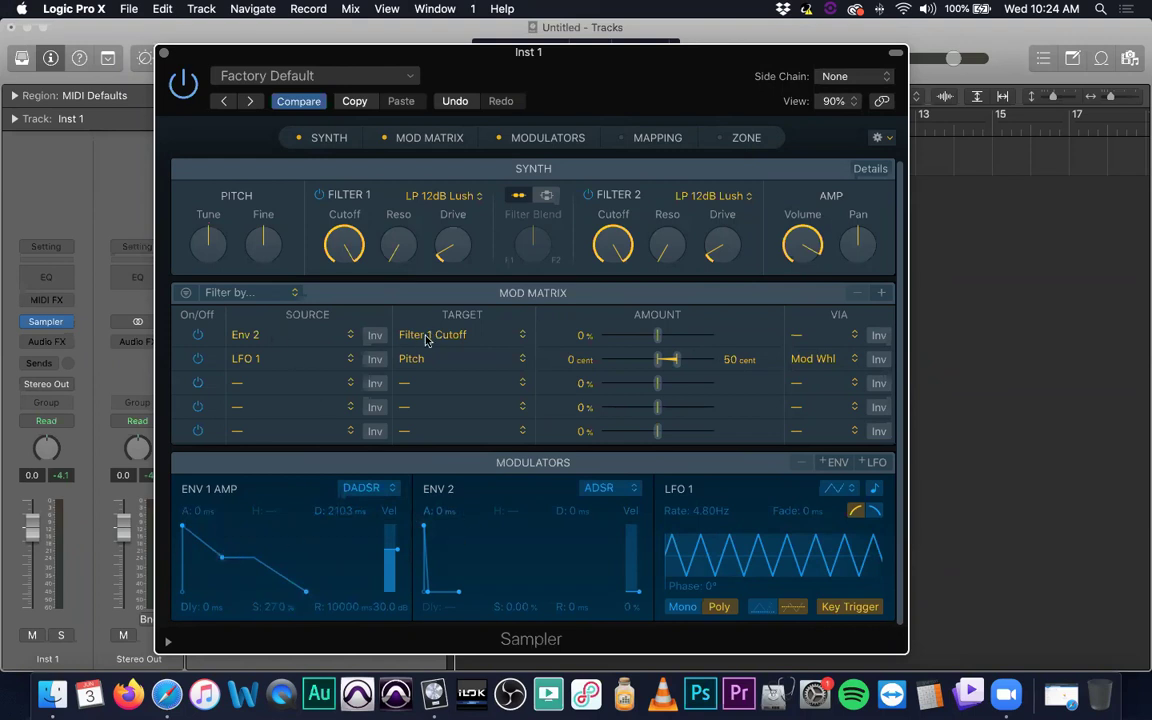
pyautogui.moveTo(428, 591); pyautogui.dragTo(527, 586)
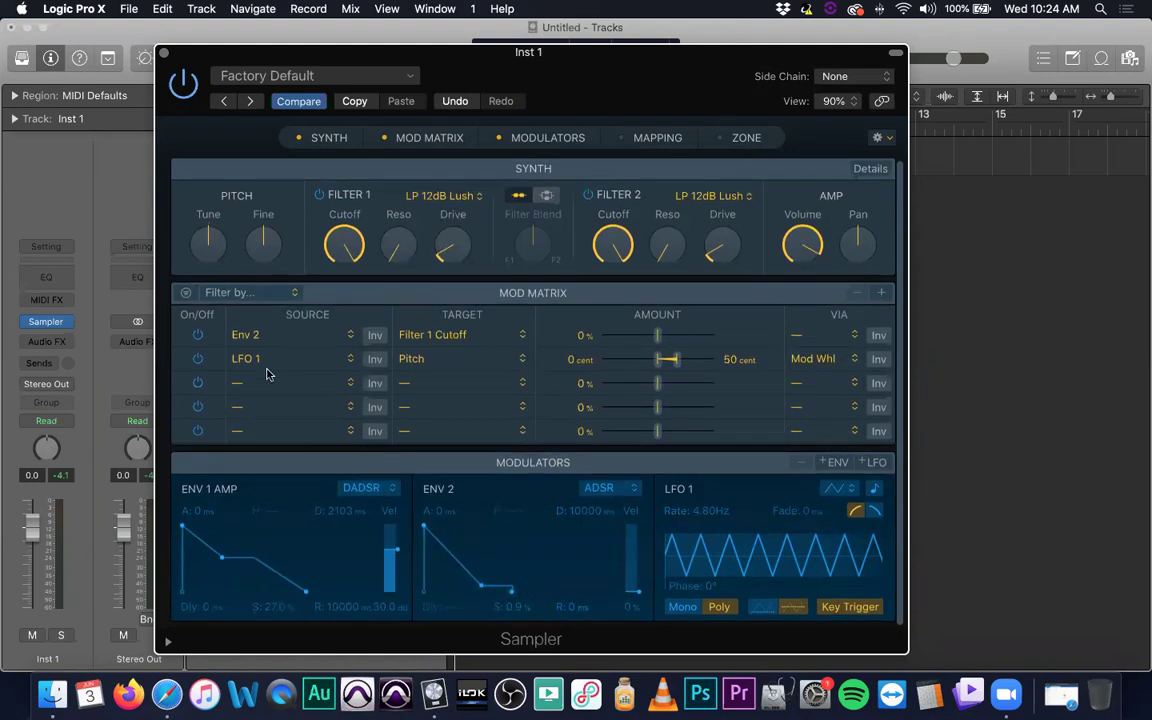
# - Toggle the LFO 1 to Pitch routing off and on, and try the Saw and Sine waveforms for LFO 1
pyautogui.click(197, 359)
pyautogui.click(197, 359)
pyautogui.click(845, 489)
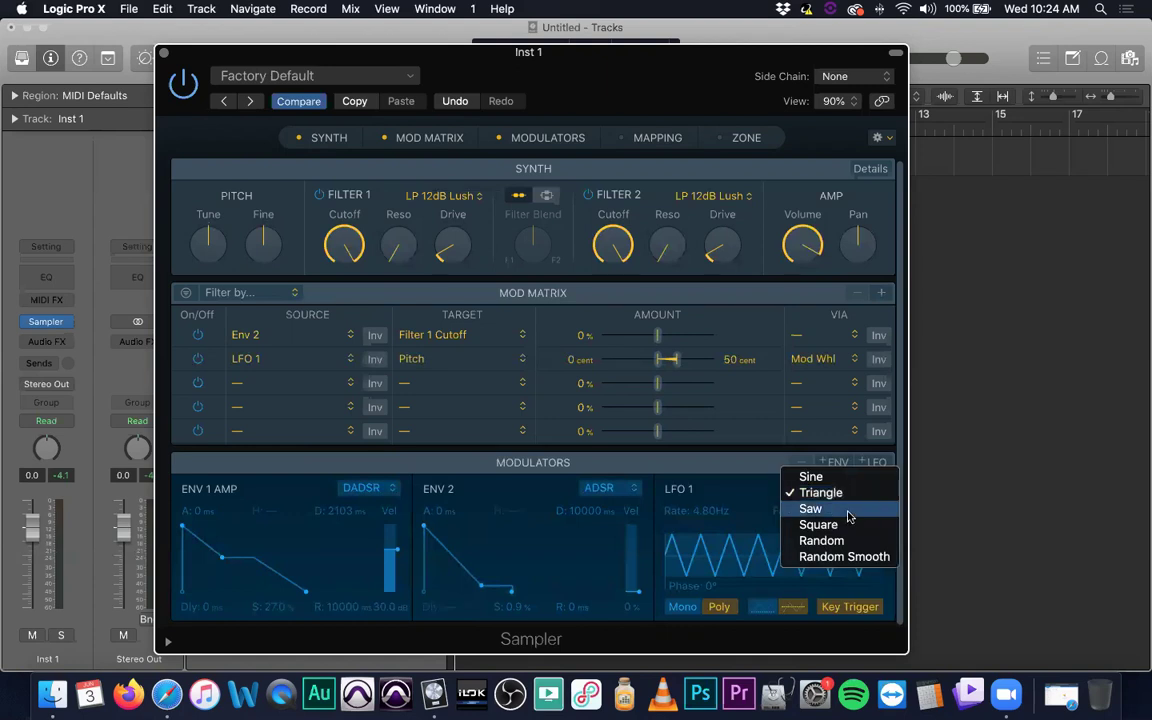
pyautogui.click(848, 508)
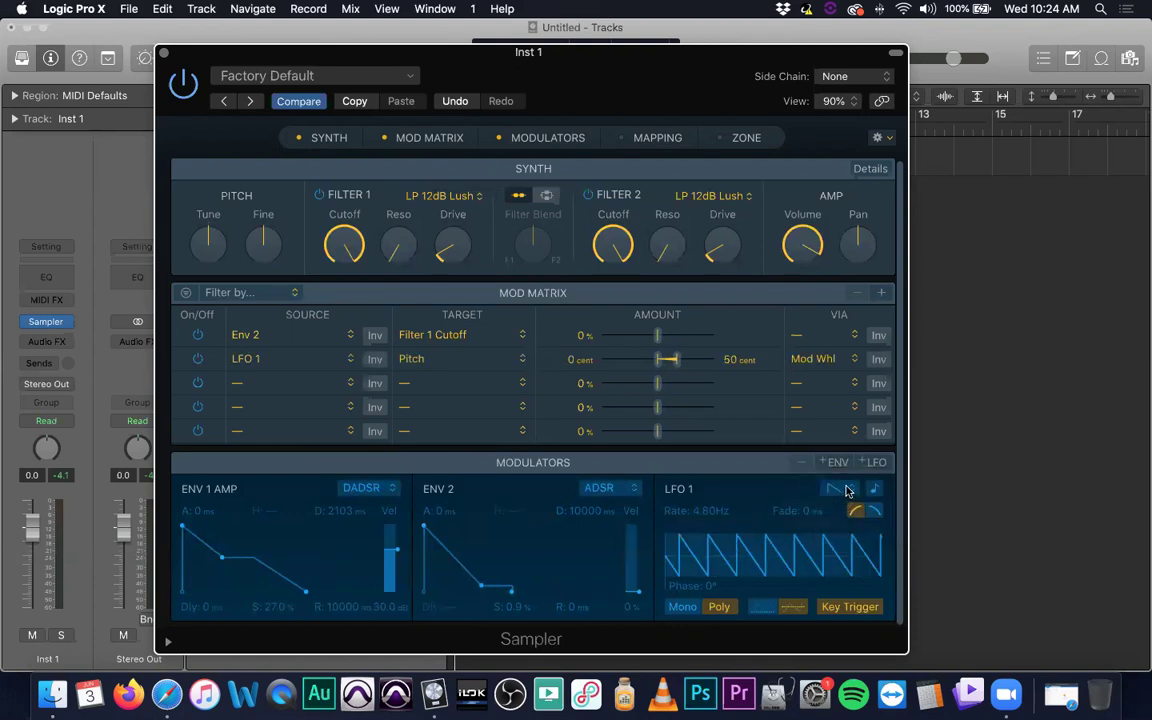
pyautogui.click(838, 489)
pyautogui.click(842, 462)
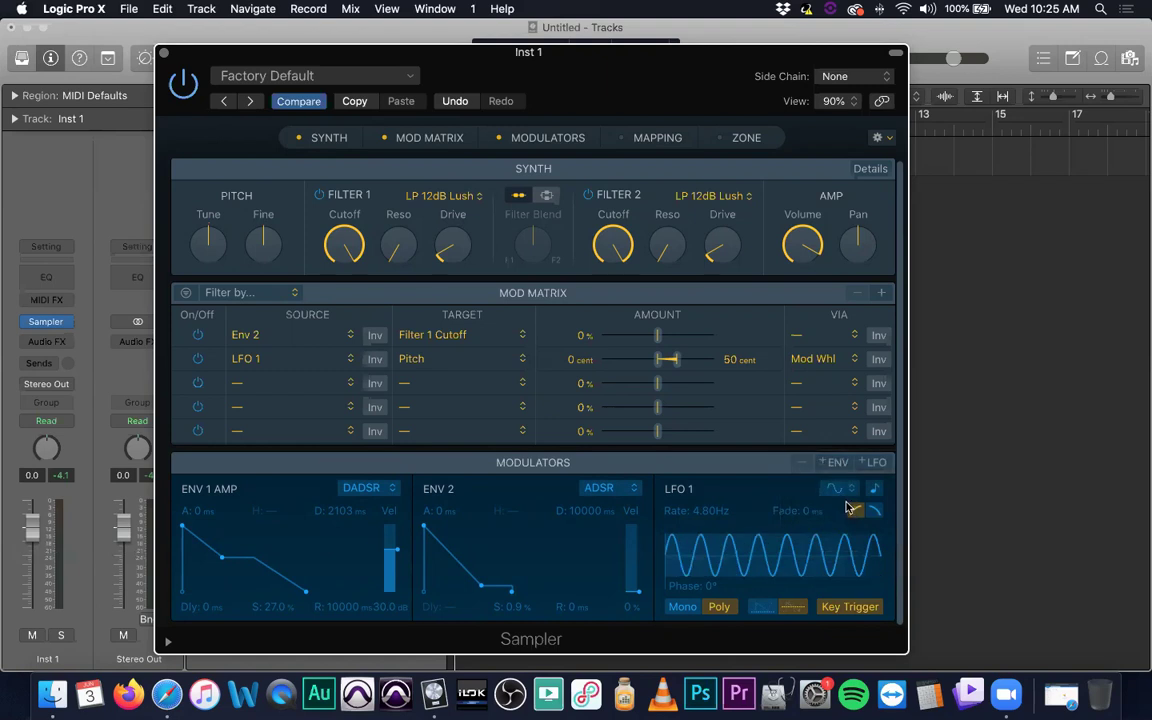
# - Try the Square, Random and Random Smooth waveforms for LFO 1
pyautogui.click(851, 491)
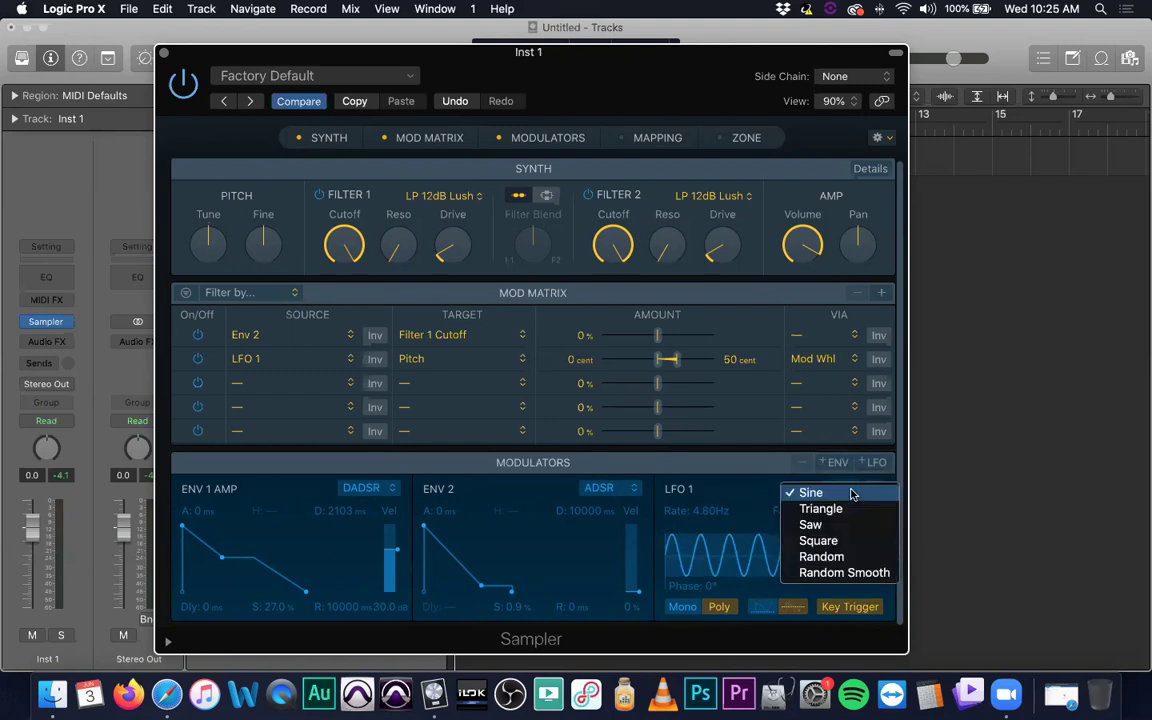
pyautogui.click(847, 543)
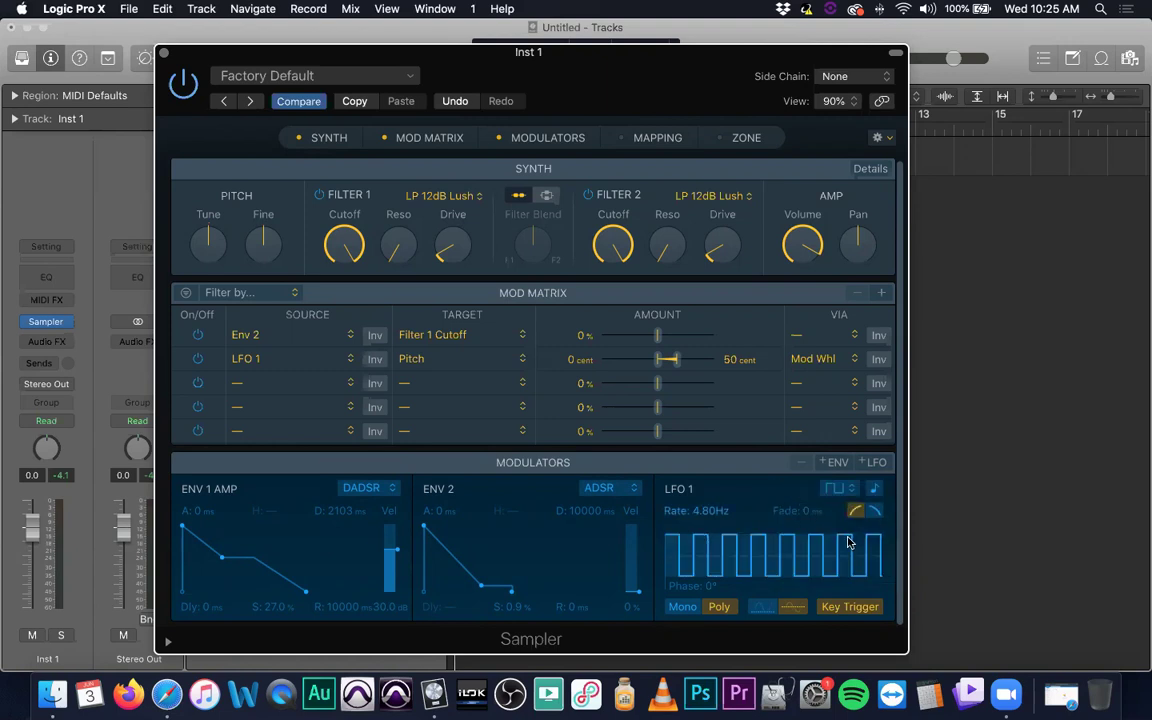
pyautogui.click(838, 488)
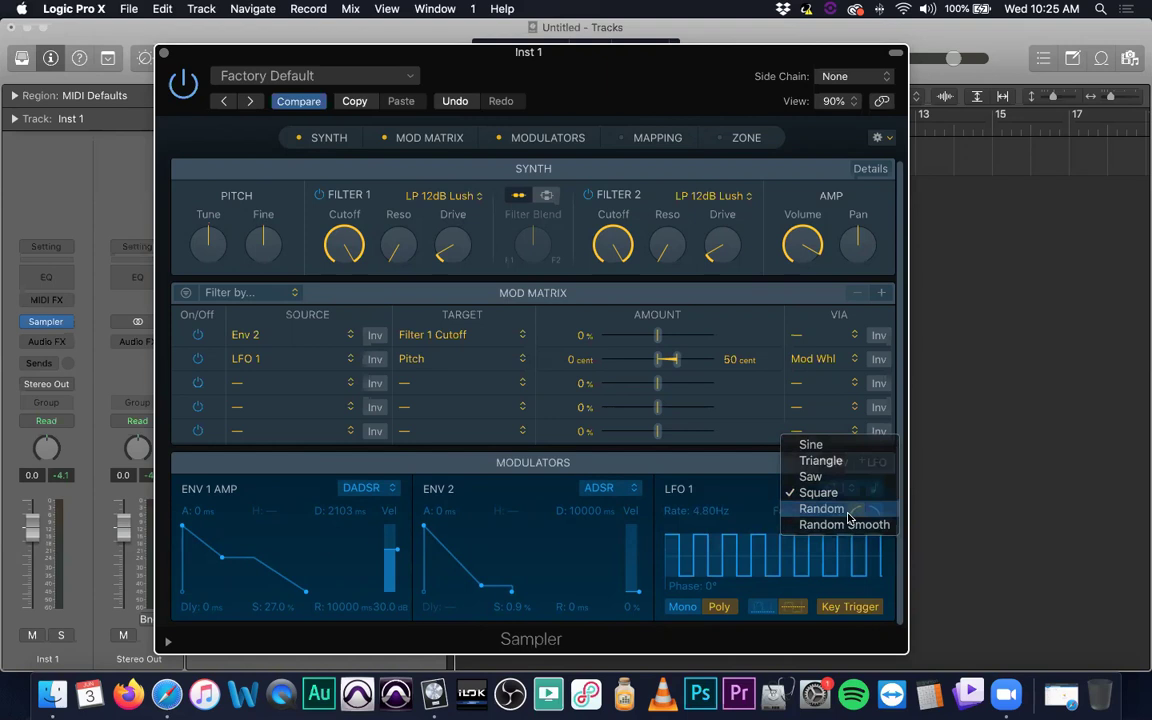
pyautogui.click(848, 512)
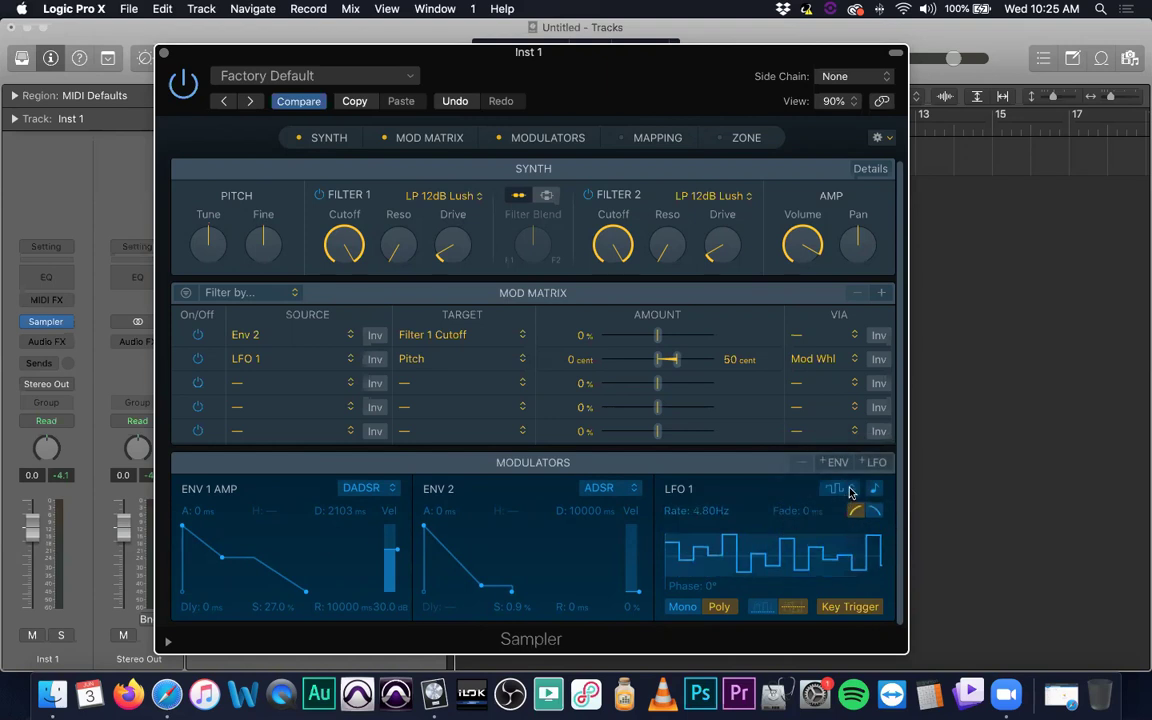
pyautogui.click(850, 490)
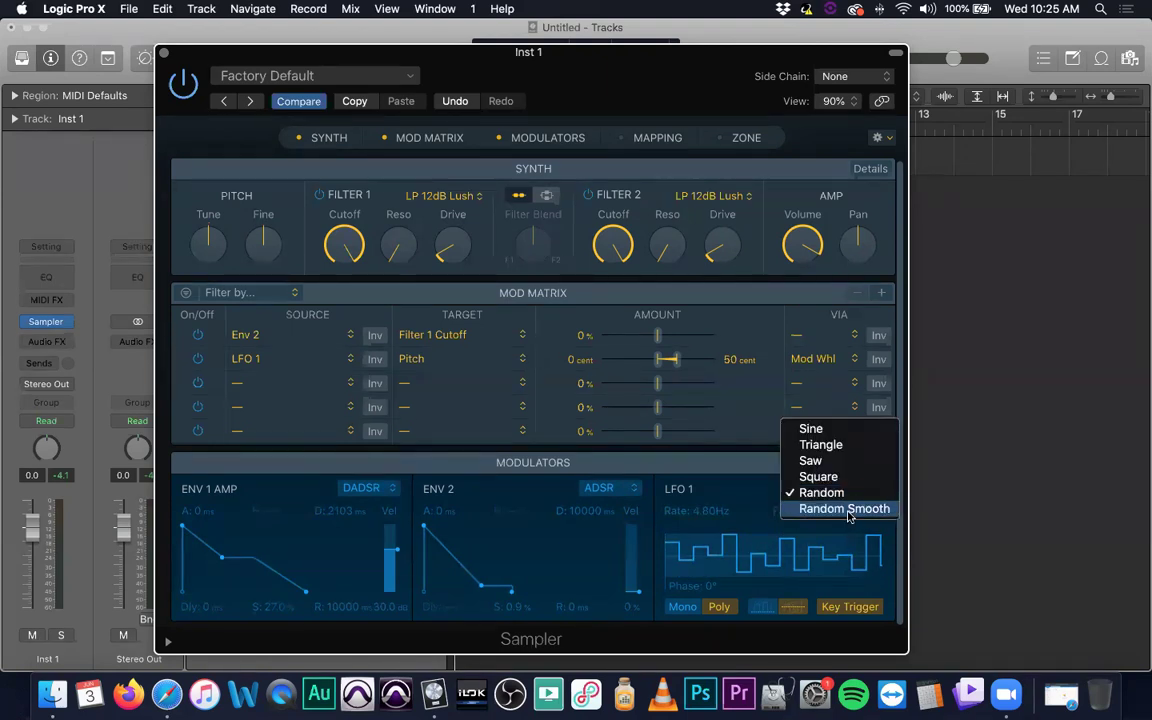
pyautogui.click(848, 510)
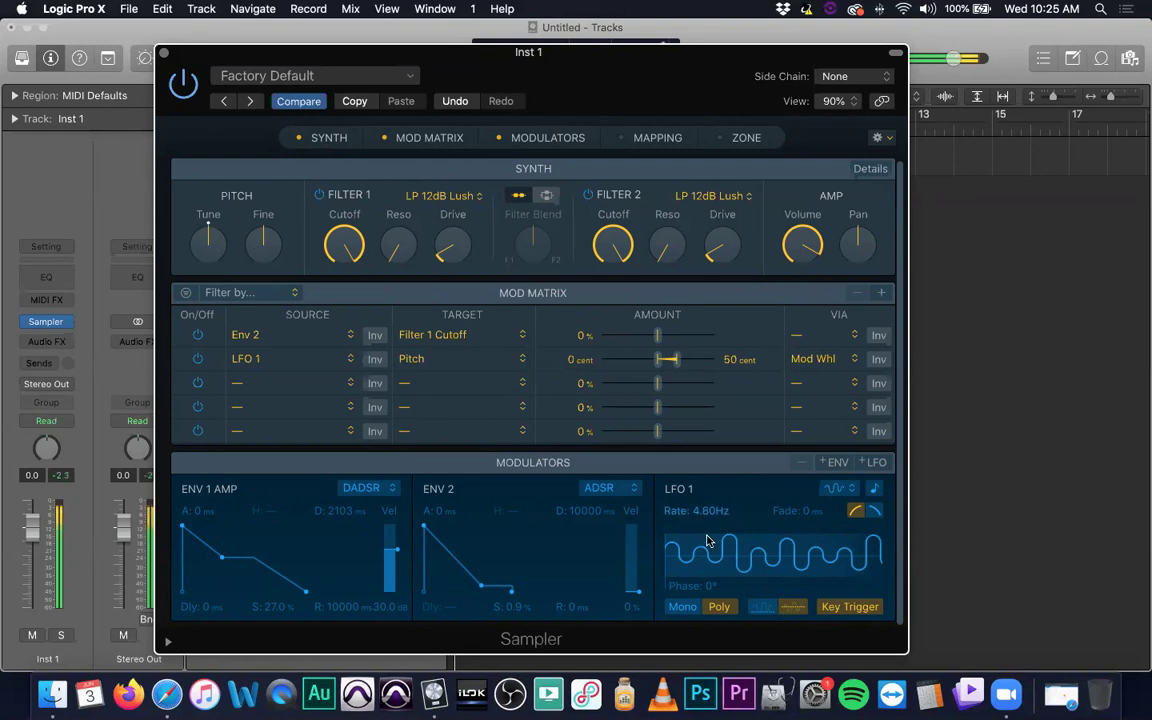
# - Audition LFO 1 with the Saw waveform and set its waveform to Square
pyautogui.click(838, 488)
pyautogui.click(829, 450)
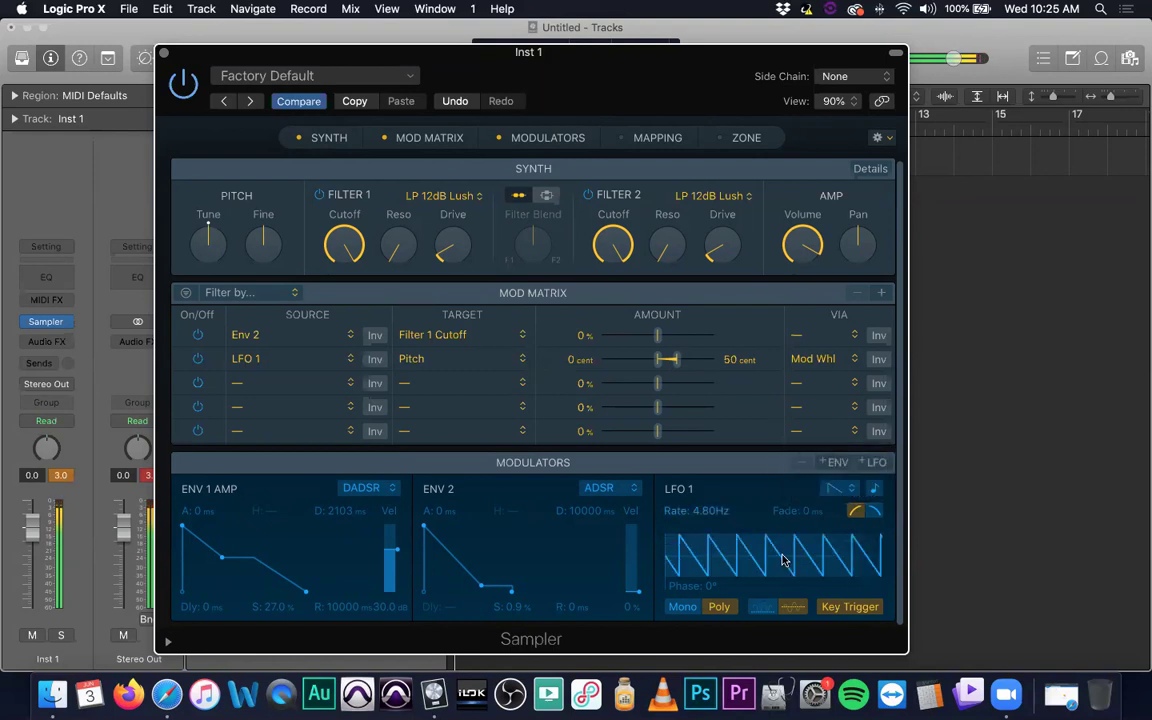
pyautogui.click(834, 488)
pyautogui.click(820, 509)
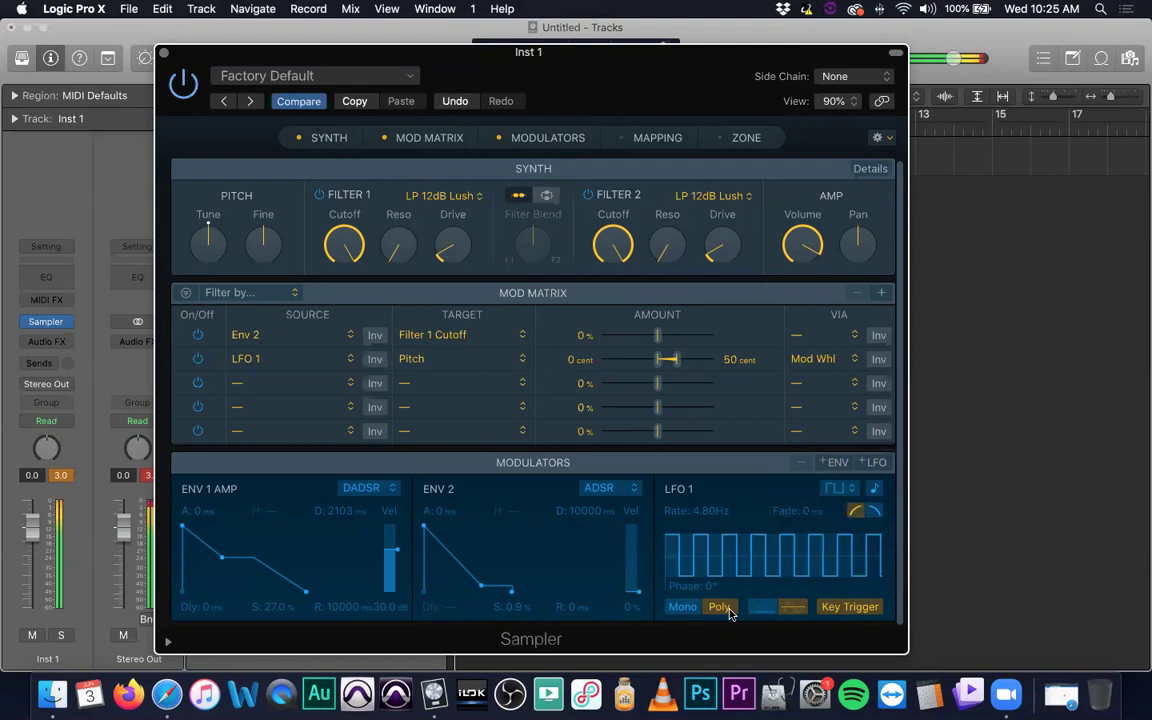
pyautogui.moveTo(610, 262)
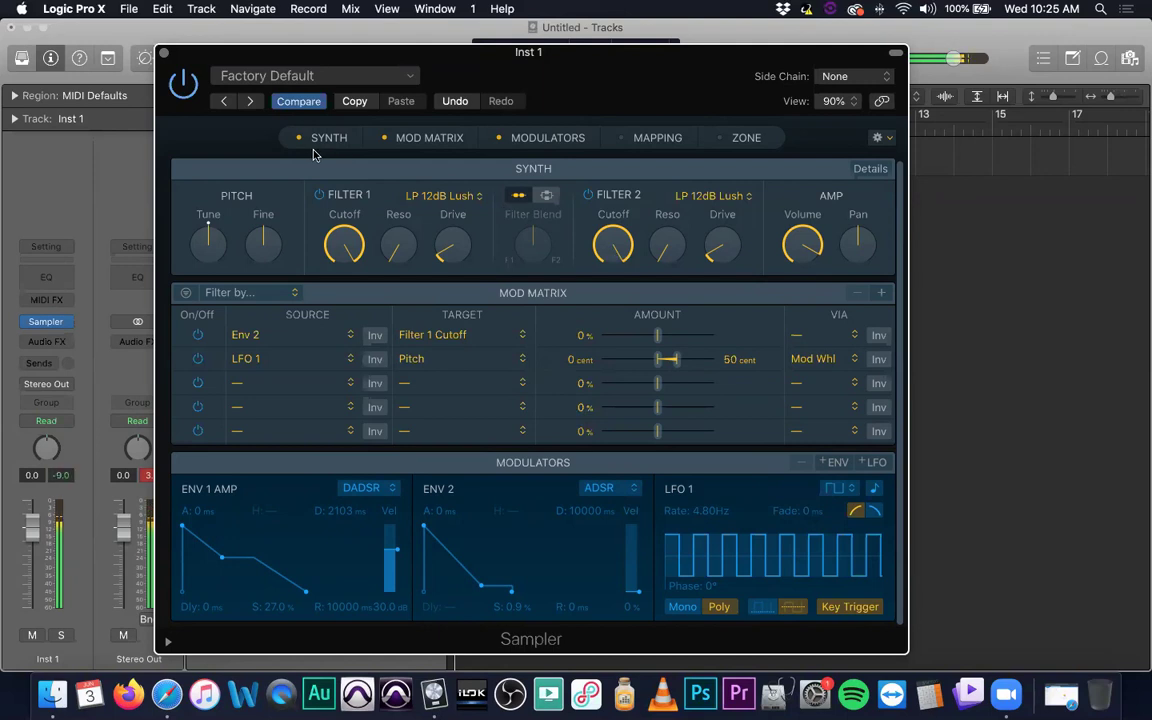
pyautogui.moveTo(447, 270)
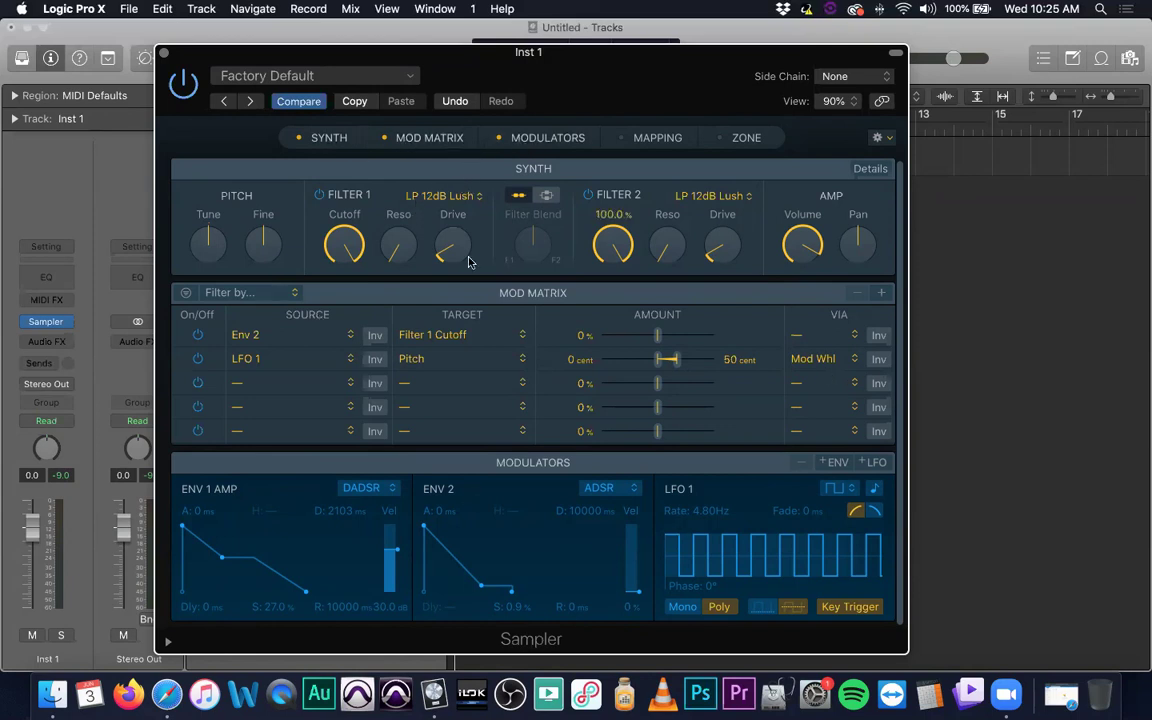
# - Add a third envelope and a second LFO to the Modulators, and remove Env 3 and Env 2
pyautogui.scroll(1, 709, 390)
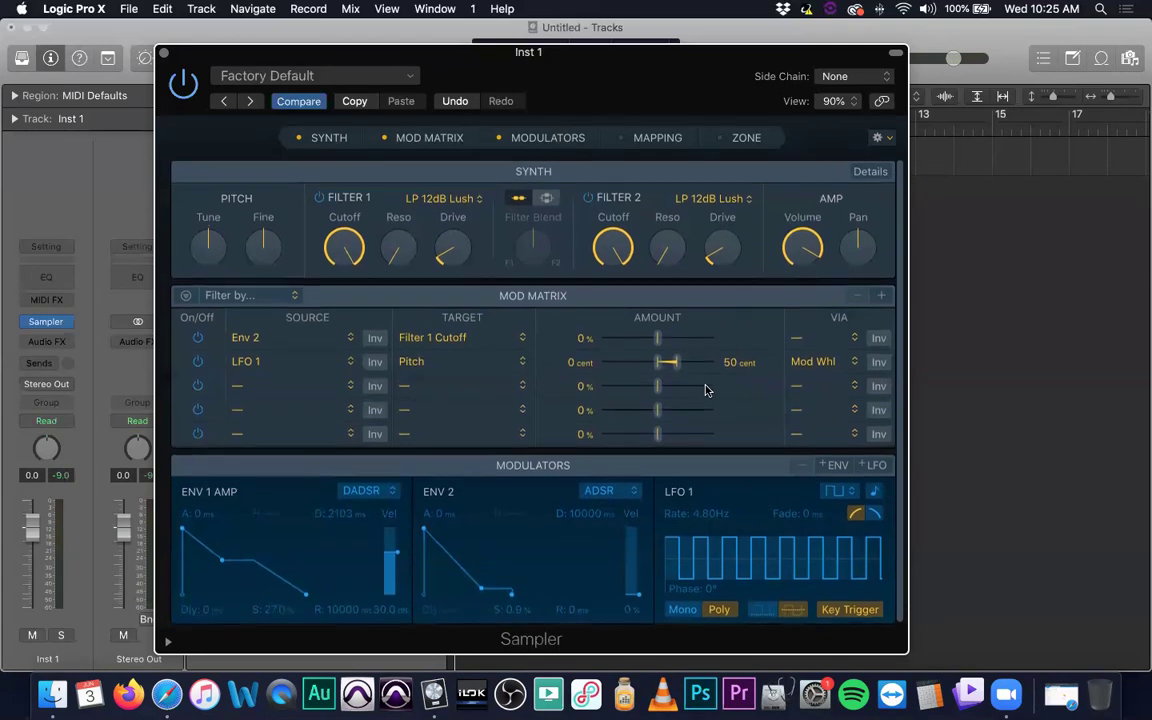
pyautogui.click(837, 465)
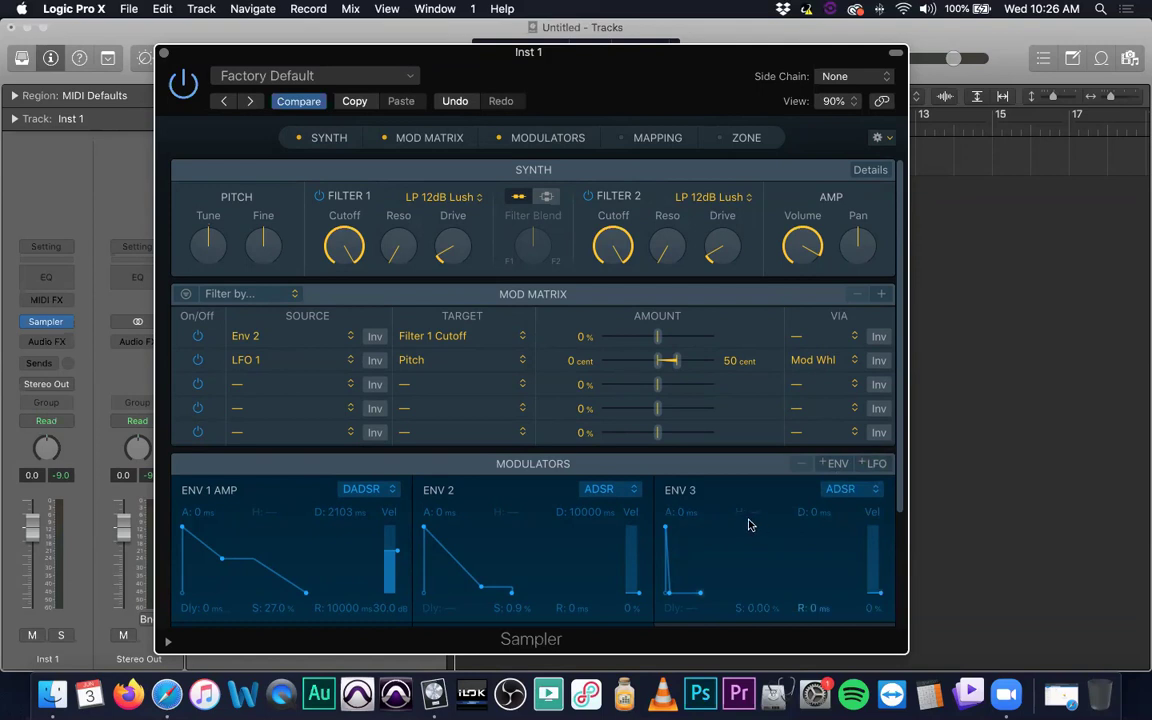
pyautogui.click(801, 463)
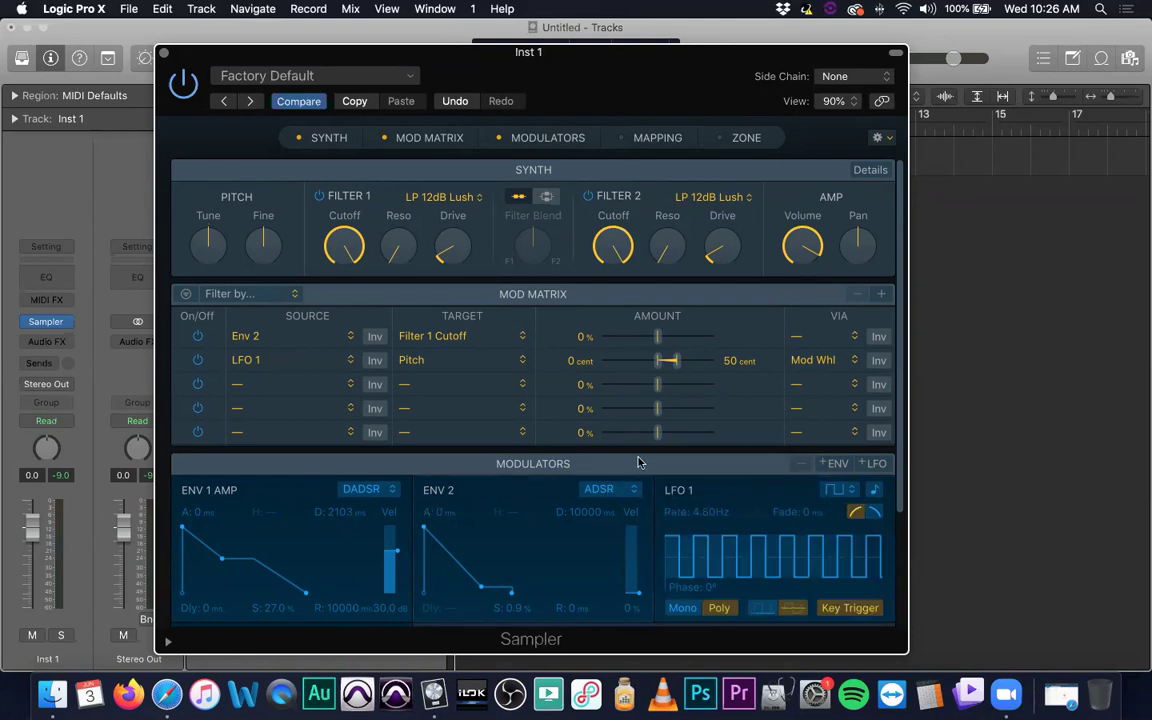
pyautogui.click(801, 463)
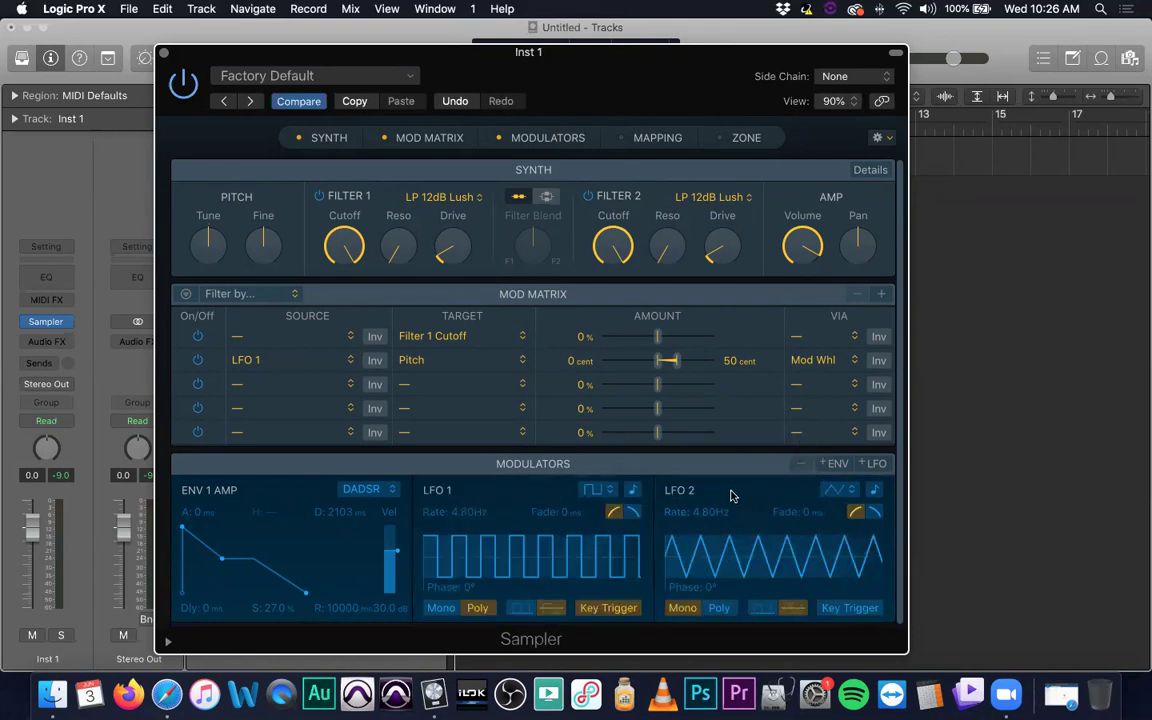
# - Remove LFO 2, add it again and remove it, leaving only Env 1 Amp and LFO 1 in the Modulators
pyautogui.click(801, 463)
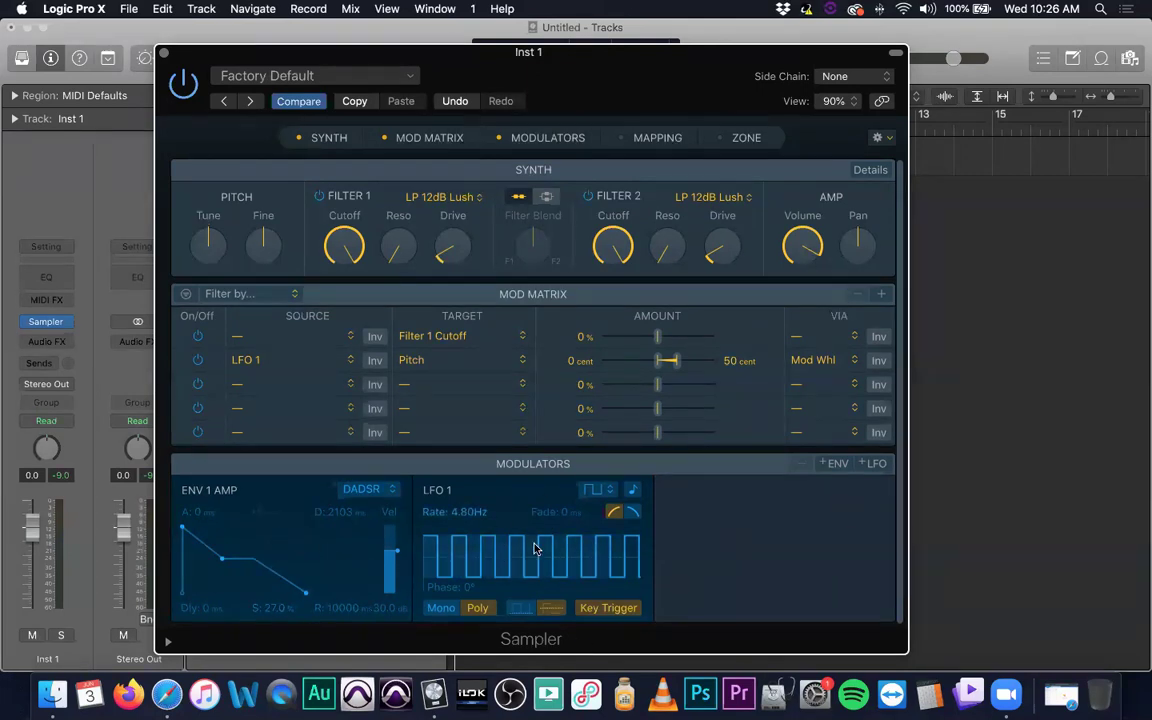
pyautogui.click(875, 464)
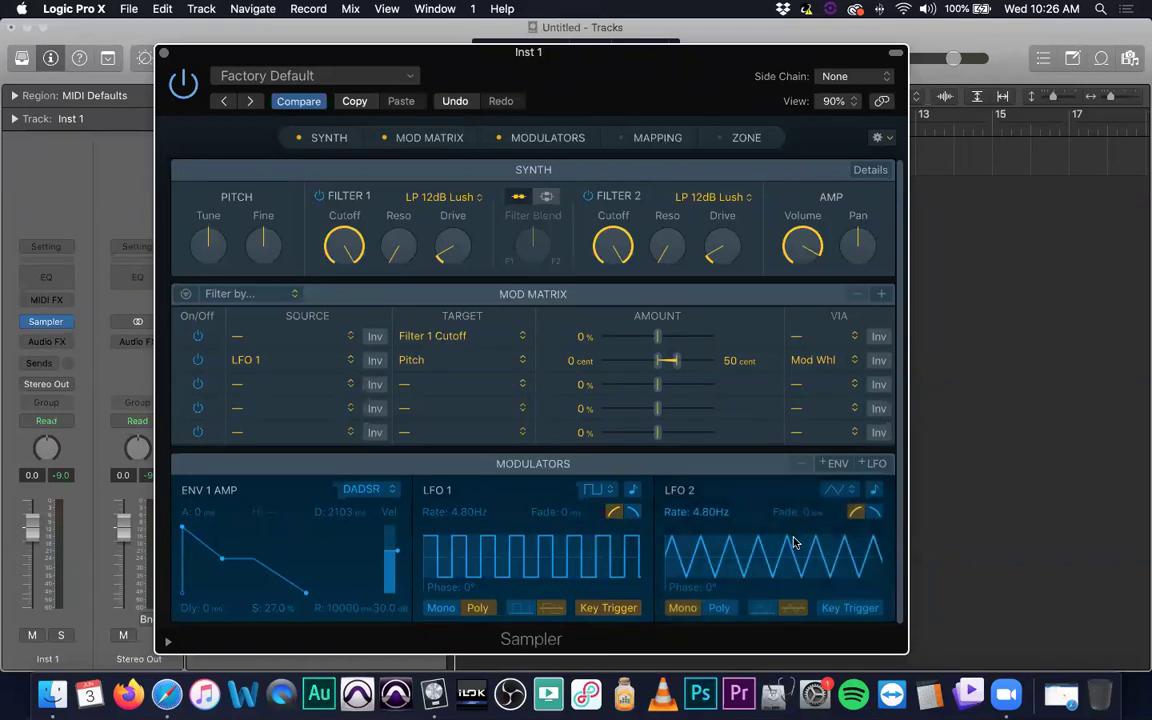
pyautogui.click(800, 464)
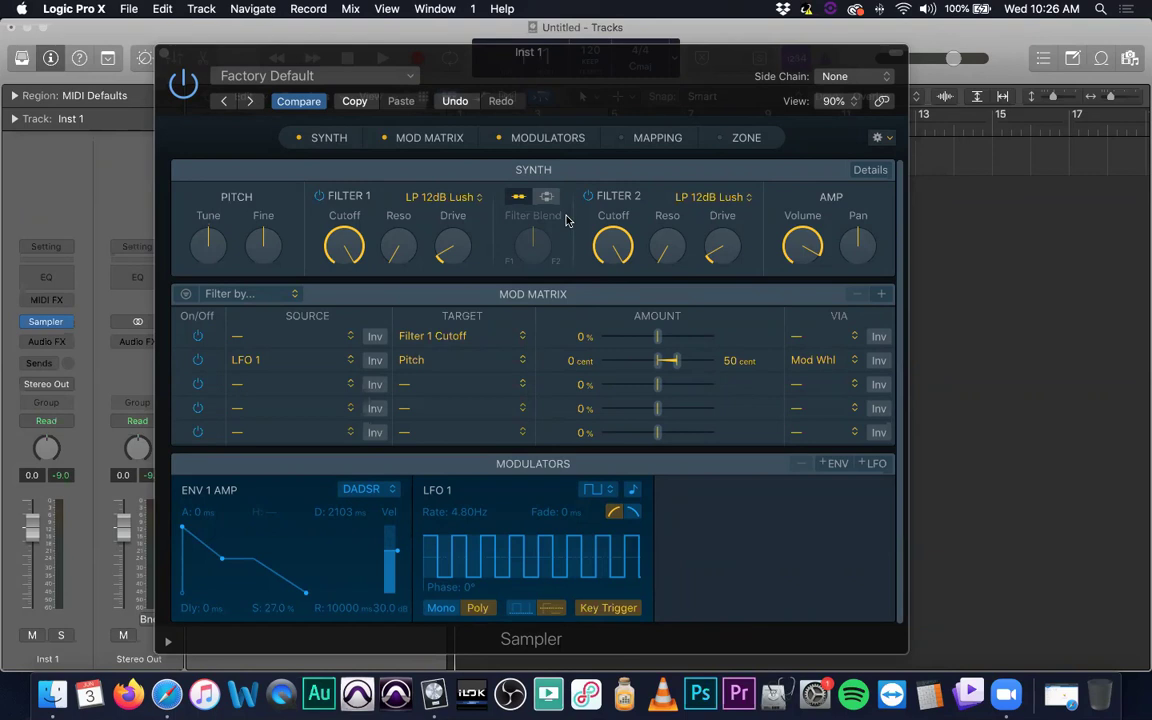
# - Show the Mapping section and look over it, the sections above it and the higher keys of its keyboard
pyautogui.click(656, 139)
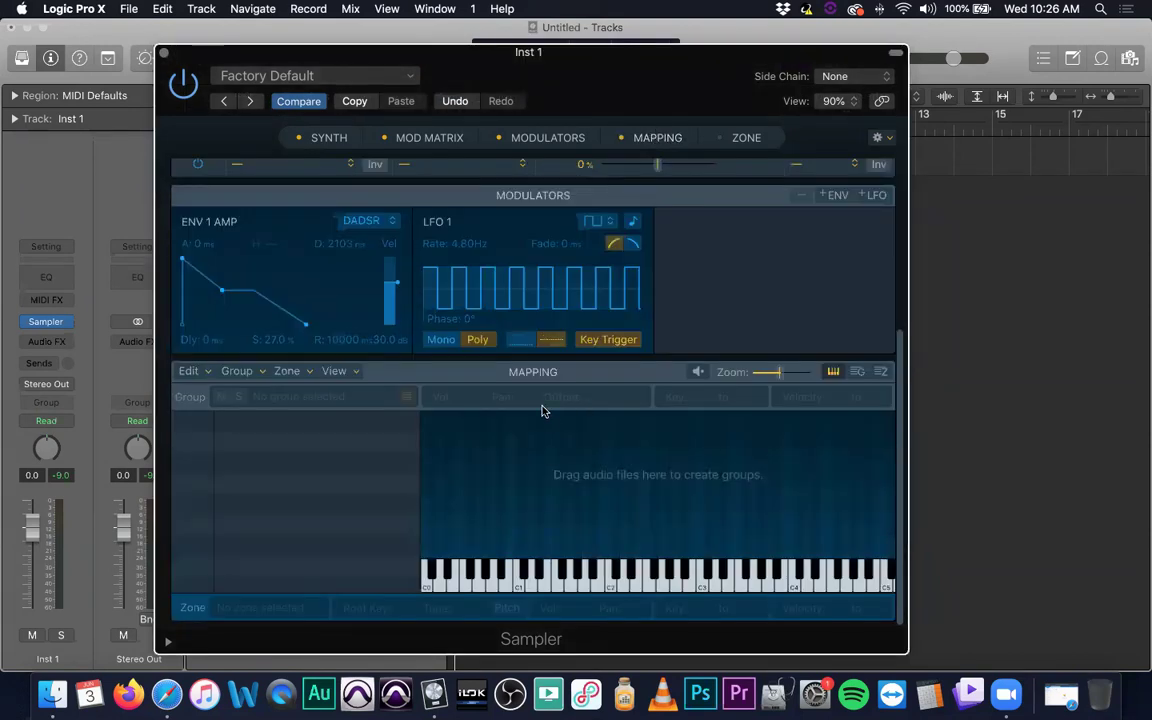
pyautogui.scroll(3, 500, 360)
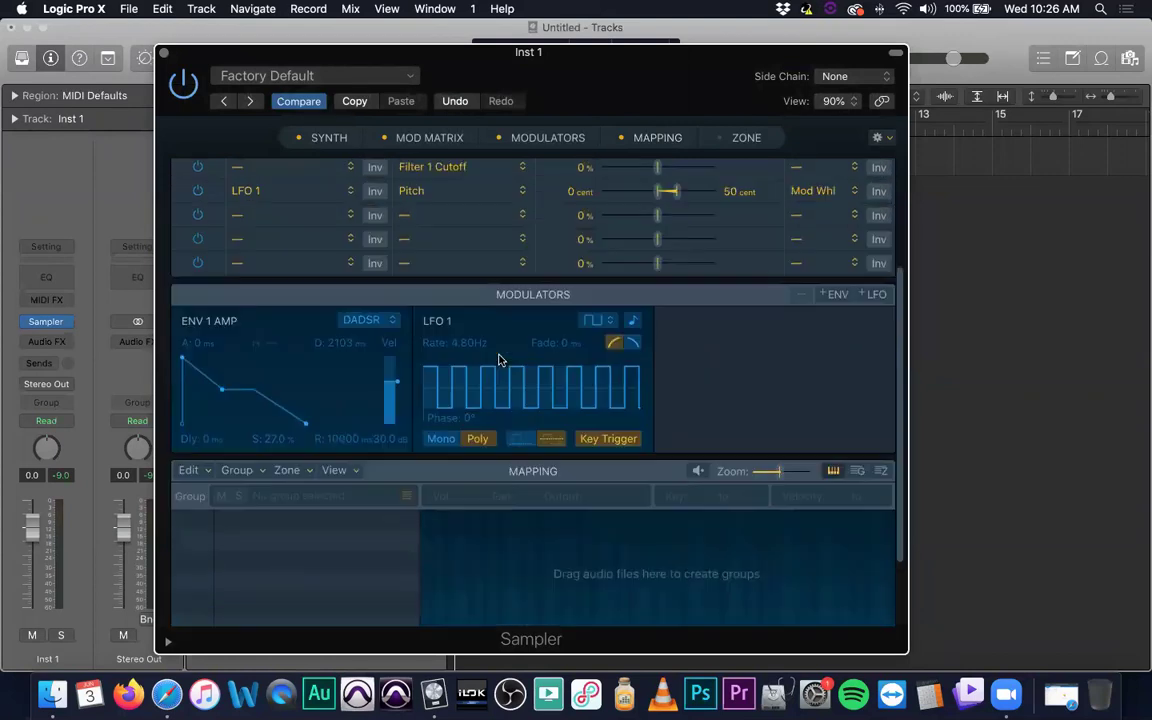
pyautogui.scroll(3, 501, 363)
pyautogui.scroll(-5, 502, 366)
pyautogui.scroll(2, 503, 366)
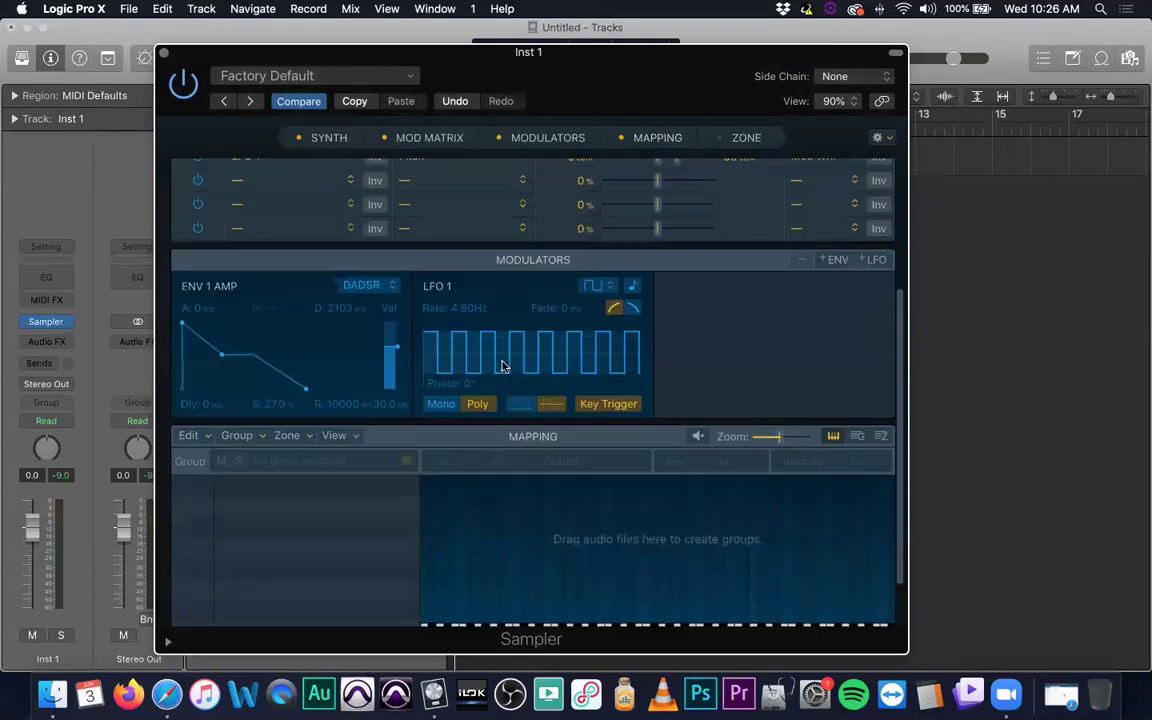
pyautogui.scroll(6, 503, 366)
pyautogui.scroll(-8, 504, 366)
pyautogui.scroll(8, 506, 365)
pyautogui.scroll(-8, 505, 365)
pyautogui.scroll(8, 505, 365)
pyautogui.scroll(-8, 505, 365)
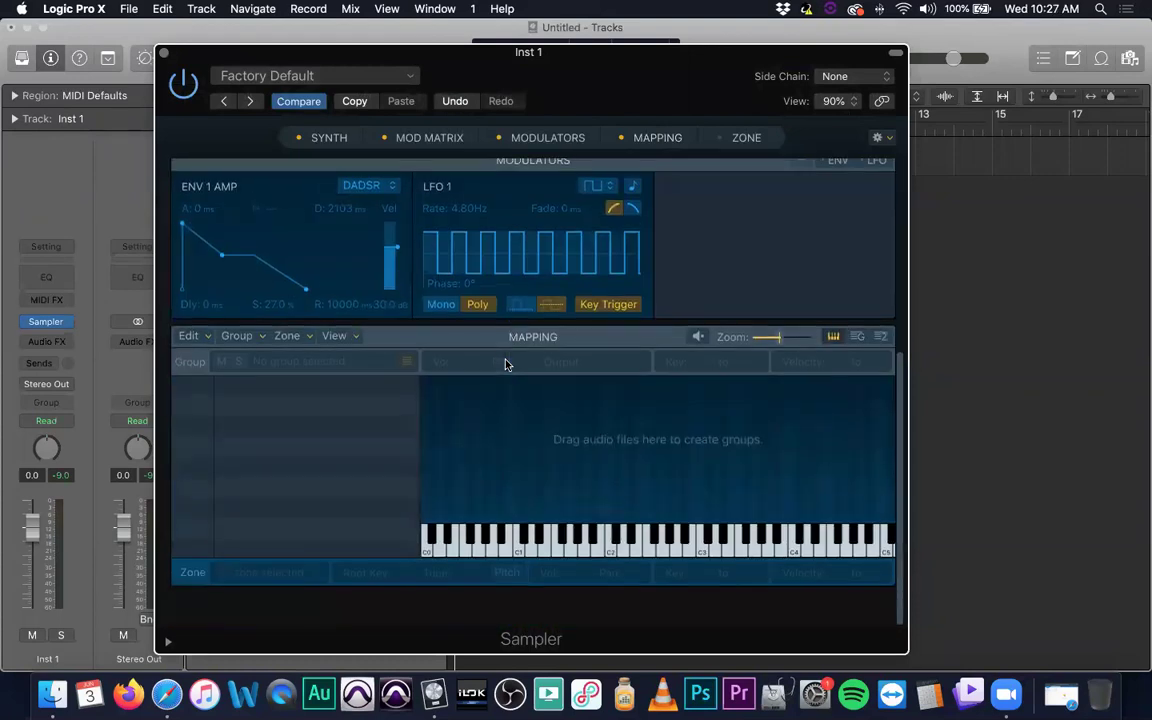
pyautogui.scroll(2, 505, 365)
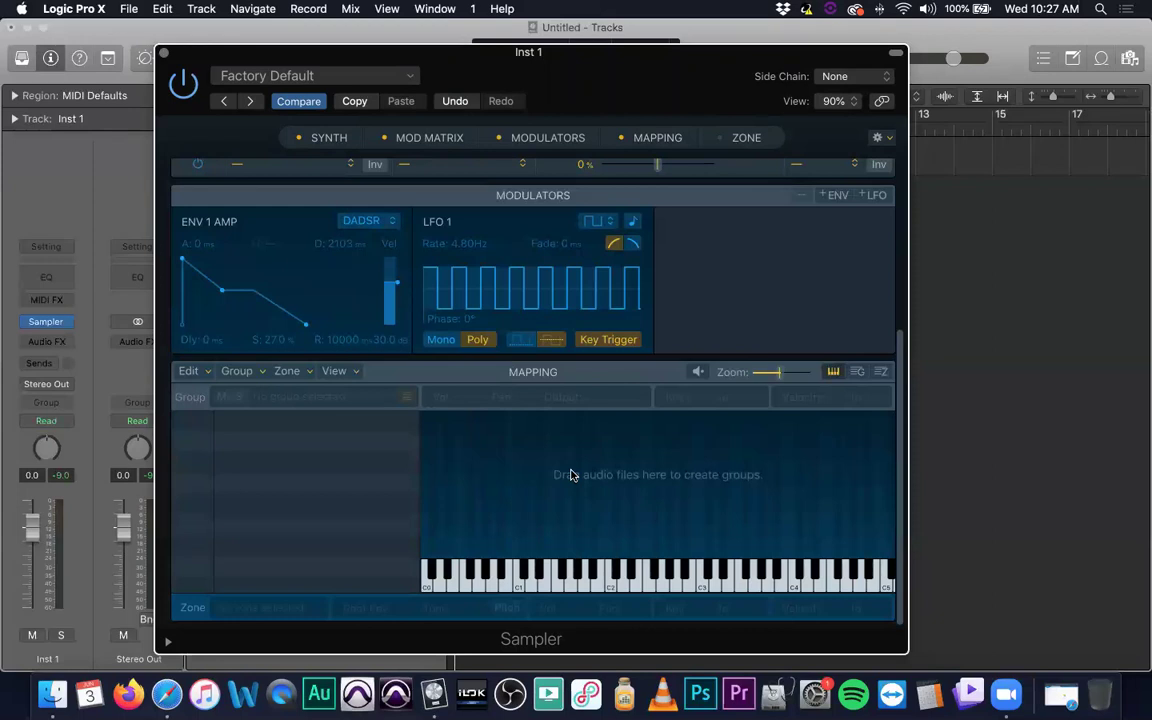
pyautogui.hscroll(3, 646, 523)
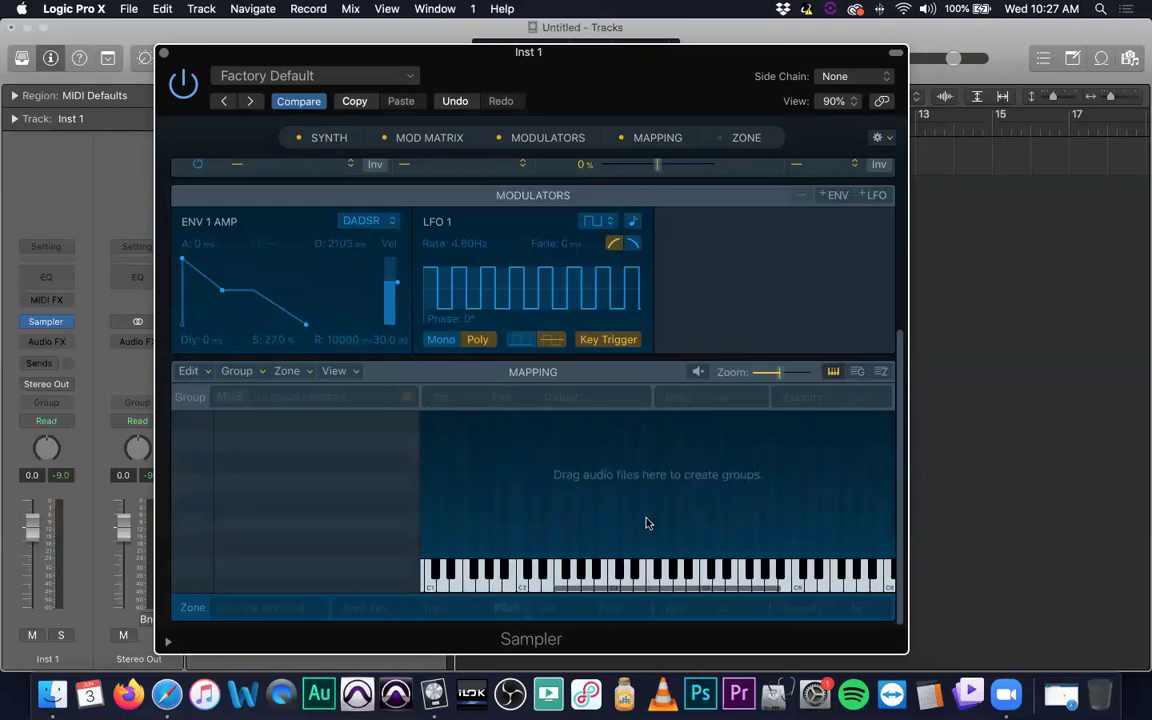
# - Switch to Finder, show the Desktop files in a new window and add Kick.wav to the Mapping area across F#1 to A1
pyautogui.scroll(1, 640, 499)
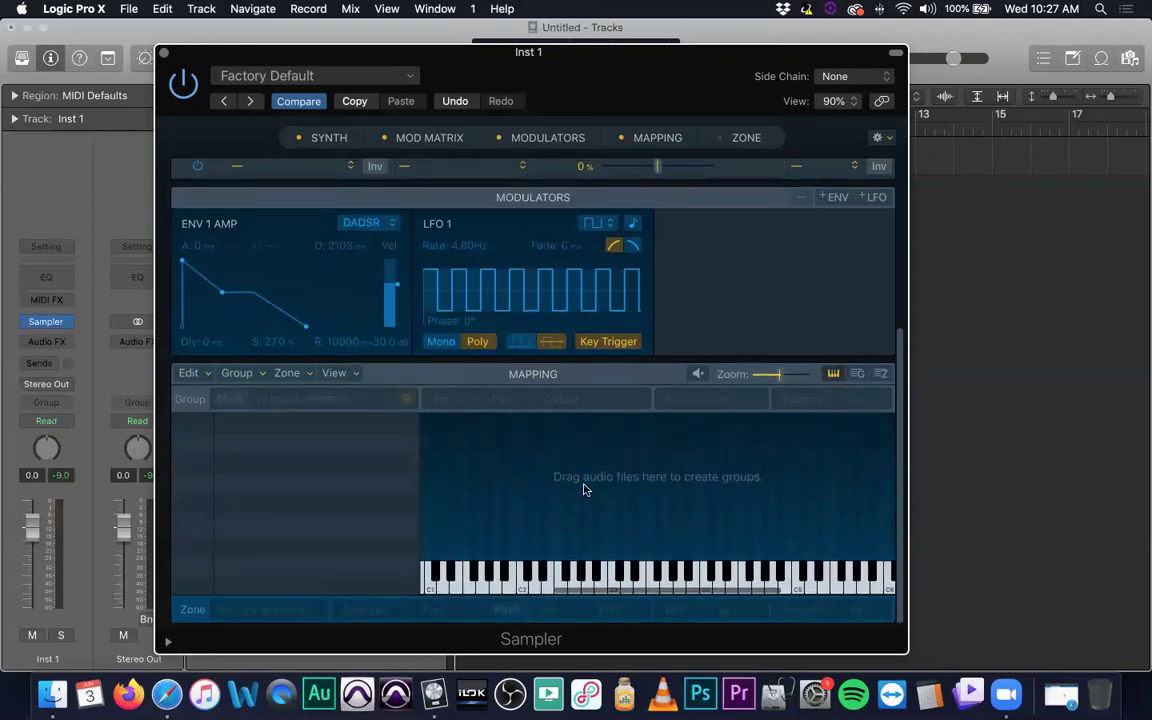
pyautogui.press('super+Tab')
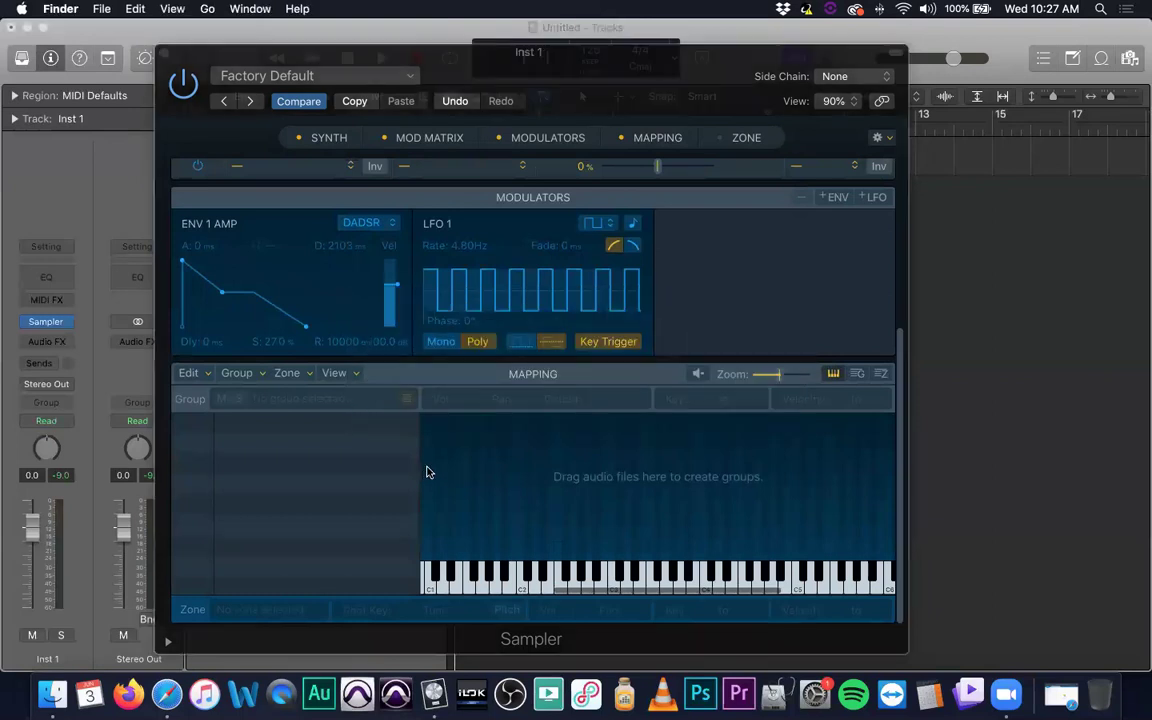
pyautogui.press('super+n')
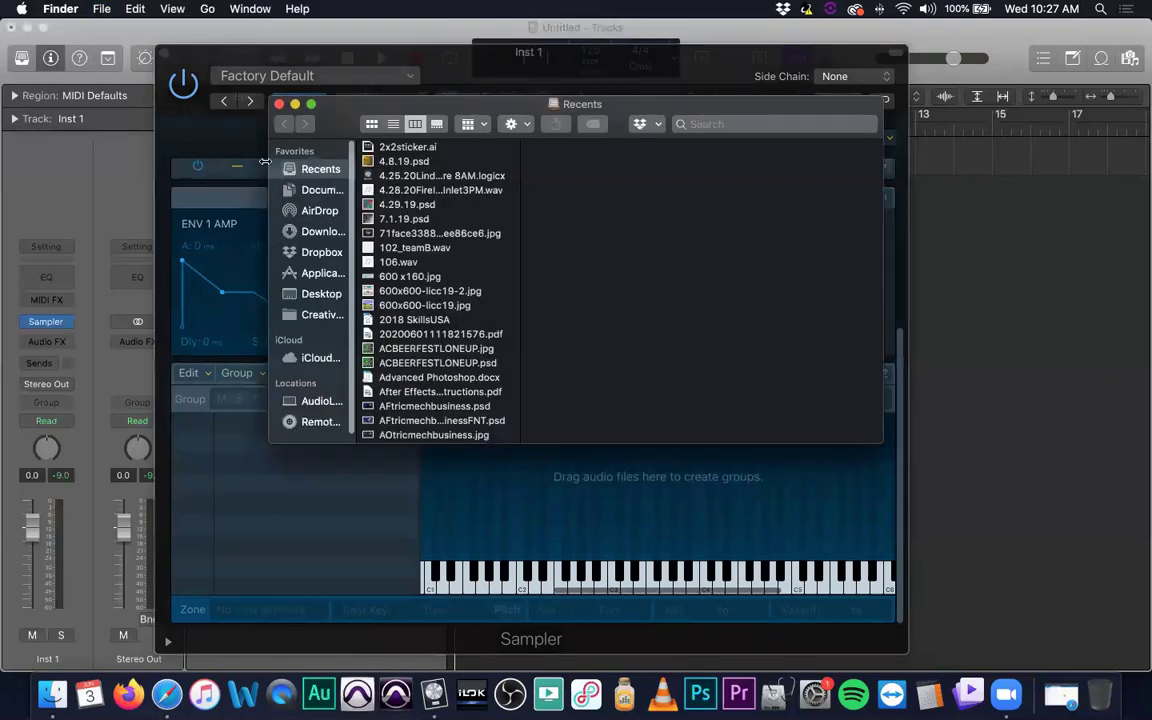
pyautogui.click(300, 293)
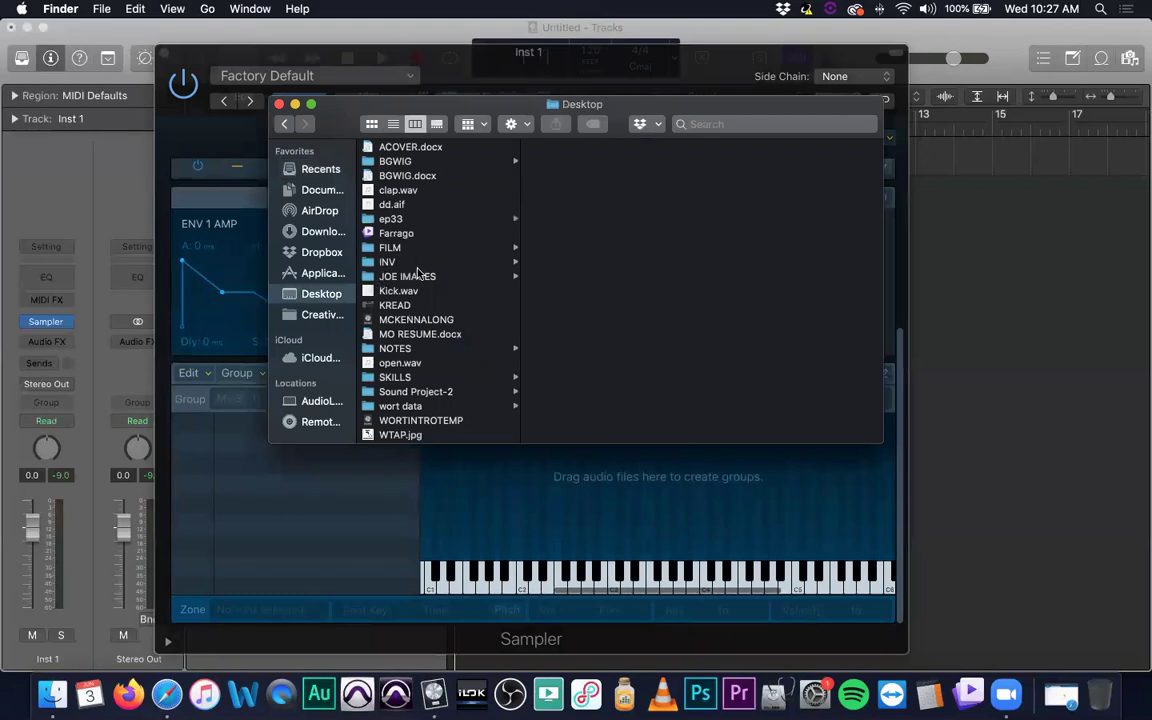
pyautogui.moveTo(388, 290); pyautogui.dragTo(568, 530)
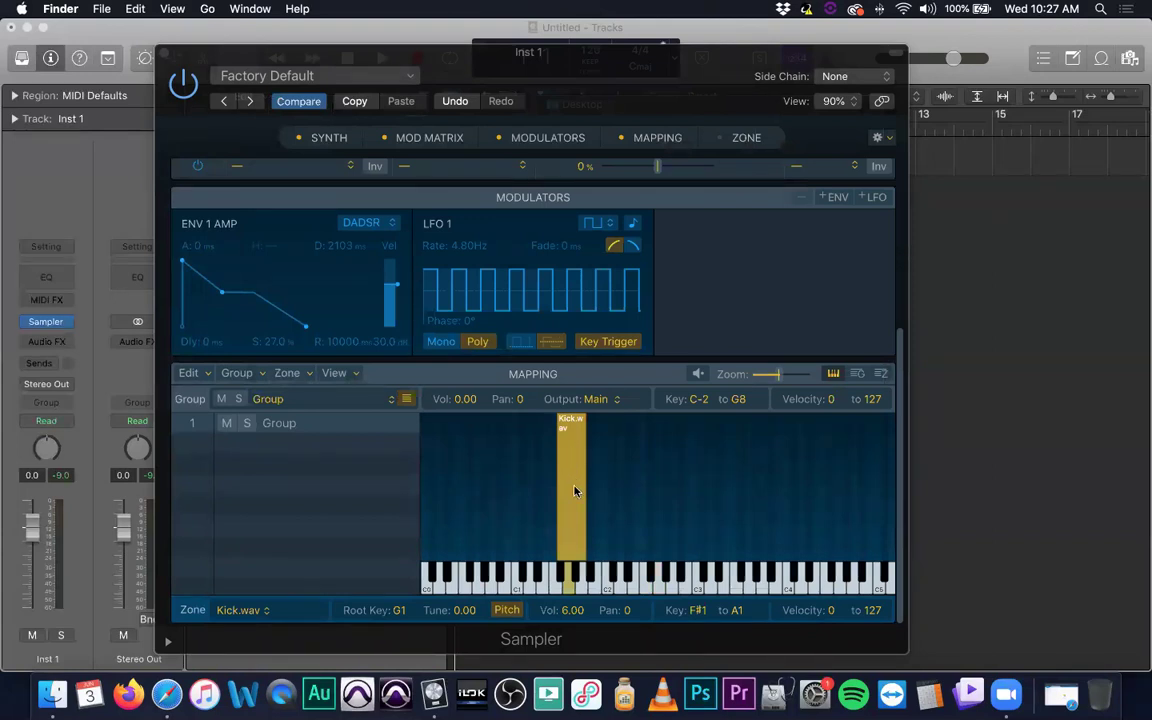
# - Audition the Kick.wav zone in the Mapping area and return to Logic Pro
pyautogui.click(575, 490)
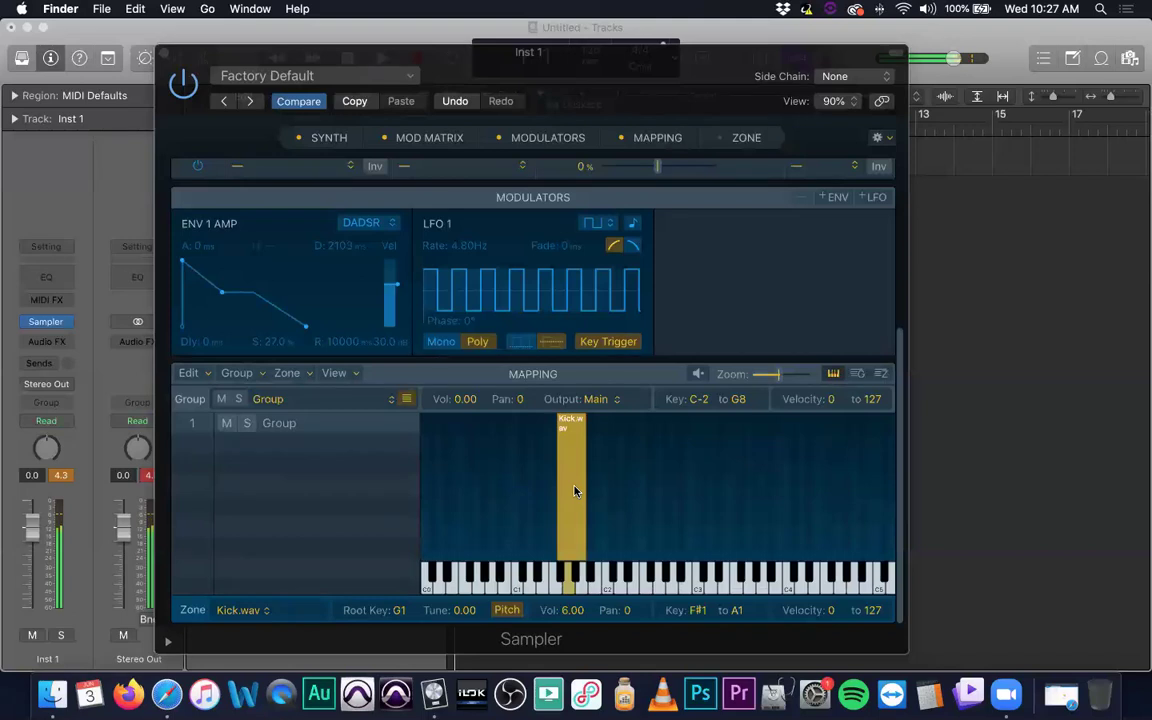
pyautogui.click(575, 490)
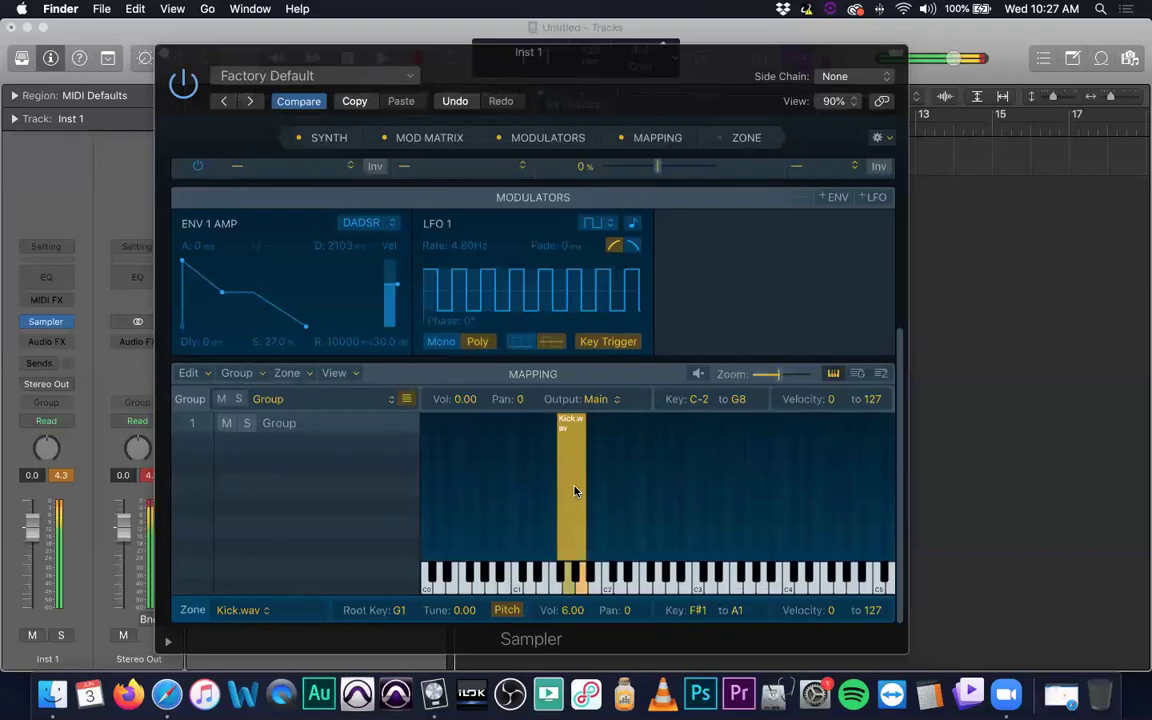
pyautogui.click(575, 490)
pyautogui.click(566, 537)
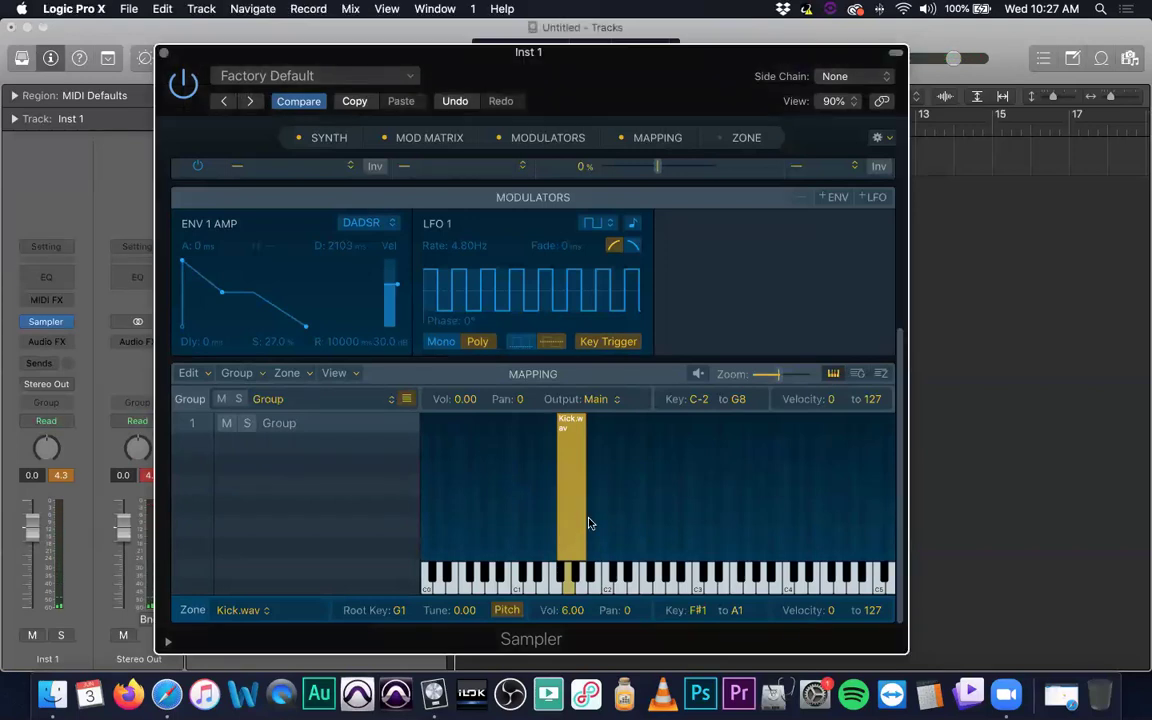
# - Try different key ranges for the Kick.wav zone, including G1 to G#3, and narrow it to the single key G1
pyautogui.moveTo(583, 519); pyautogui.dragTo(558, 519)
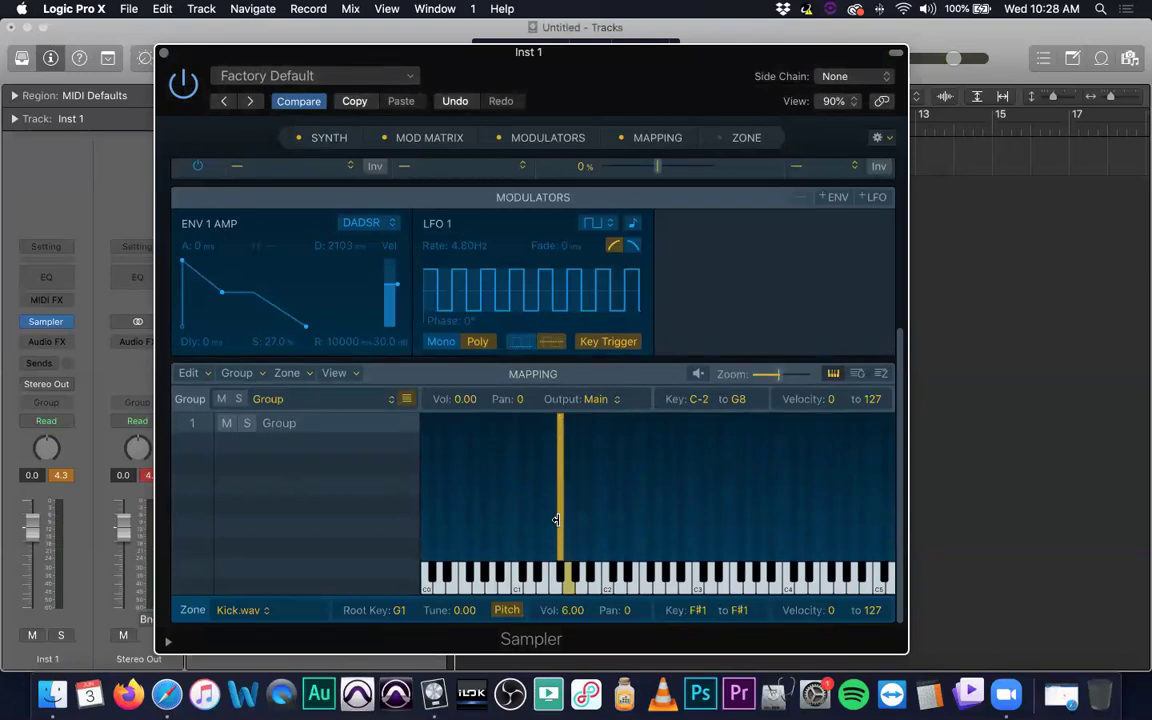
pyautogui.moveTo(555, 527); pyautogui.dragTo(756, 515)
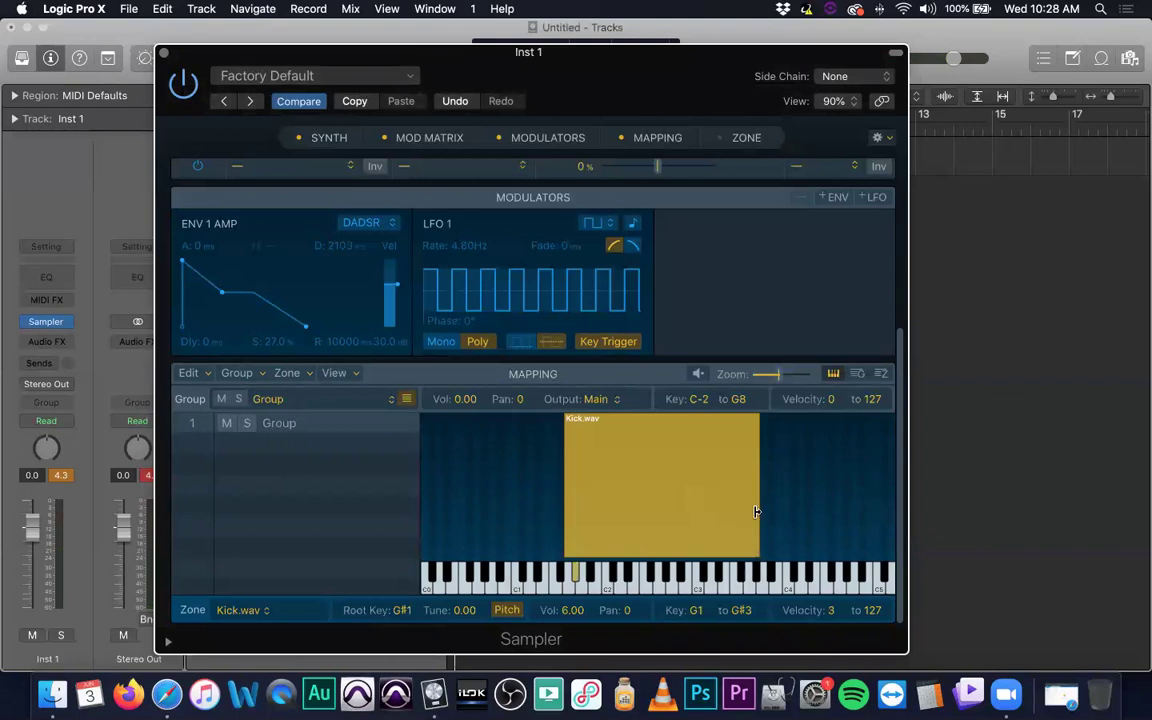
pyautogui.moveTo(756, 514); pyautogui.dragTo(545, 515)
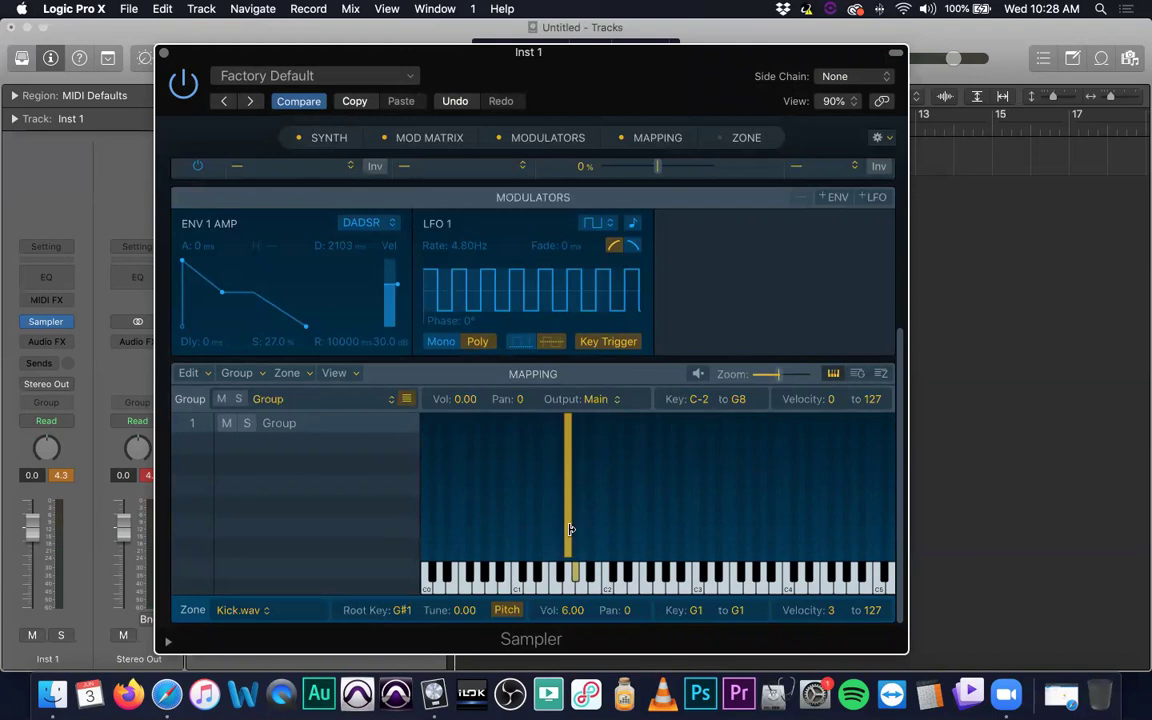
# - Move the one-key Kick.wav zone to B2 and audition that key
pyautogui.moveTo(567, 536); pyautogui.dragTo(690, 537)
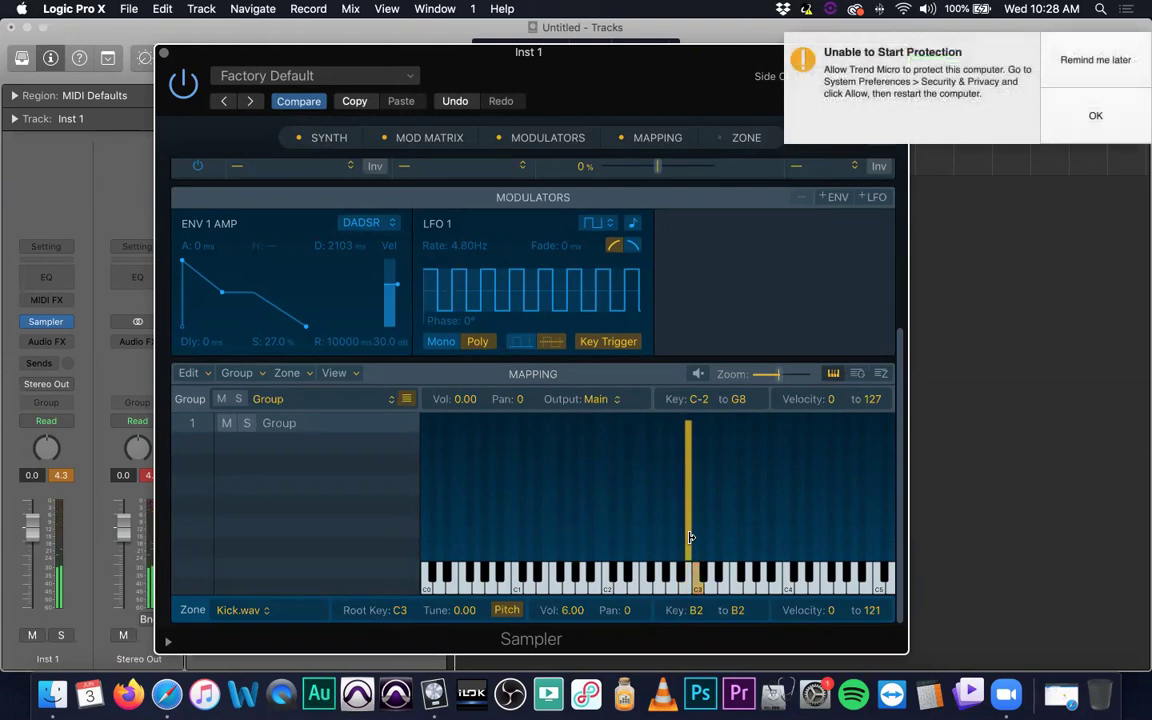
pyautogui.click(688, 590)
pyautogui.click(688, 590)
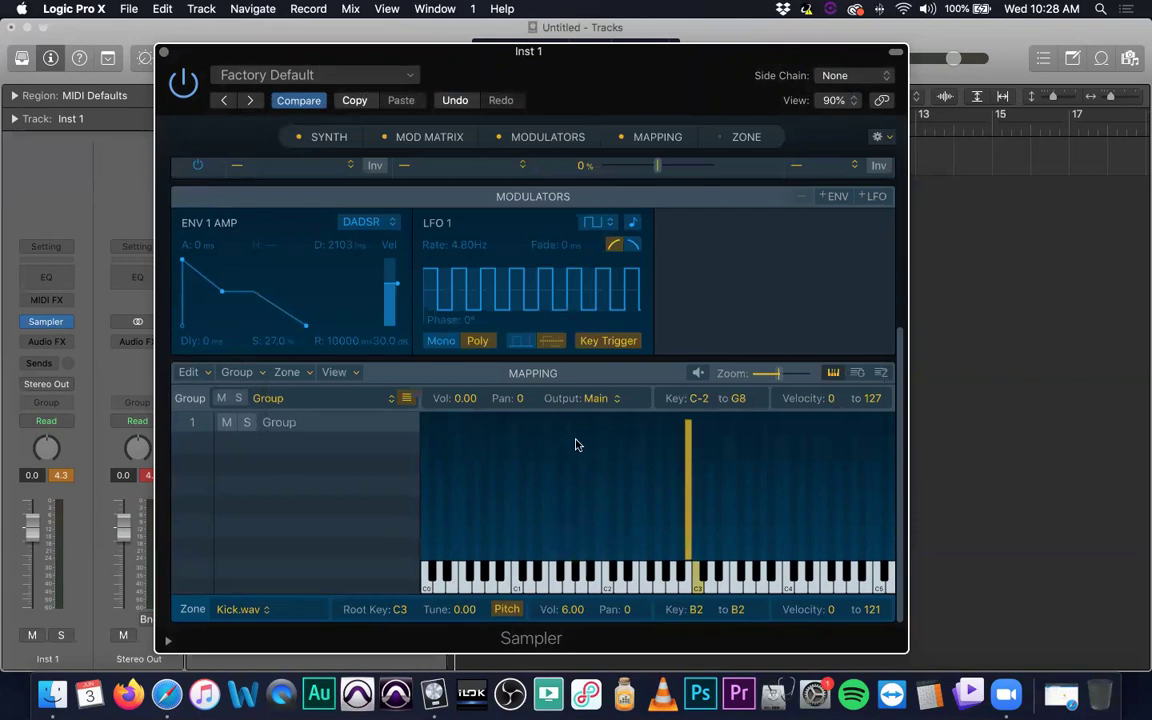
# - Add clap.wav from the Desktop folder in Finder to the Mapping area across D3 to G#3 and return to Logic Pro
pyautogui.press('super+Tab')
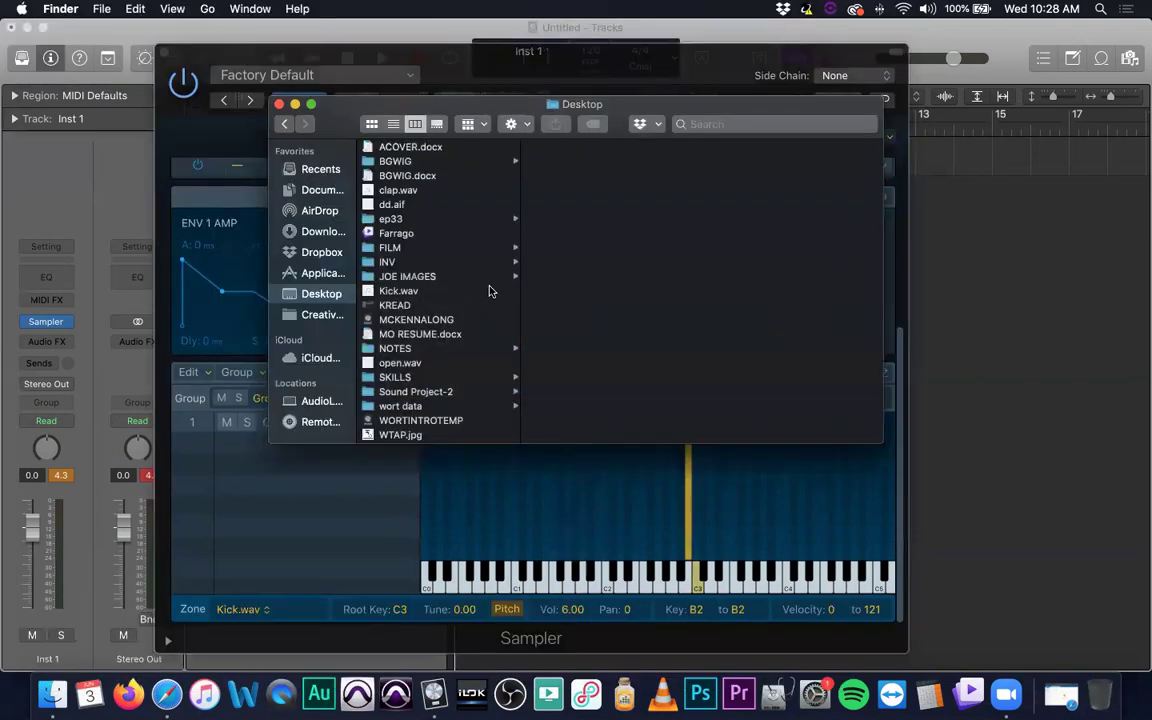
pyautogui.moveTo(366, 190); pyautogui.dragTo(744, 497)
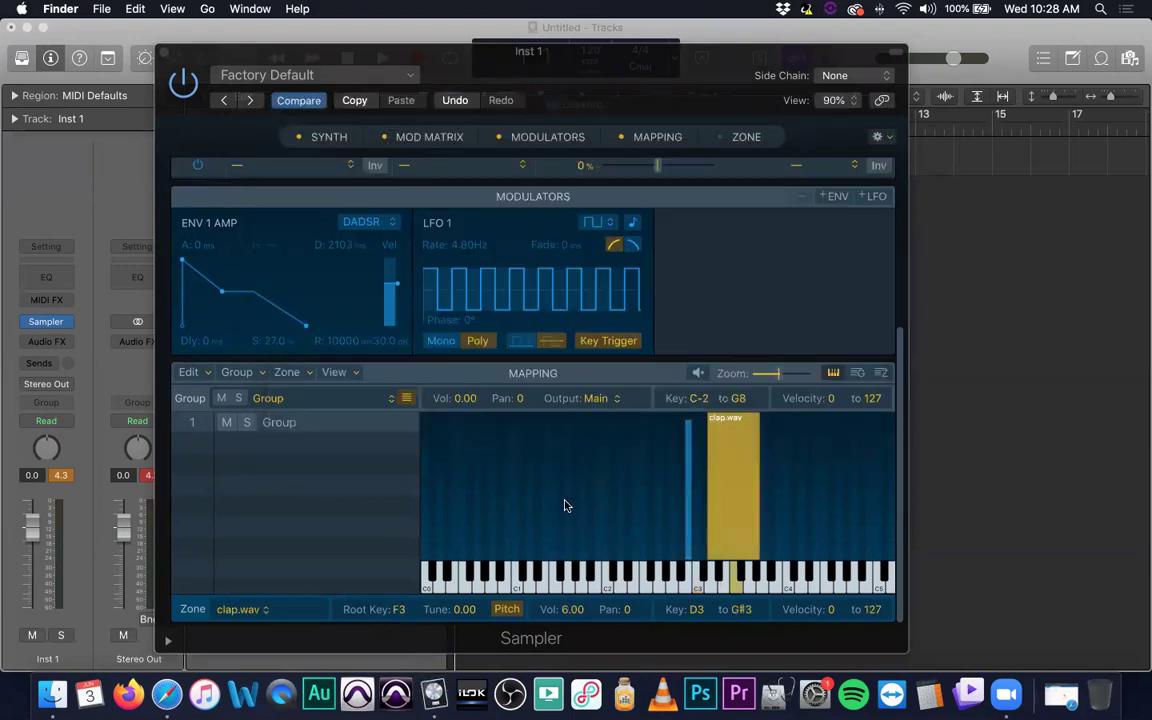
pyautogui.click(433, 693)
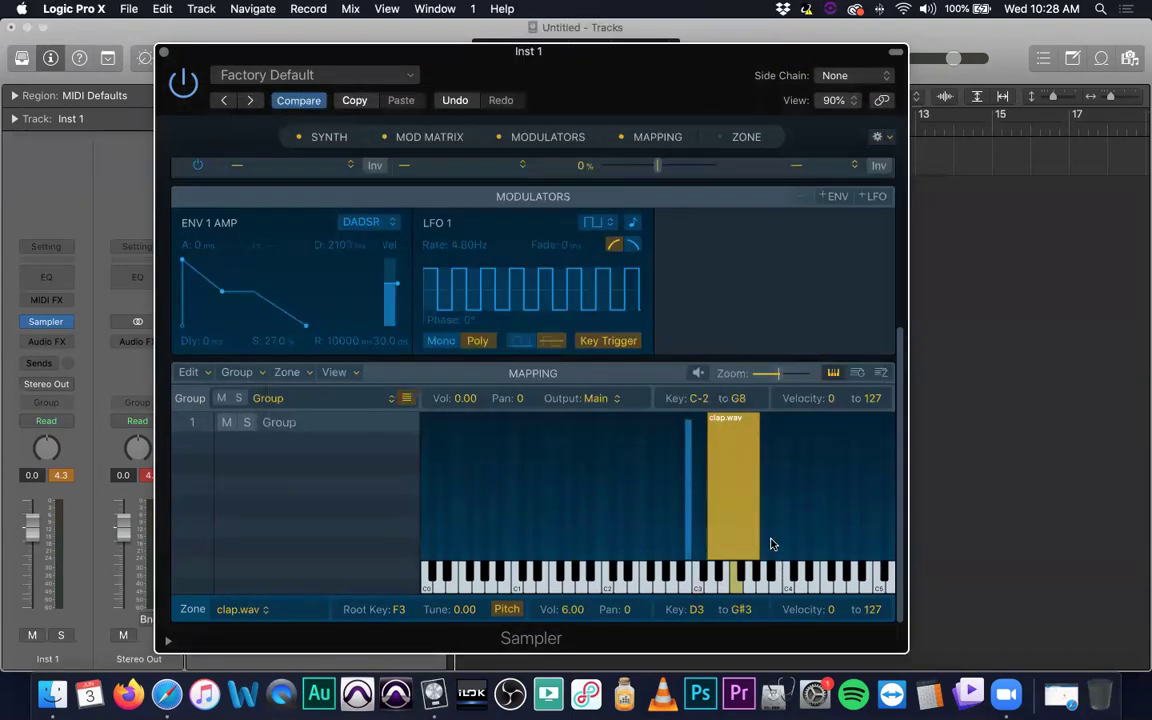
# - Narrow the clap.wav zone to C3 beside the kick, and set velocity ranges of 0 to 127 for Kick.wav and 0 to 124 for clap.wav
pyautogui.moveTo(758, 530); pyautogui.dragTo(694, 540)
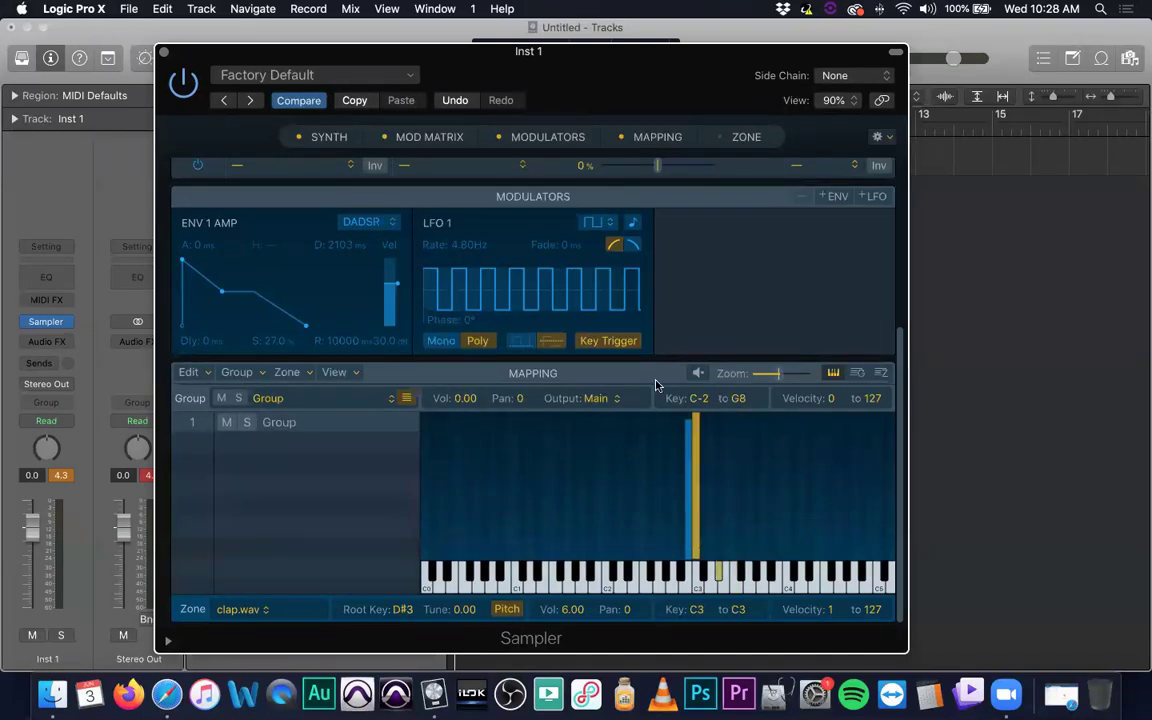
pyautogui.click(688, 419)
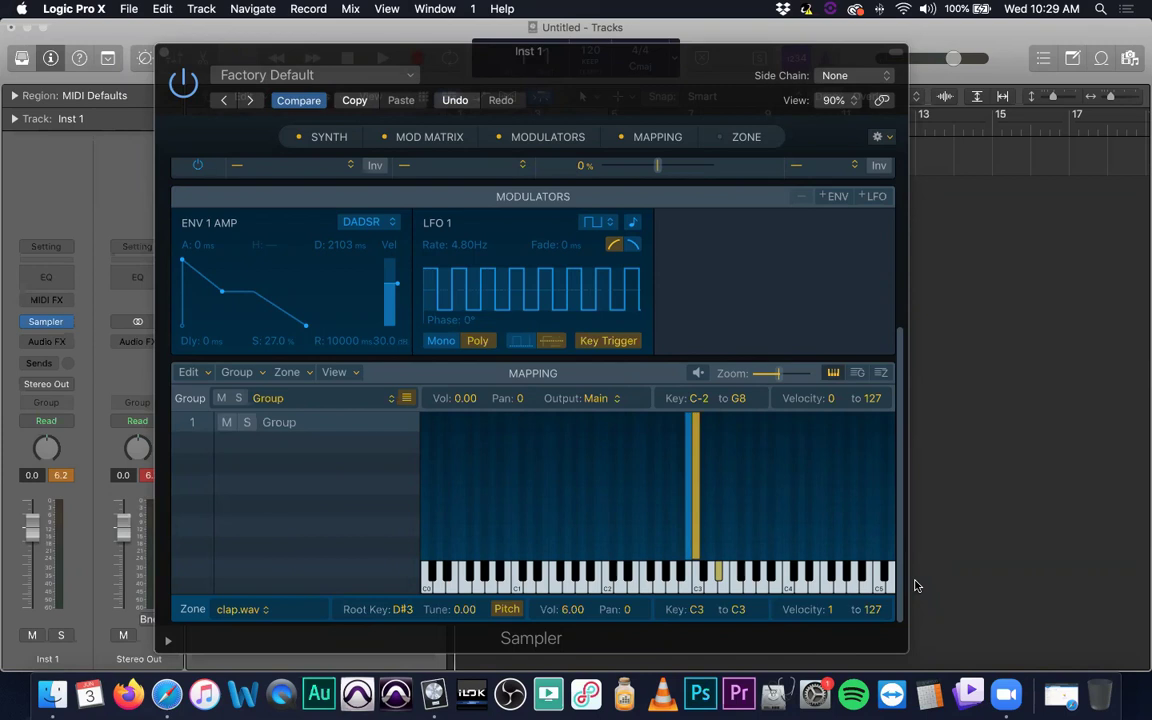
pyautogui.click(696, 497)
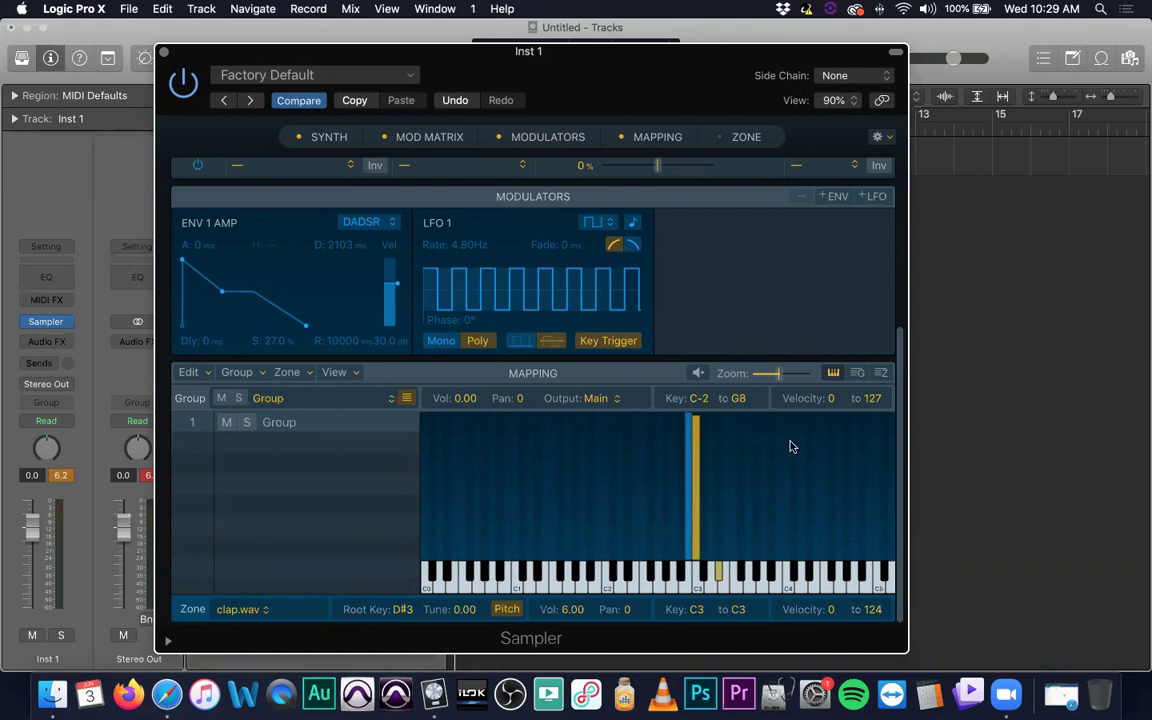
# - Zoom the Mapping keyboard fully in and back out twice to inspect the Kick.wav and clap.wav zones
pyautogui.click(810, 374)
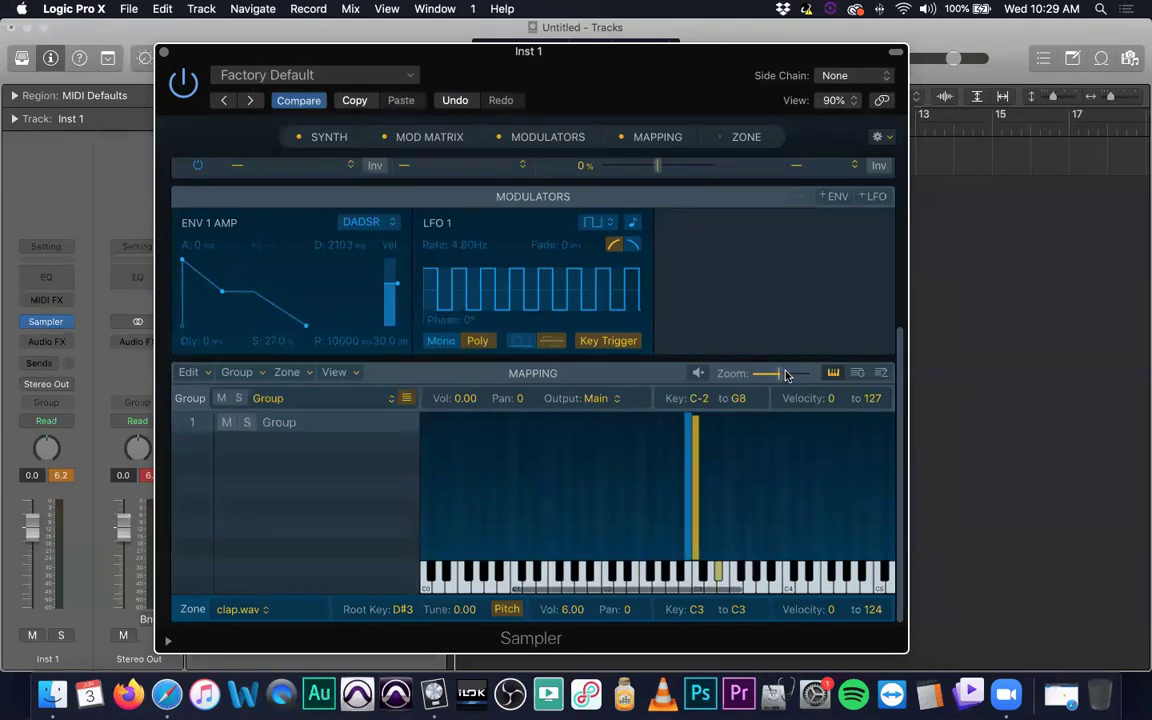
pyautogui.click(810, 374)
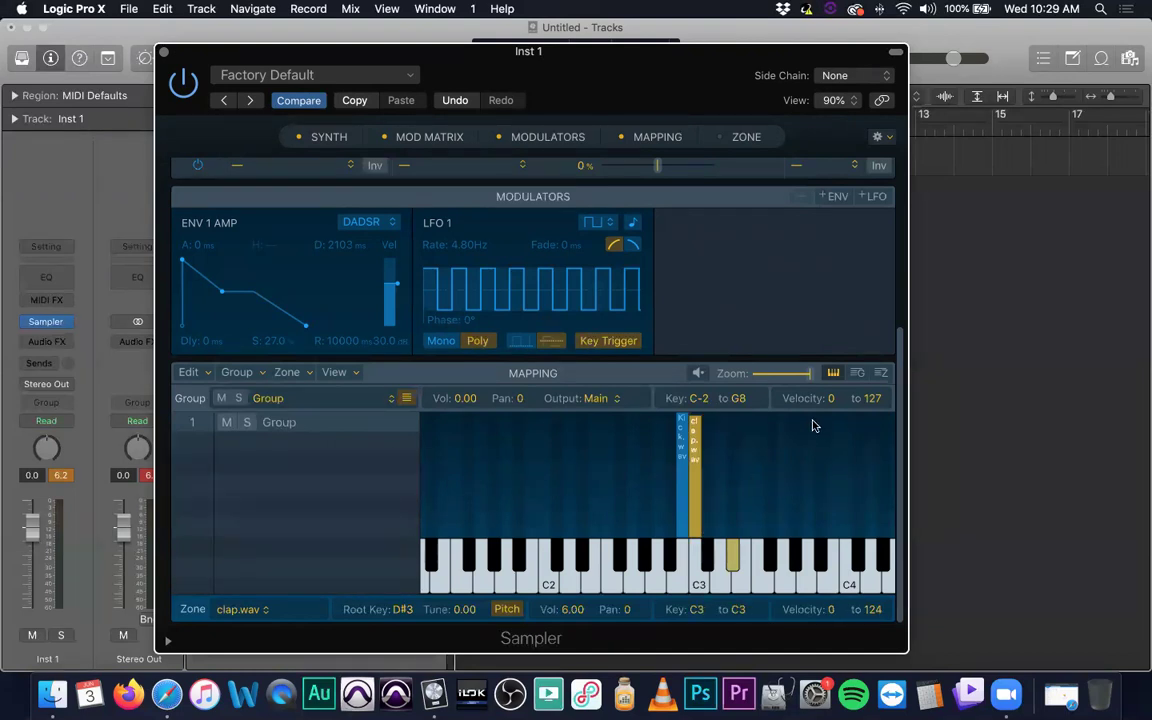
pyautogui.moveTo(811, 374); pyautogui.dragTo(776, 378)
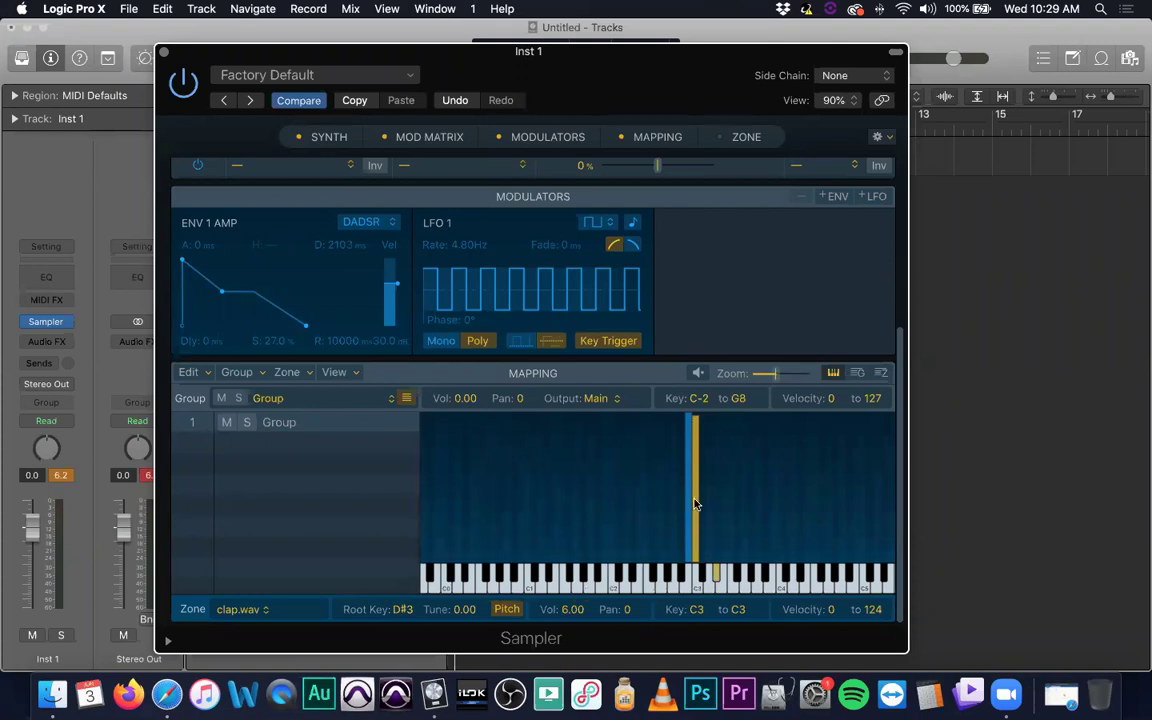
pyautogui.moveTo(774, 376); pyautogui.dragTo(809, 374)
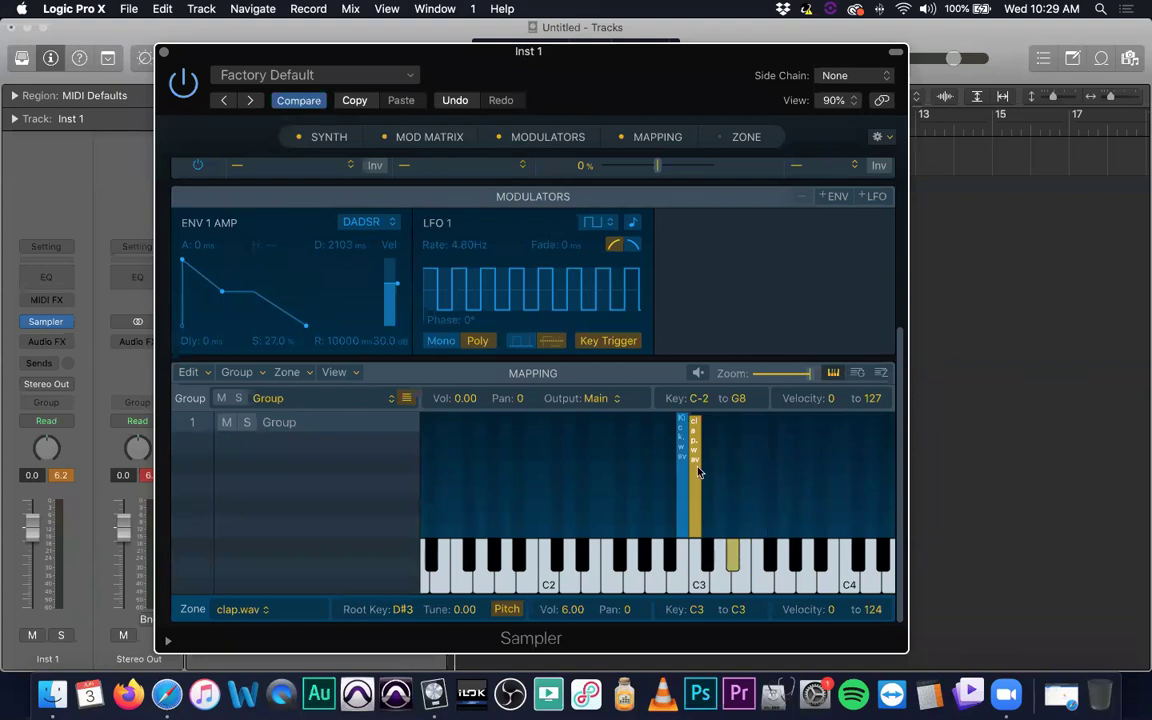
pyautogui.moveTo(811, 377); pyautogui.dragTo(774, 383)
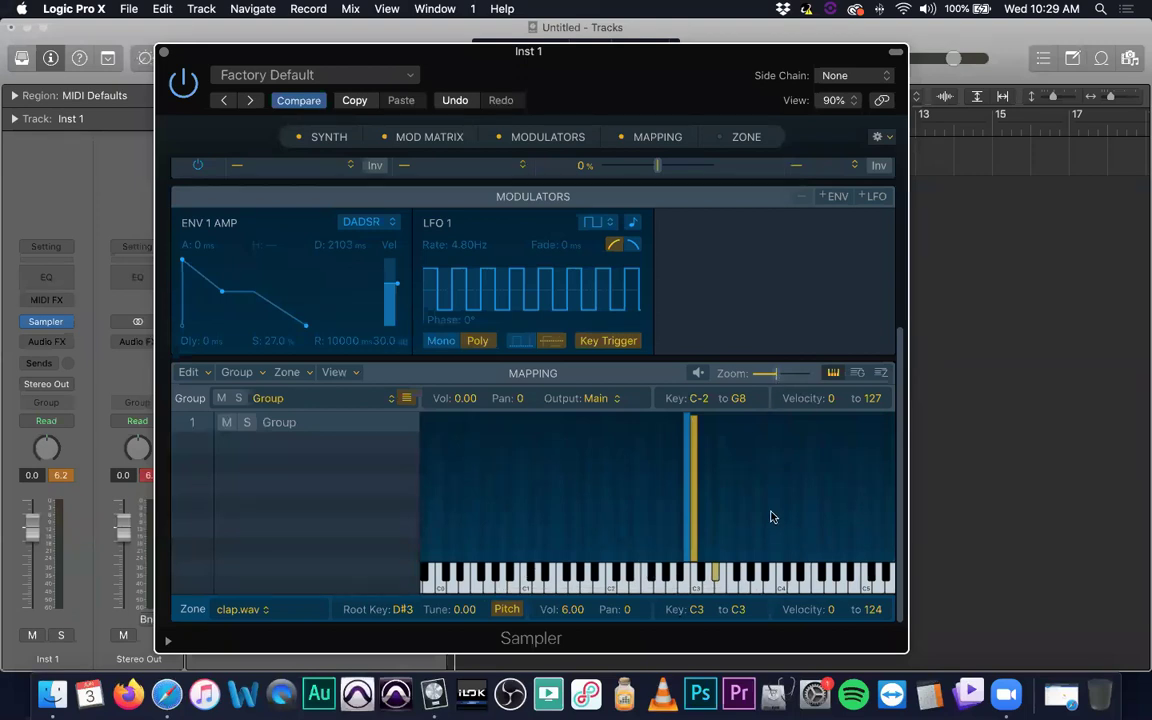
# - Show the Mapping groups as a list and look over their mixer, key range, velocity range and release trigger settings
pyautogui.click(856, 373)
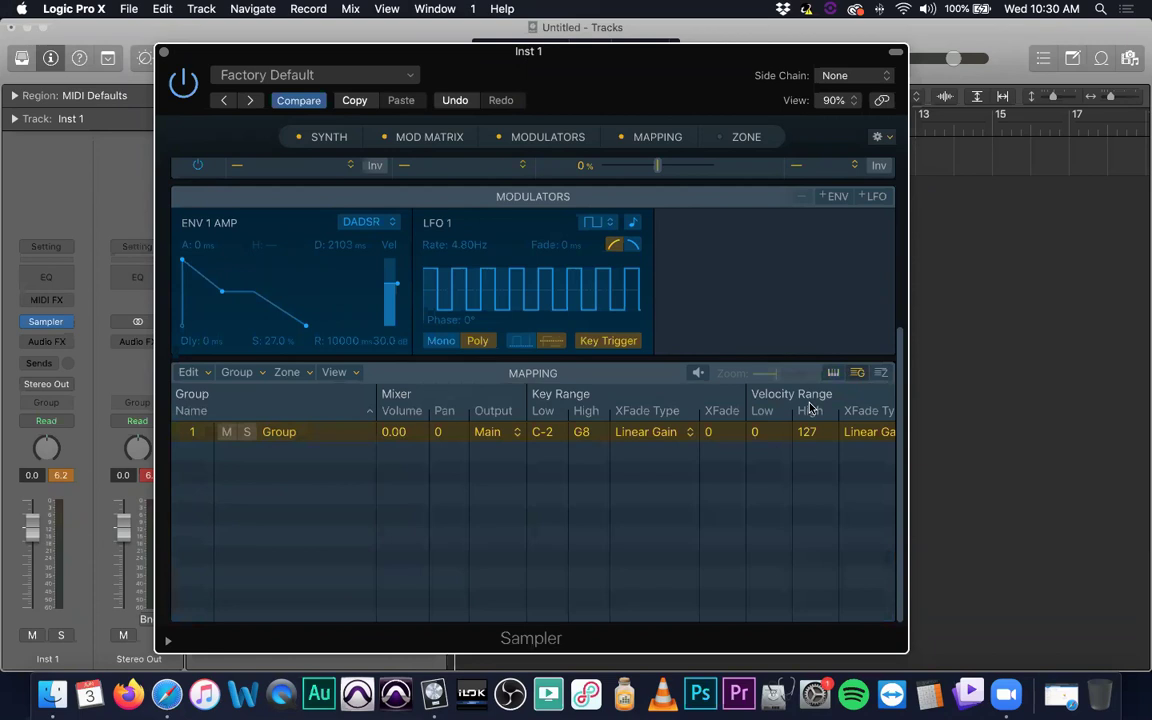
pyautogui.scroll(1, 802, 419)
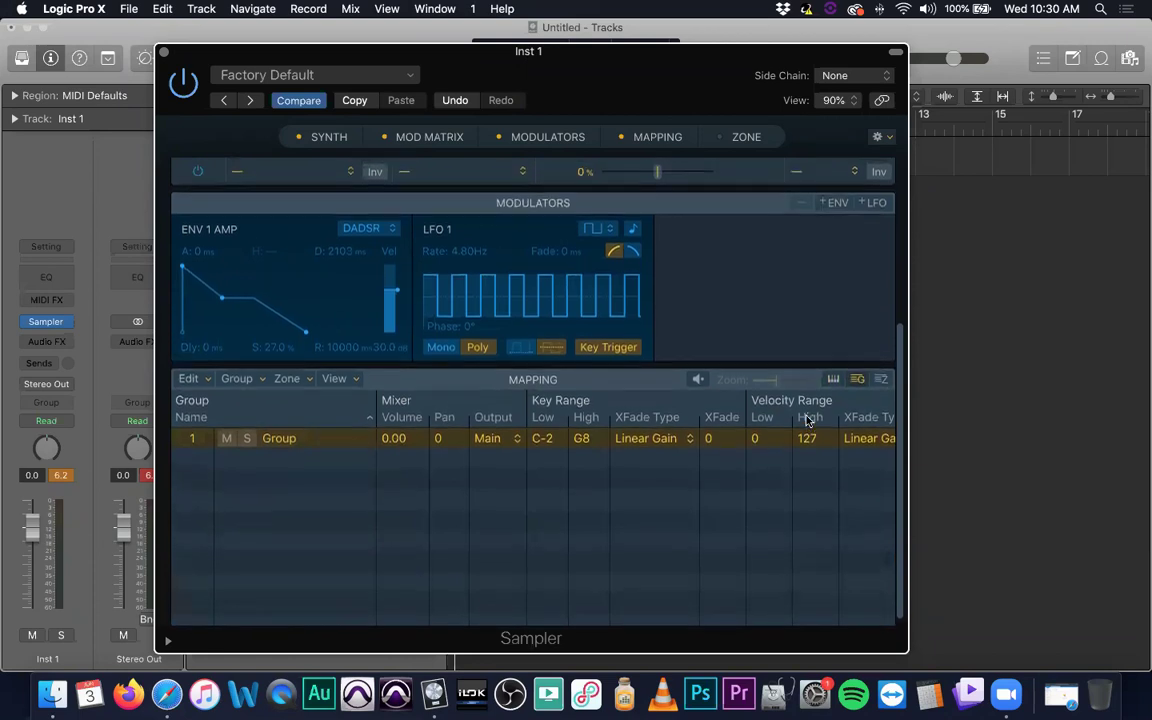
pyautogui.hscroll(5, 740, 469)
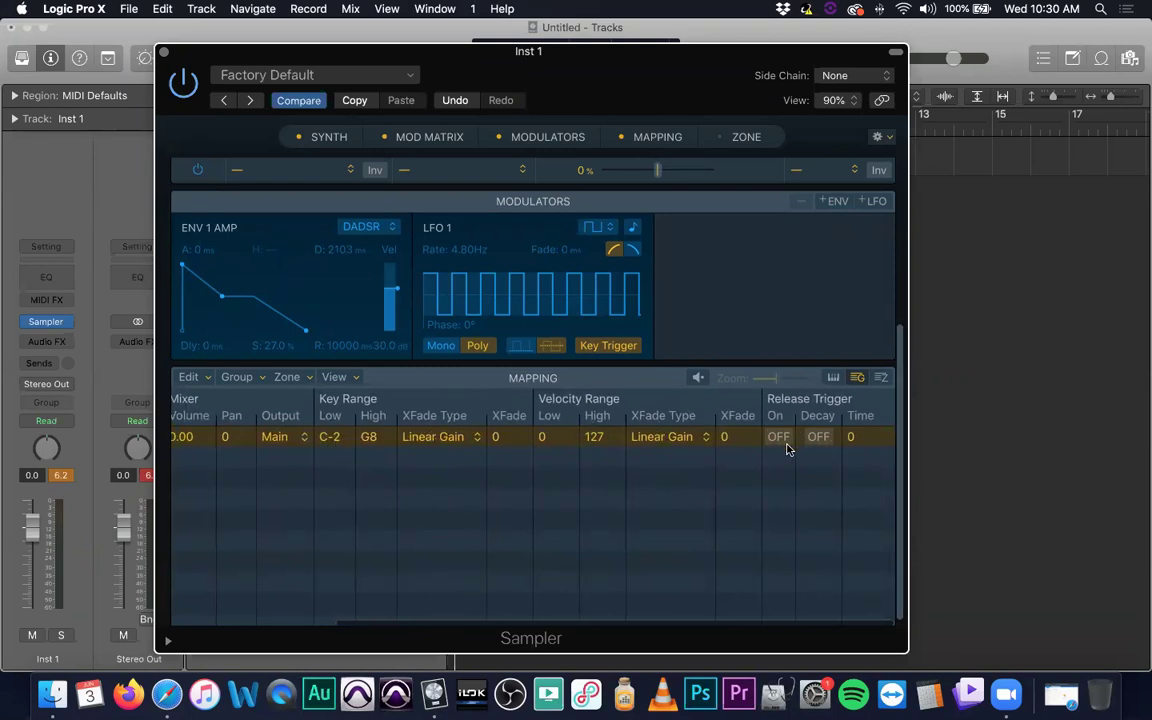
pyautogui.hscroll(-3, 440, 418)
pyautogui.hscroll(-3, 445, 423)
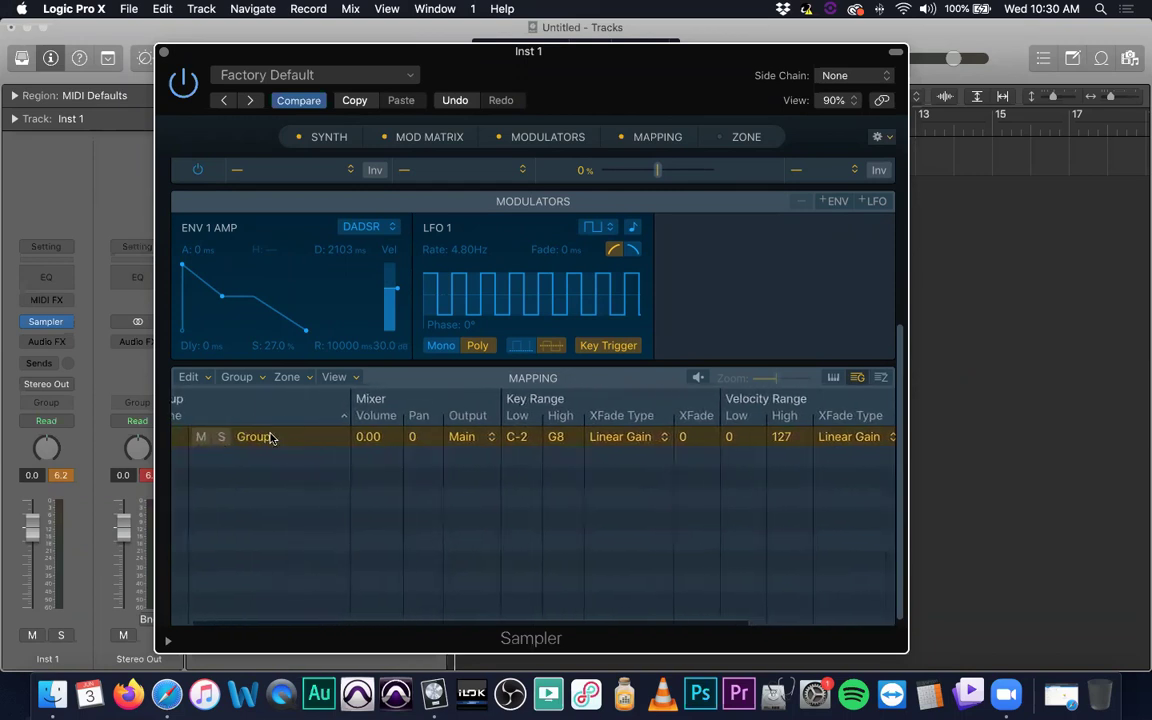
# - Show the Mapping zones as a list and examine the pitch, key range, velocity, mixer, playback and loop settings of both samples
pyautogui.click(881, 378)
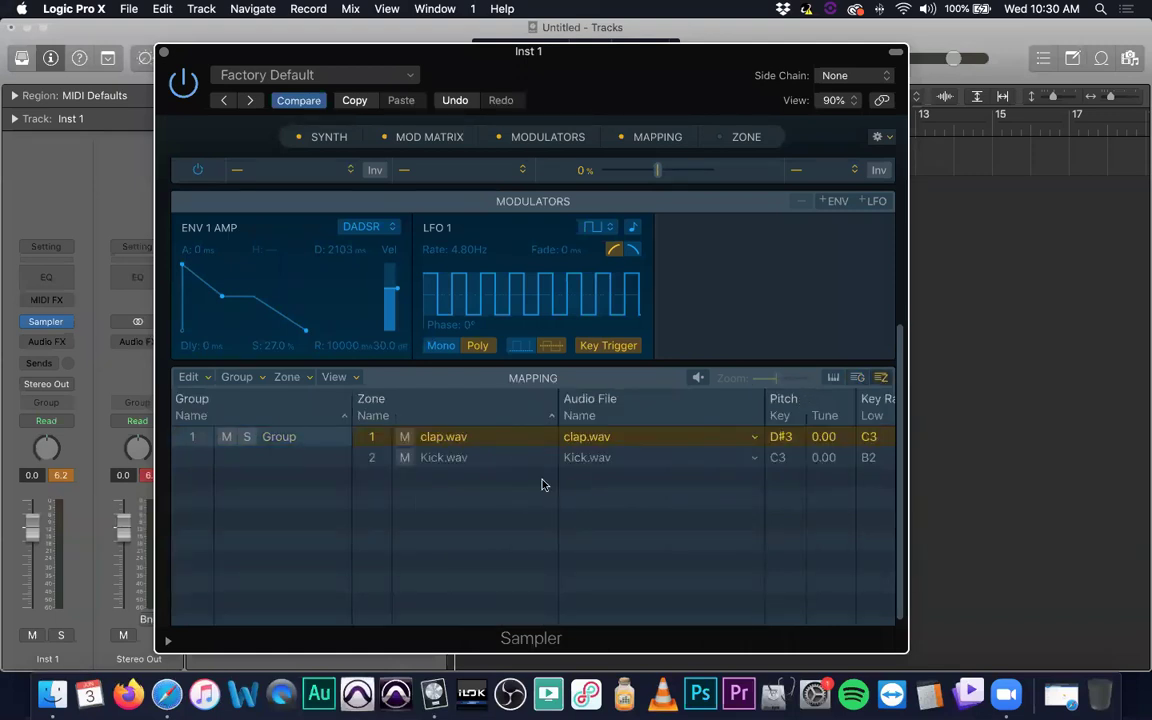
pyautogui.hscroll(5, 543, 484)
pyautogui.hscroll(6, 543, 484)
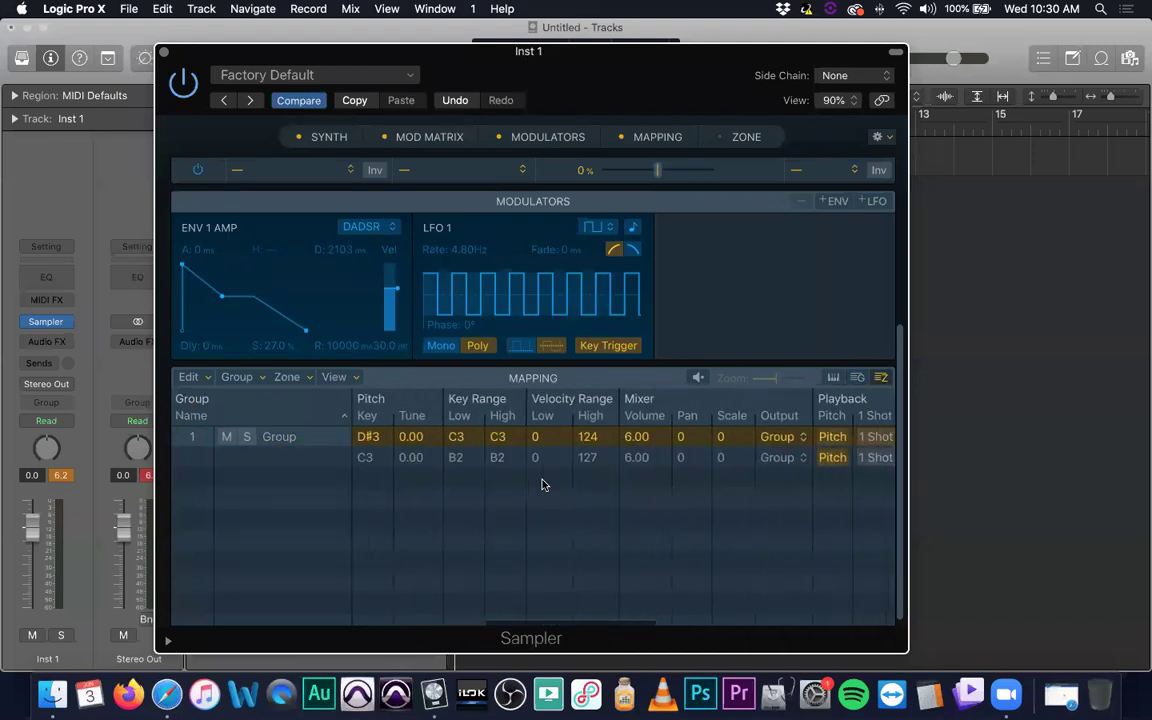
pyautogui.hscroll(-6, 543, 484)
pyautogui.hscroll(2, 543, 484)
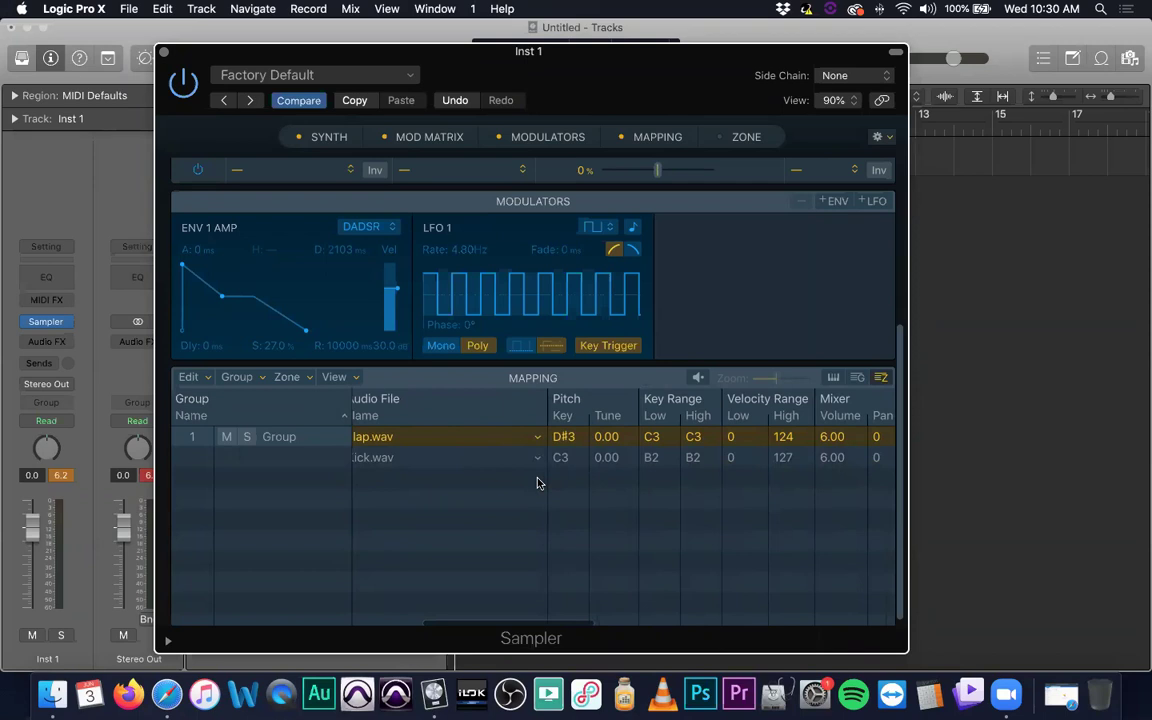
pyautogui.hscroll(3, 585, 498)
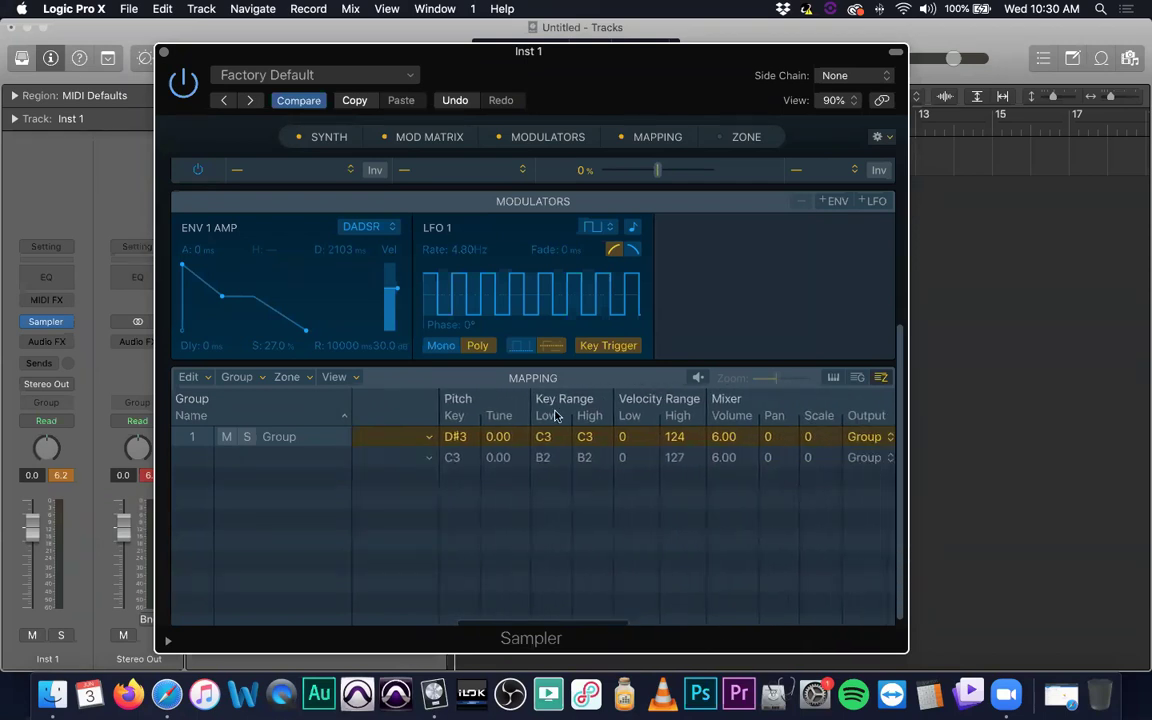
pyautogui.hscroll(6, 630, 442)
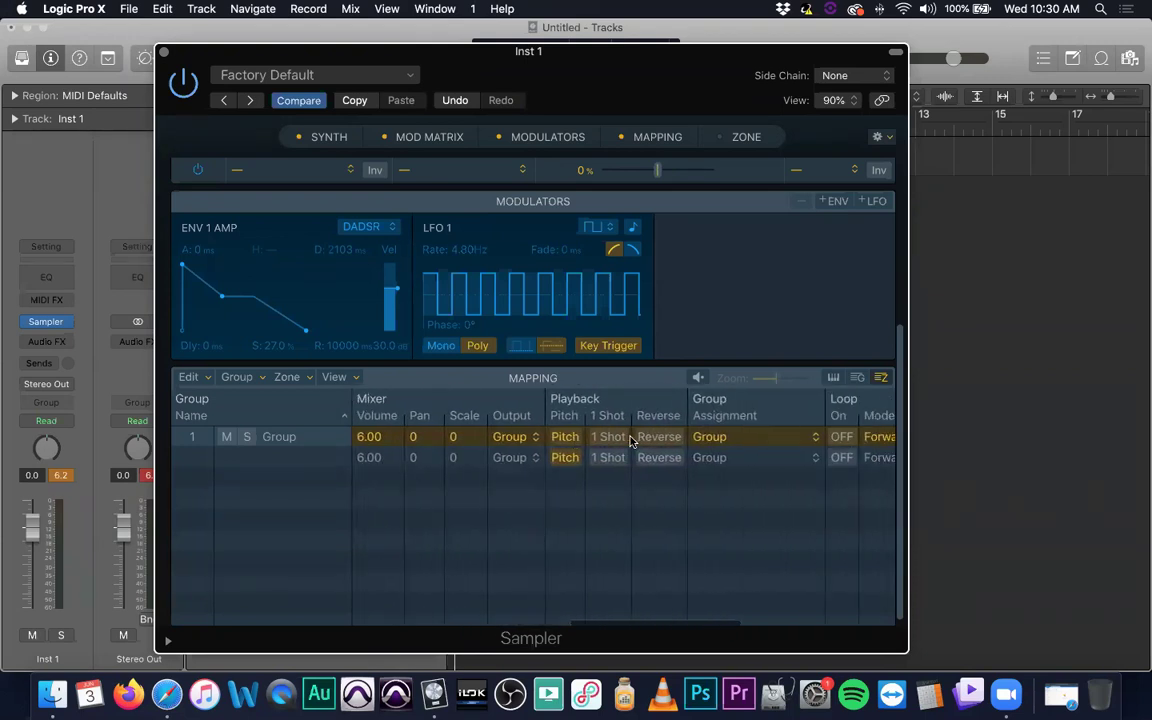
pyautogui.hscroll(5, 630, 442)
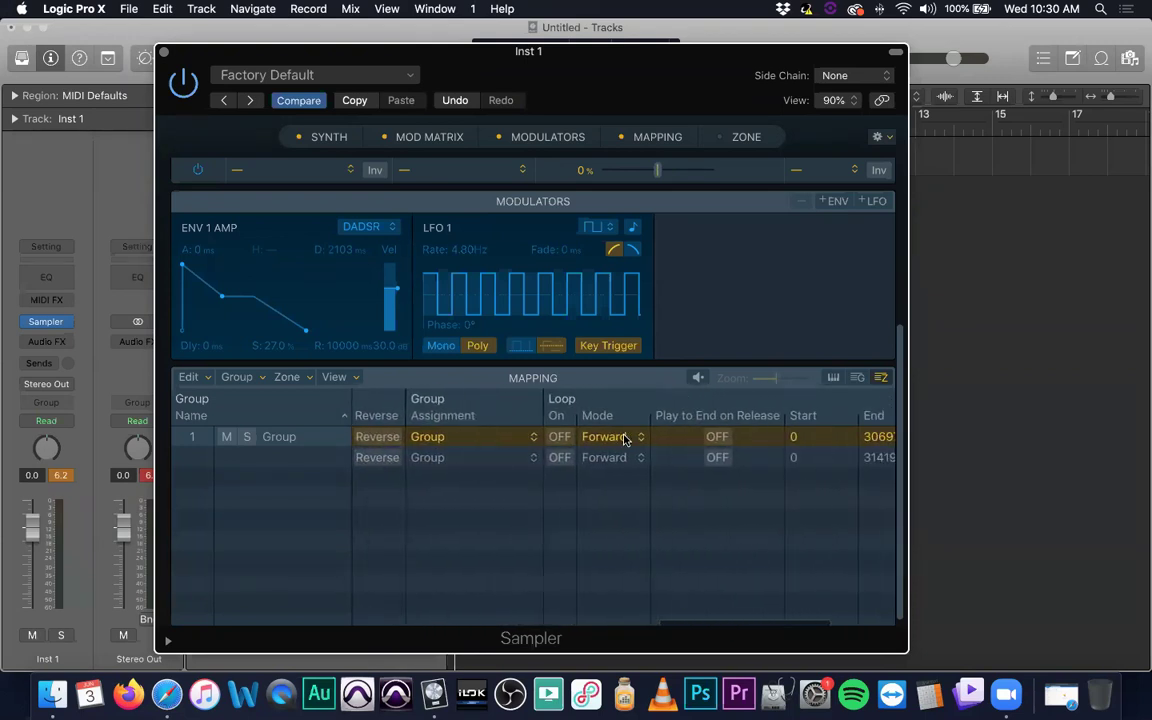
pyautogui.hscroll(-6, 624, 440)
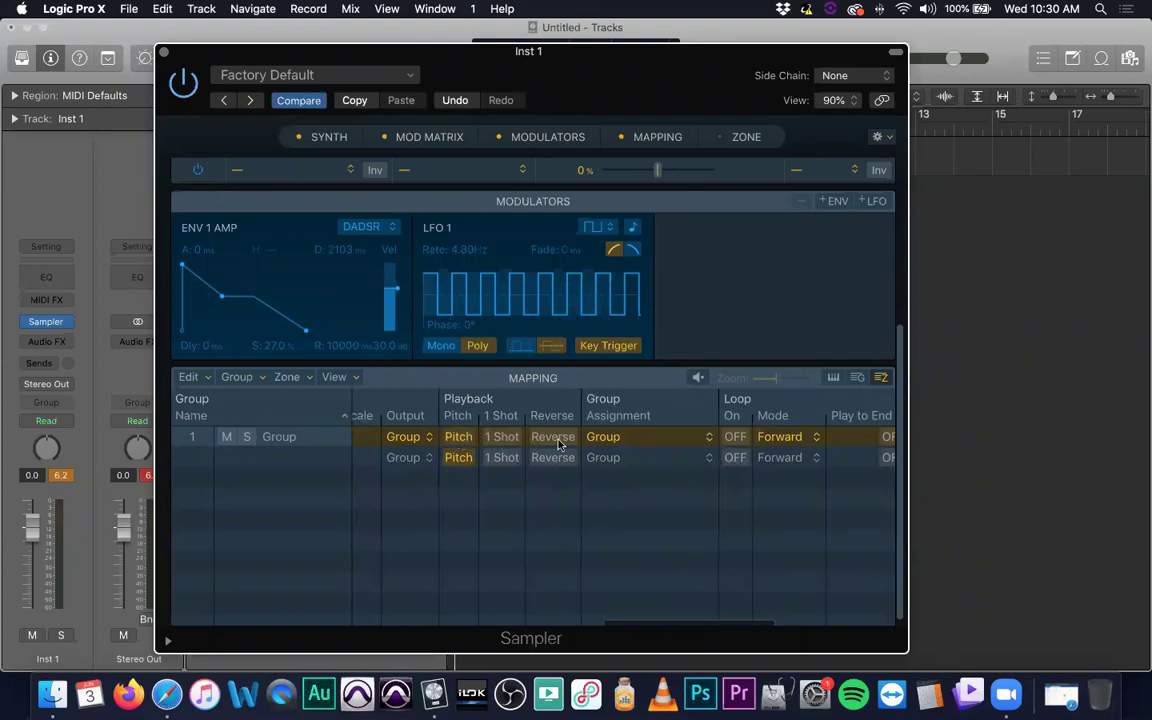
# - Try reverse playback on the clap.wav and Kick.wav zones and switch it off again for both
pyautogui.click(556, 437)
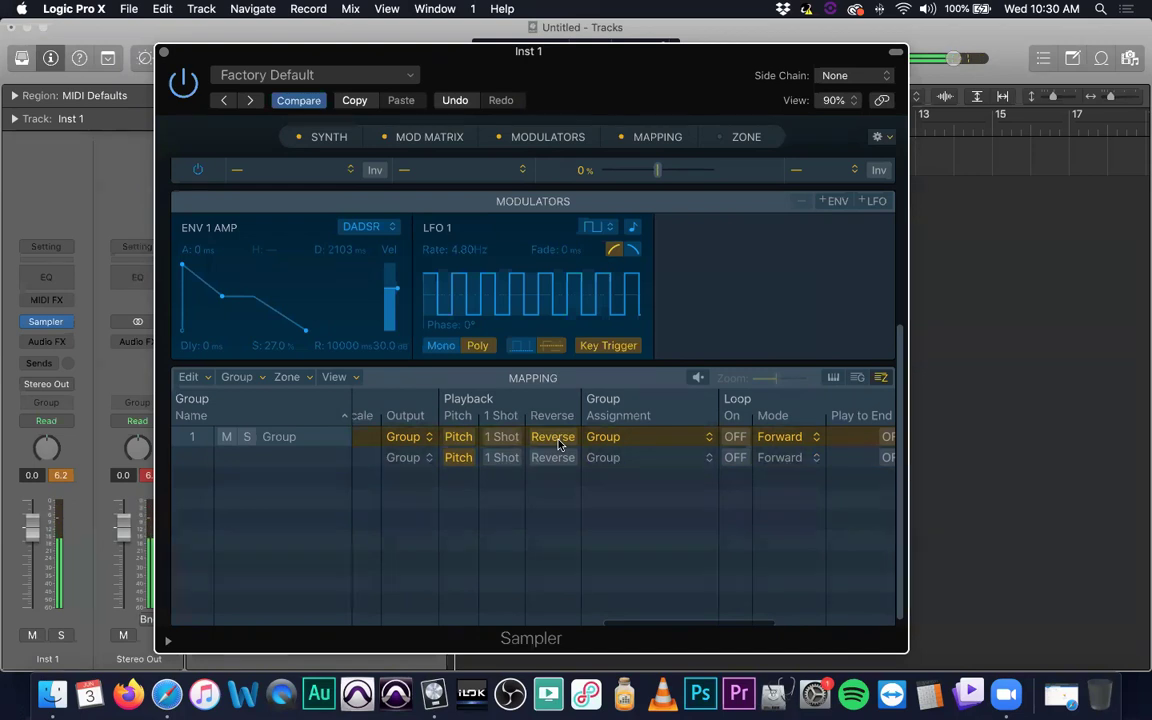
pyautogui.click(555, 460)
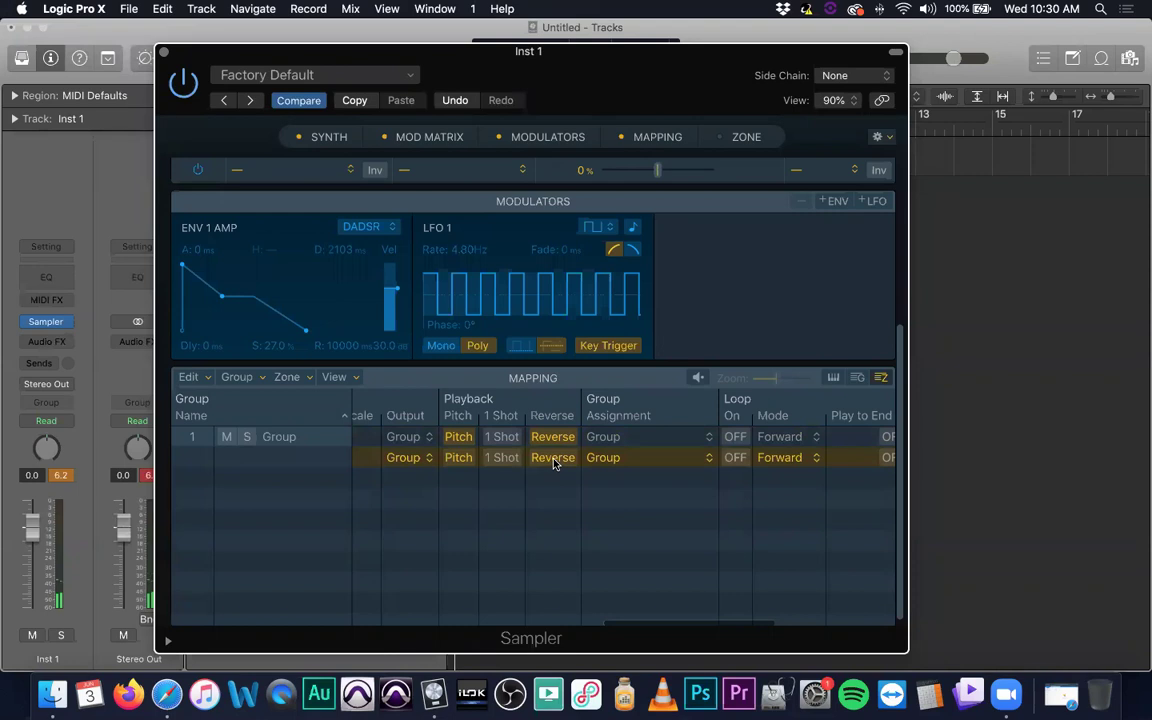
pyautogui.click(555, 440)
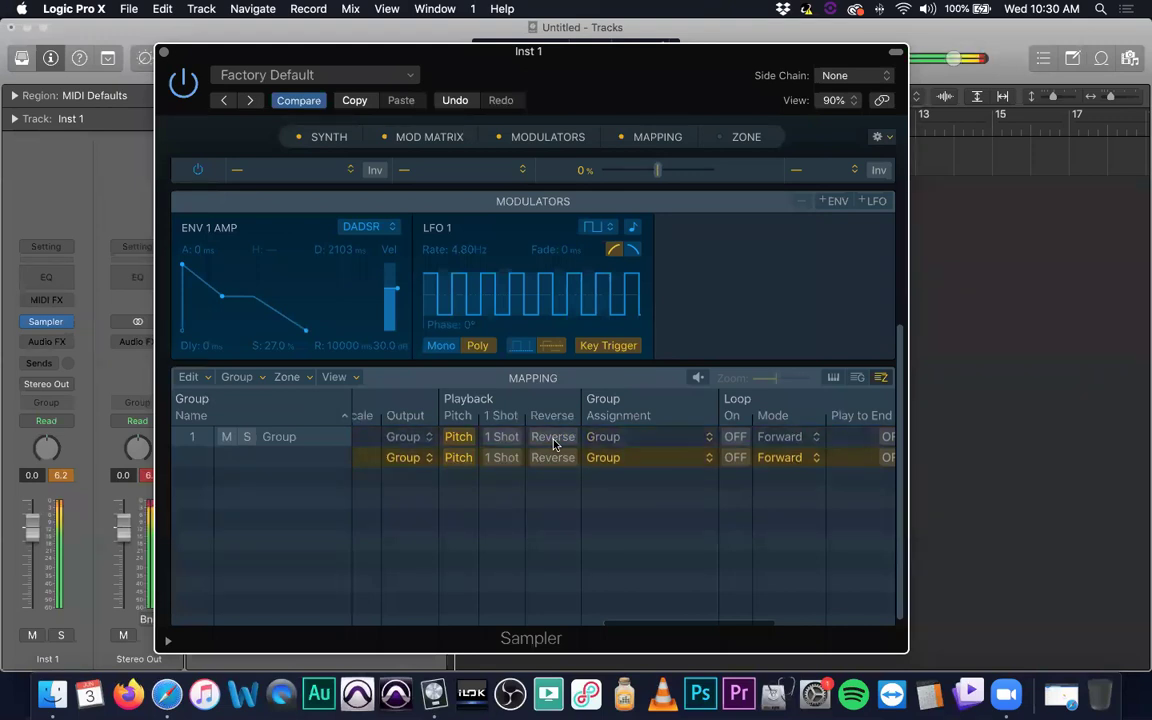
# - Compare both zones with the Pitch playback option on and off, leaving it off for clap.wav and Kick.wav
pyautogui.click(459, 437)
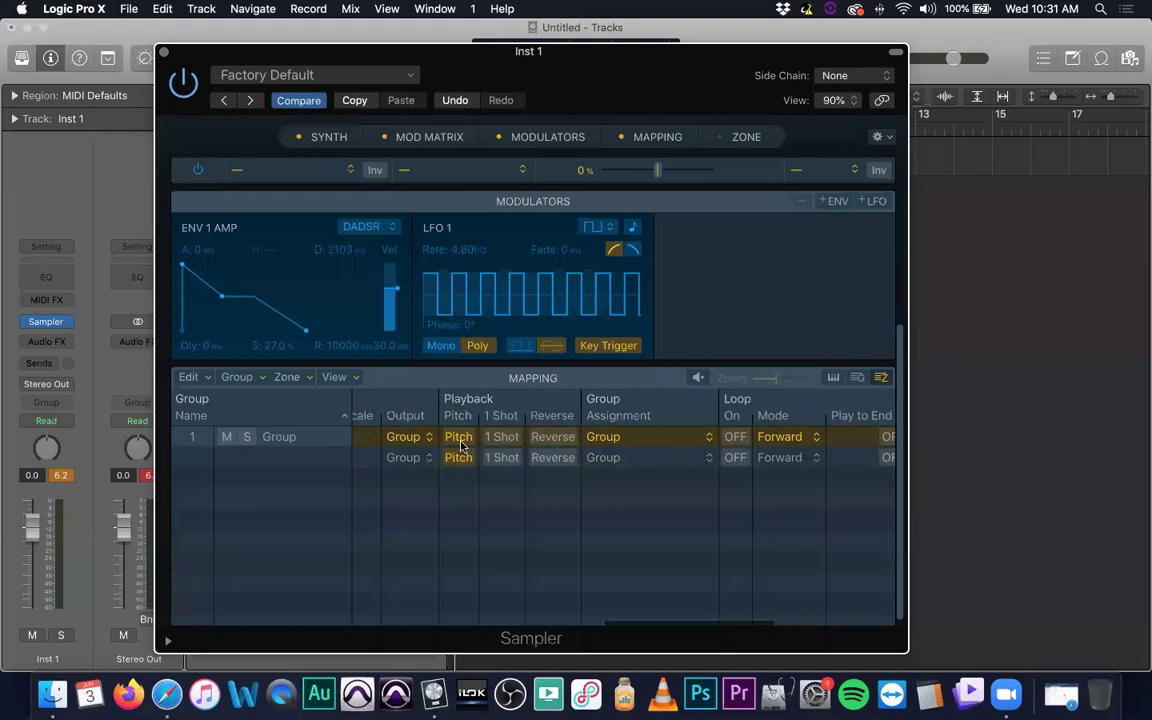
pyautogui.click(459, 457)
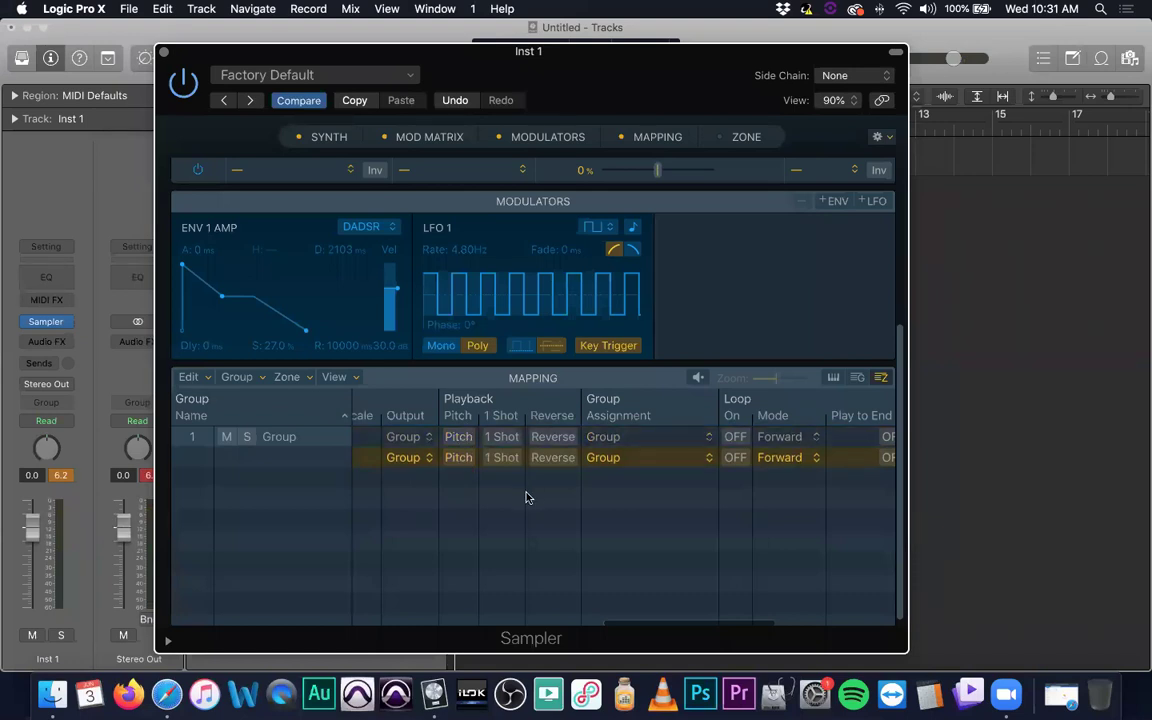
pyautogui.click(459, 457)
pyautogui.click(460, 437)
pyautogui.click(460, 440)
pyautogui.click(461, 457)
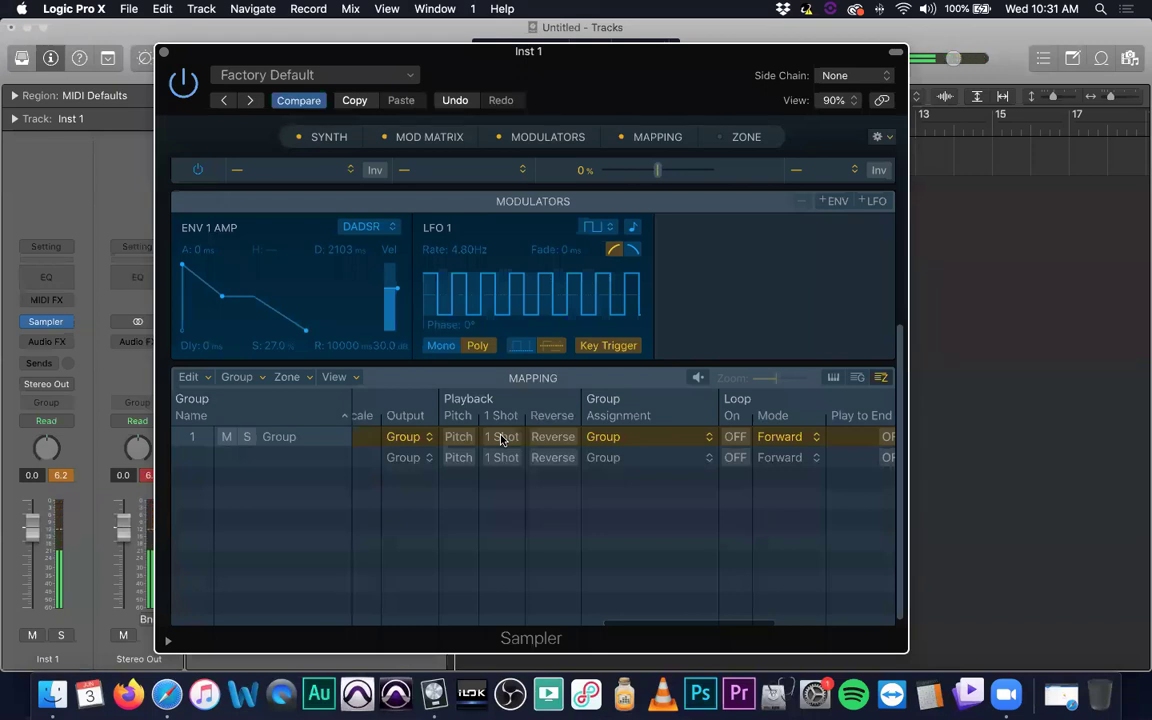
# - Try 1 Shot playback on the clap.wav and Kick.wav zones and switch it off again for both
pyautogui.click(503, 438)
pyautogui.click(501, 458)
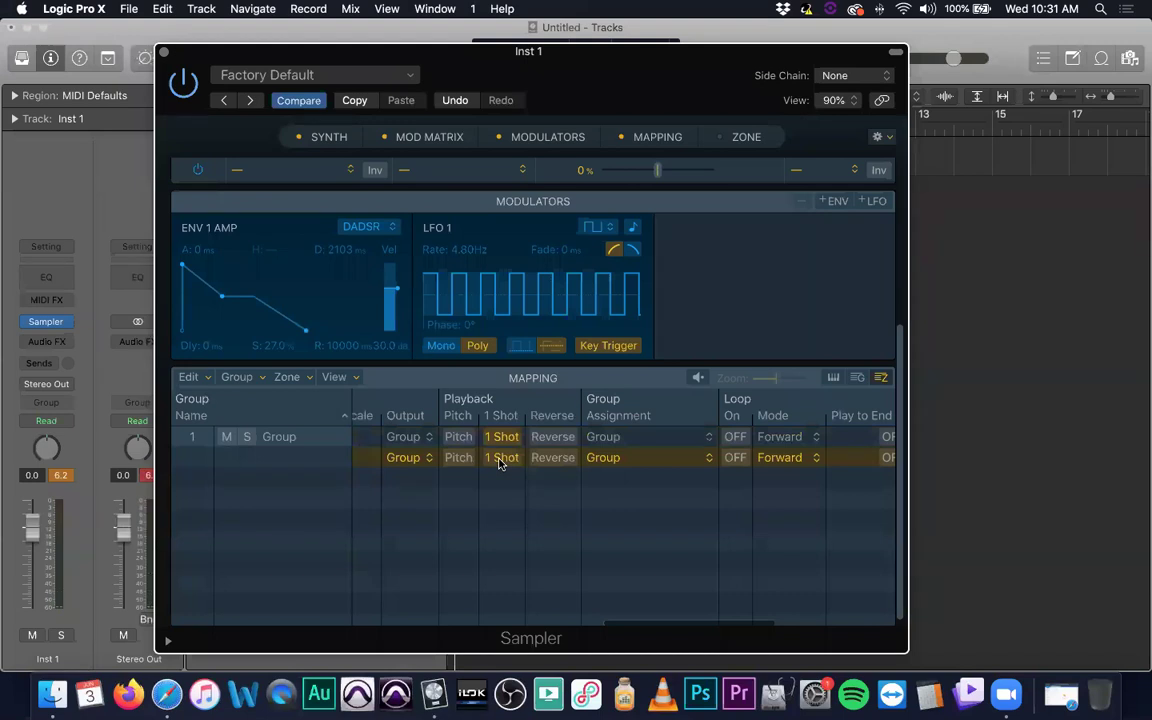
pyautogui.press('Up')
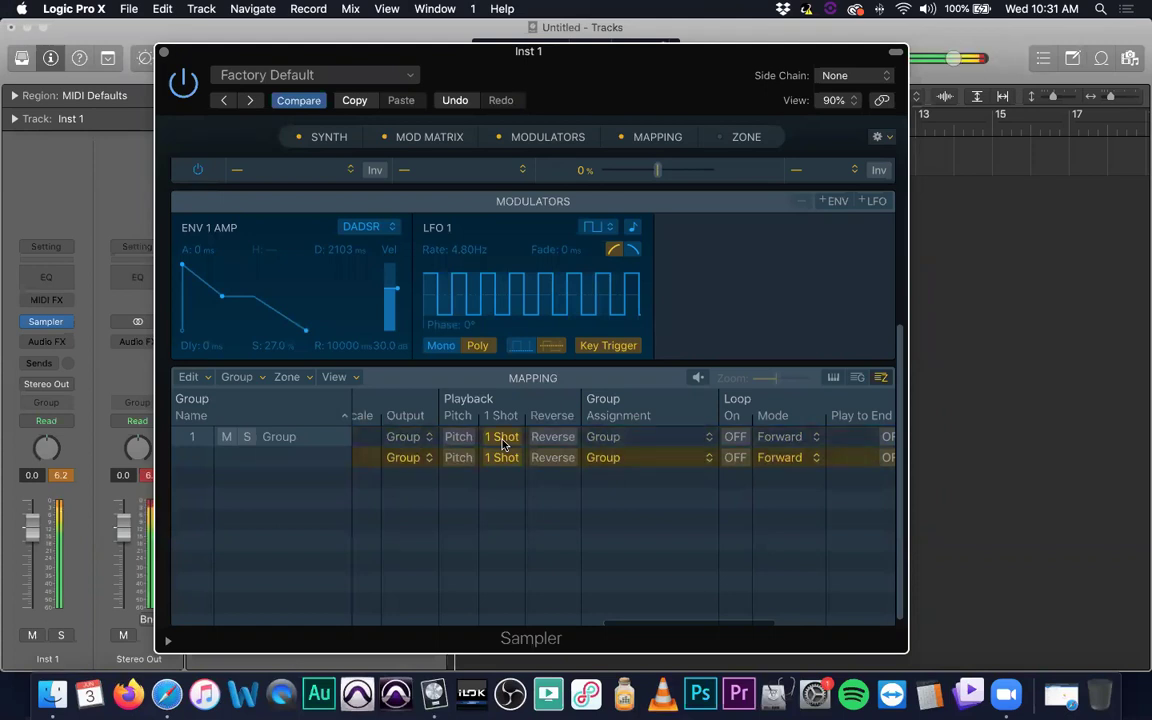
pyautogui.click(502, 462)
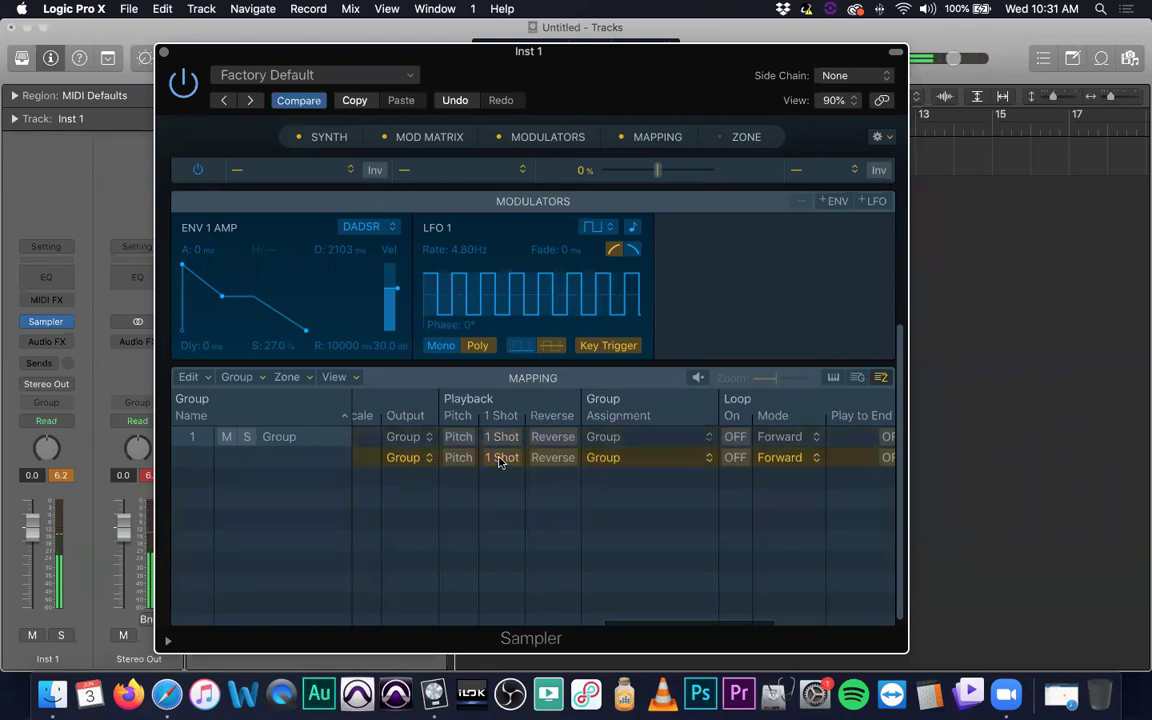
# - Set the loop mode of the clap.wav zone to Reverse and step between the two zones in the list
pyautogui.hscroll(-1, 522, 460)
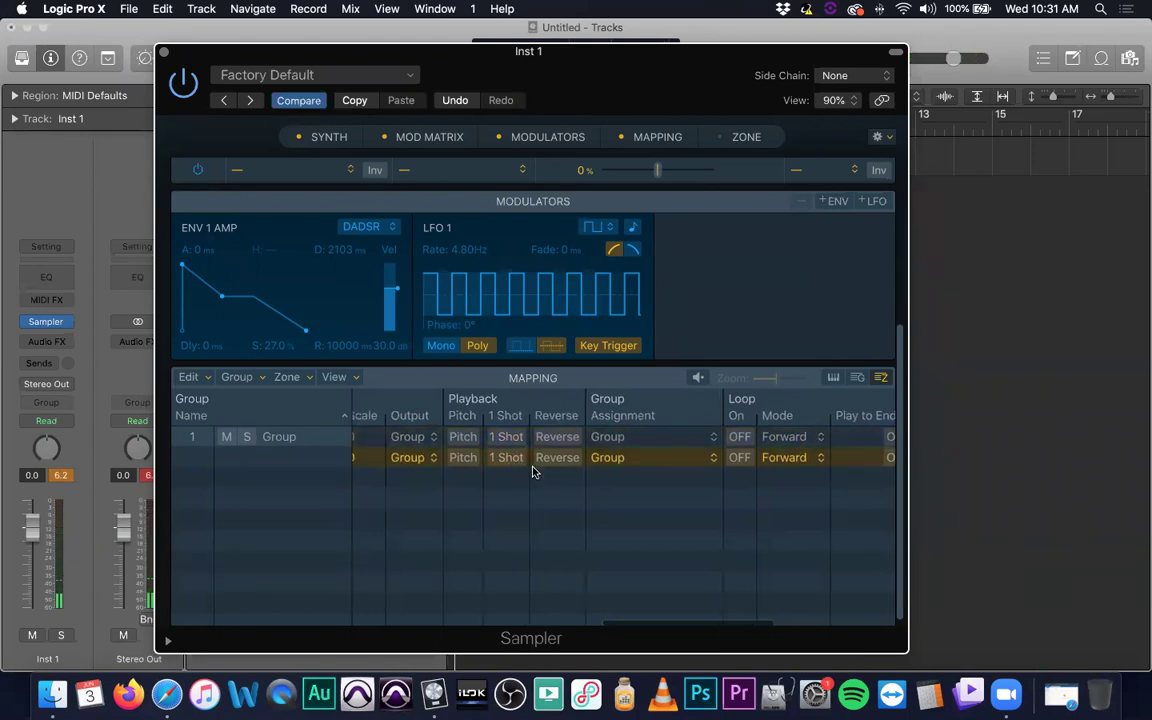
pyautogui.scroll(-1, 527, 461)
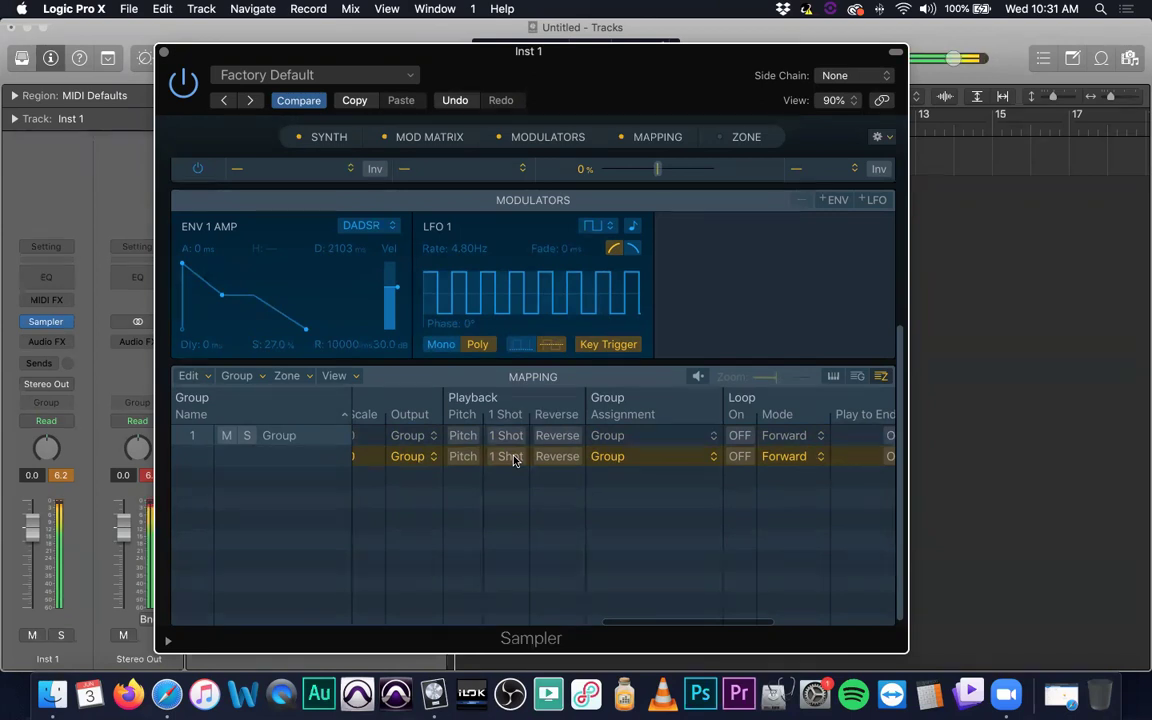
pyautogui.hscroll(3, 517, 457)
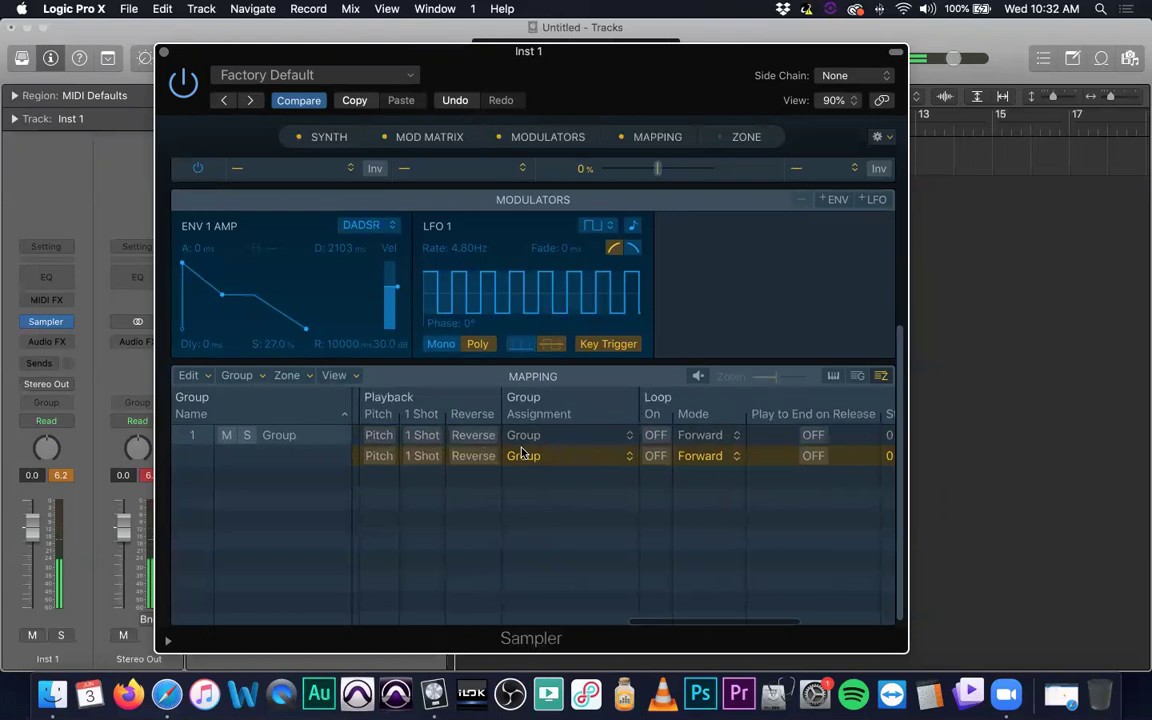
pyautogui.hscroll(-3, 510, 455)
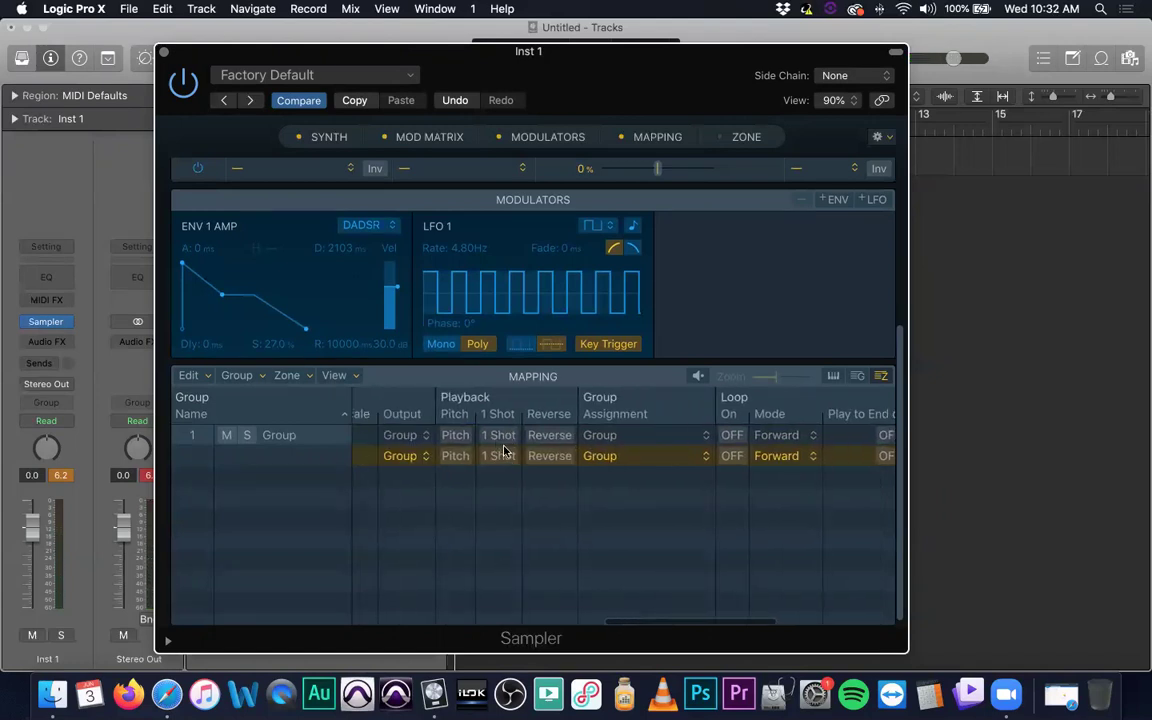
pyautogui.hscroll(3, 505, 451)
pyautogui.hscroll(2, 507, 444)
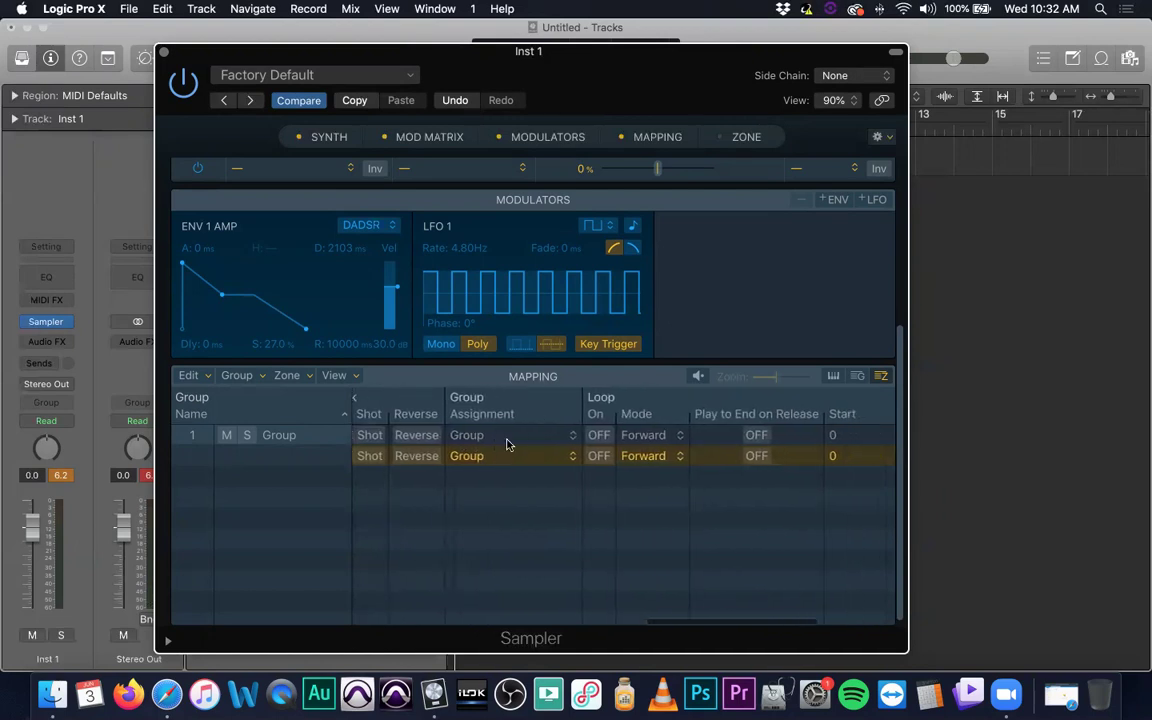
pyautogui.hscroll(3, 511, 428)
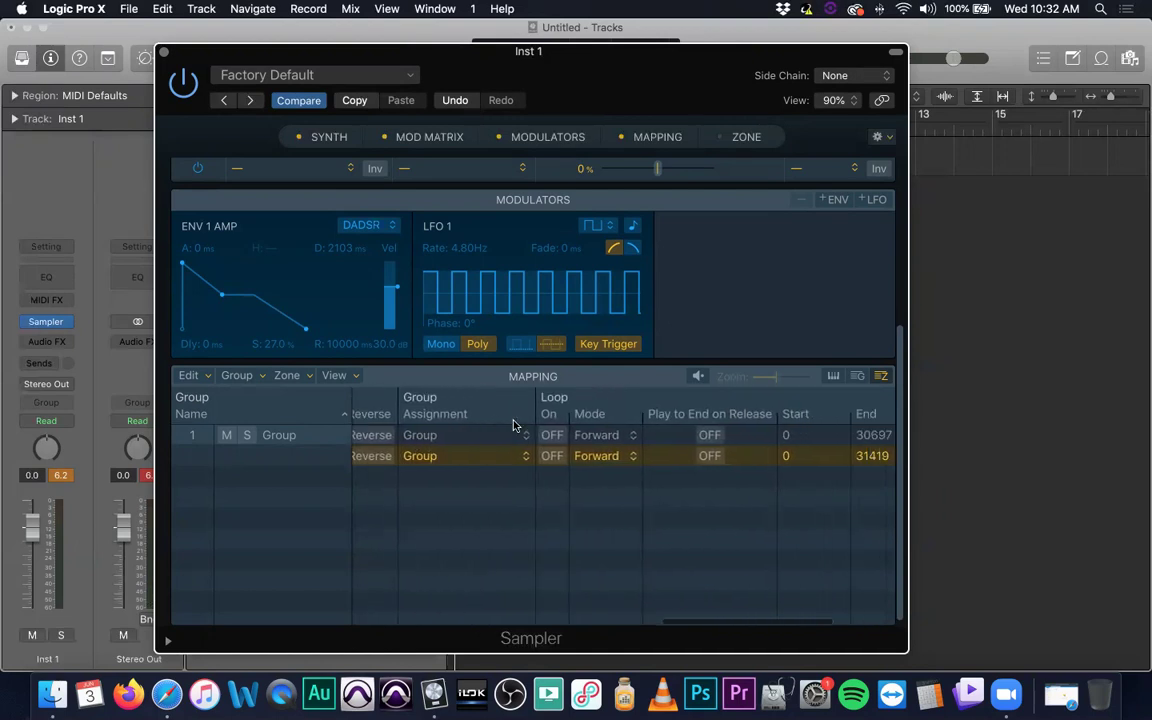
pyautogui.click(593, 438)
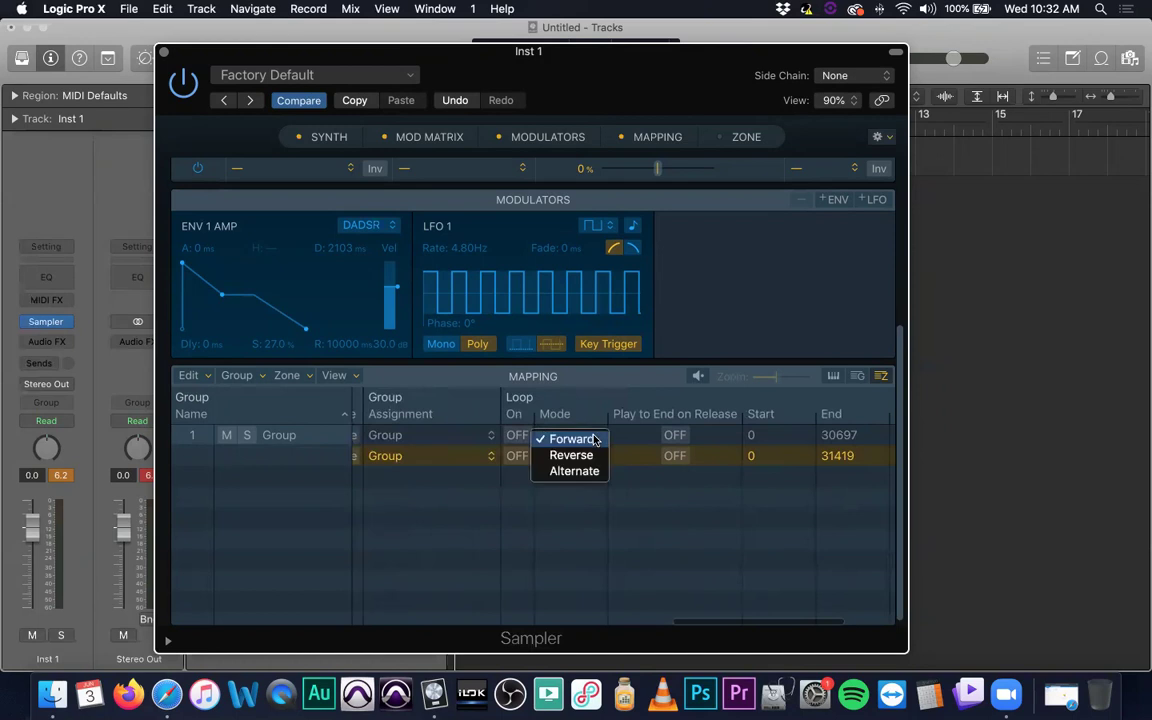
pyautogui.click(588, 455)
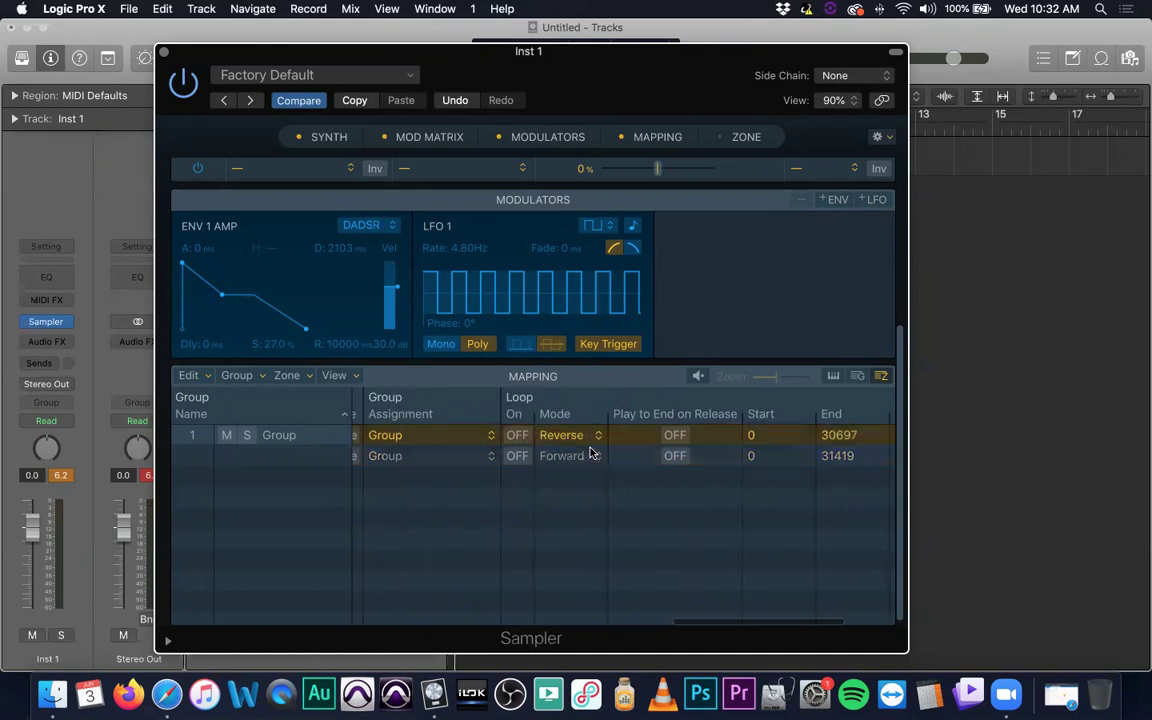
pyautogui.click(590, 455)
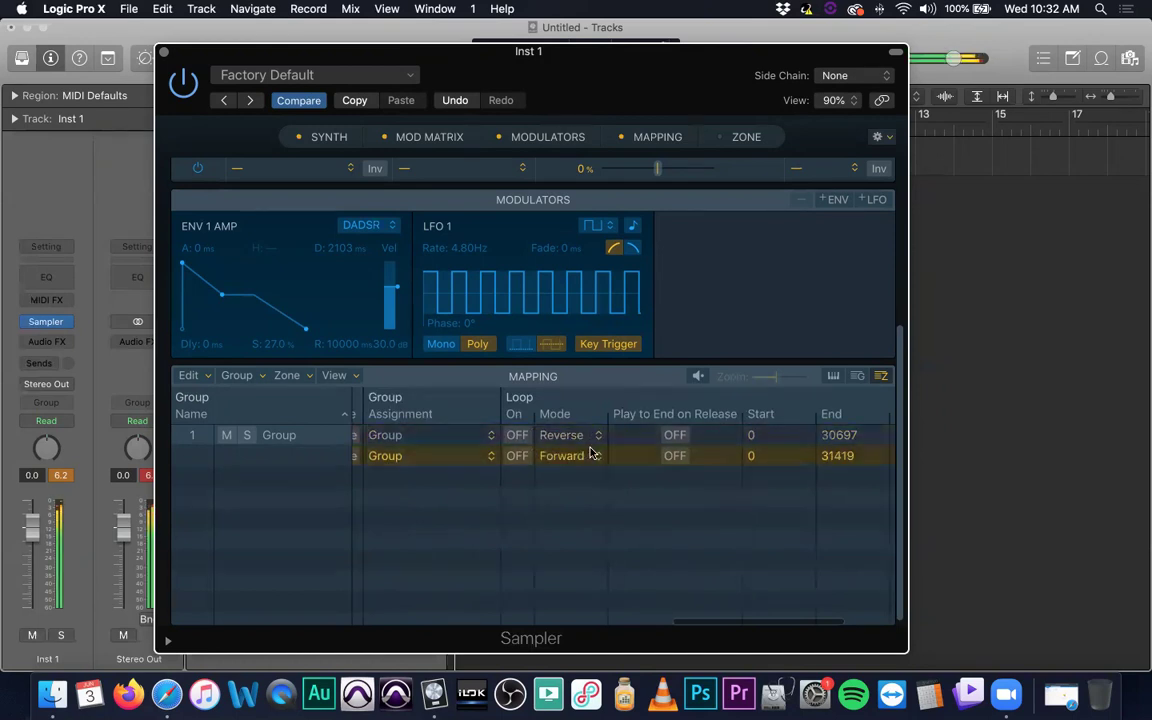
pyautogui.press('Up')
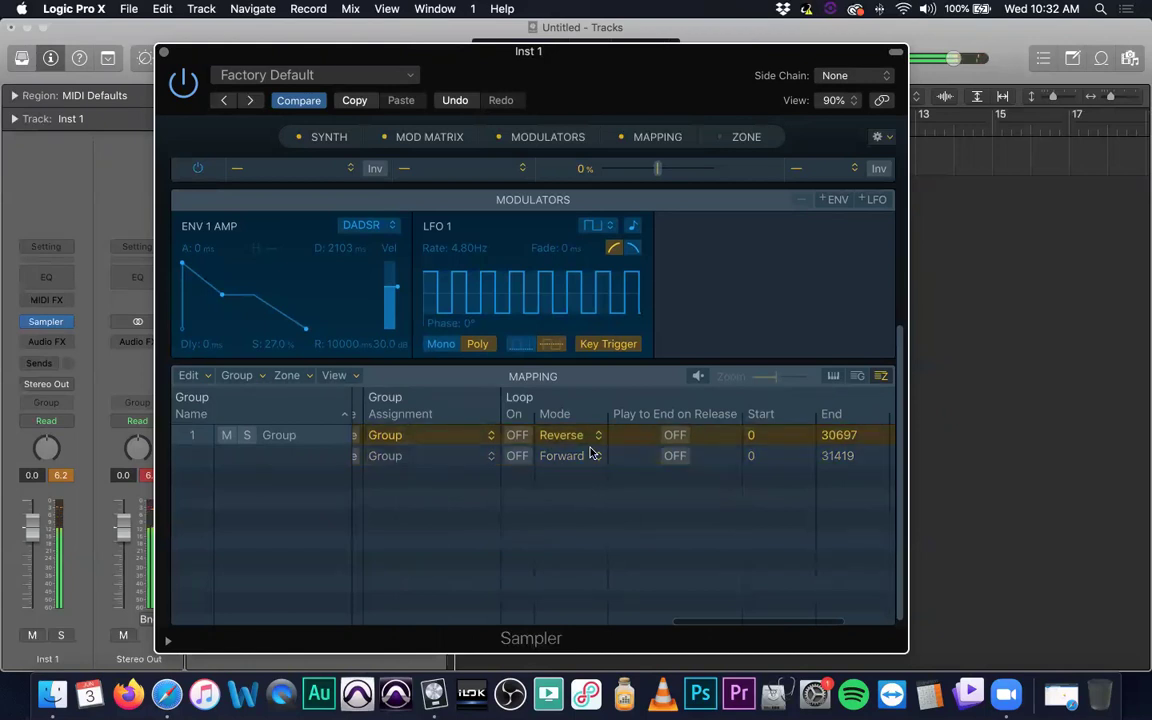
# - Try looping with Play to End on Release on the clap.wav zone and switch both options off again
pyautogui.click(518, 435)
pyautogui.scroll(-1, 522, 437)
pyautogui.click(519, 432)
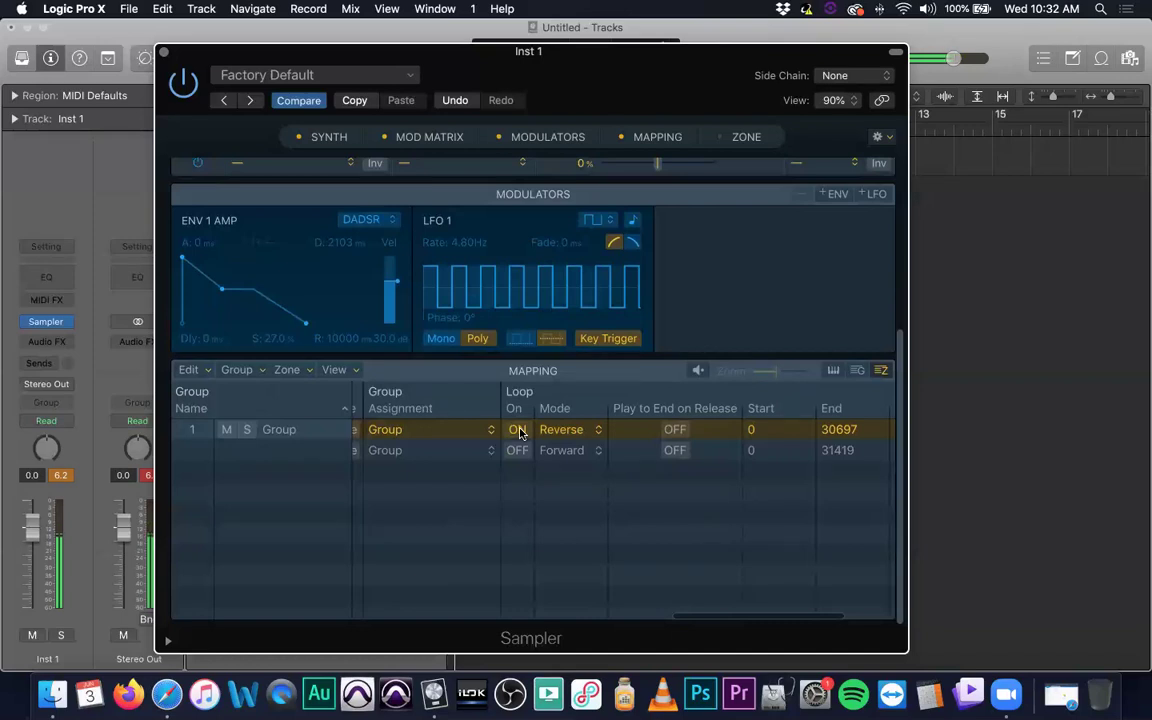
pyautogui.click(517, 429)
pyautogui.click(675, 429)
pyautogui.click(518, 430)
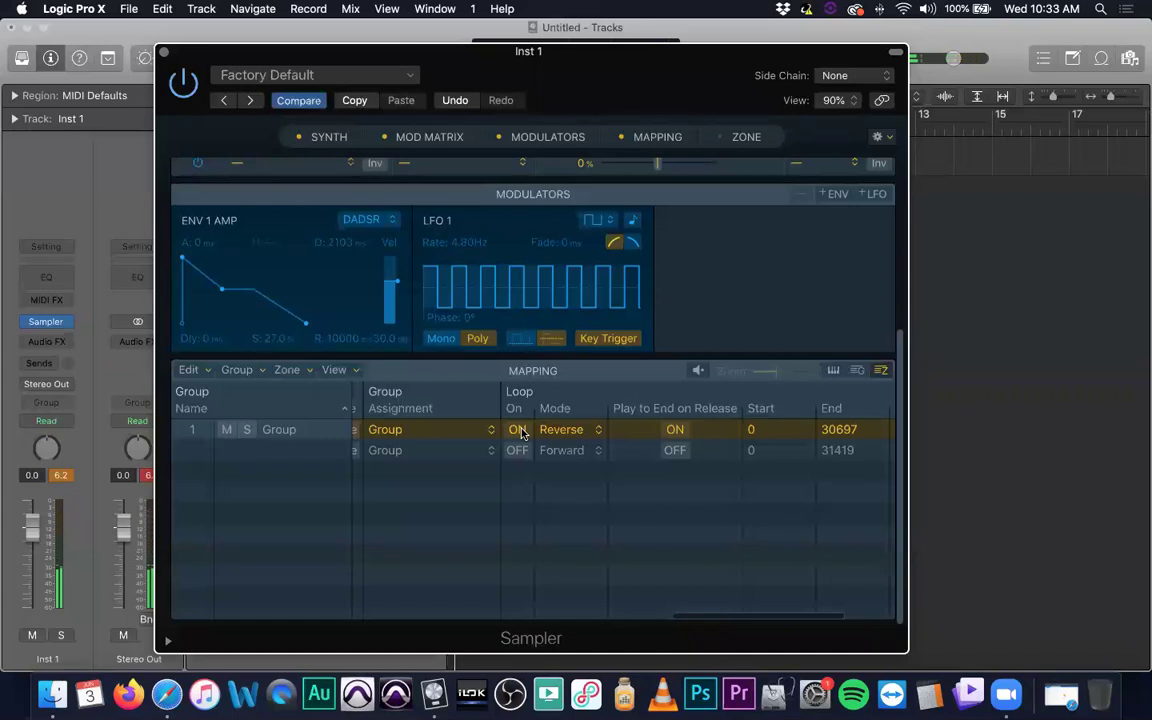
pyautogui.click(675, 429)
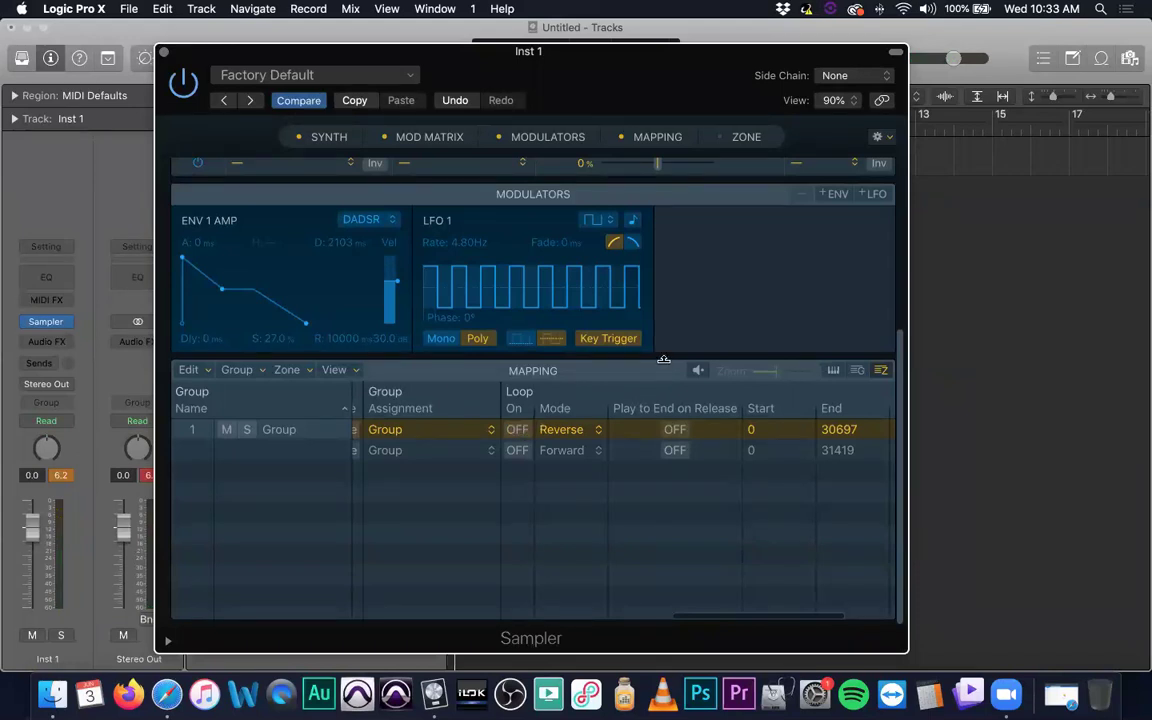
# - Look over the group settings list again and return to the keyboard view of the Mapping section
pyautogui.hscroll(-5, 624, 405)
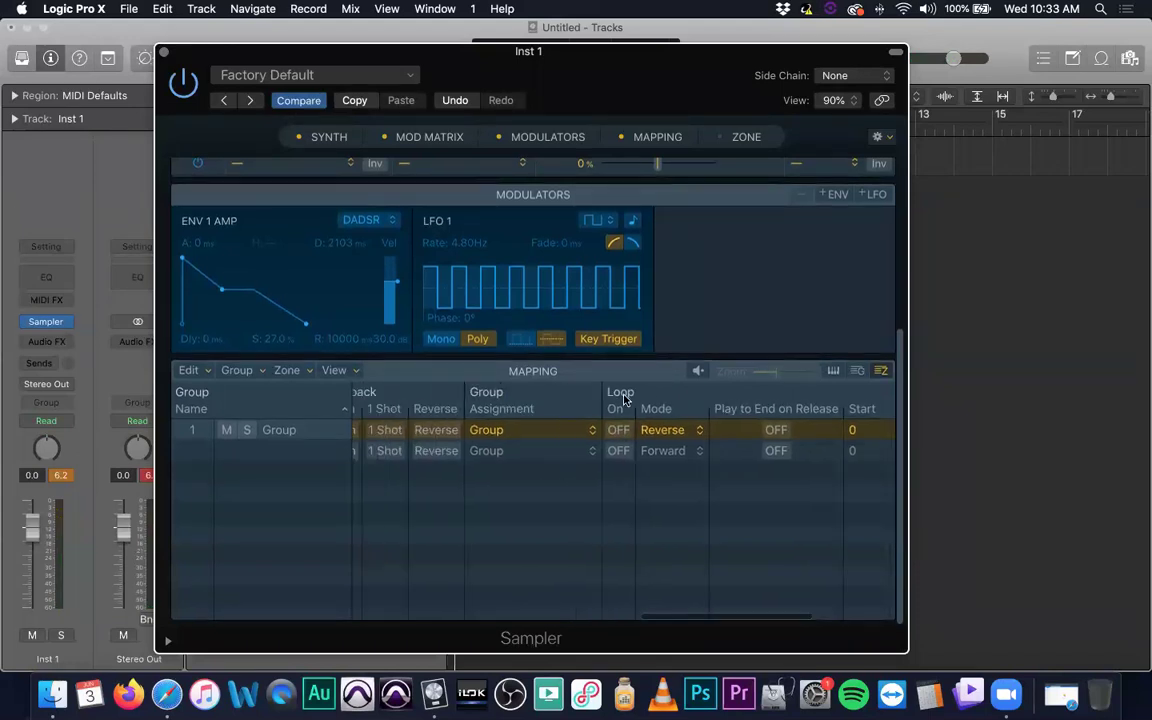
pyautogui.click(857, 370)
pyautogui.hscroll(5, 770, 435)
pyautogui.hscroll(-5, 767, 429)
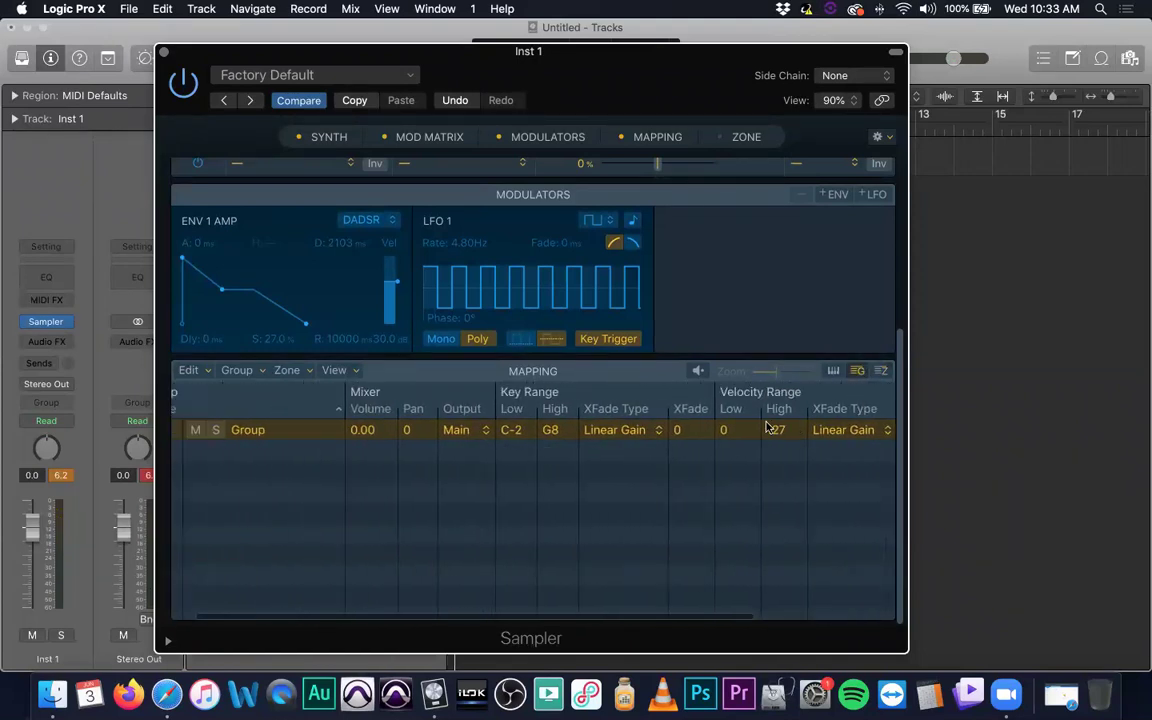
pyautogui.click(833, 370)
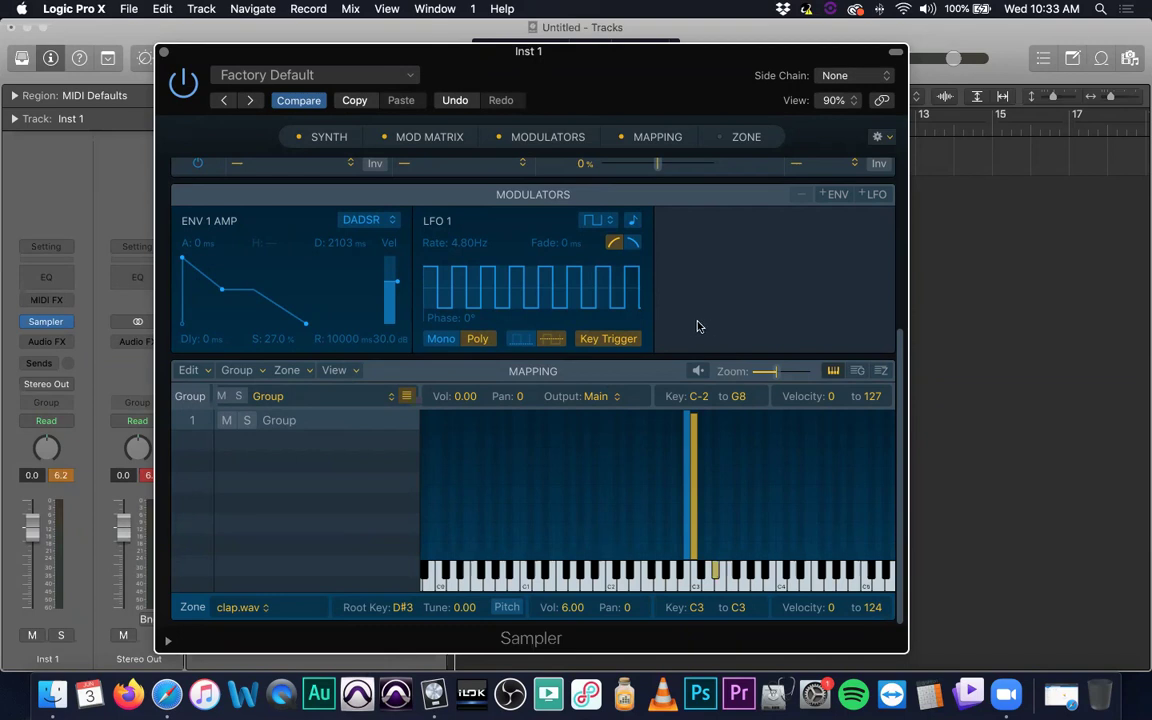
# - Show the Zone section below the Mapping keyboard with the Kick.wav waveform
pyautogui.scroll(-2, 694, 218)
pyautogui.click(746, 137)
pyautogui.scroll(-2, 585, 395)
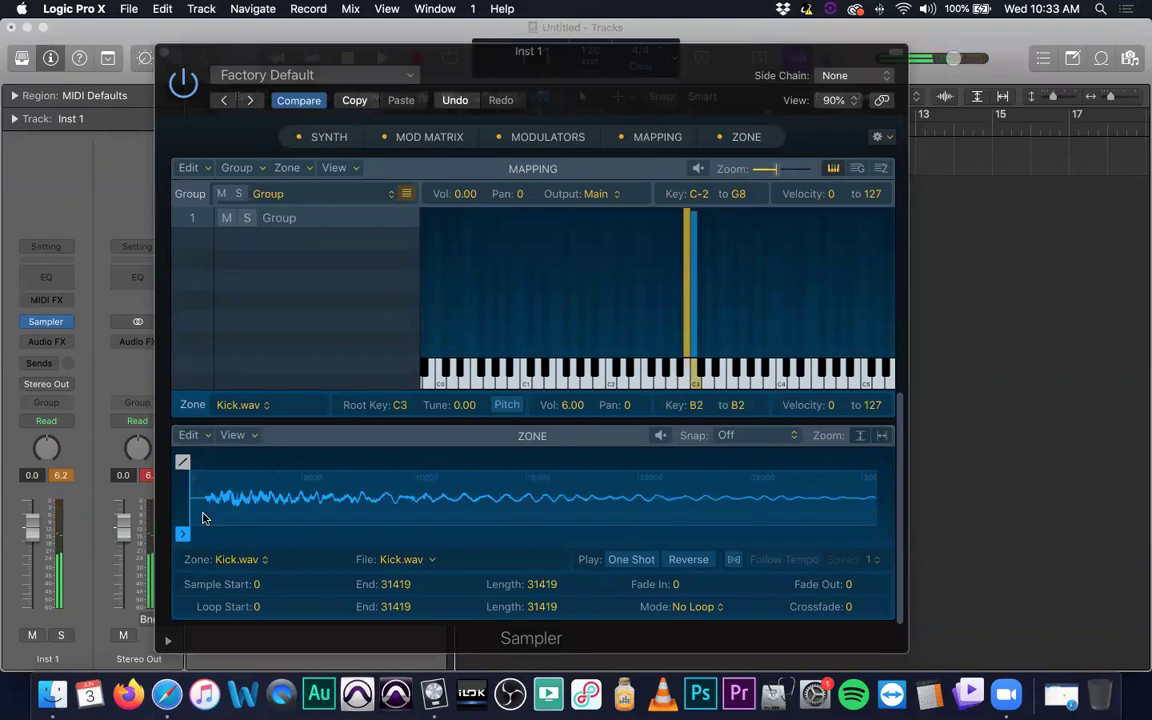
# - Move the Kick.wav sample start to about 621, 11281 and 4843, and settle it at about 627
pyautogui.moveTo(200, 531)
pyautogui.mouseDown()
pyautogui.moveTo(345, 531)
pyautogui.moveTo(205, 534)
pyautogui.mouseUp()
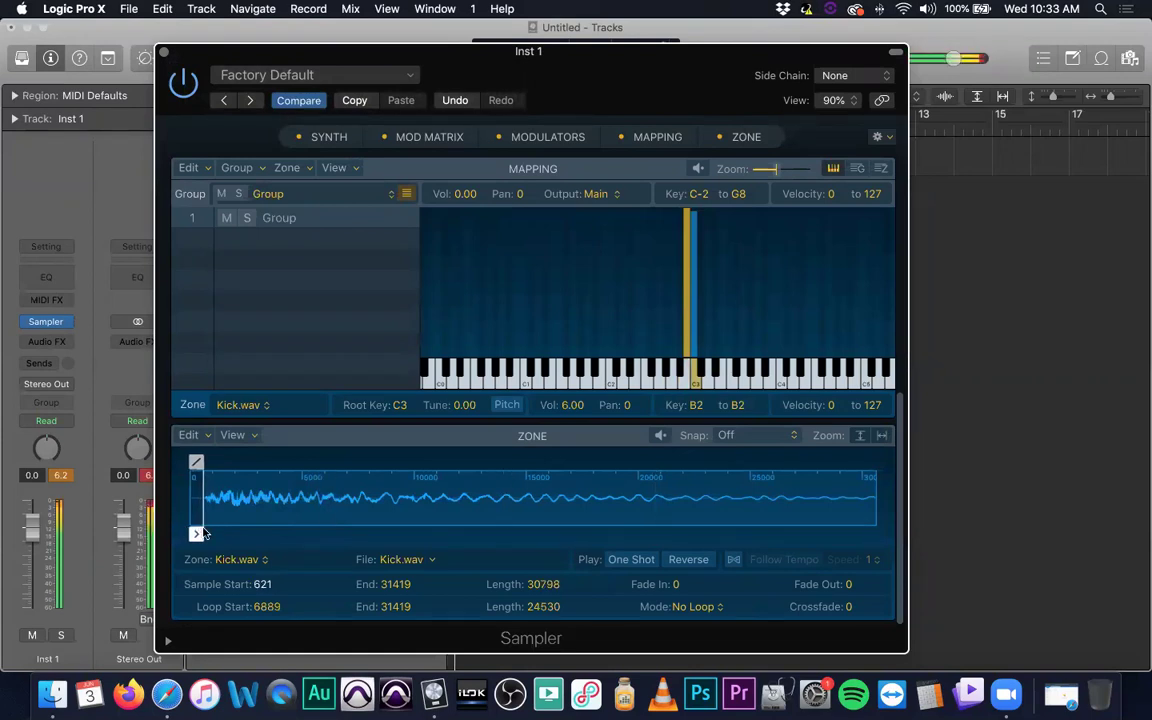
pyautogui.moveTo(200, 534); pyautogui.dragTo(434, 532)
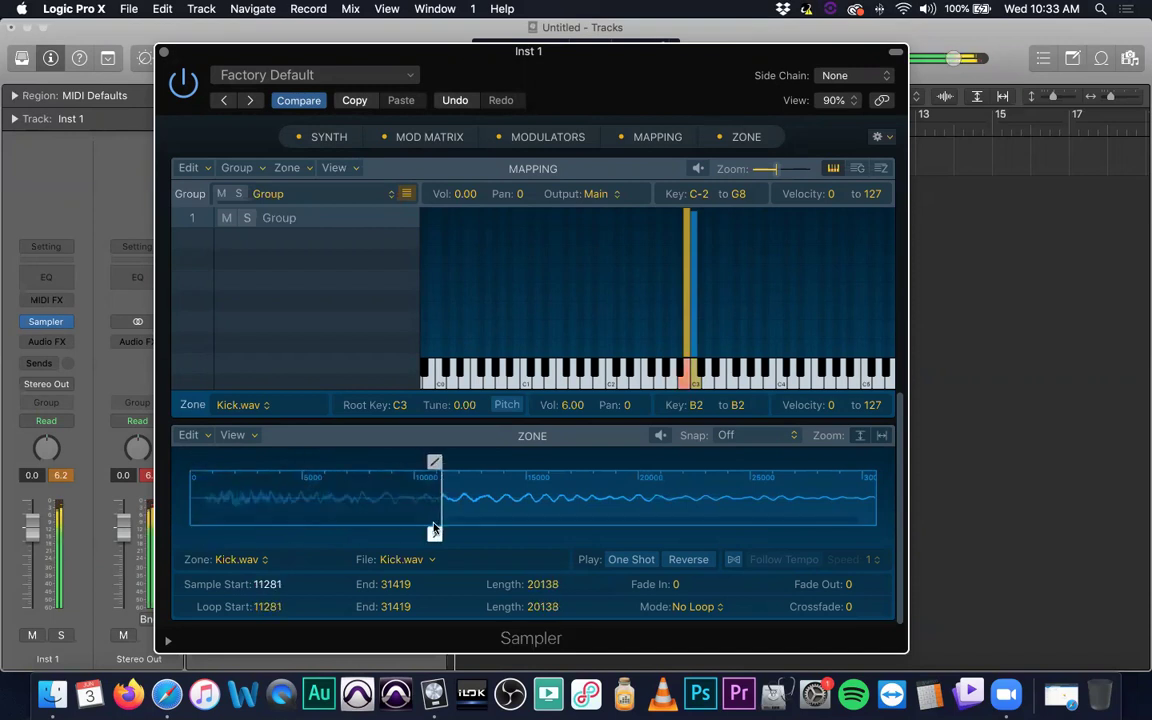
pyautogui.moveTo(434, 534); pyautogui.dragTo(290, 535)
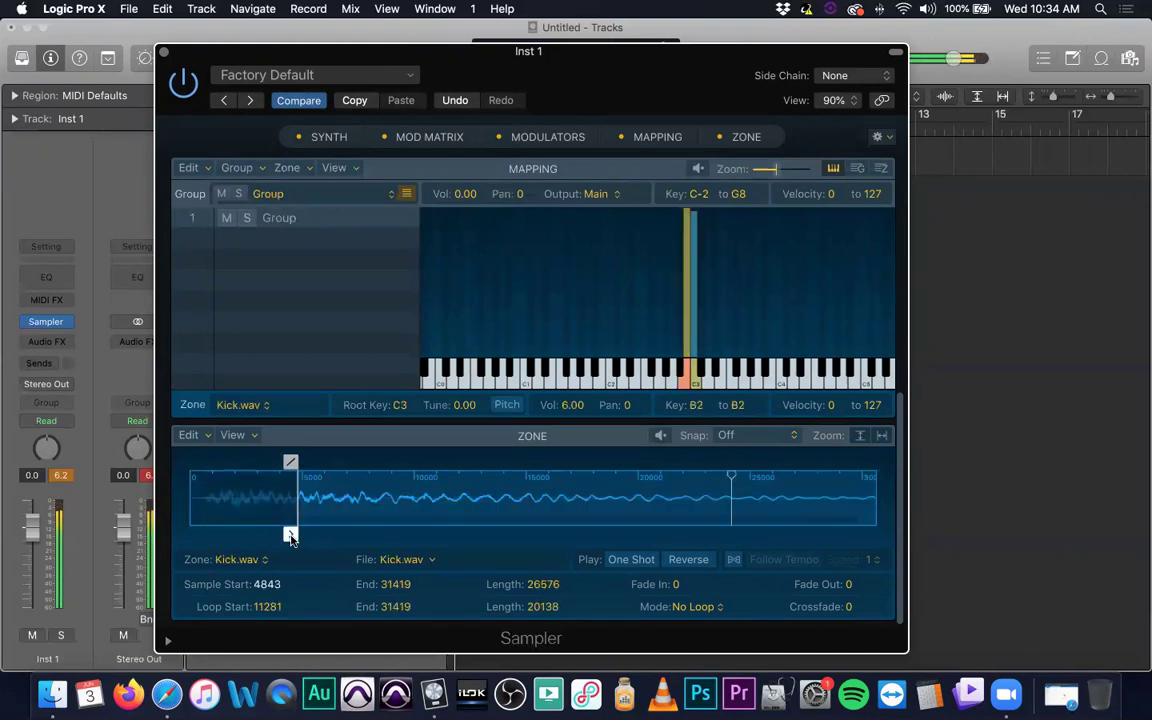
pyautogui.moveTo(290, 535)
pyautogui.mouseDown()
pyautogui.moveTo(182, 535)
pyautogui.moveTo(196, 535)
pyautogui.mouseUp()
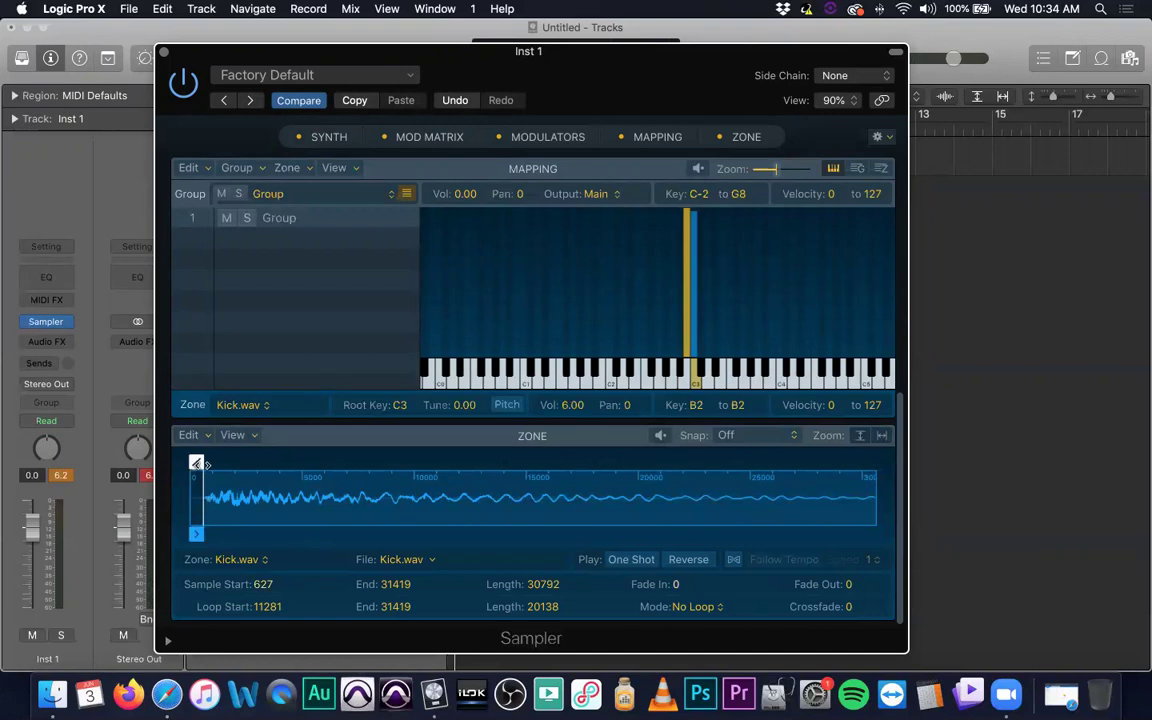
# - Give Kick.wav a fade-in of about 766, and reset both its sample start and fade-in to 0
pyautogui.moveTo(197, 463); pyautogui.dragTo(212, 461)
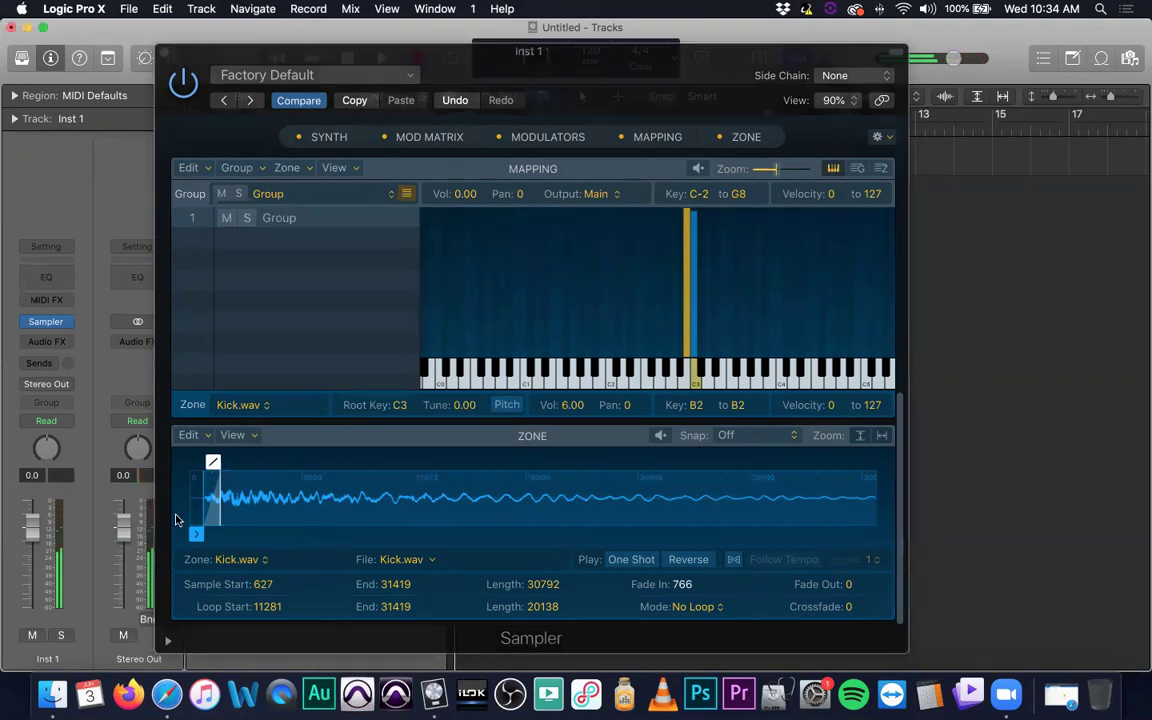
pyautogui.moveTo(196, 533); pyautogui.dragTo(184, 537)
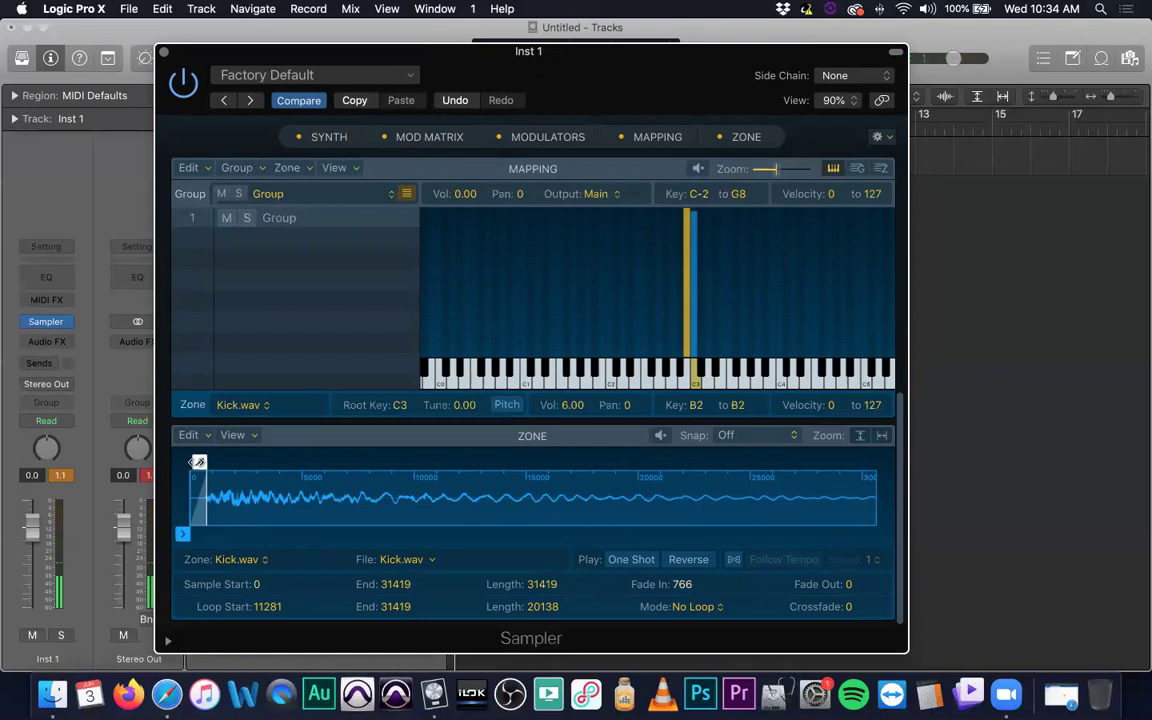
pyautogui.moveTo(198, 461); pyautogui.dragTo(182, 461)
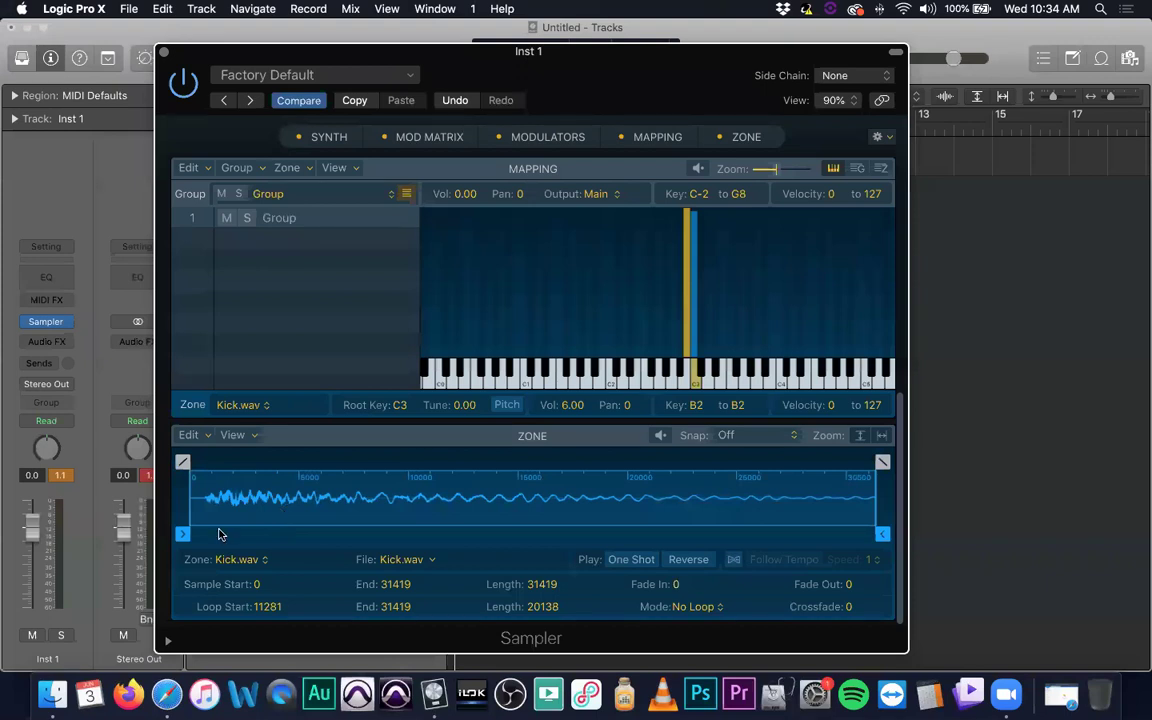
# - Try a Kick.wav sample start of about 3369 with a fade-in of about 1641, and reset both to 0
pyautogui.moveTo(183, 533); pyautogui.dragTo(269, 529)
pyautogui.moveTo(257, 461); pyautogui.dragTo(292, 461)
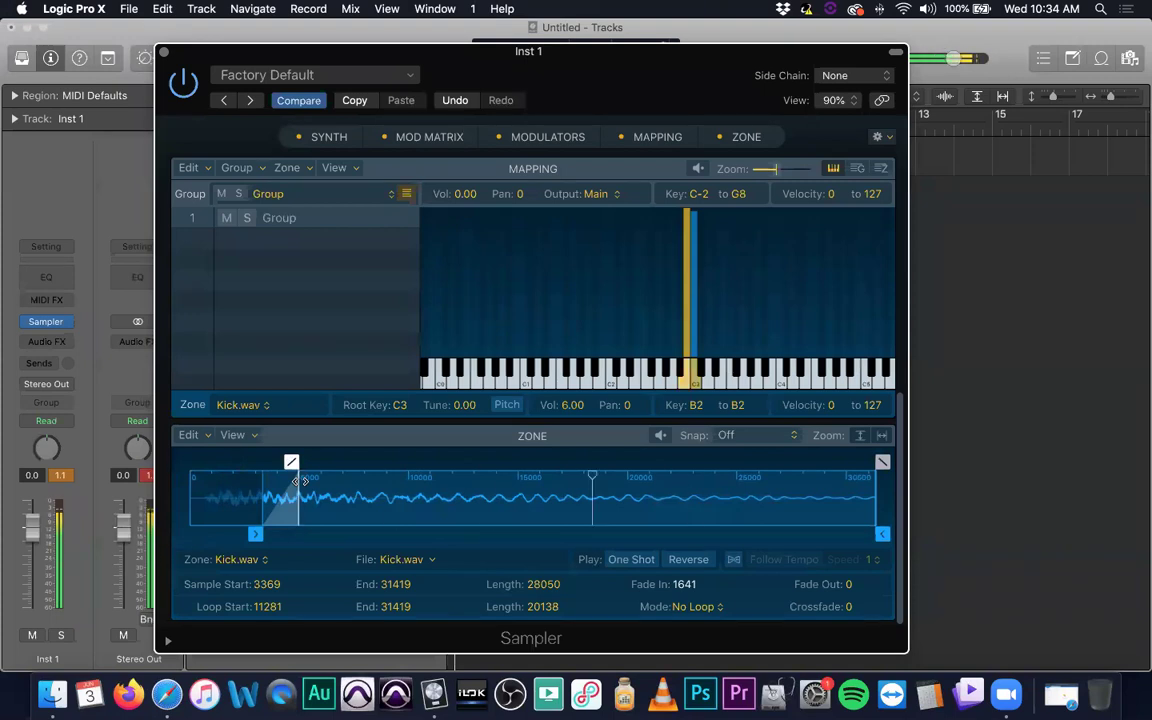
pyautogui.moveTo(298, 481)
pyautogui.mouseDown()
pyautogui.moveTo(184, 481)
pyautogui.moveTo(185, 462)
pyautogui.moveTo(166, 472)
pyautogui.mouseUp()
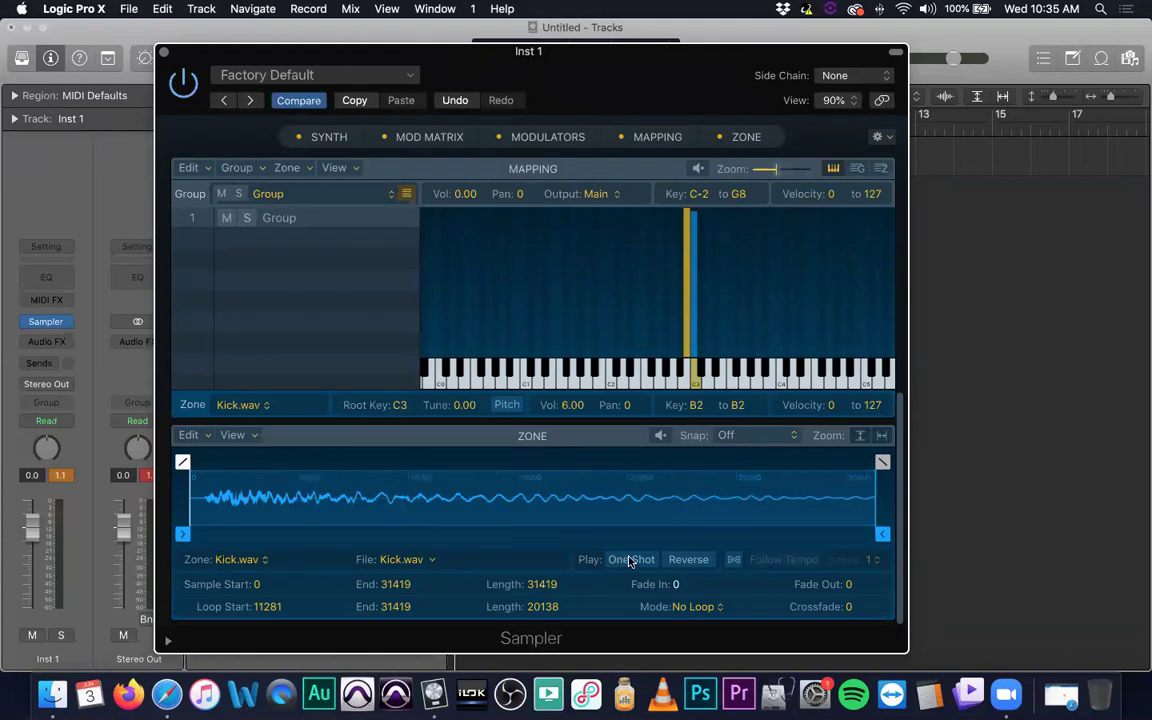
# - Enable One Shot and Reverse playback for Kick.wav, and try a fade-out of about 19325 before resetting it to 0
pyautogui.click(628, 562)
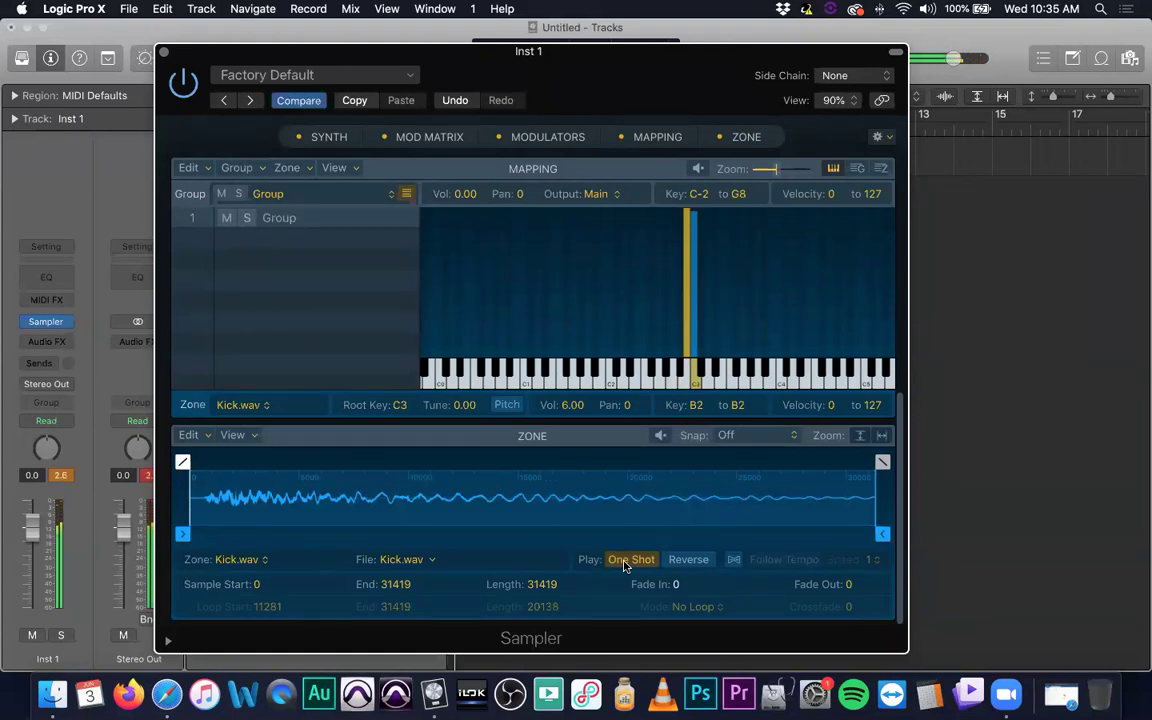
pyautogui.click(680, 562)
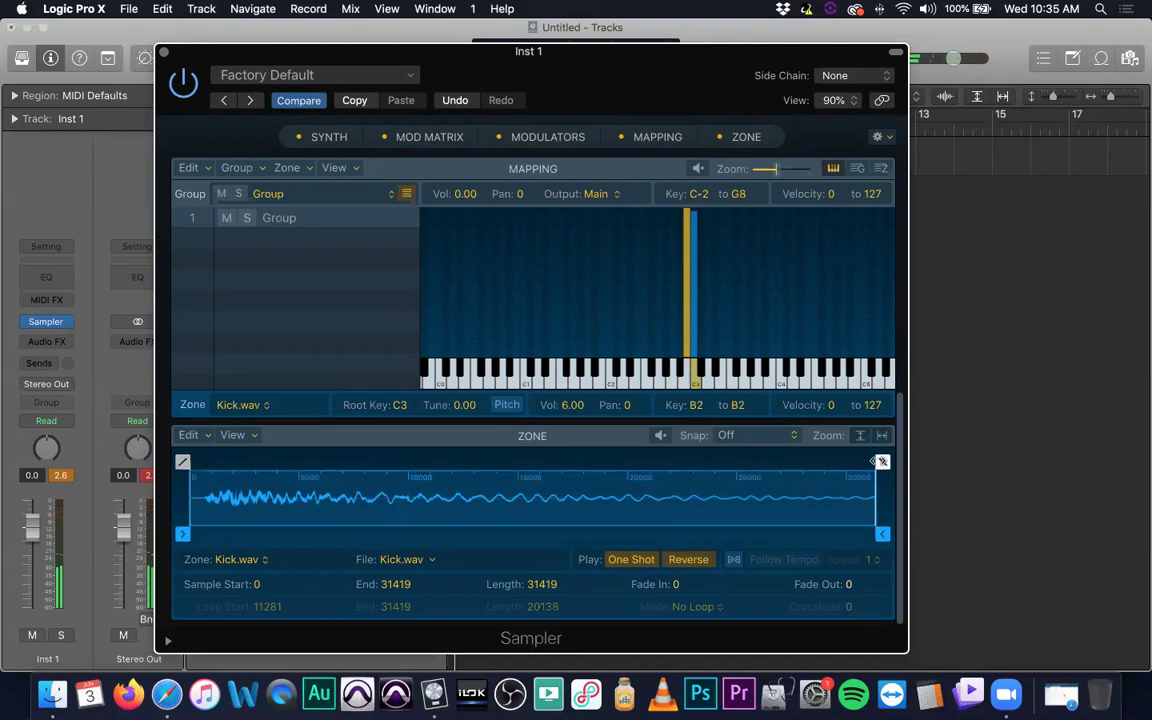
pyautogui.moveTo(878, 462); pyautogui.dragTo(438, 468)
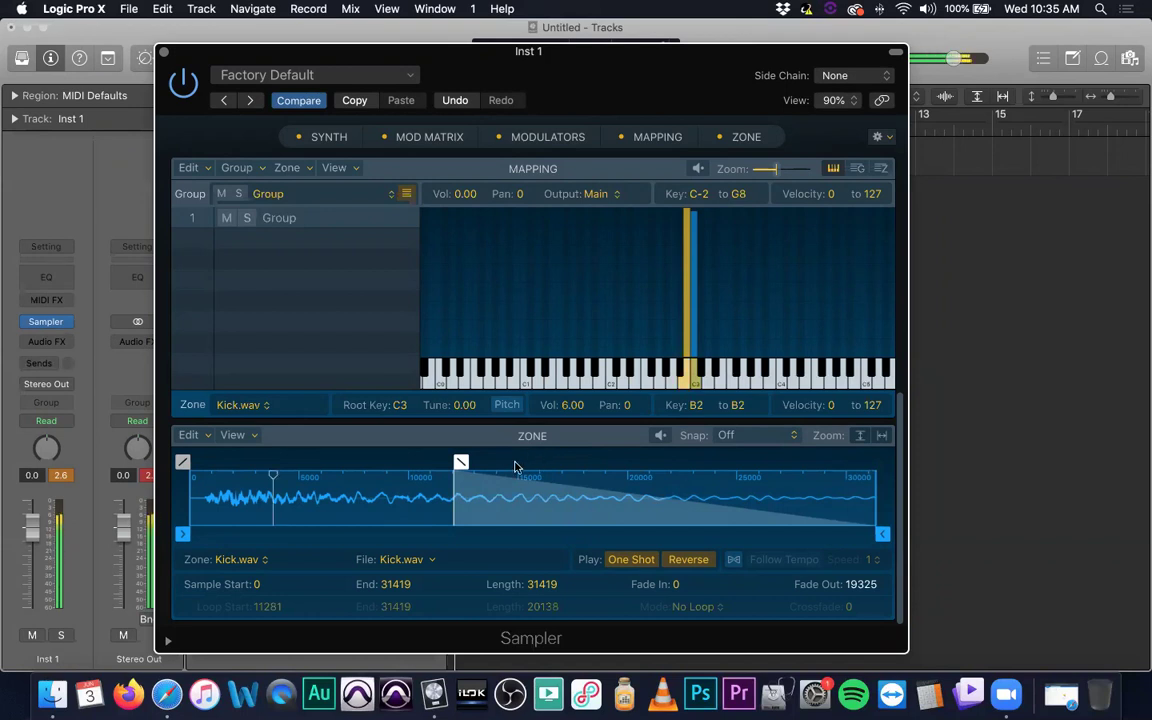
pyautogui.moveTo(461, 463); pyautogui.dragTo(941, 406)
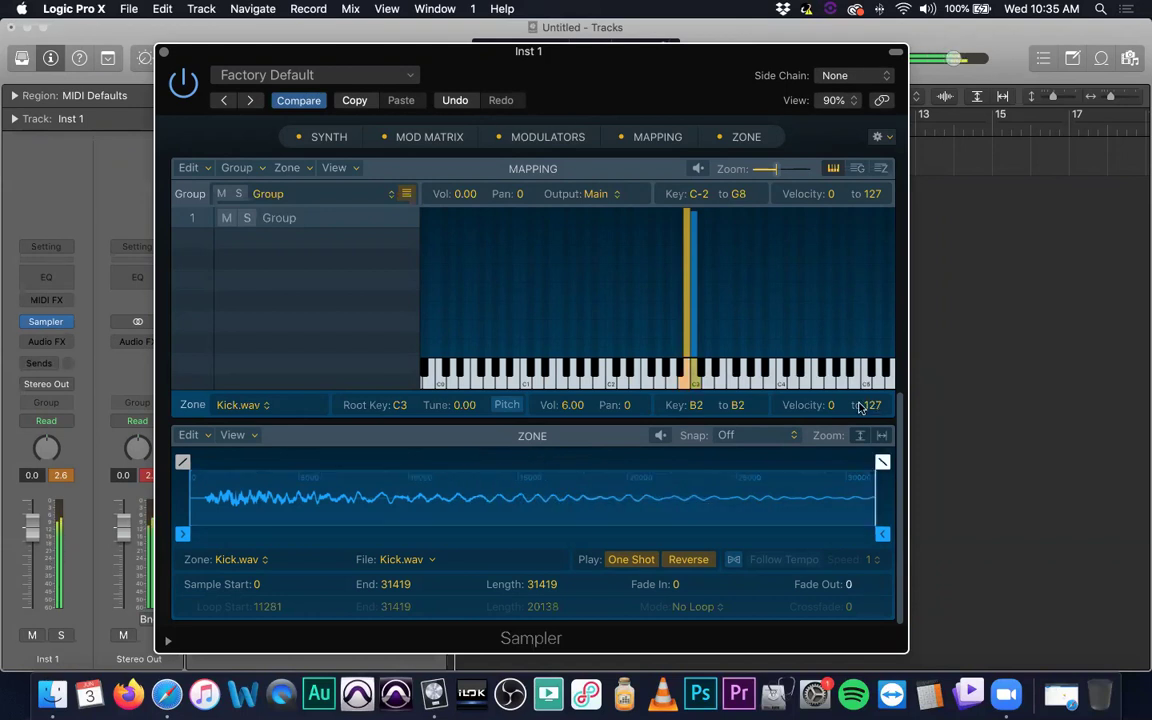
# - Try a Kick.wav sample end of about 10002, restore it to 31419, and turn off Reverse and One Shot
pyautogui.moveTo(880, 533); pyautogui.dragTo(412, 532)
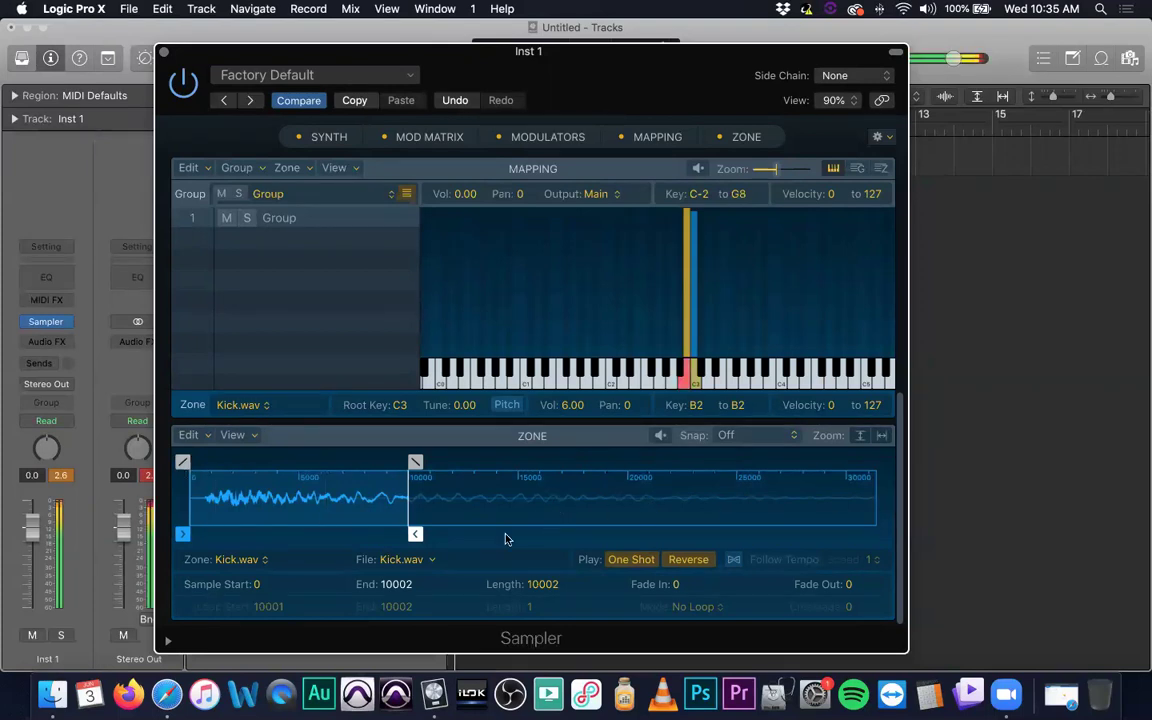
pyautogui.moveTo(412, 513); pyautogui.dragTo(887, 513)
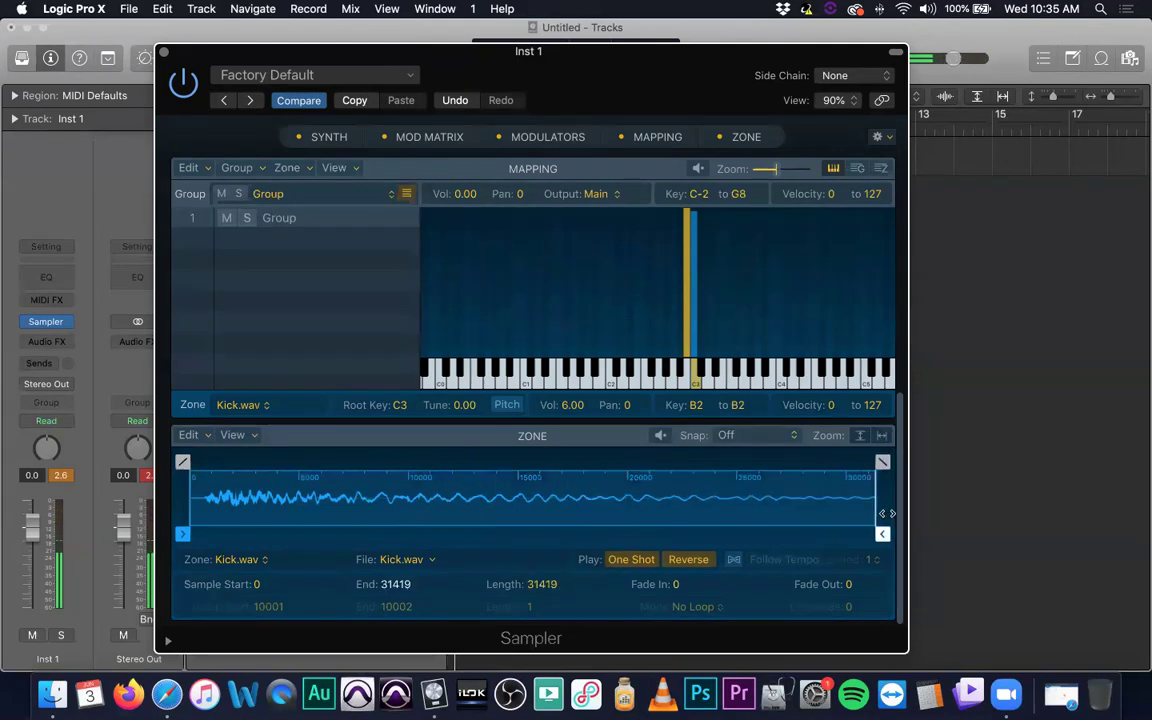
pyautogui.click(688, 559)
pyautogui.click(628, 560)
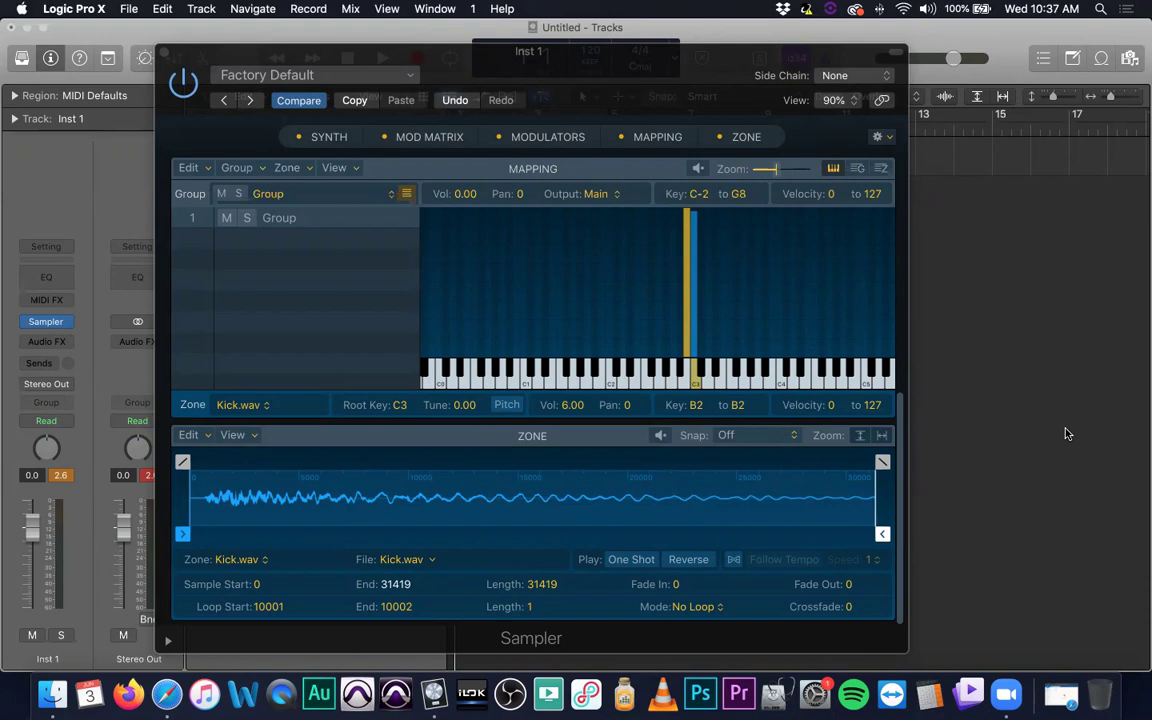
# - Reveal Sampler's extended parameters and review the MIDI Mono Mode options, keeping the mode OFF and the Mono Mode Pitch Range at 48
pyautogui.click(169, 641)
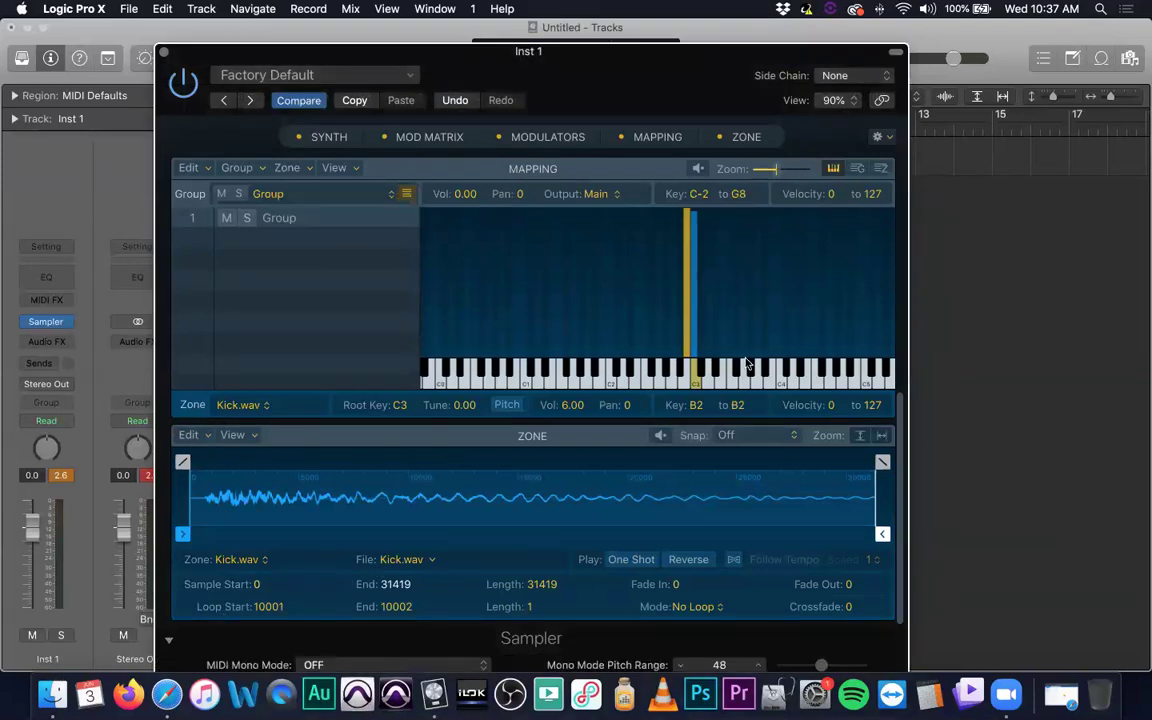
pyautogui.moveTo(690, 70); pyautogui.dragTo(690, 46)
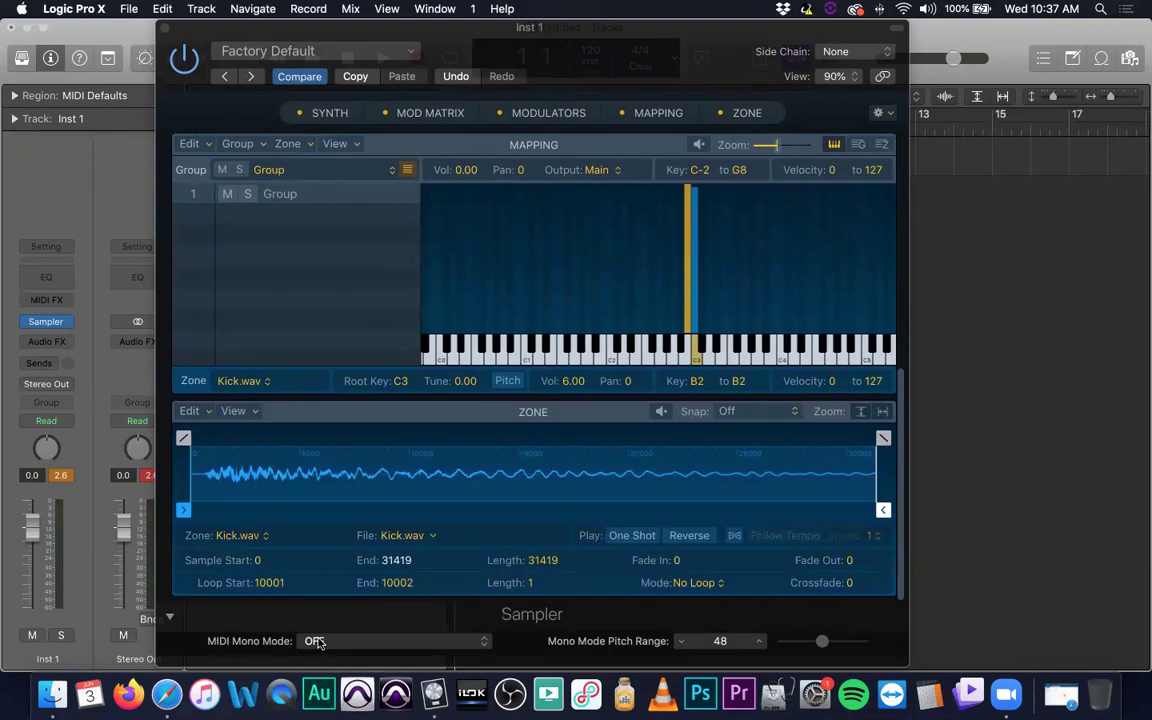
pyautogui.click(437, 641)
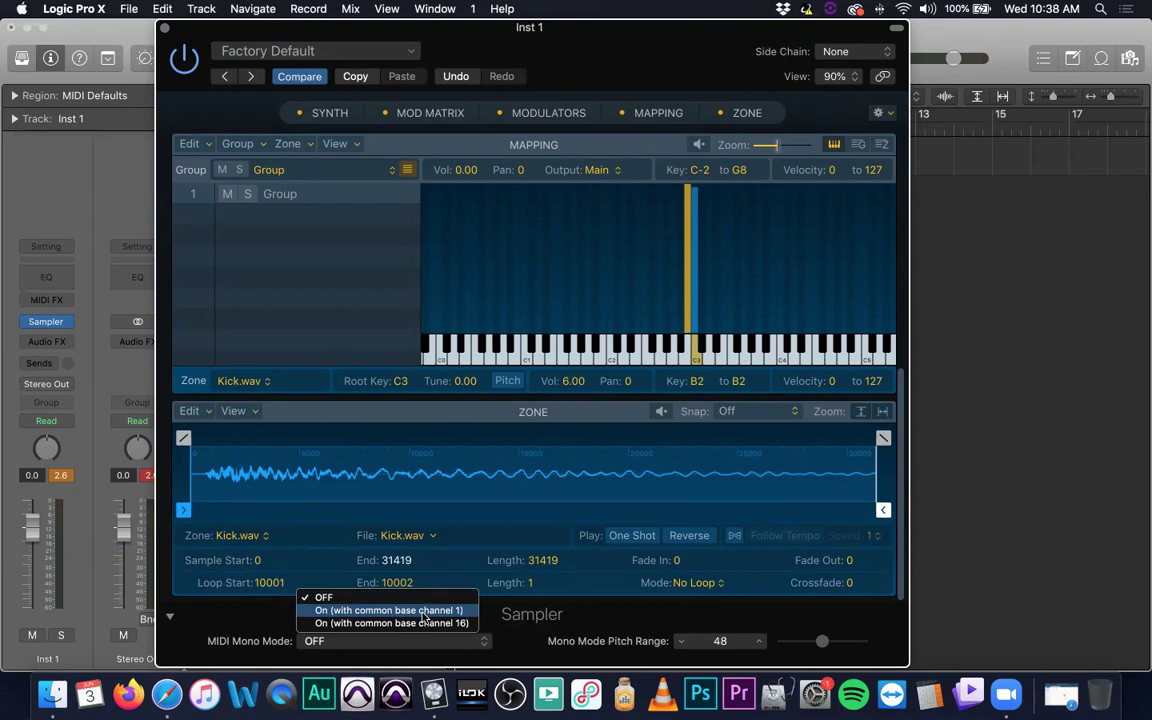
pyautogui.click(350, 600)
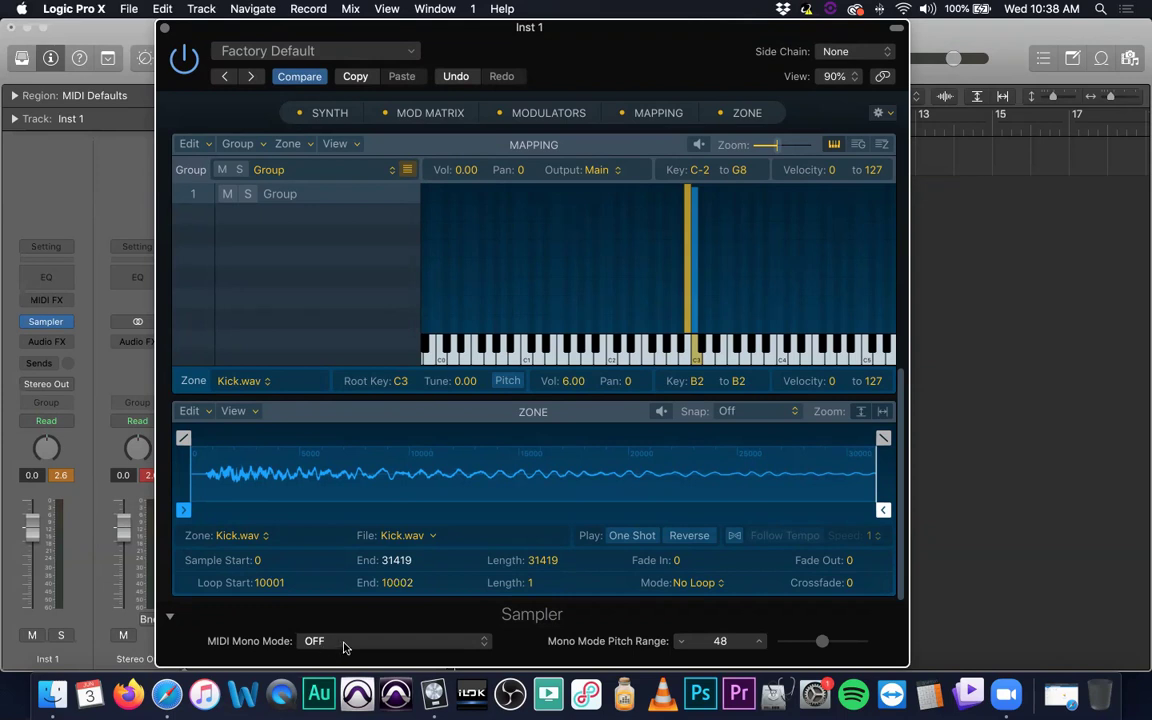
pyautogui.click(330, 641)
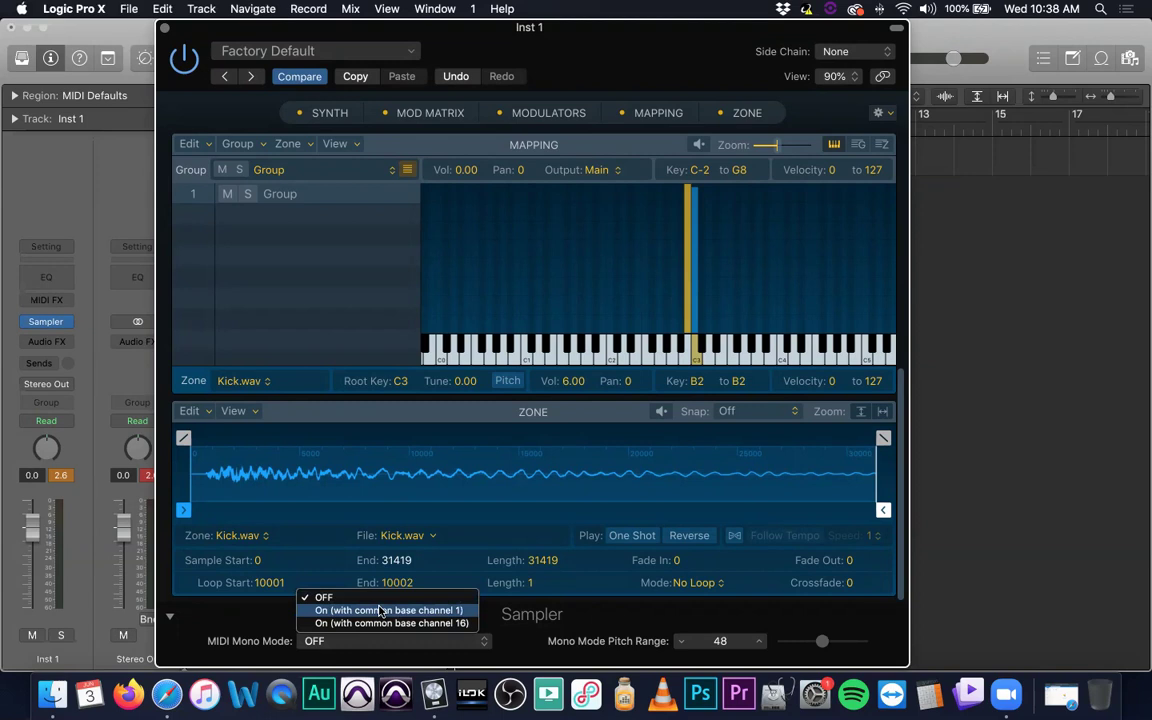
pyautogui.click(576, 625)
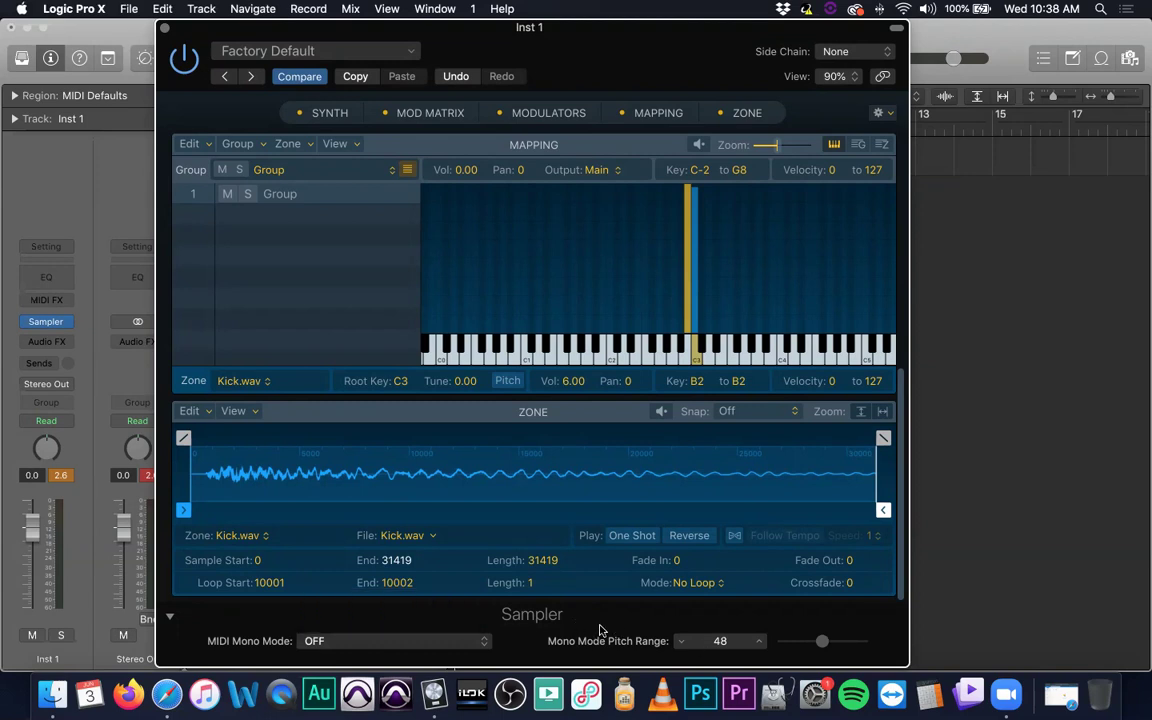
pyautogui.moveTo(822, 641)
pyautogui.mouseDown()
pyautogui.moveTo(865, 644)
pyautogui.moveTo(777, 640)
pyautogui.moveTo(865, 642)
pyautogui.moveTo(822, 641)
pyautogui.mouseUp()
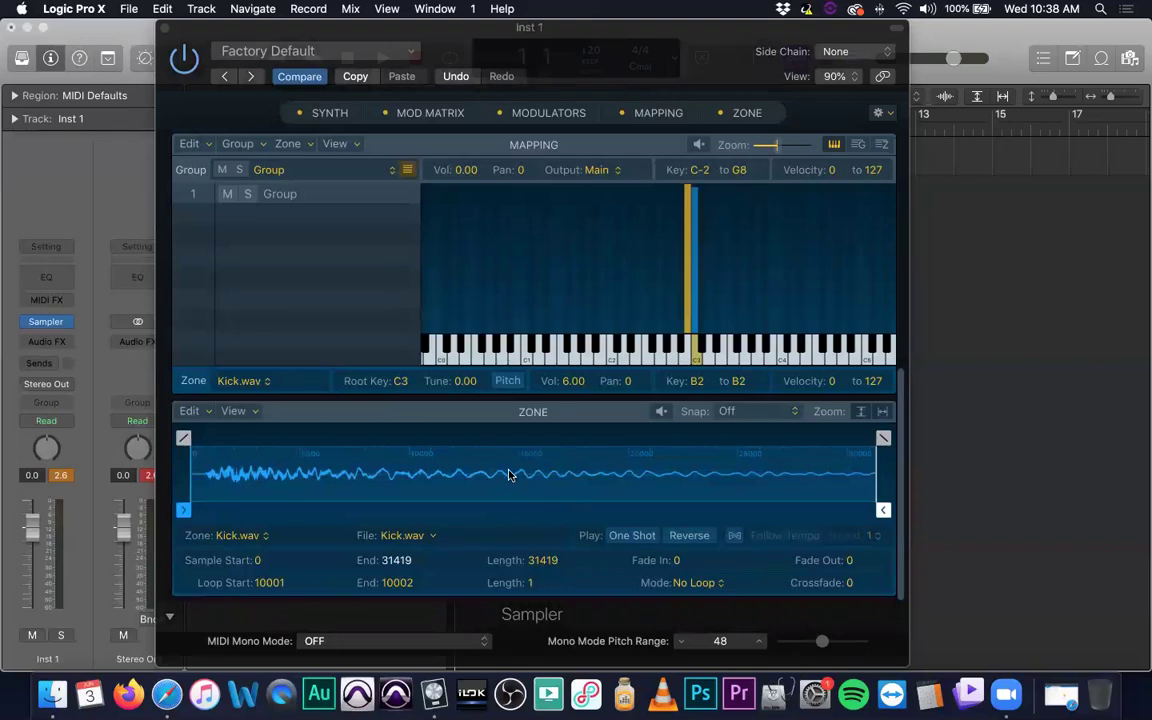
# - Show the clap.wav zone in Sampler and close the instrument window
pyautogui.click(336, 279)
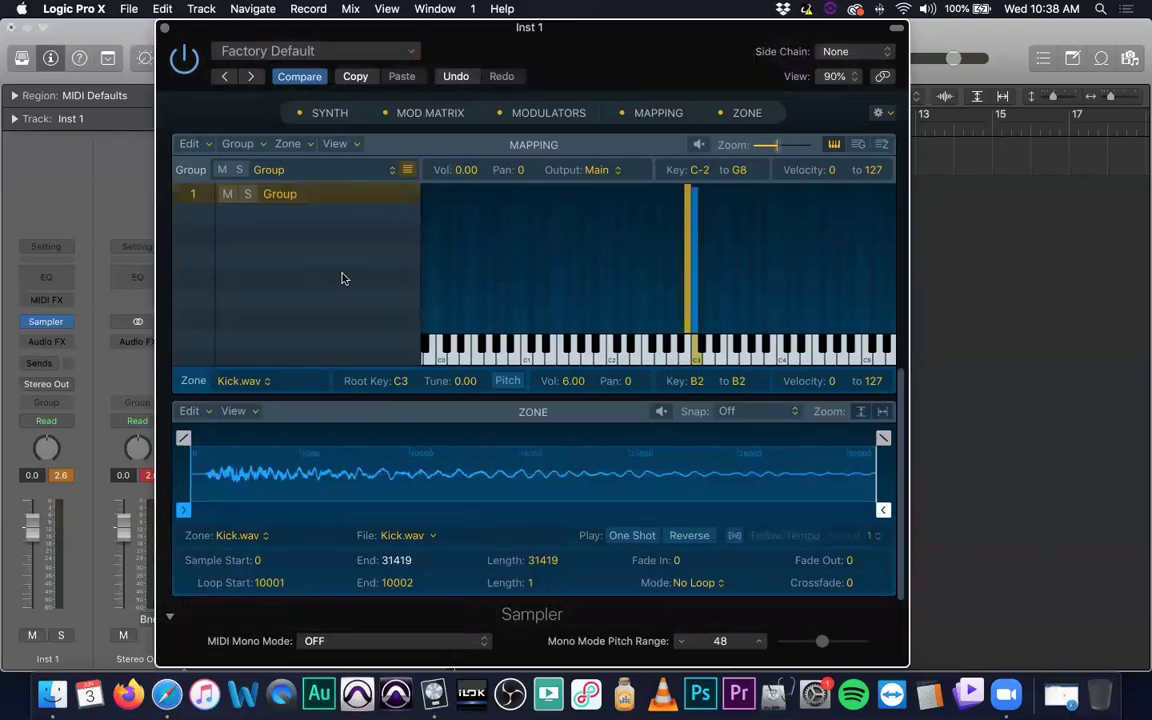
pyautogui.click(462, 455)
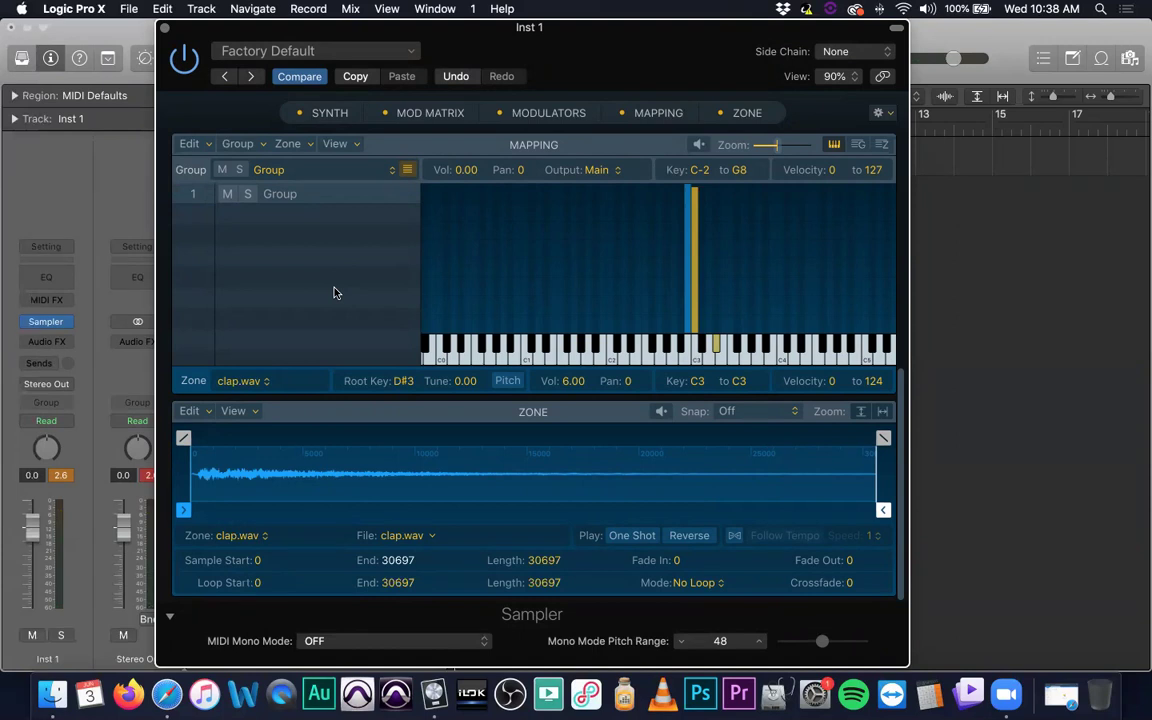
pyautogui.click(1040, 500)
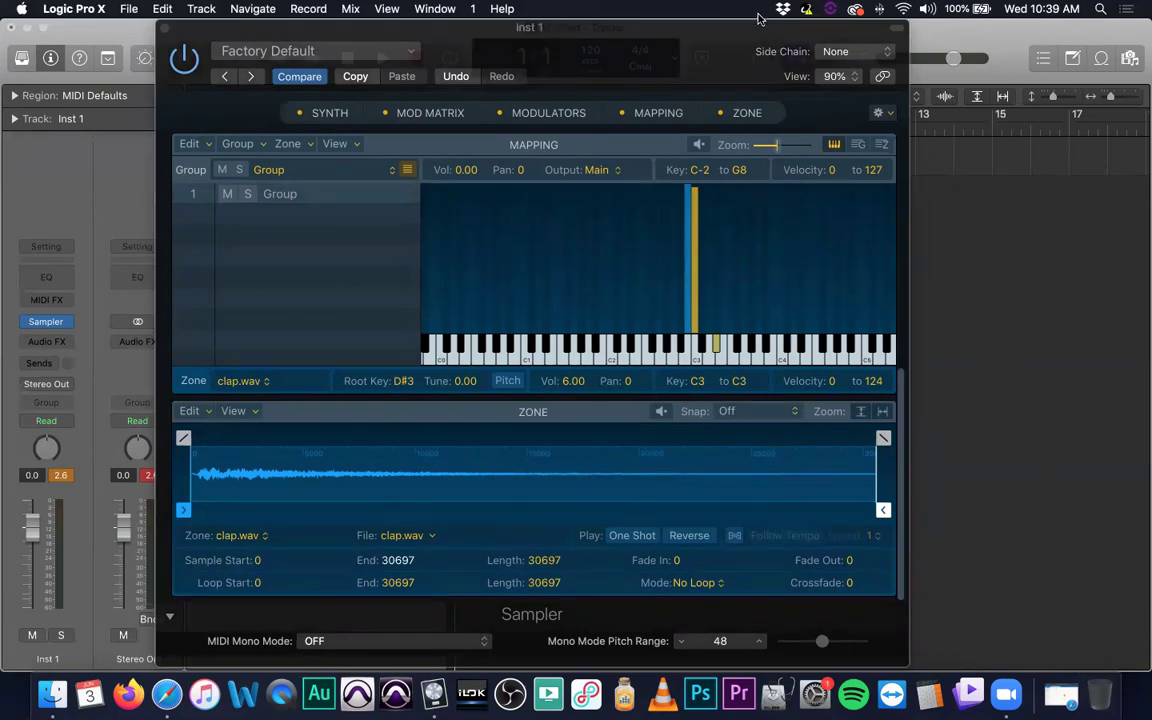
pyautogui.click(741, 37)
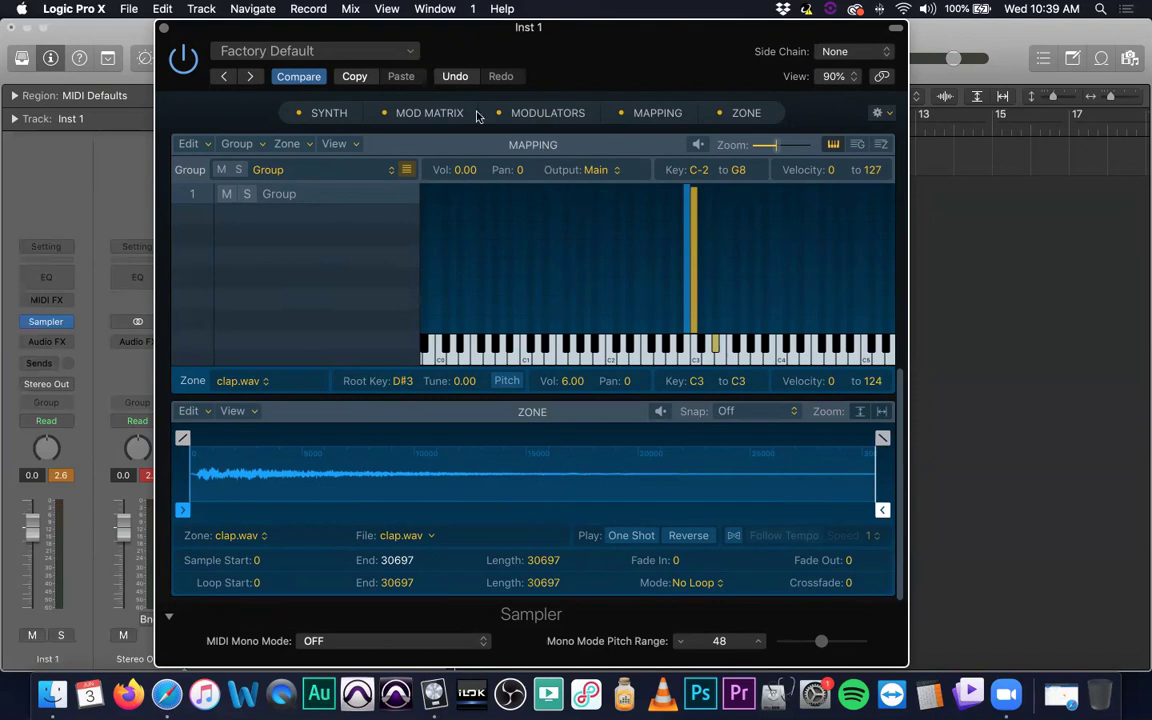
pyautogui.click(165, 28)
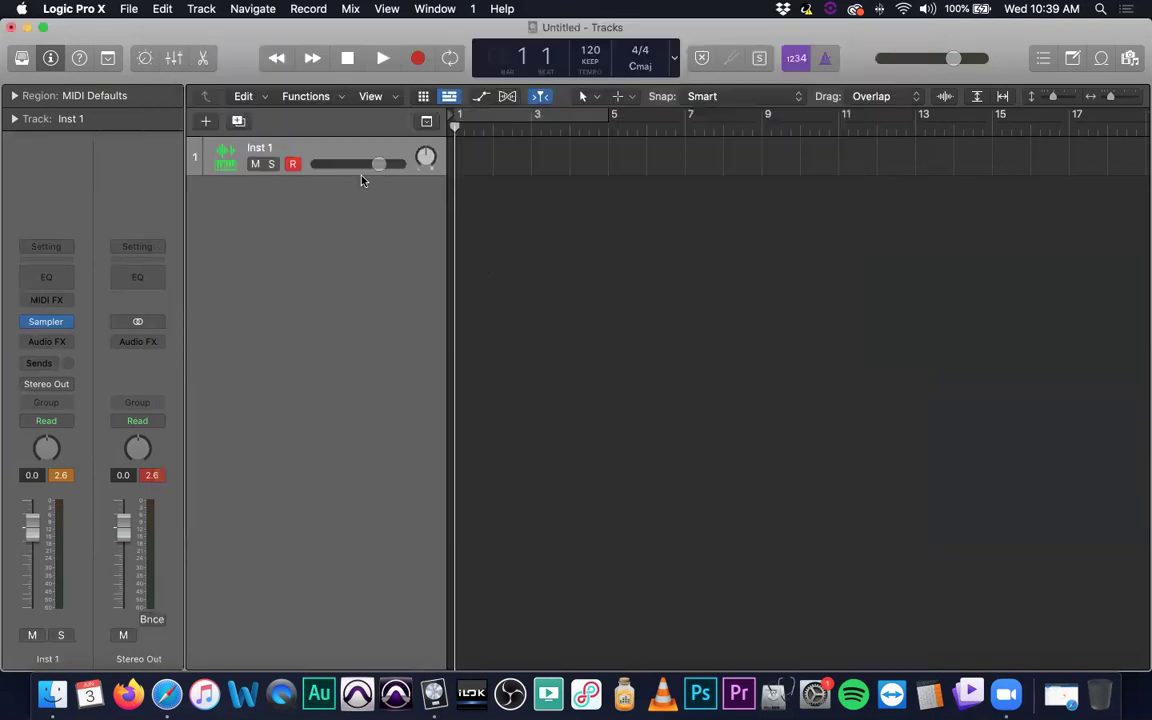
# - Increase the Inst 1 track's height and record a MIDI region about four bars long from bar 1
pyautogui.moveTo(342, 175); pyautogui.dragTo(345, 228)
pyautogui.rightClick(348, 218)
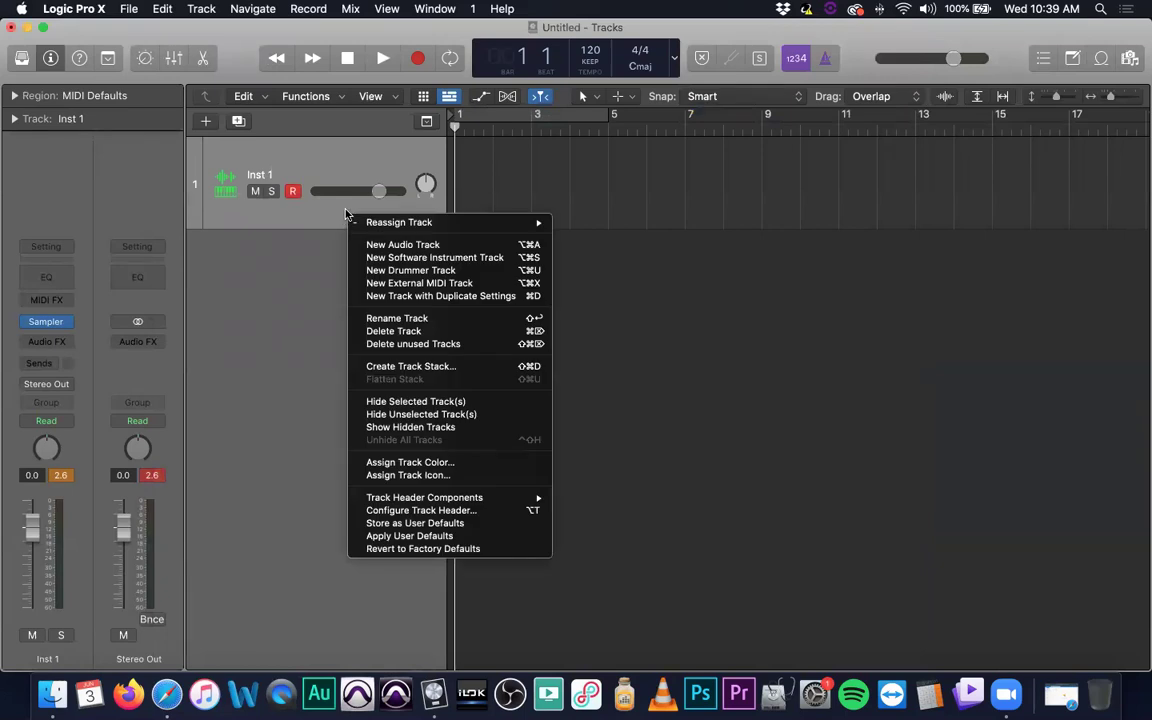
pyautogui.click(297, 308)
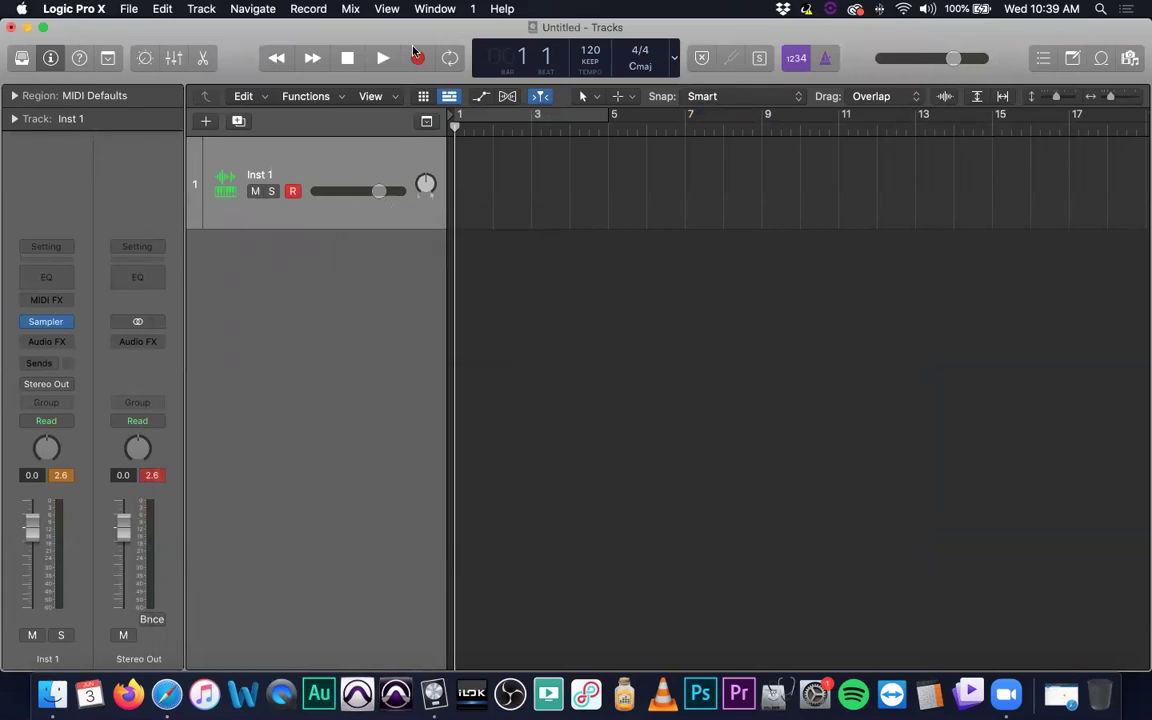
pyautogui.click(418, 59)
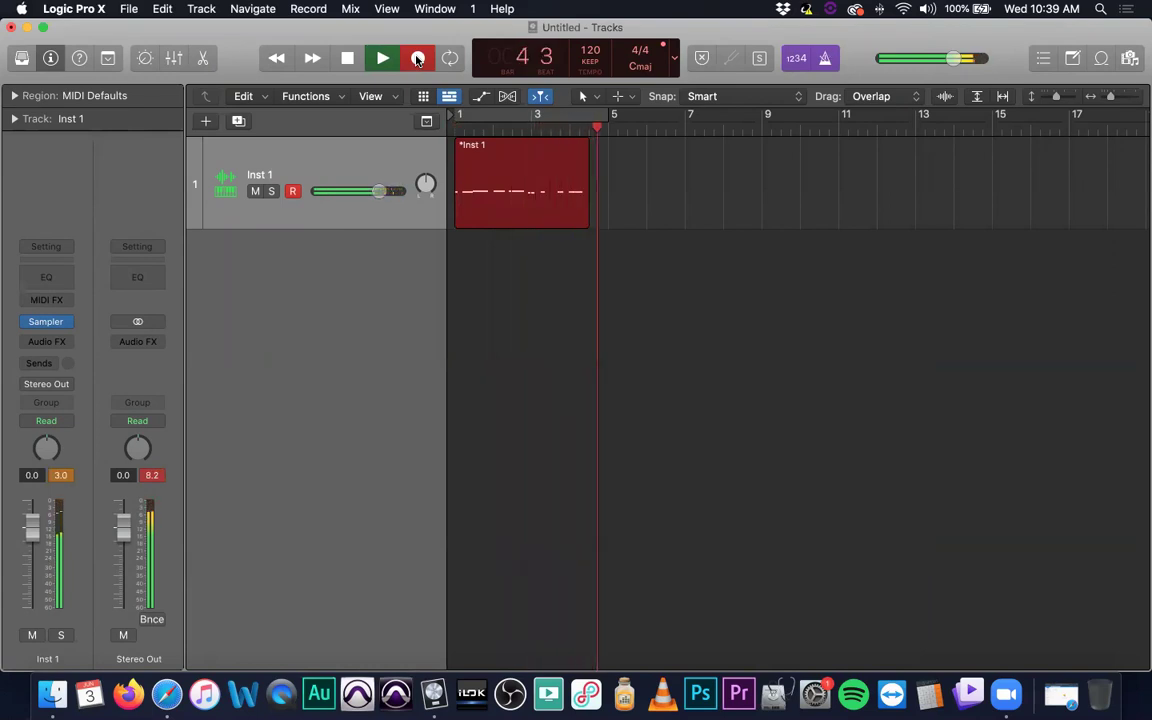
pyautogui.press('space')
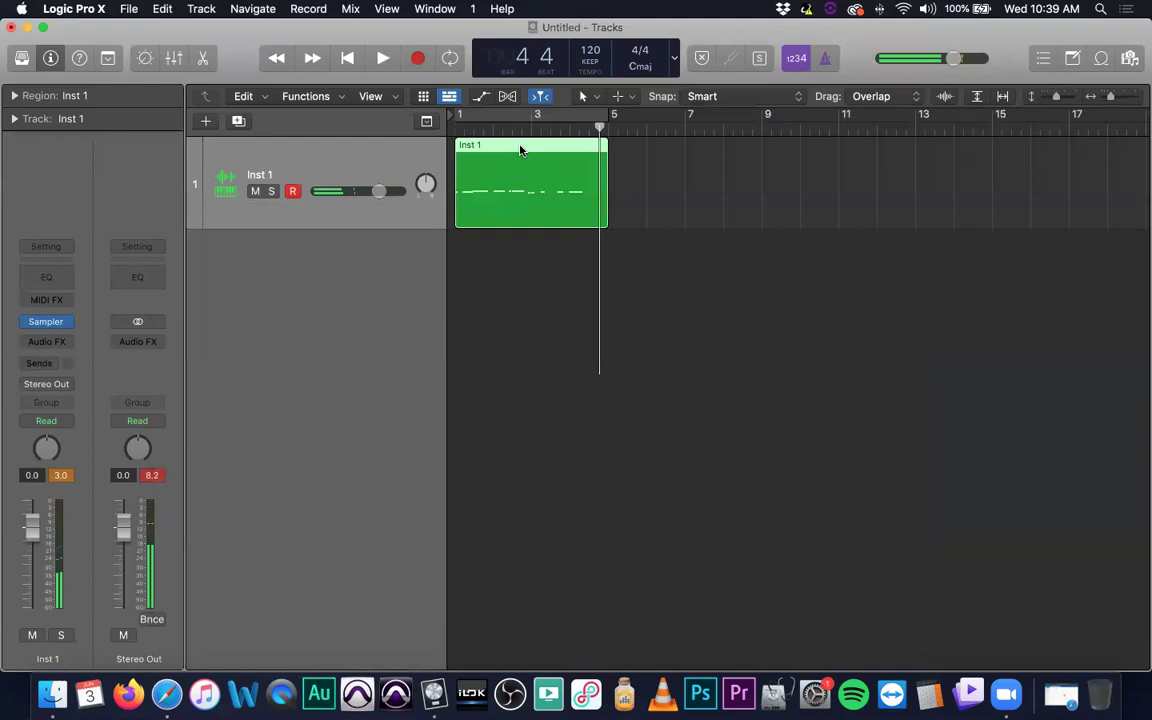
# - Open the recorded region in the Piano Roll, show its Note Velocity lane, and raise the first B2 note's velocity to the loudest notes' level
pyautogui.doubleClick(522, 149)
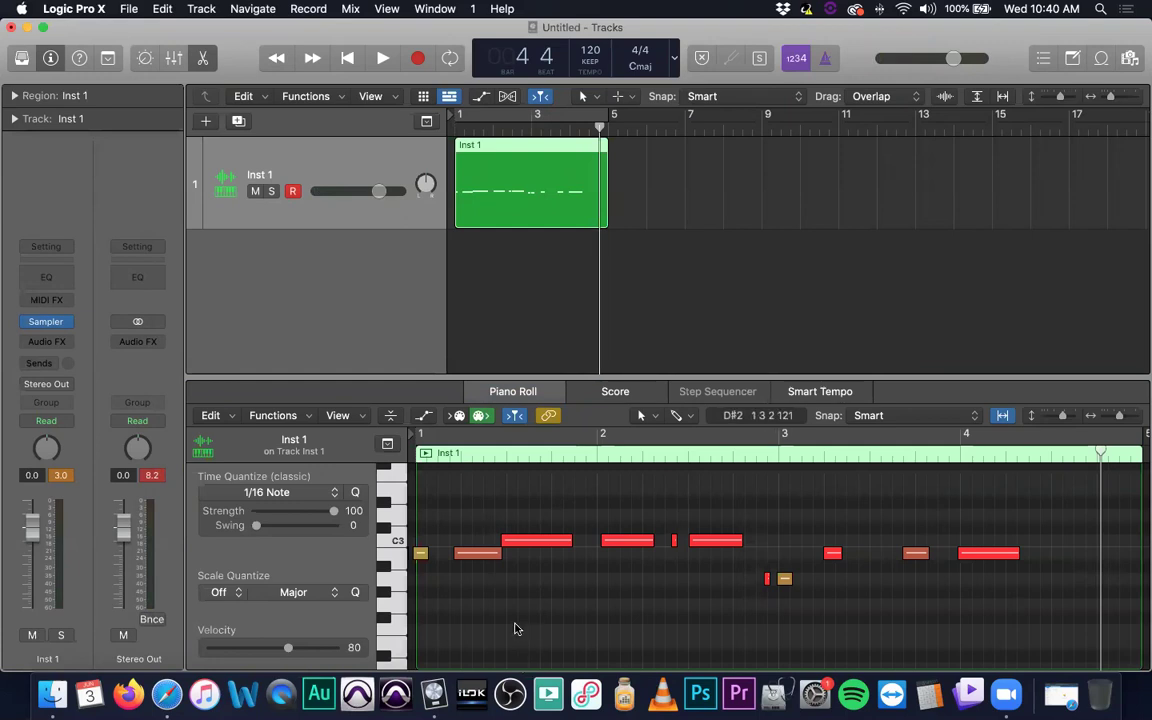
pyautogui.click(424, 415)
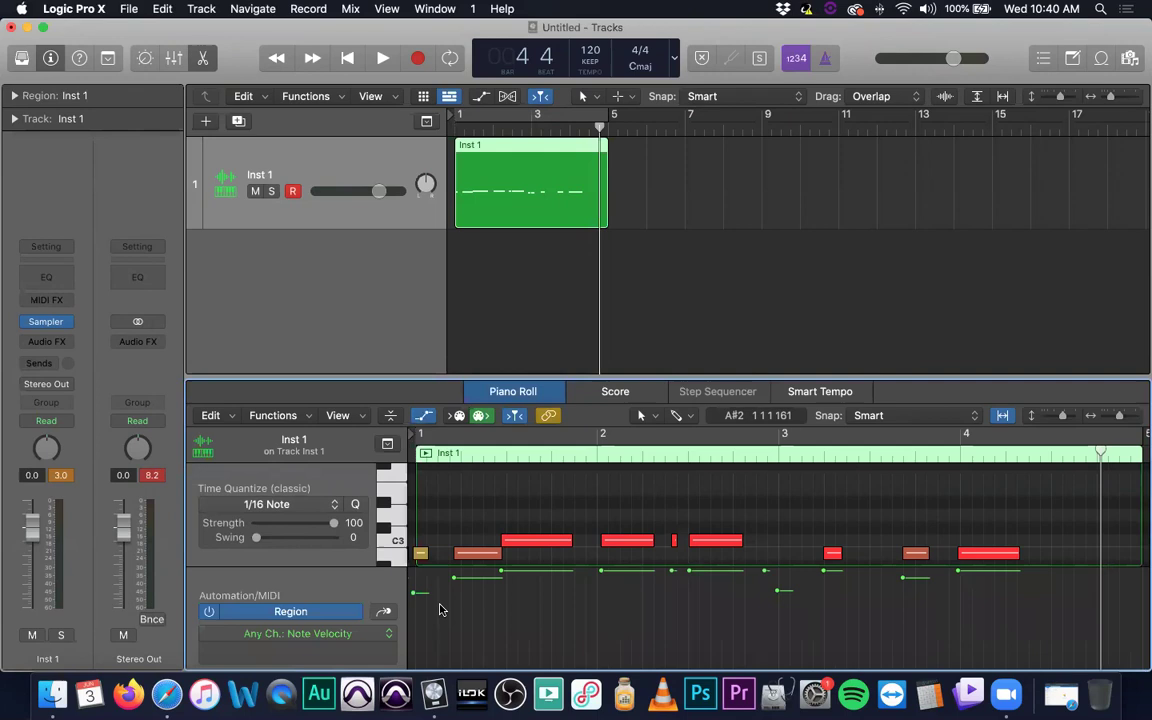
pyautogui.scroll(-3, 441, 609)
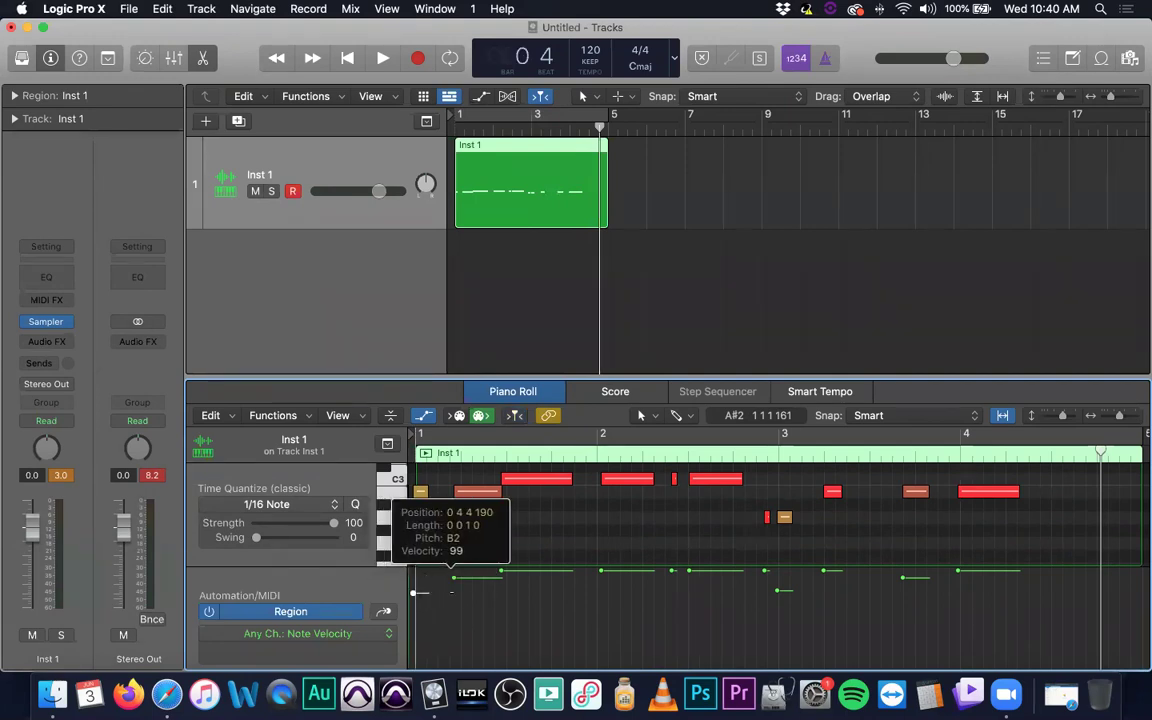
pyautogui.moveTo(421, 610); pyautogui.dragTo(419, 566)
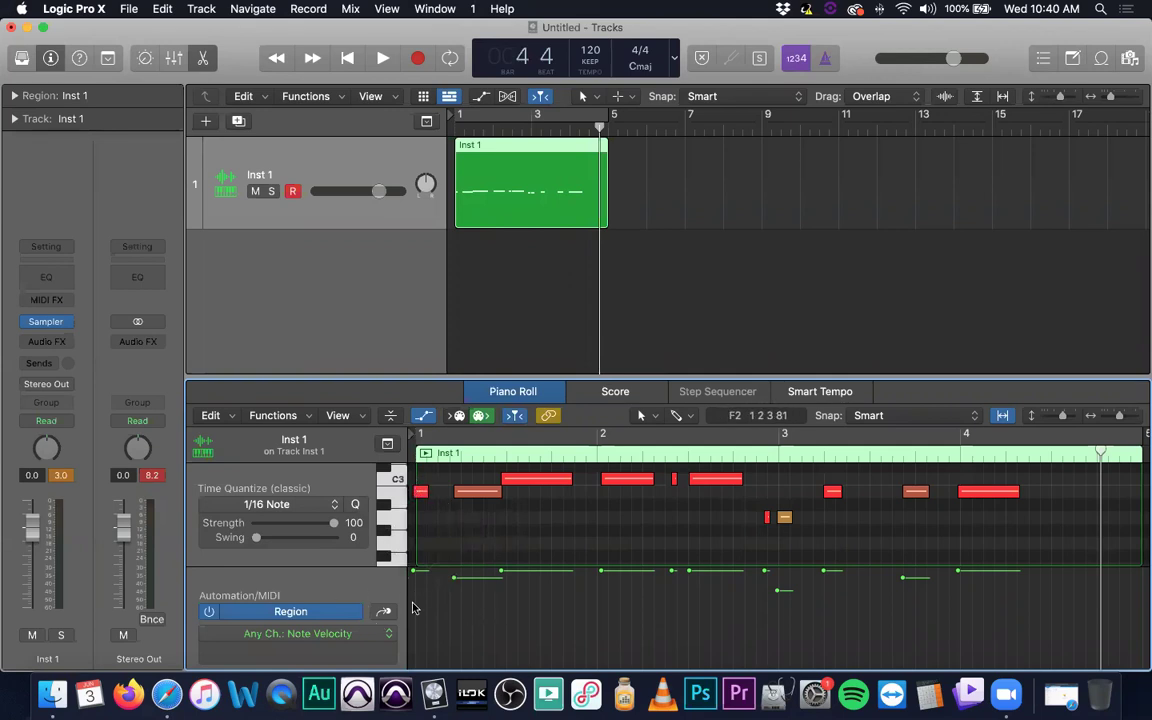
# - Switch the Piano Roll's automation lane to track Volume and return it to the region's channel 1 Note Velocity
pyautogui.click(384, 612)
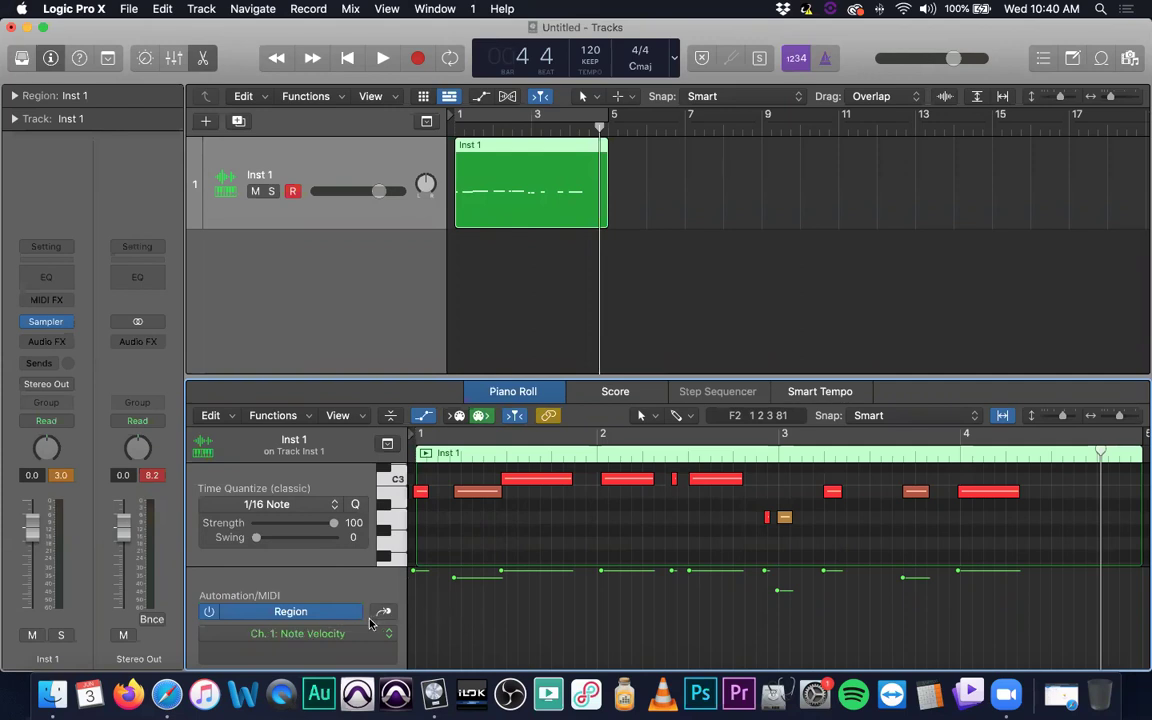
pyautogui.click(336, 612)
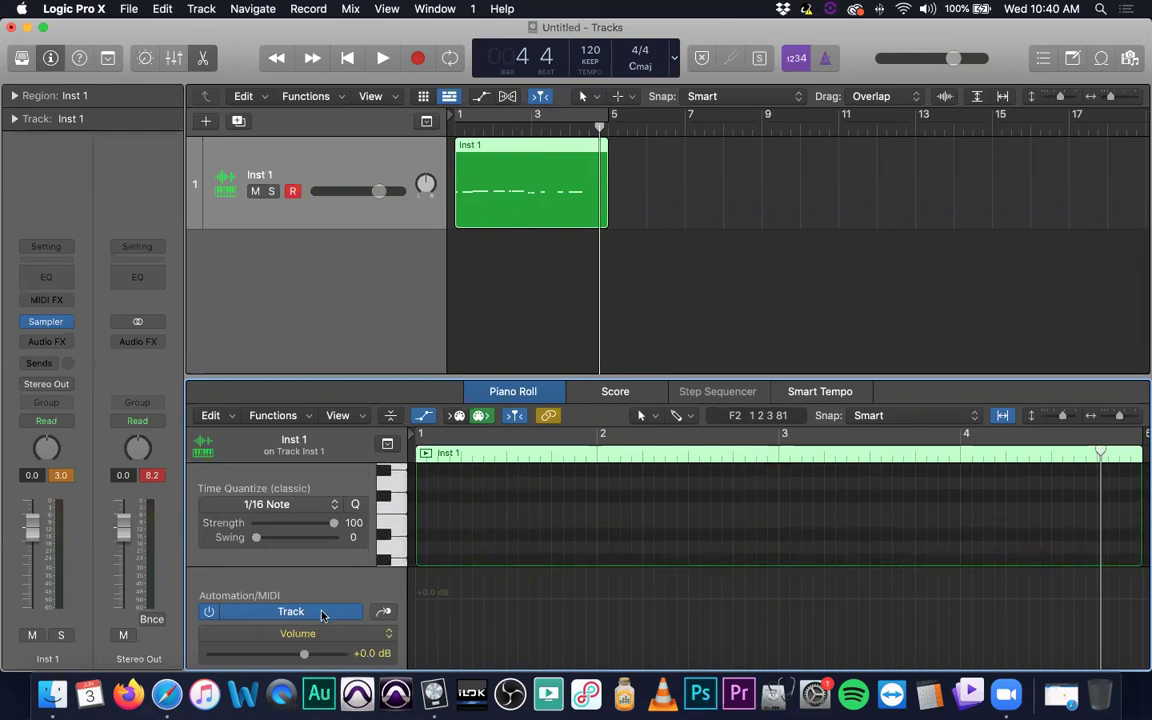
pyautogui.click(322, 612)
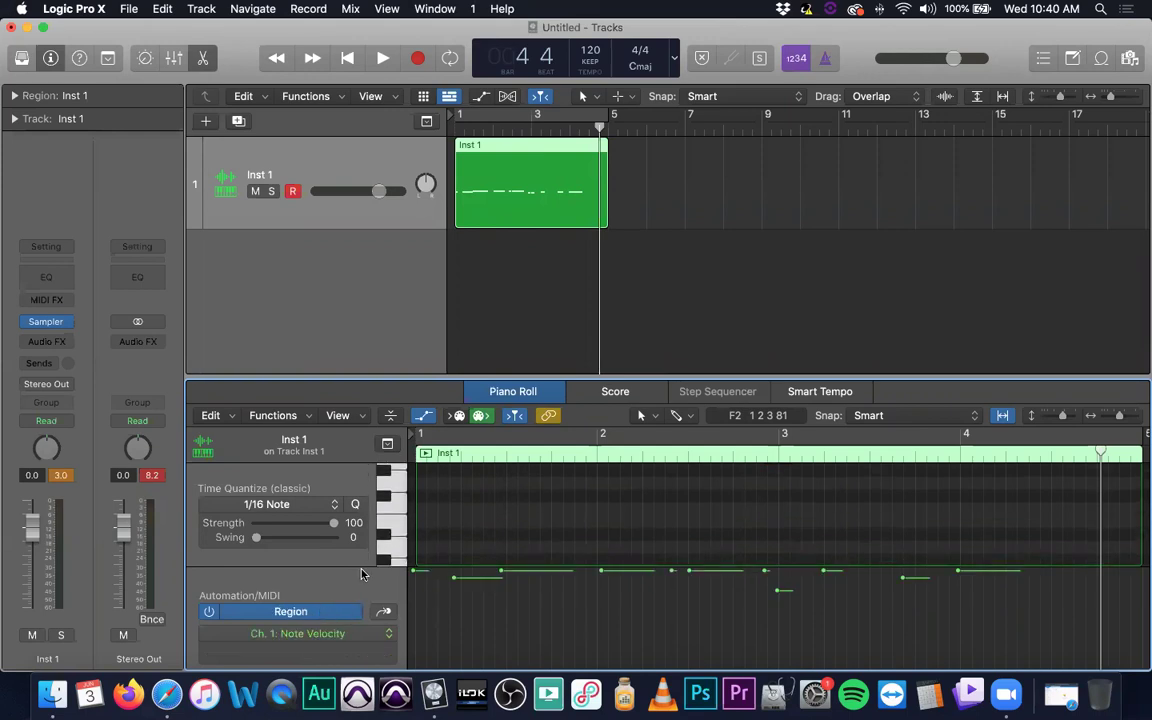
pyautogui.scroll(-3, 560, 496)
pyautogui.scroll(-2, 560, 496)
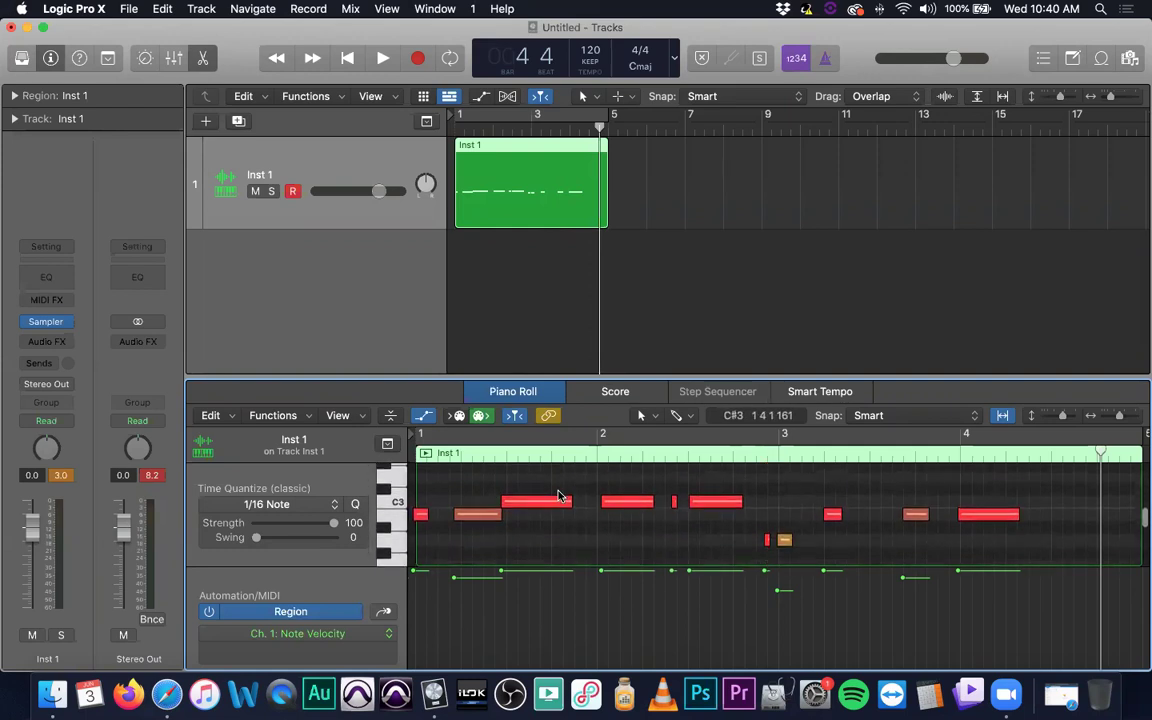
# - Collapse the Piano Roll to only the pitches in use, and select all B2 notes followed by all C3 notes
pyautogui.click(391, 416)
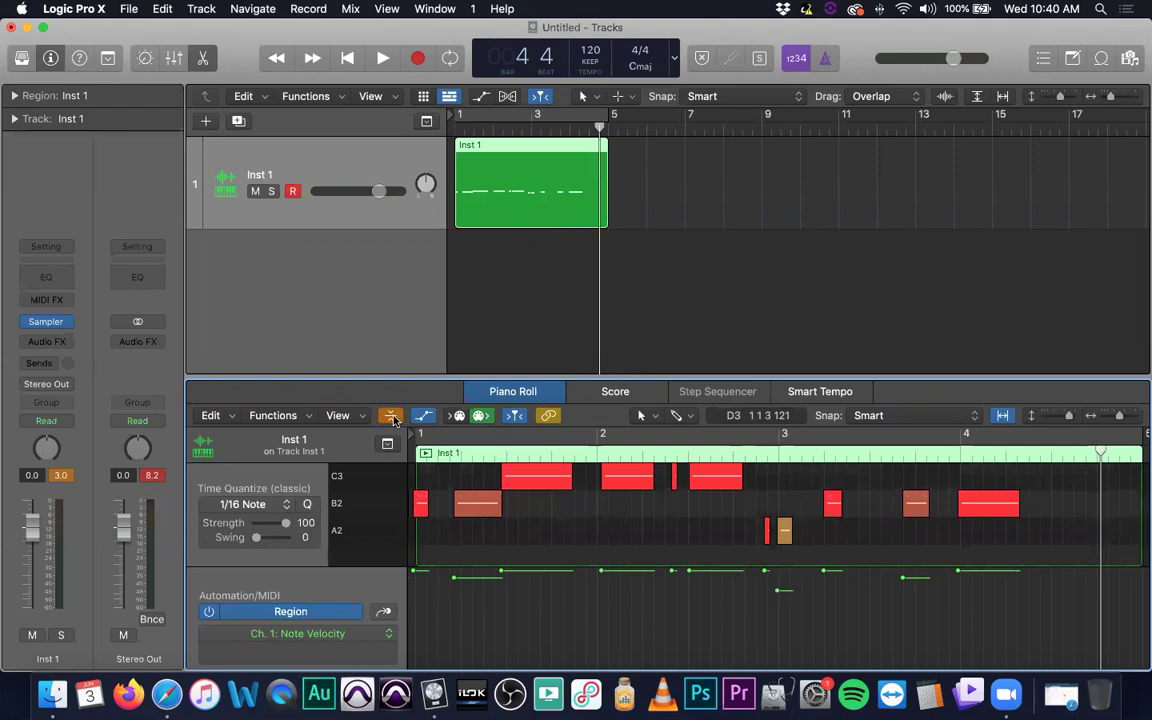
pyautogui.click(391, 417)
pyautogui.click(391, 416)
pyautogui.click(391, 416)
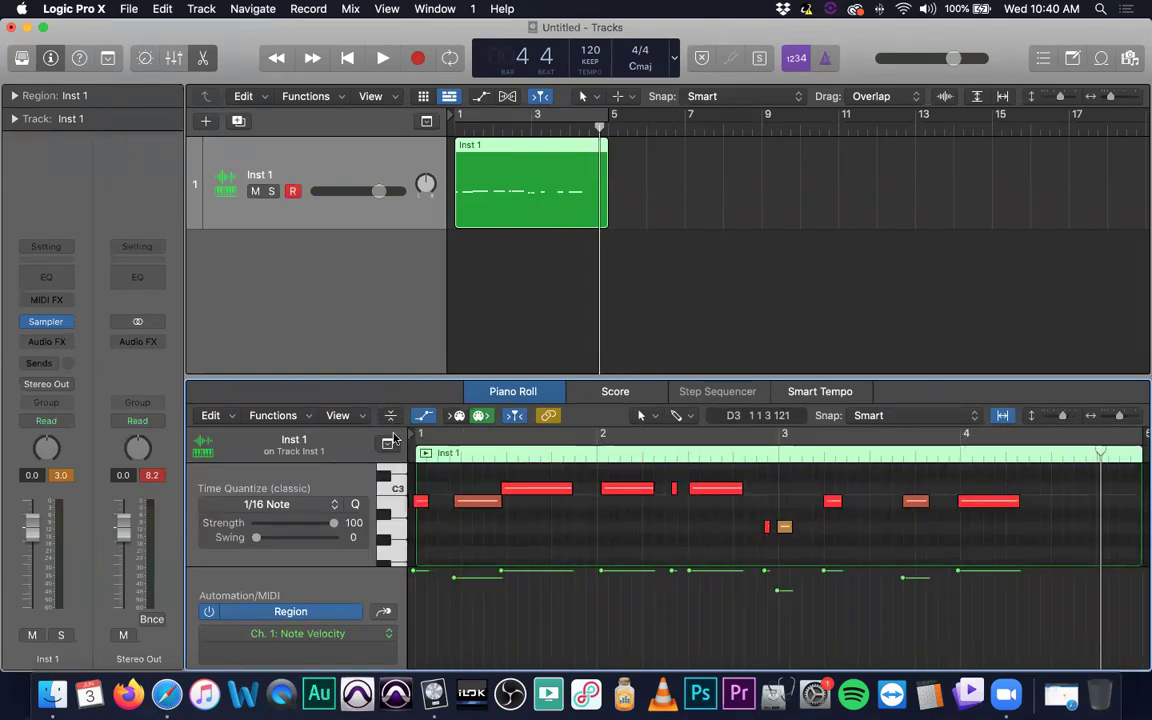
pyautogui.click(391, 416)
pyautogui.click(366, 506)
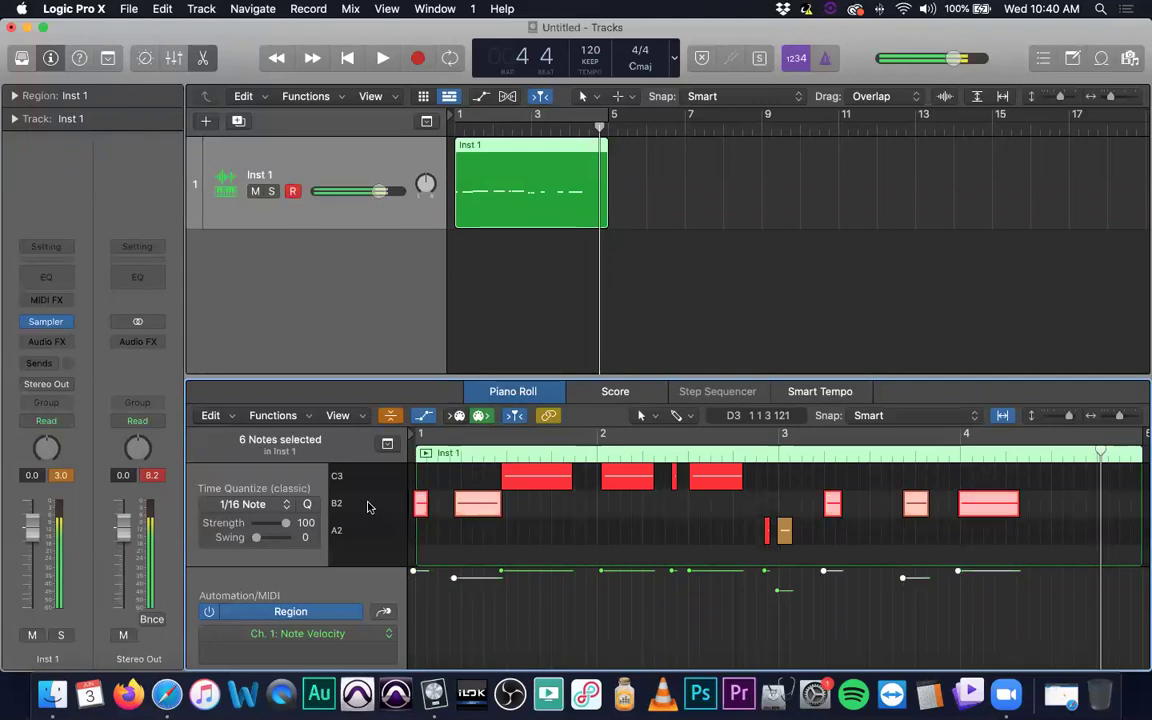
pyautogui.click(364, 478)
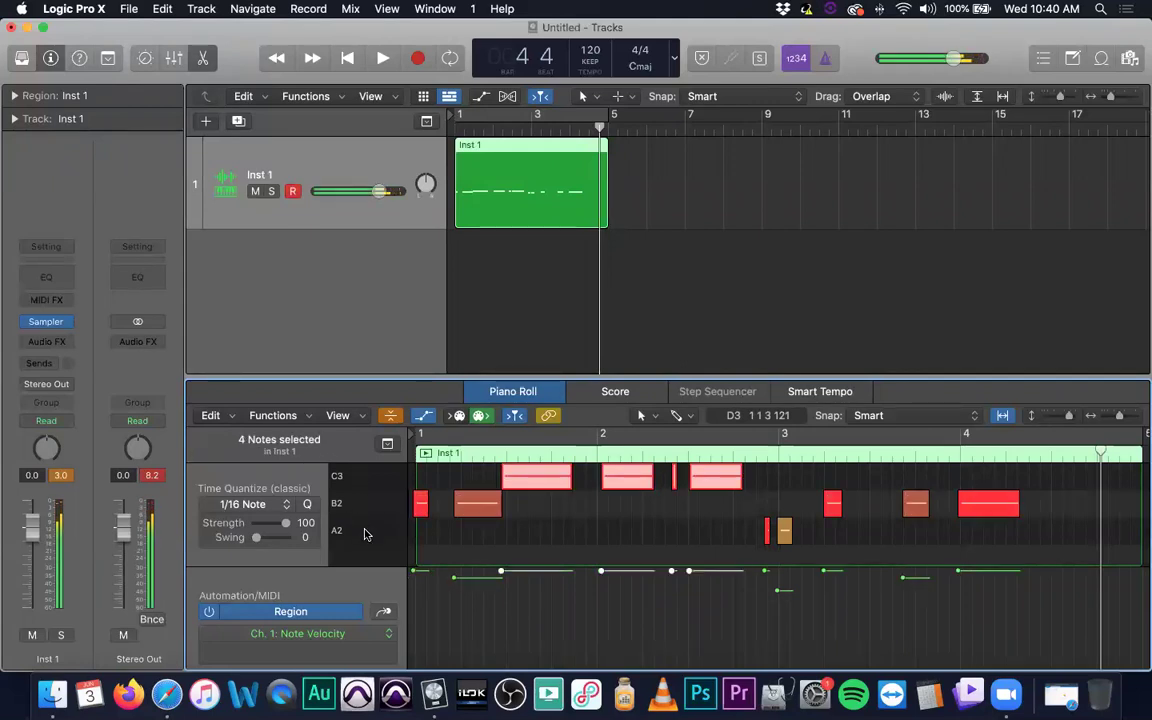
# - Audition the A2 and C3 samples and play the recorded region from bar 1 to about bar 2
pyautogui.click(364, 530)
pyautogui.click(365, 482)
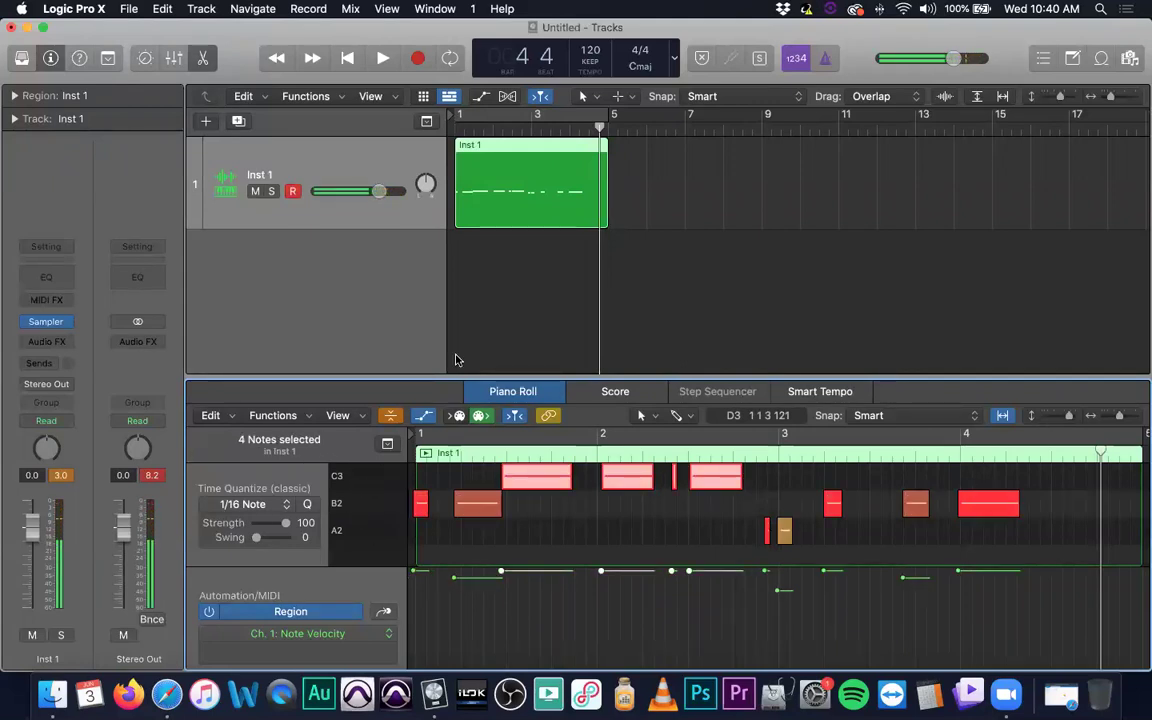
pyautogui.hotkey('shift', 'n')
pyautogui.press('Return')
pyautogui.press('Return')
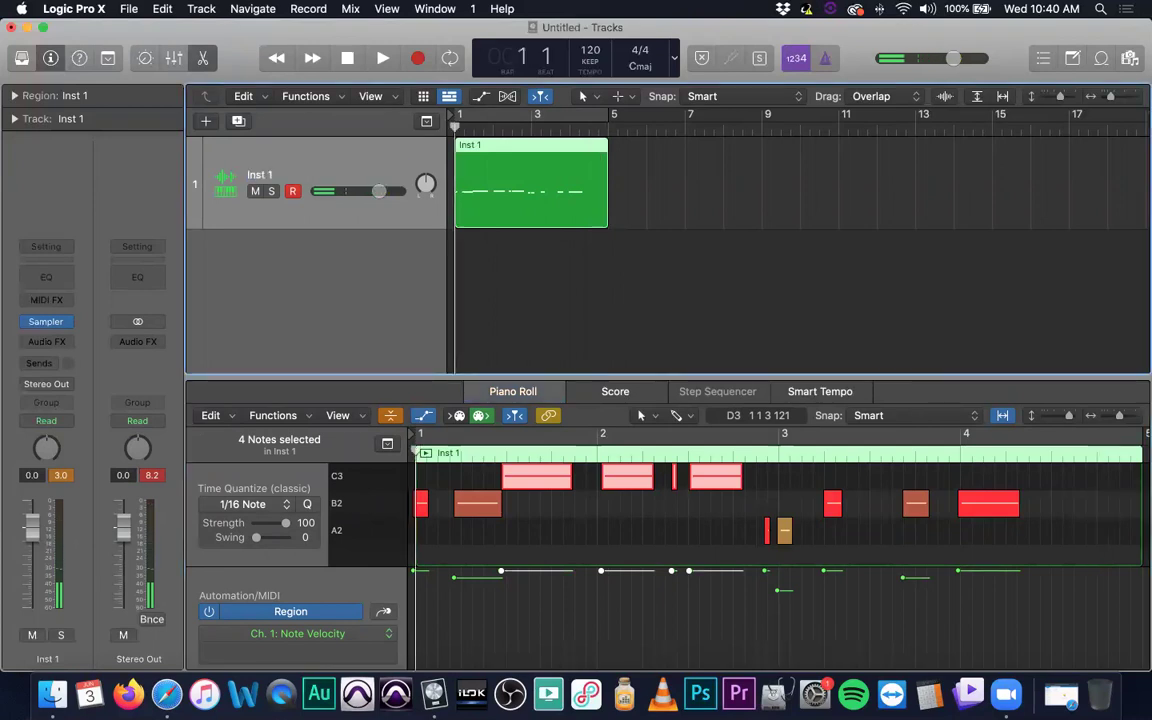
pyautogui.press('space')
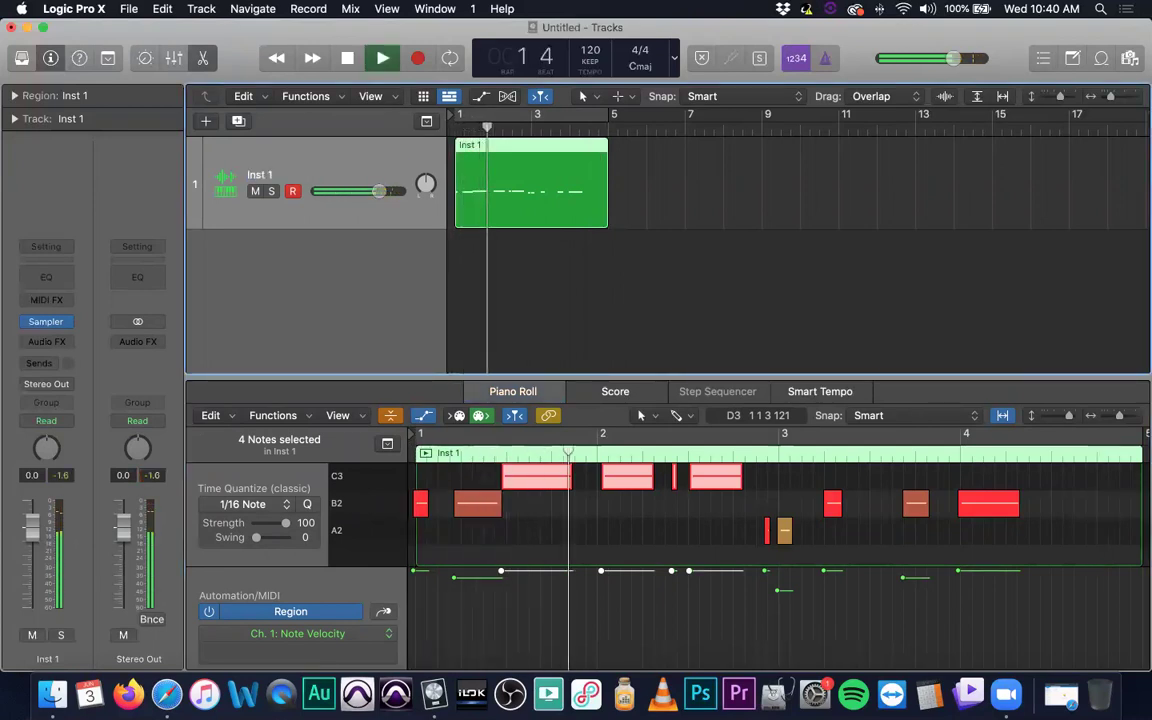
pyautogui.press('space')
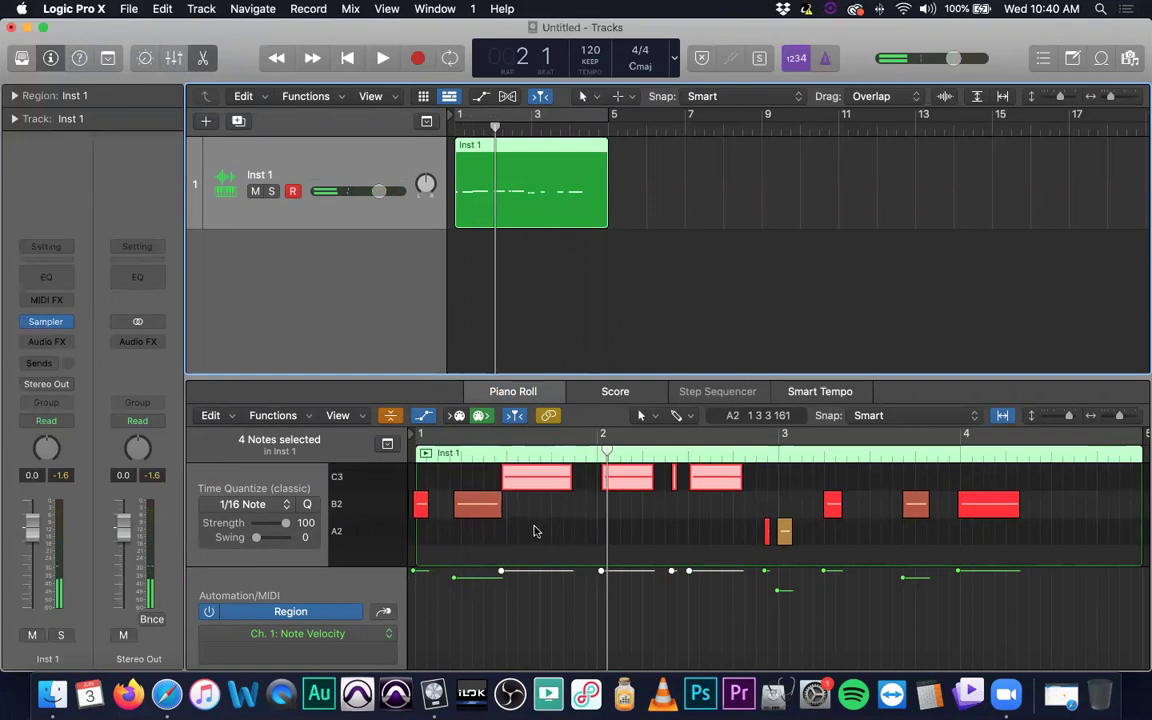
# - Move the first B2 note slightly later in bar 1 and play the beginning of the region to check its timing
pyautogui.click(380, 480)
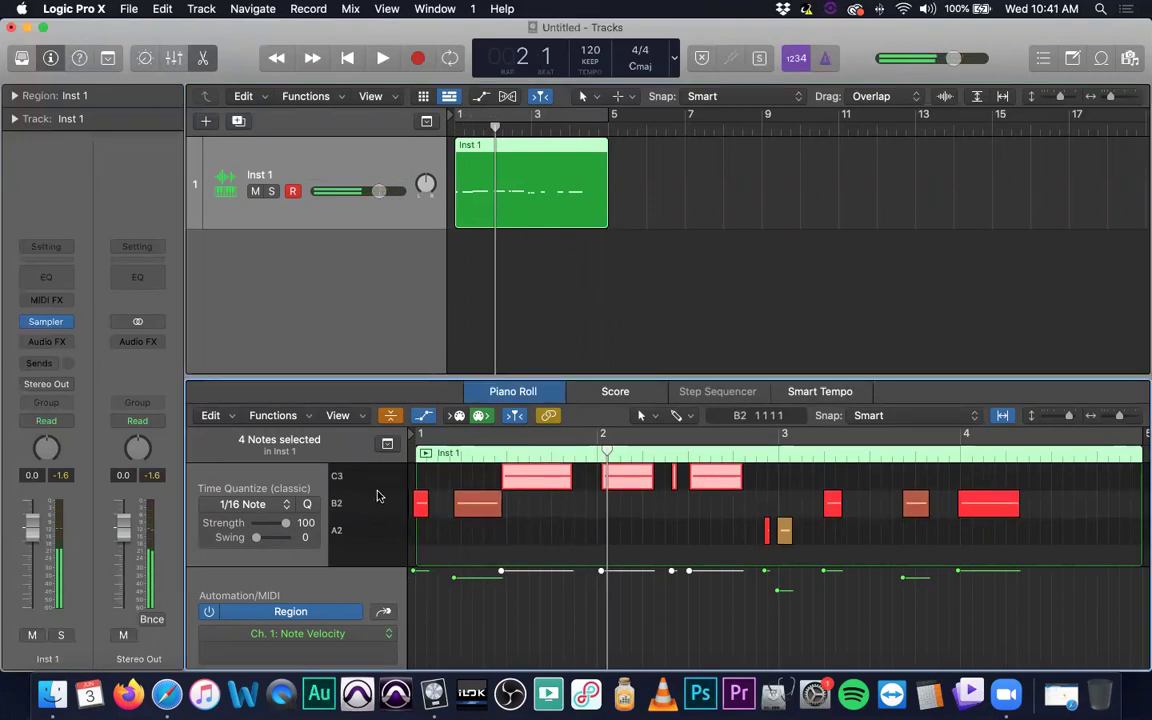
pyautogui.moveTo(420, 512); pyautogui.dragTo(428, 512)
pyautogui.press('space')
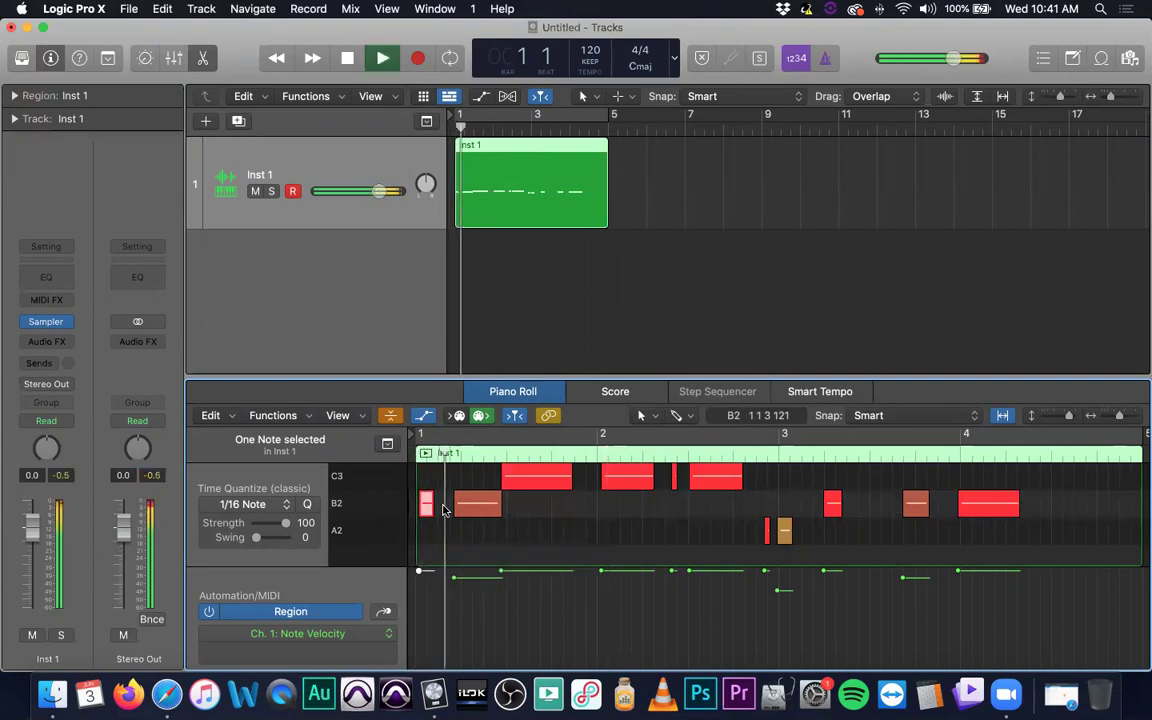
pyautogui.press('space')
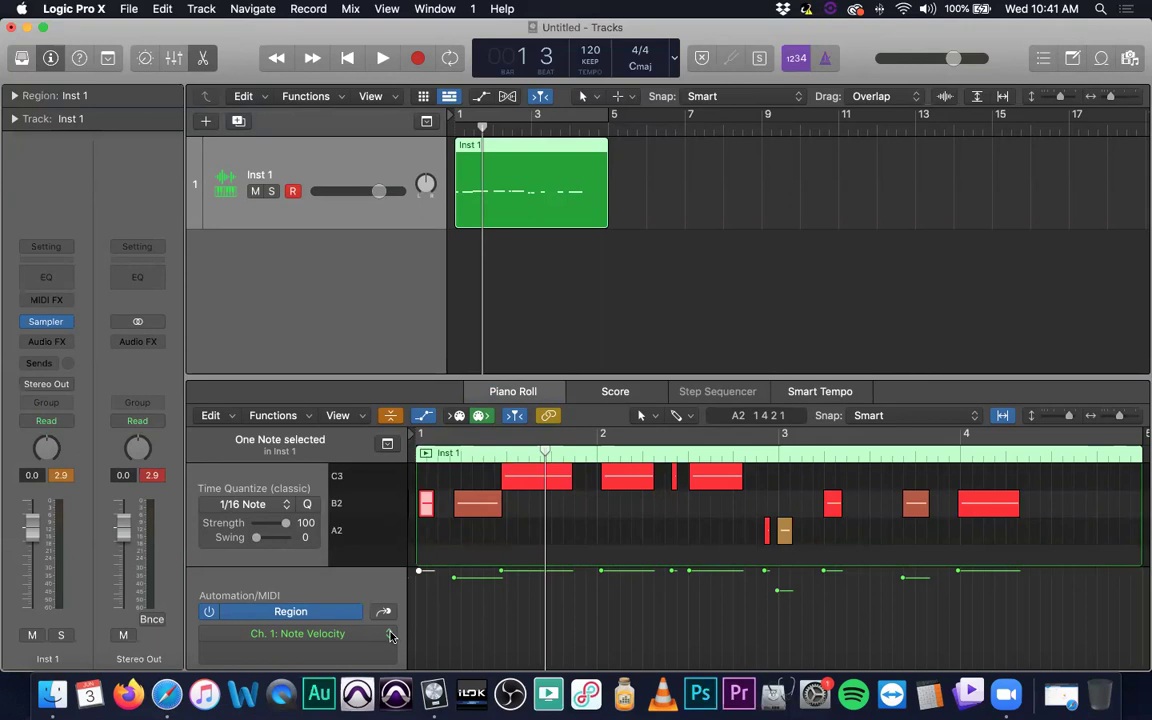
# - Show the Inst 1 track's automation, examine the Smart Controls parameters available for it, and hide the automation again
pyautogui.click(401, 270)
pyautogui.press('cmd+Down')
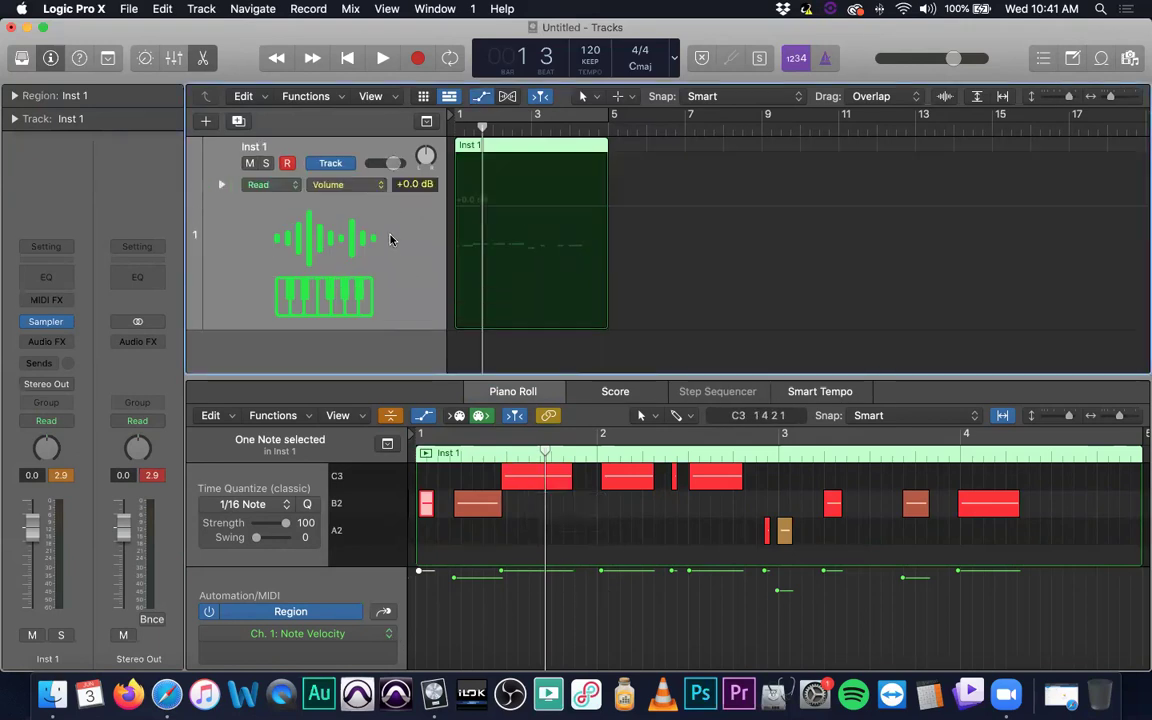
pyautogui.click(345, 184)
pyautogui.moveTo(443, 266)
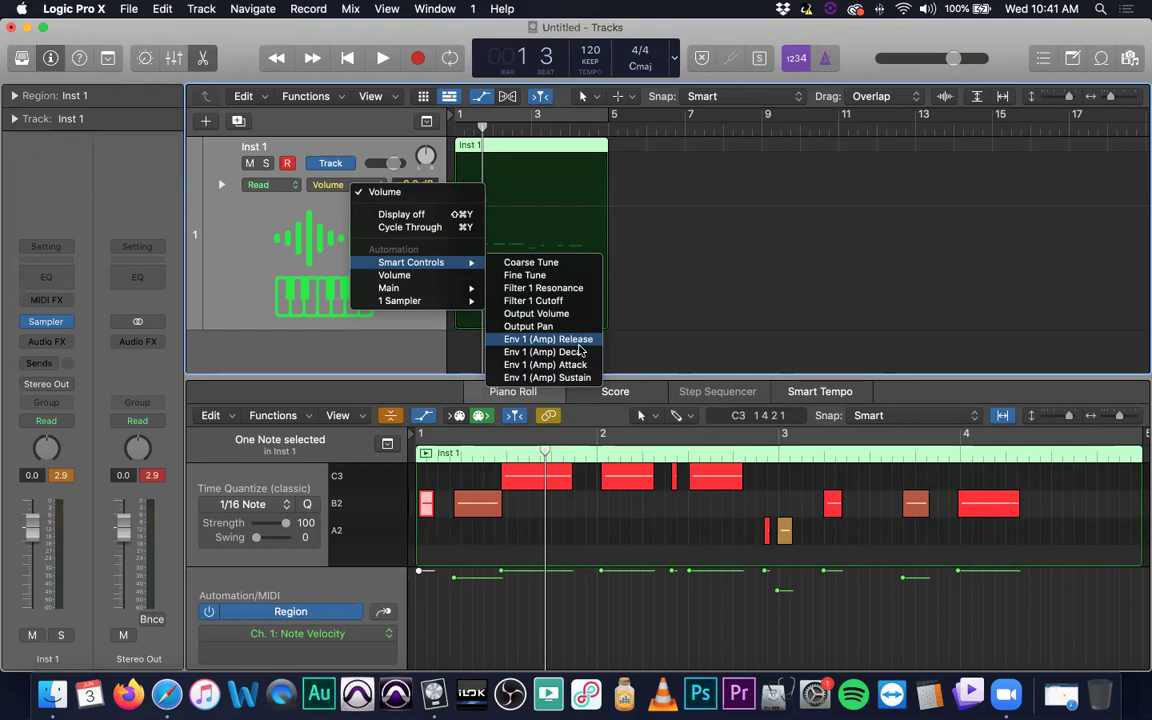
pyautogui.click(250, 241)
pyautogui.press('a')
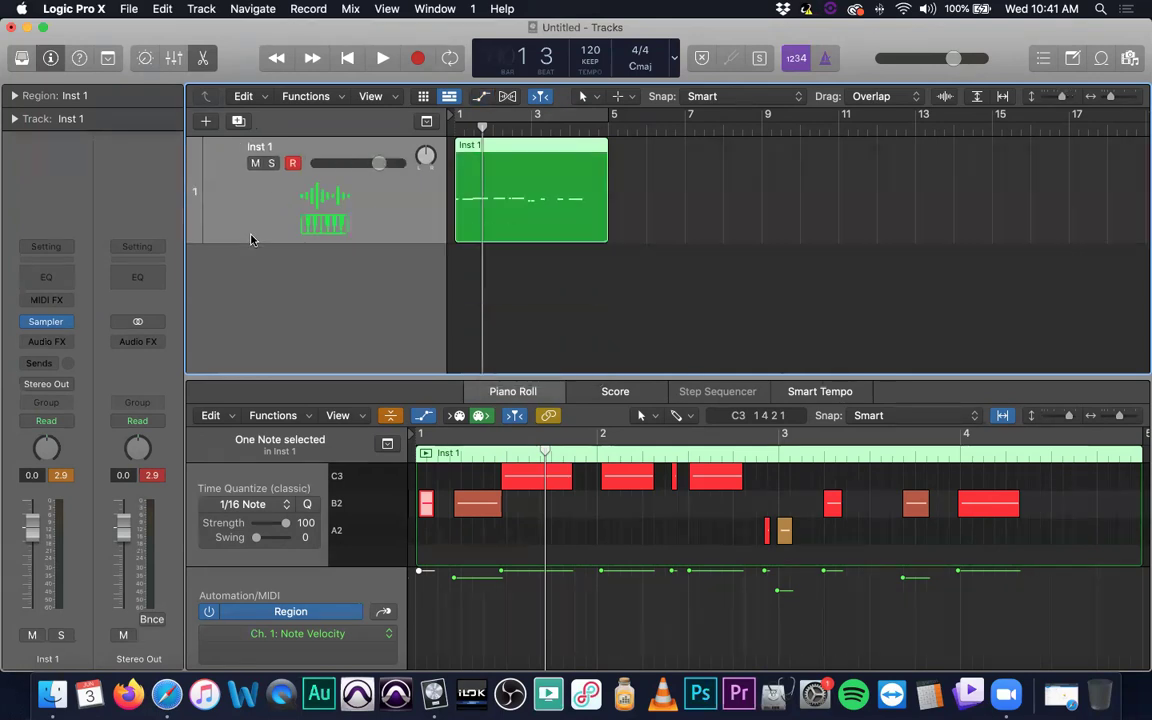
# - Close the Piano Roll and delete the recorded Inst 1 region, returning the playhead to bar 1
pyautogui.click(203, 58)
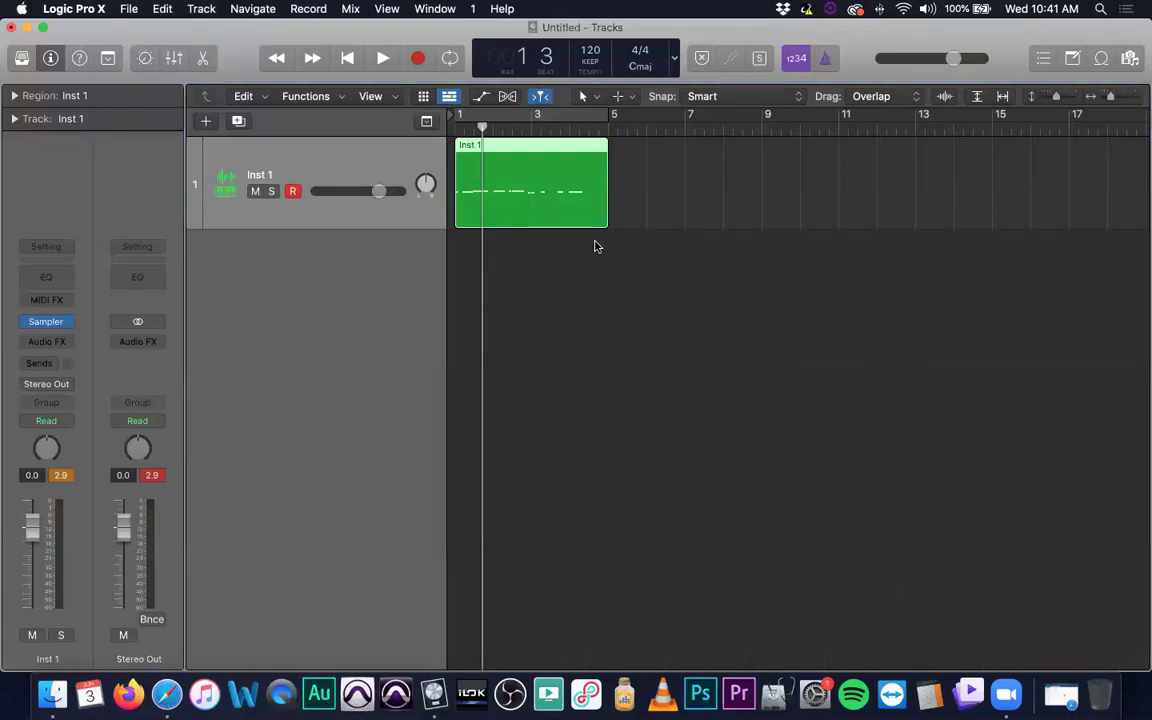
pyautogui.press('Return')
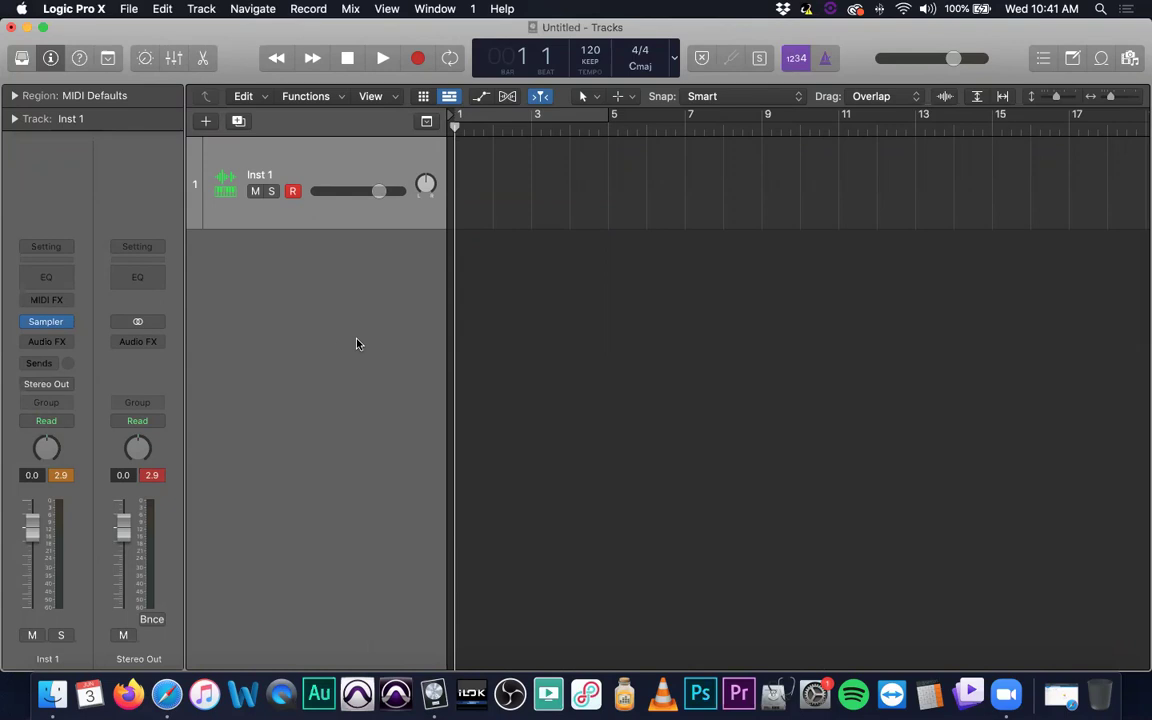
# - Replace the Sampler on Inst 1 with a stereo Quick Sampler (Single Sample) and reposition its window so all controls are visible
pyautogui.moveTo(63, 328)
pyautogui.click(67, 324)
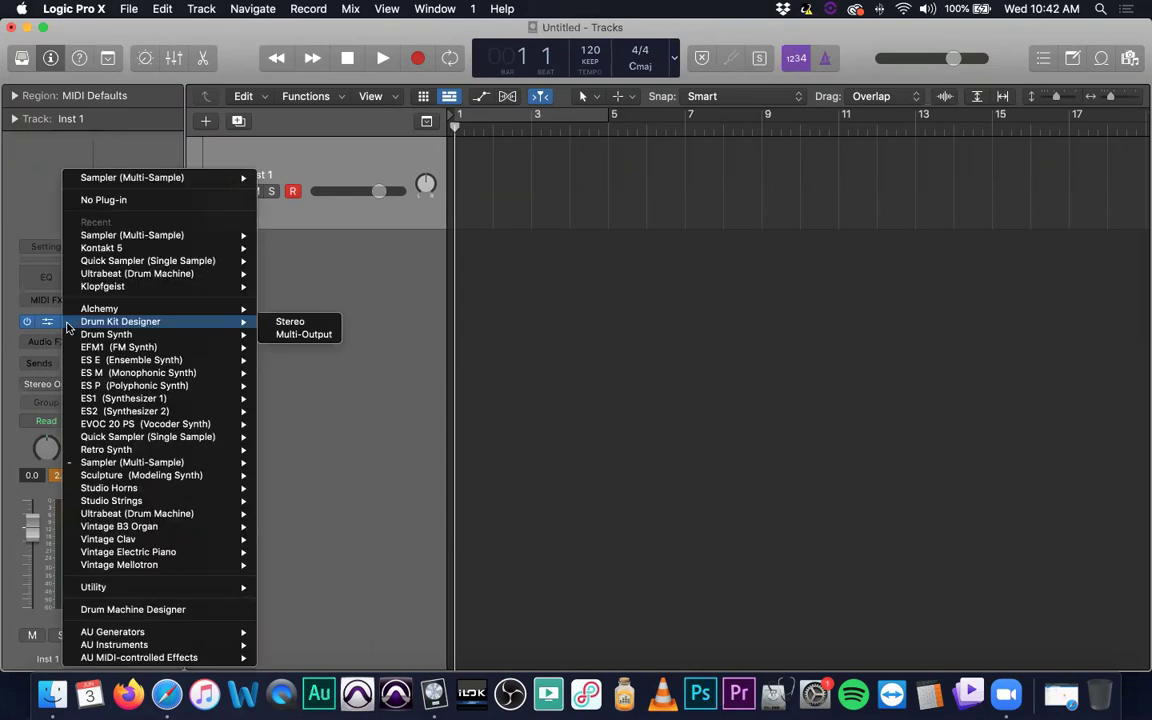
pyautogui.moveTo(176, 463)
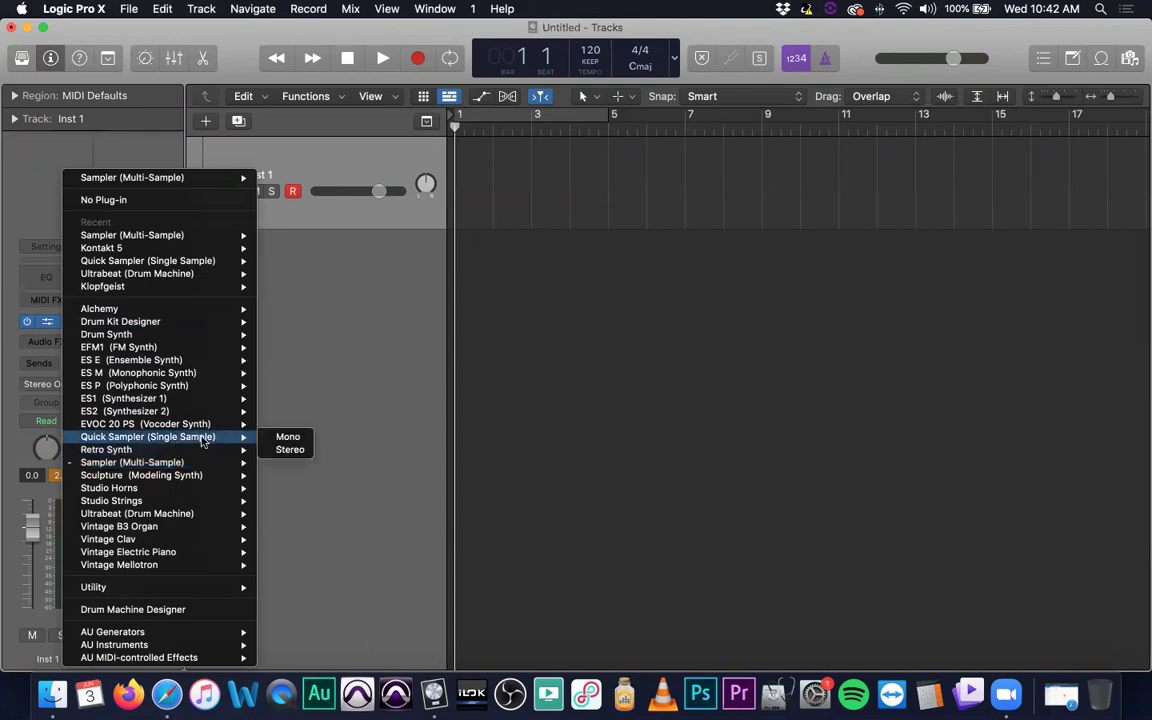
pyautogui.click(291, 451)
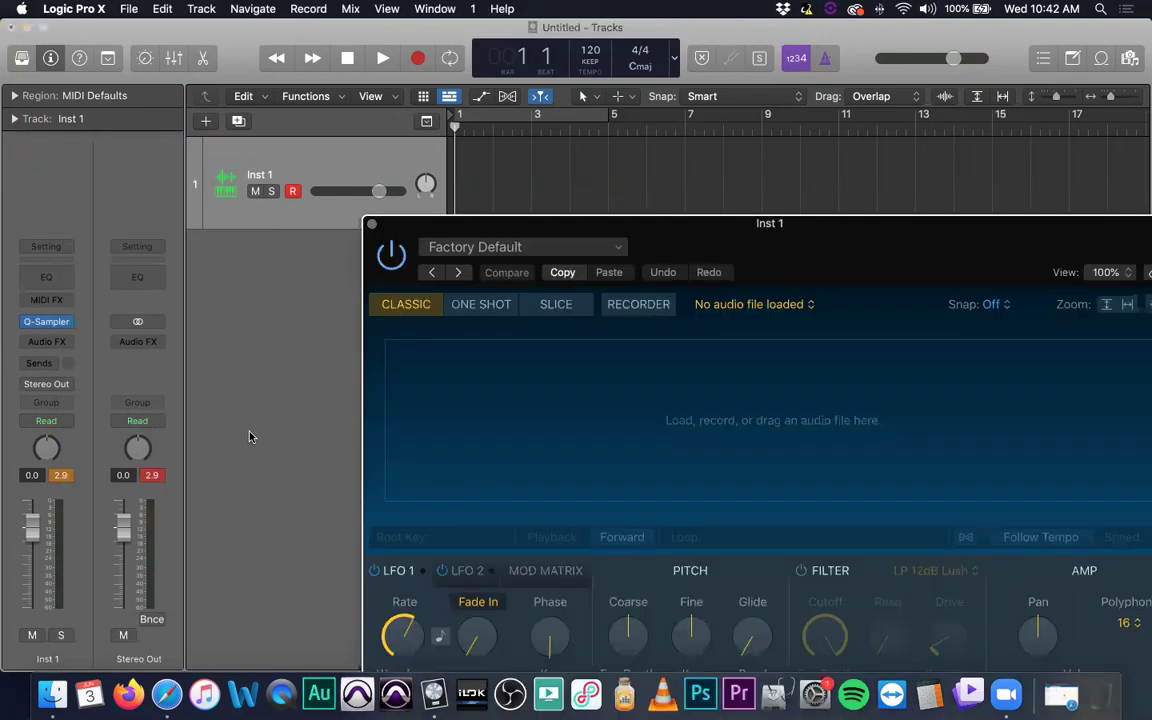
pyautogui.moveTo(655, 223); pyautogui.dragTo(443, 74)
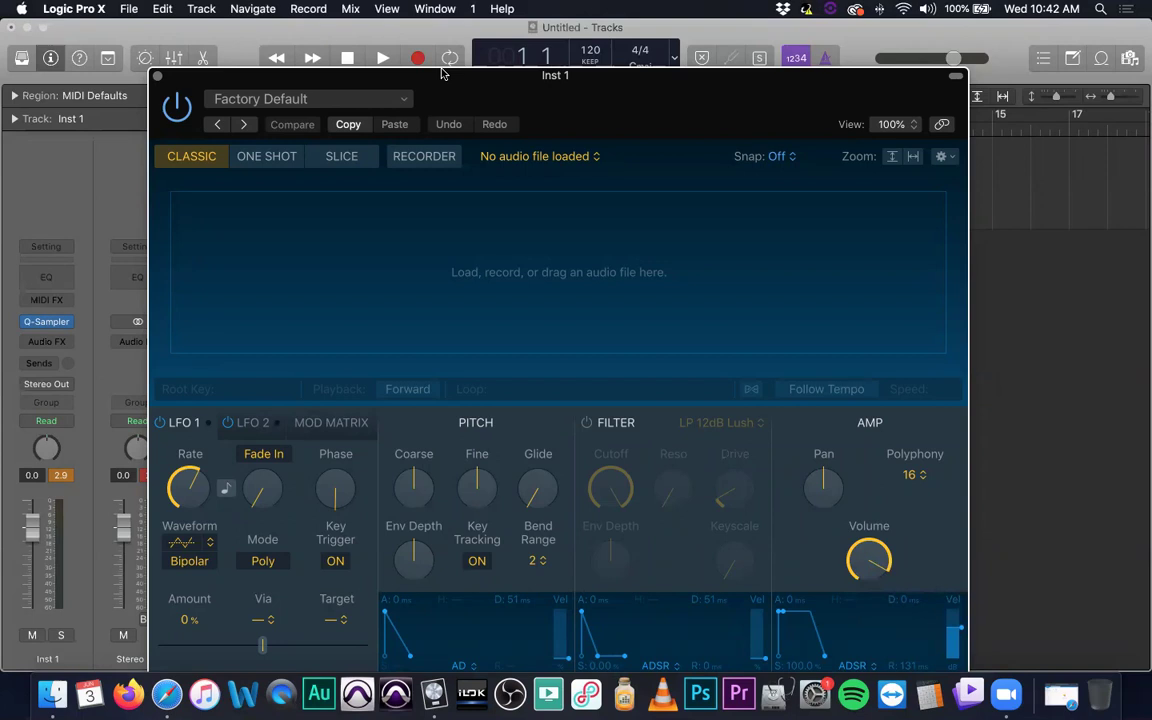
pyautogui.moveTo(640, 81); pyautogui.dragTo(638, 47)
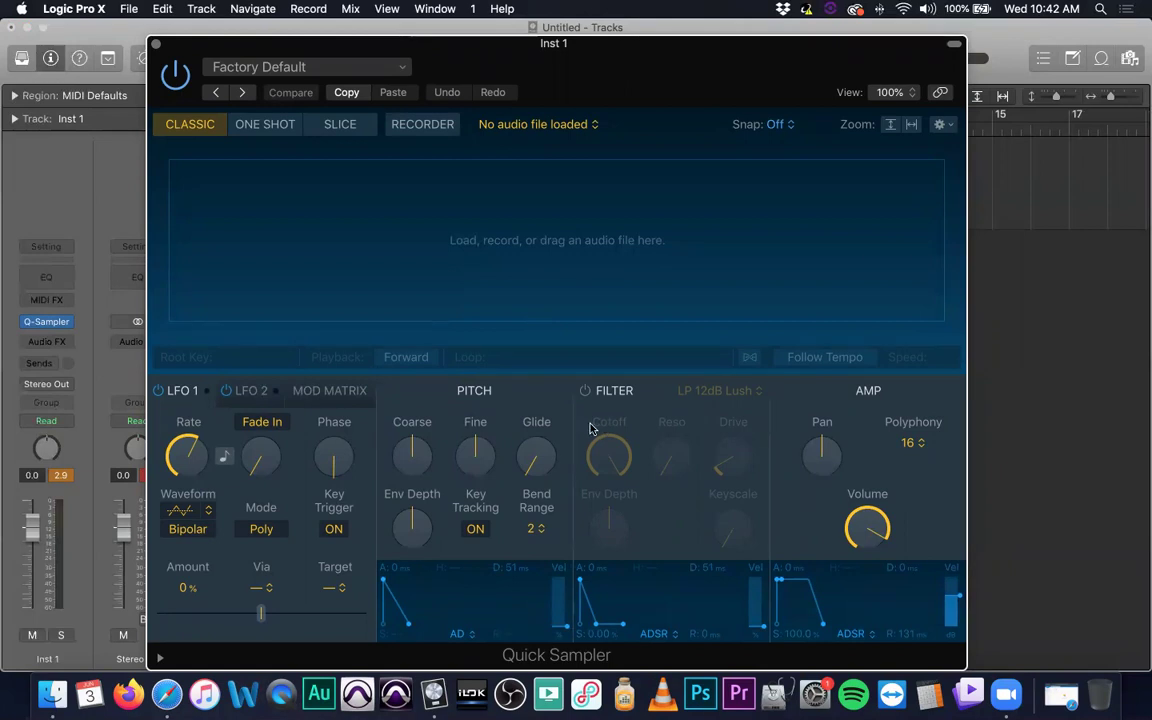
# - Switch to Finder, load Kick.wav from the Desktop into Quick Sampler, and set its sample start to 0.013 s
pyautogui.press('super+Tab')
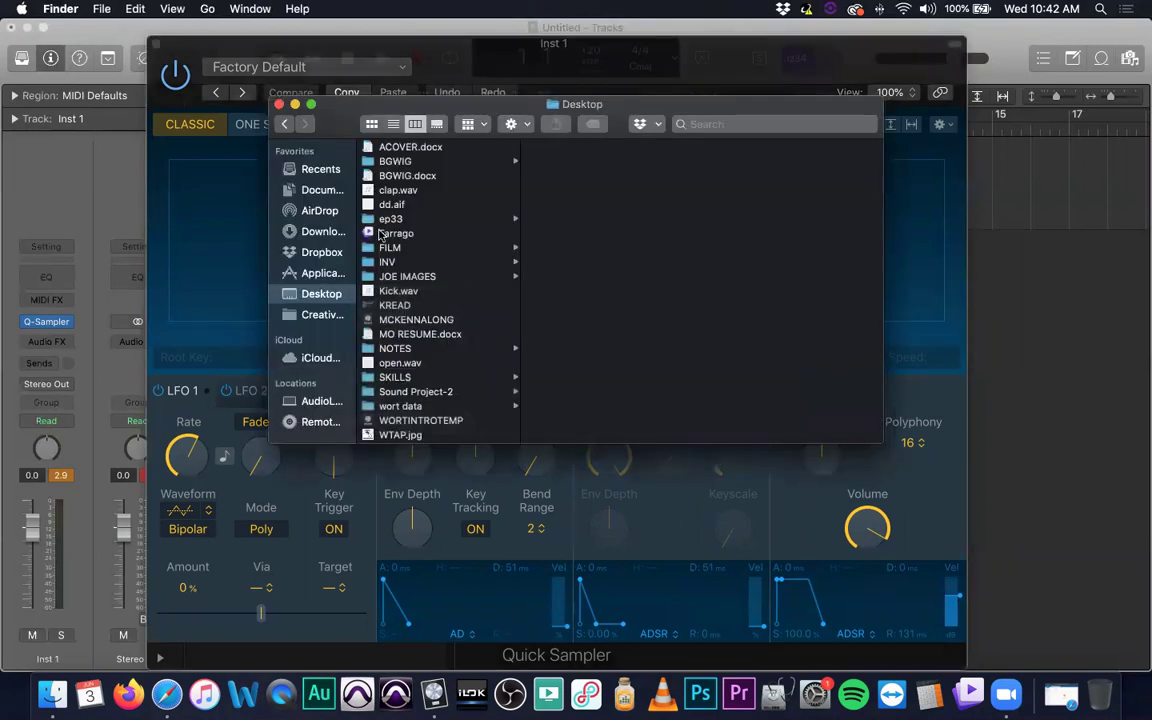
pyautogui.moveTo(398, 290); pyautogui.dragTo(225, 245)
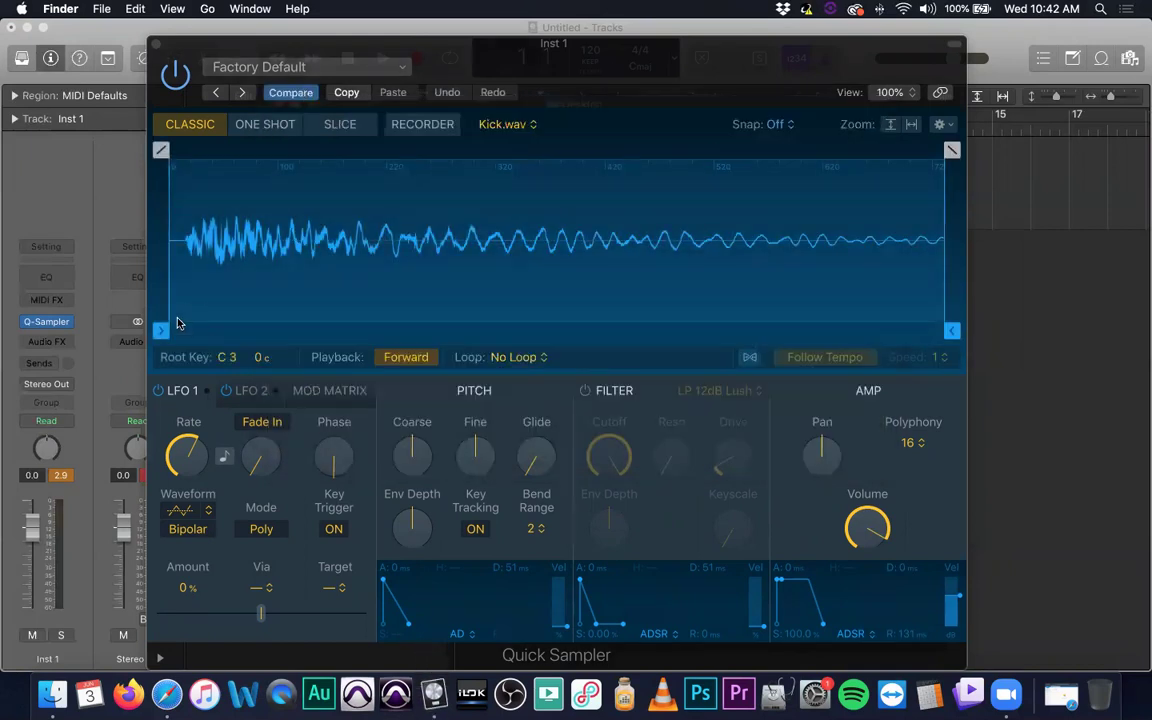
pyautogui.moveTo(161, 330); pyautogui.dragTo(187, 331)
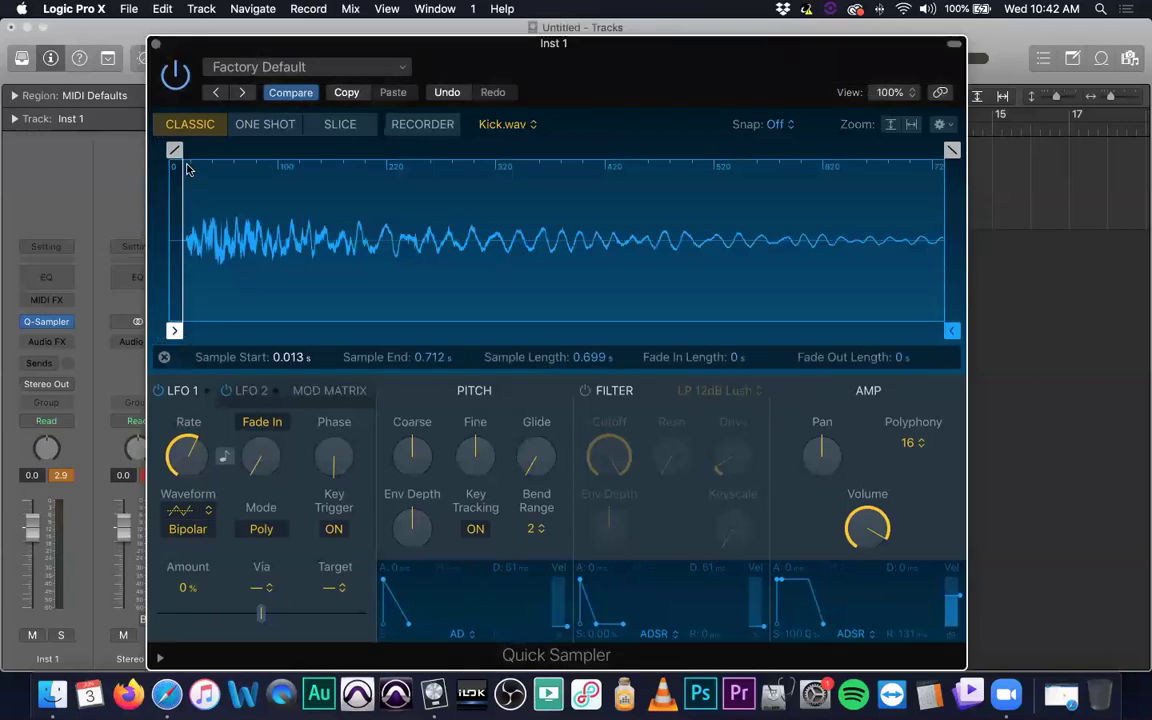
pyautogui.moveTo(174, 150)
pyautogui.mouseDown()
pyautogui.moveTo(200, 150)
pyautogui.moveTo(155, 148)
pyautogui.mouseUp()
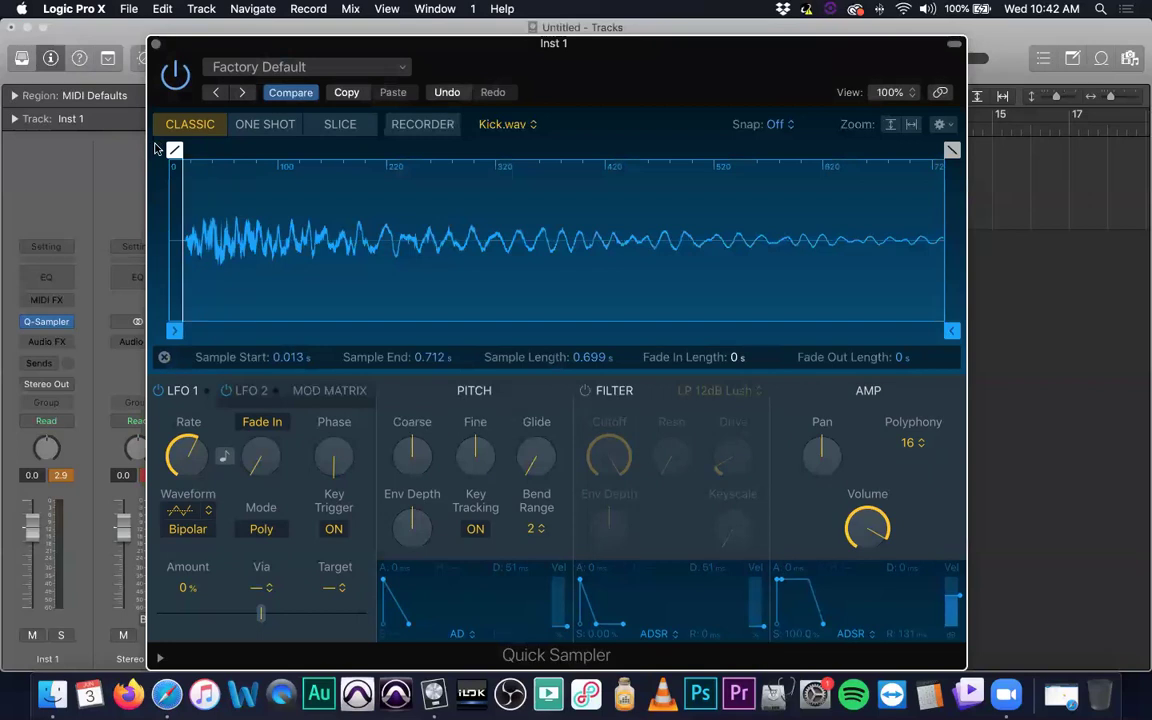
pyautogui.moveTo(951, 149)
pyautogui.mouseDown()
pyautogui.moveTo(849, 149)
pyautogui.moveTo(951, 148)
pyautogui.mouseUp()
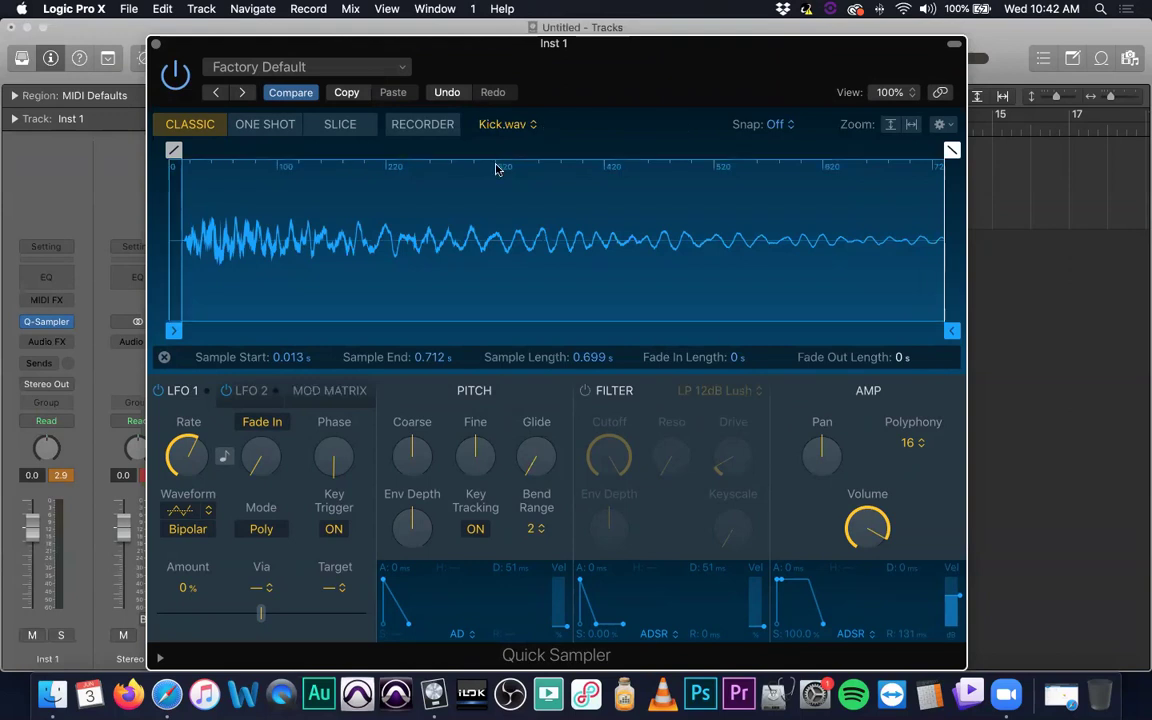
# - Compare the kick in One Shot and Classic modes, and turn off pitch Key Tracking in One Shot mode
pyautogui.click(265, 123)
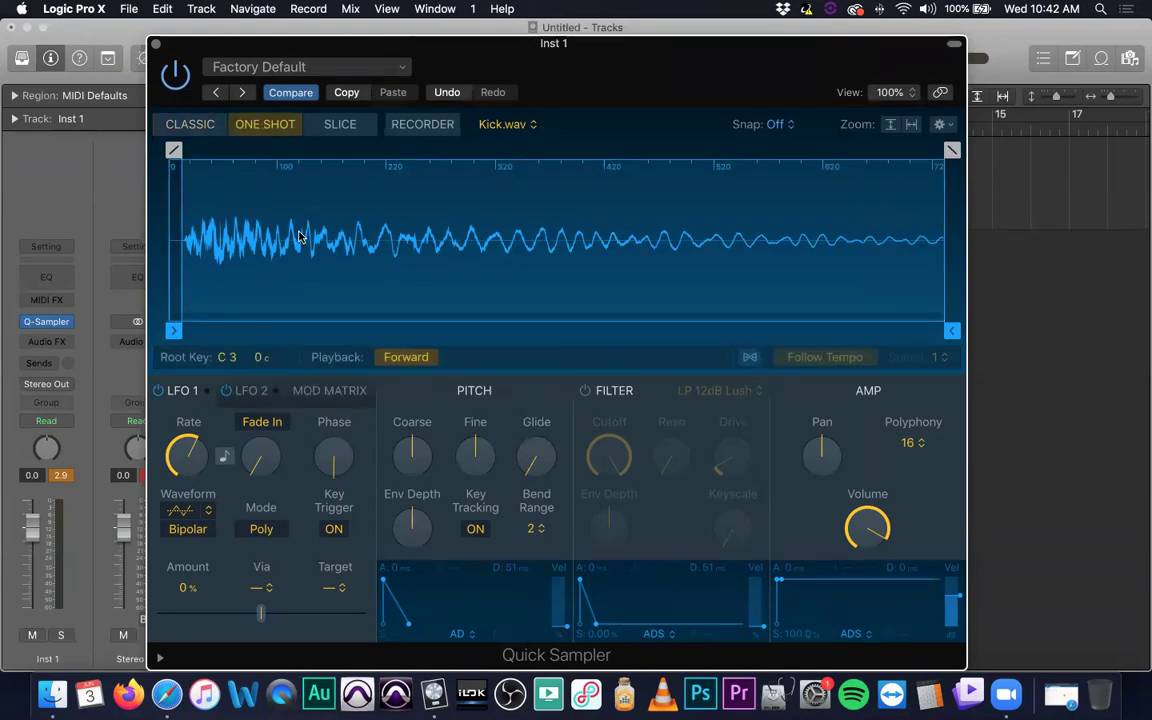
pyautogui.click(200, 125)
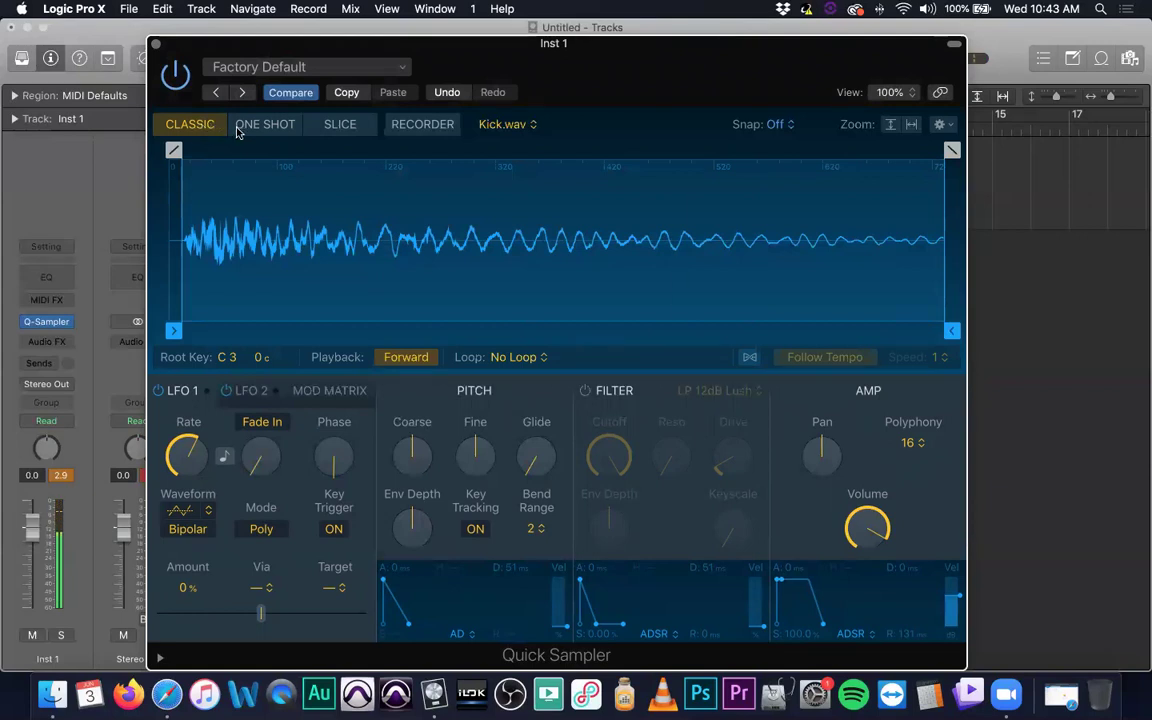
pyautogui.click(238, 130)
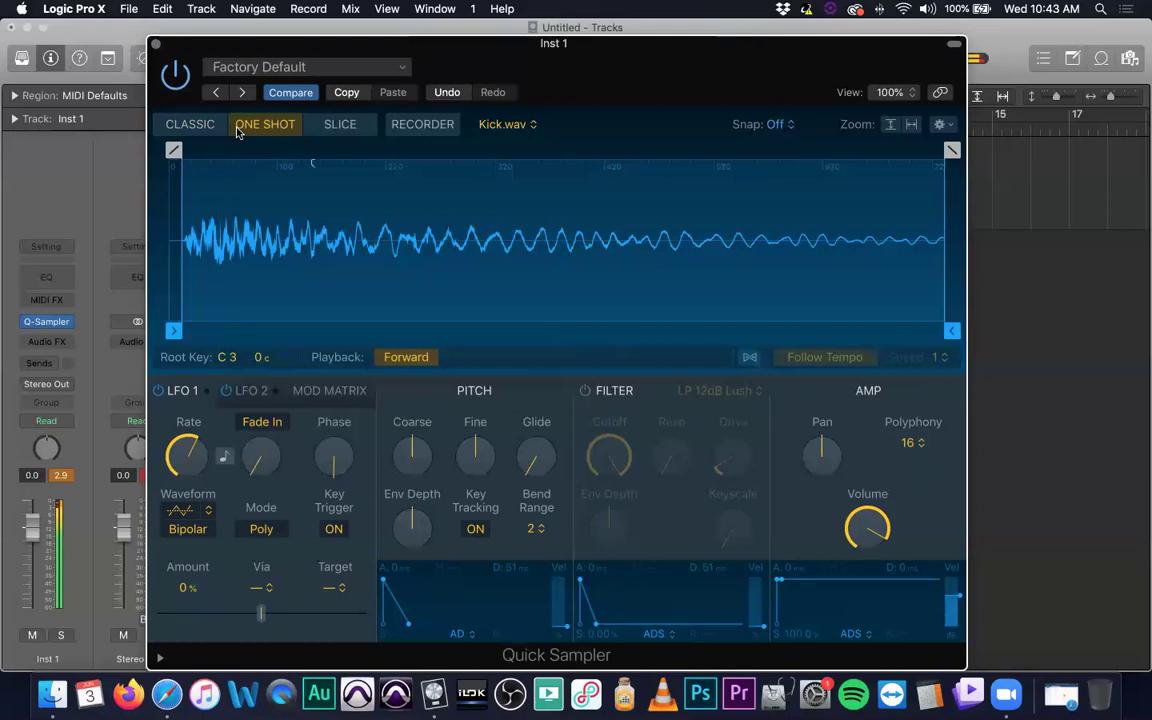
pyautogui.click(476, 529)
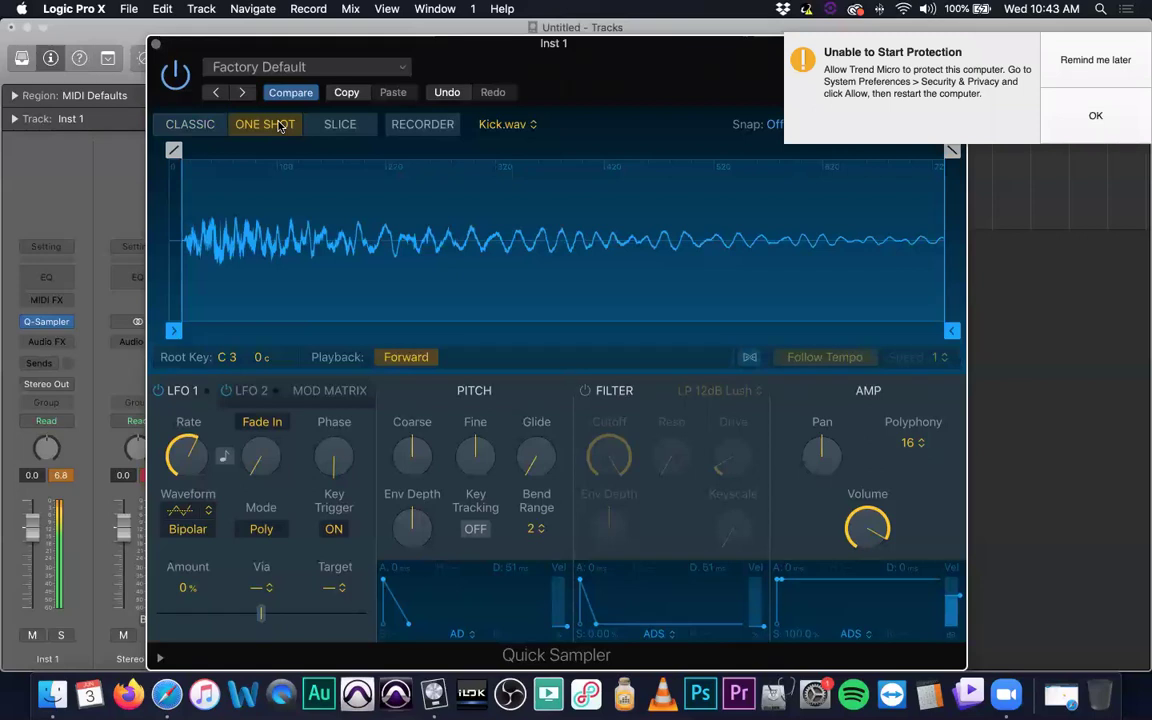
pyautogui.click(1040, 62)
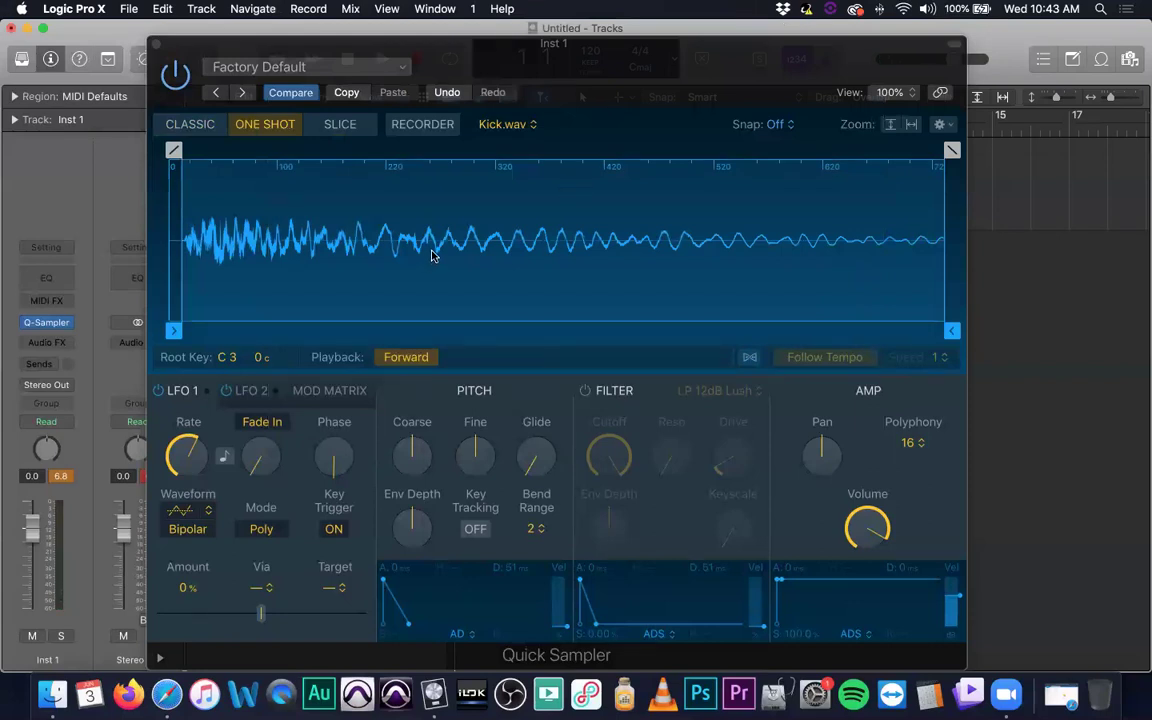
# - Try the kick sample in Slice mode and set Quick Sampler back to Classic mode
pyautogui.click(331, 131)
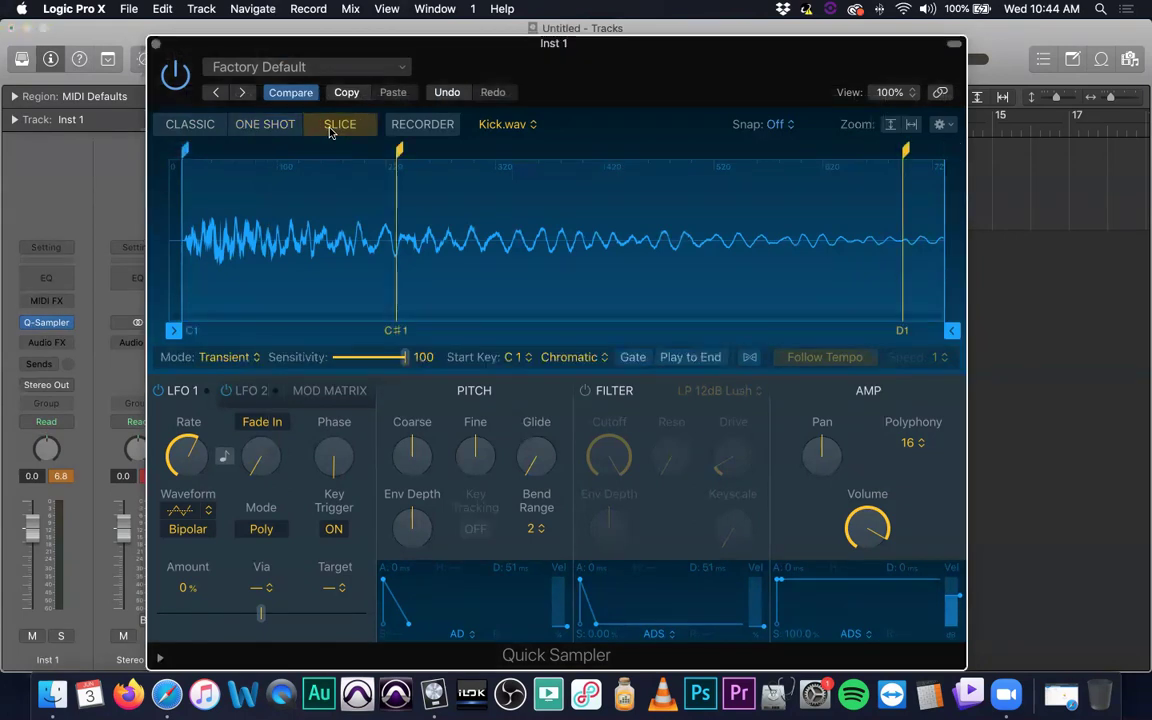
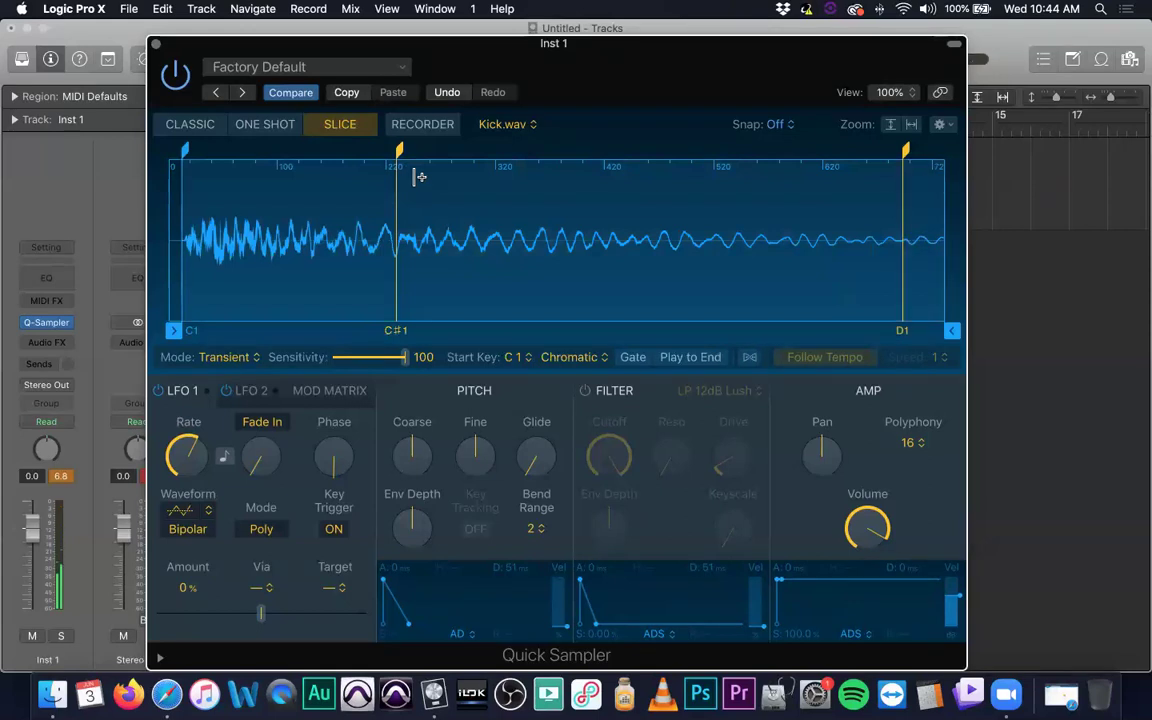
pyautogui.click(203, 125)
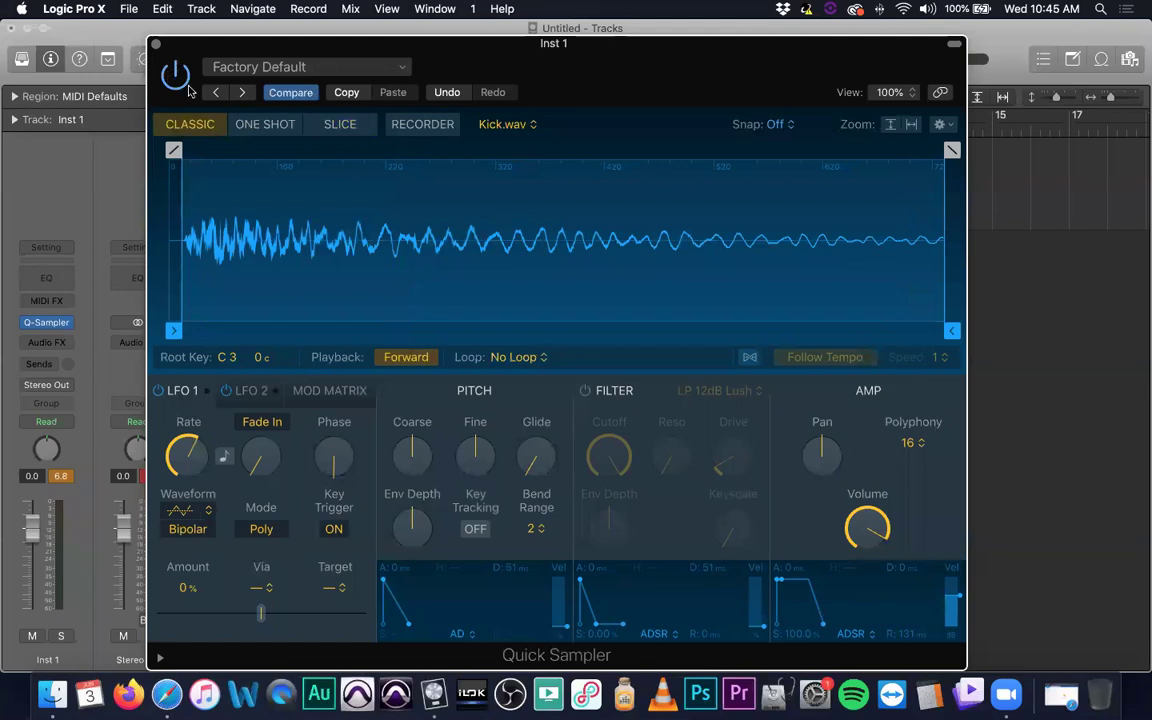
# - Replace the sampler on the Inst 1 track with a fresh, empty Quick Sampler instance and reposition its window
pyautogui.click(157, 45)
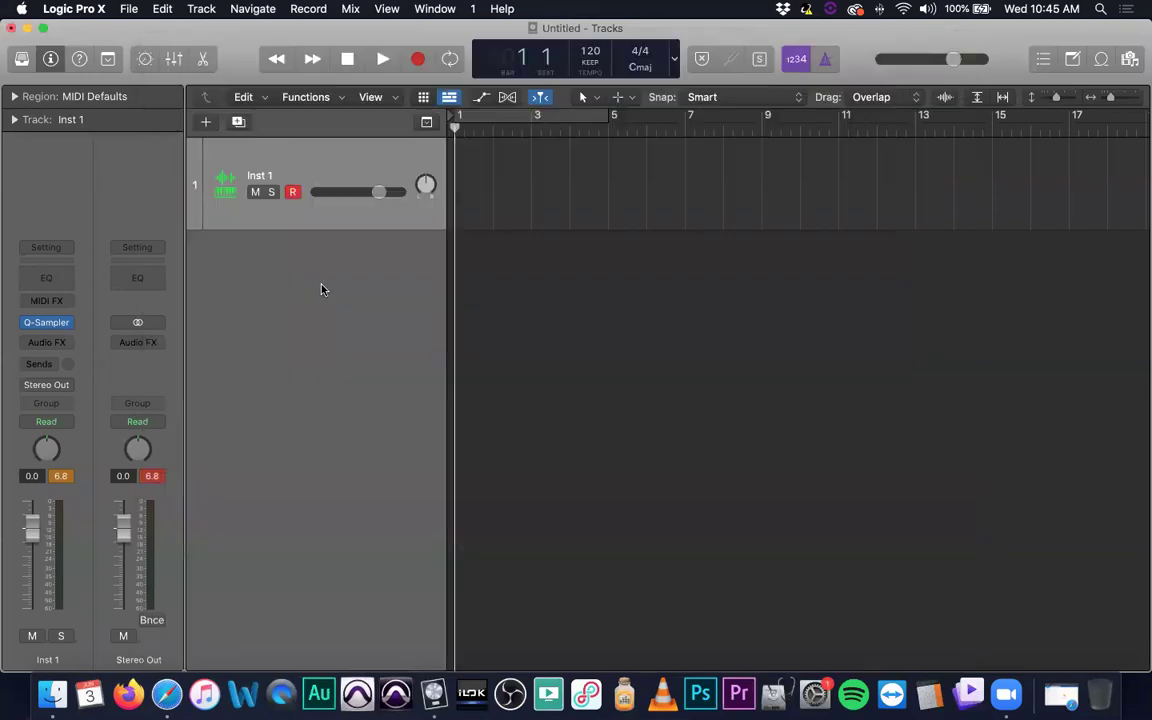
pyautogui.click(70, 322)
pyautogui.click(100, 190)
pyautogui.click(64, 322)
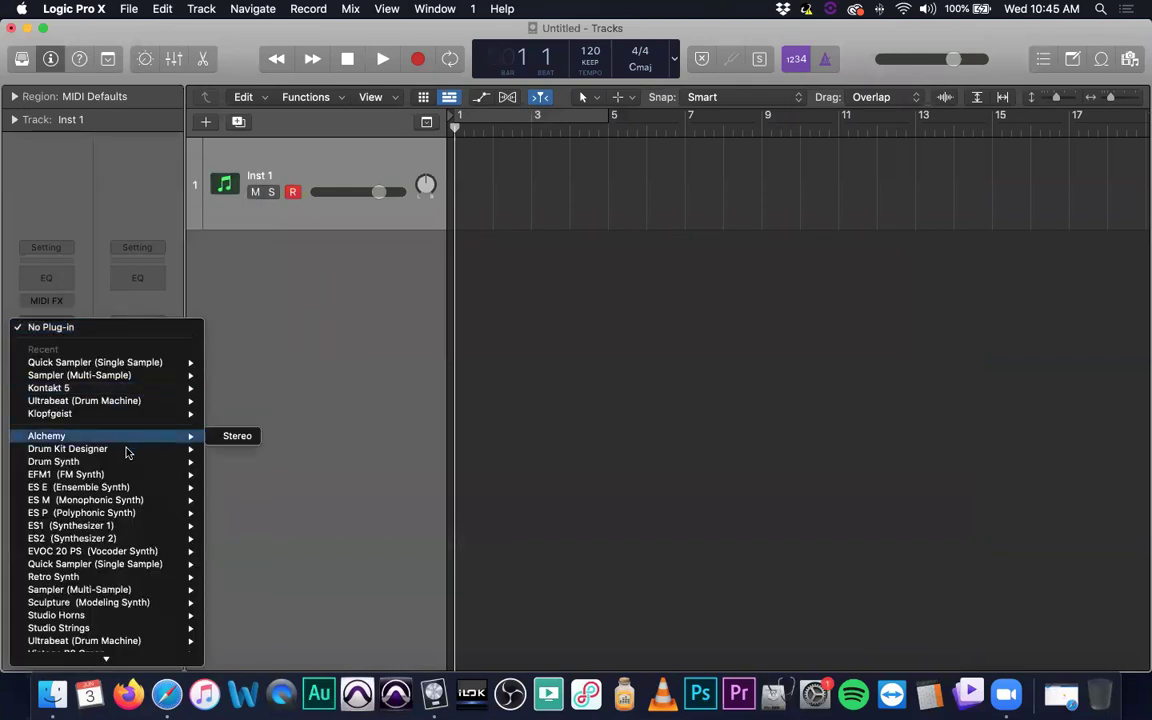
pyautogui.click(147, 564)
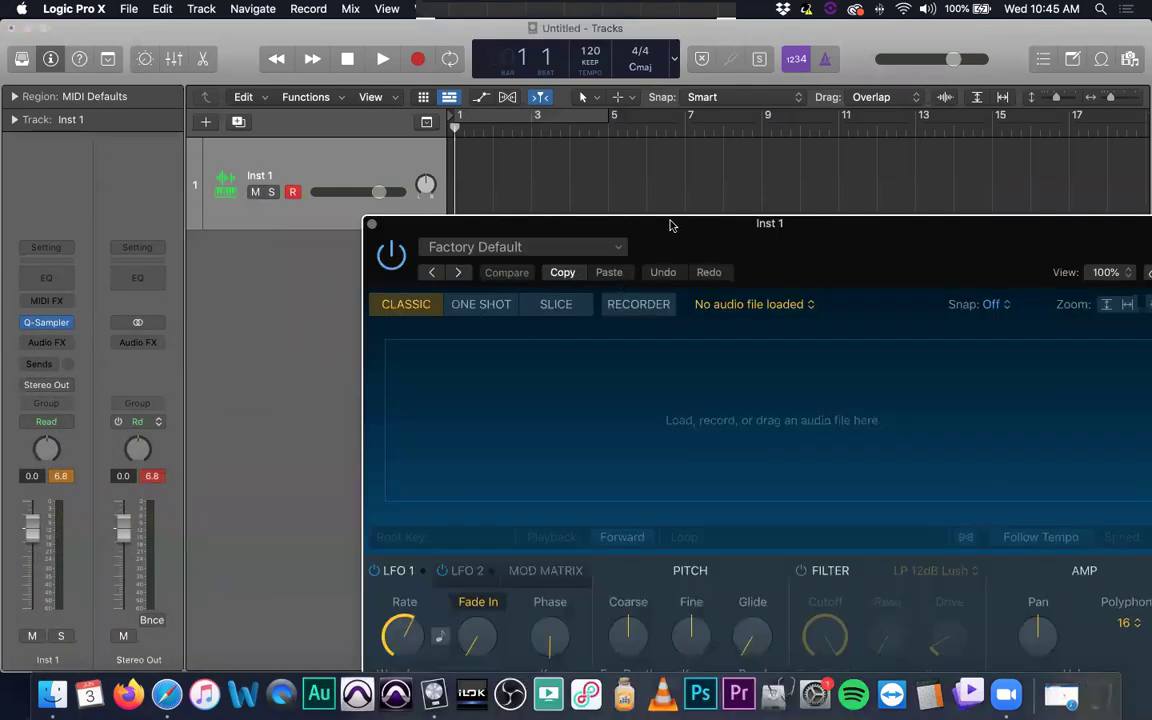
pyautogui.moveTo(670, 225); pyautogui.dragTo(420, 90)
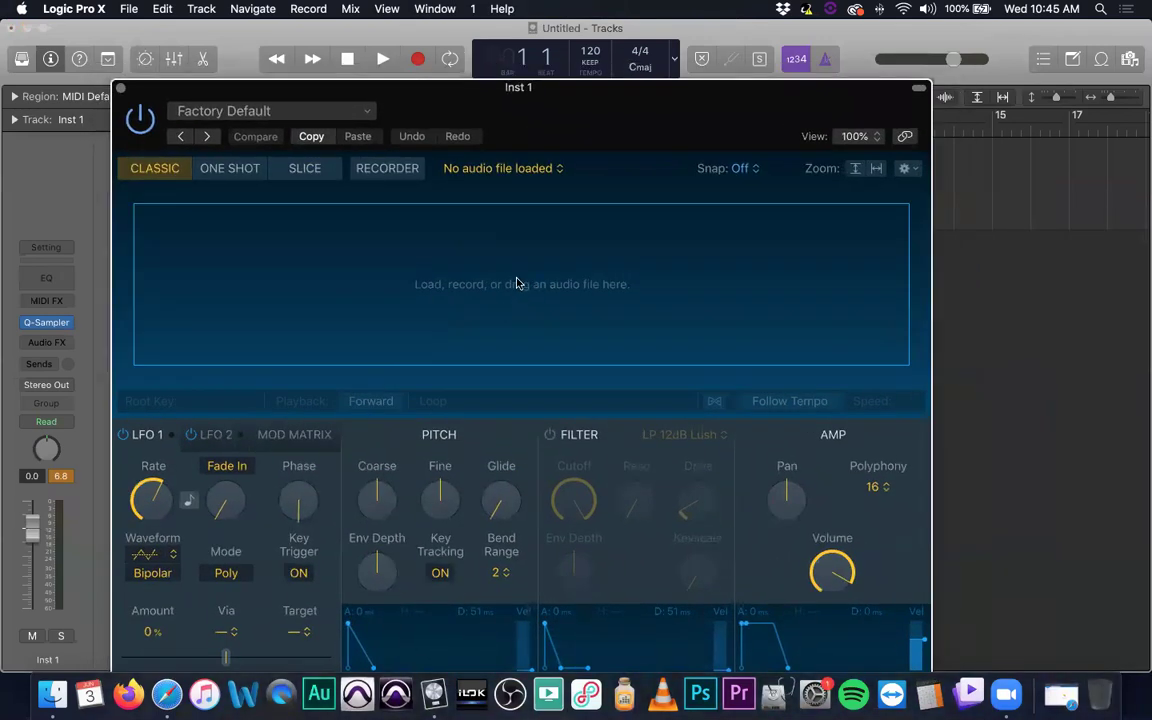
pyautogui.click(486, 276)
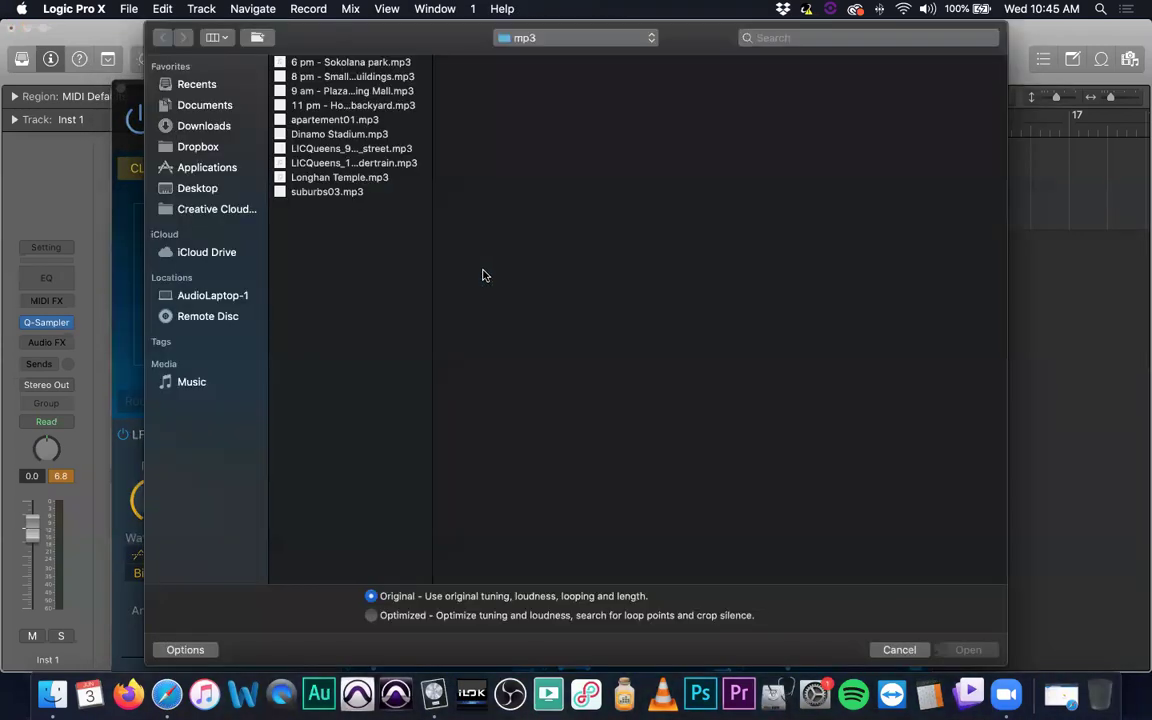
pyautogui.press('Escape')
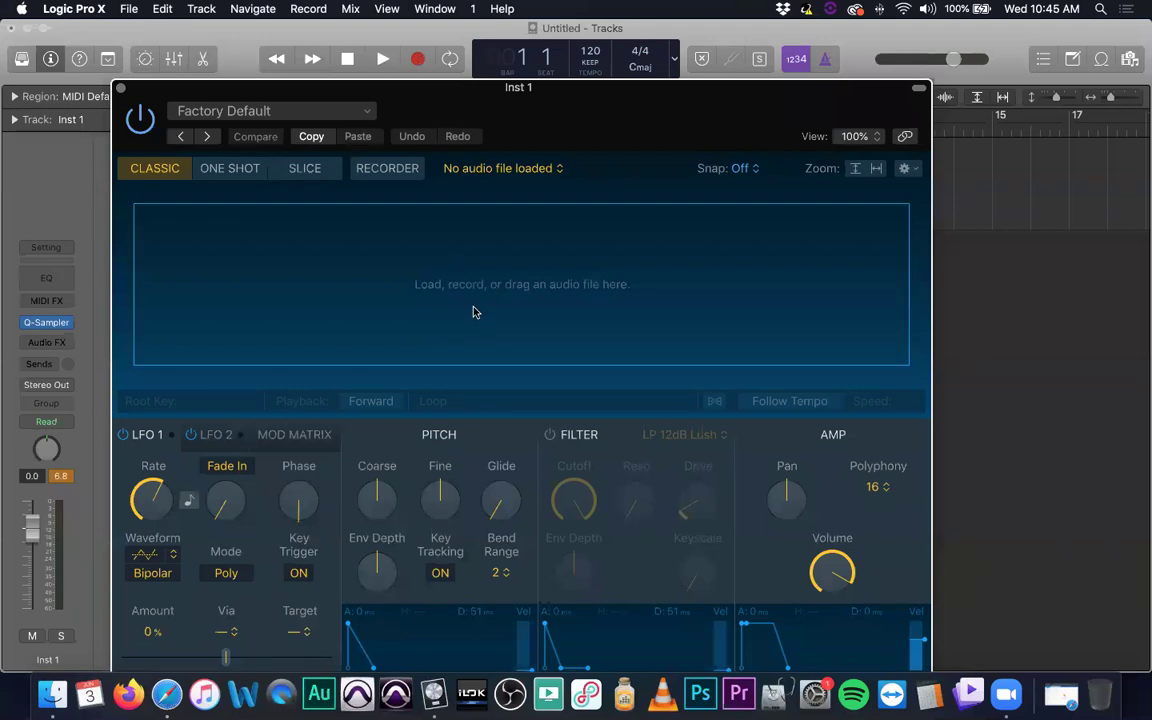
pyautogui.click(363, 279)
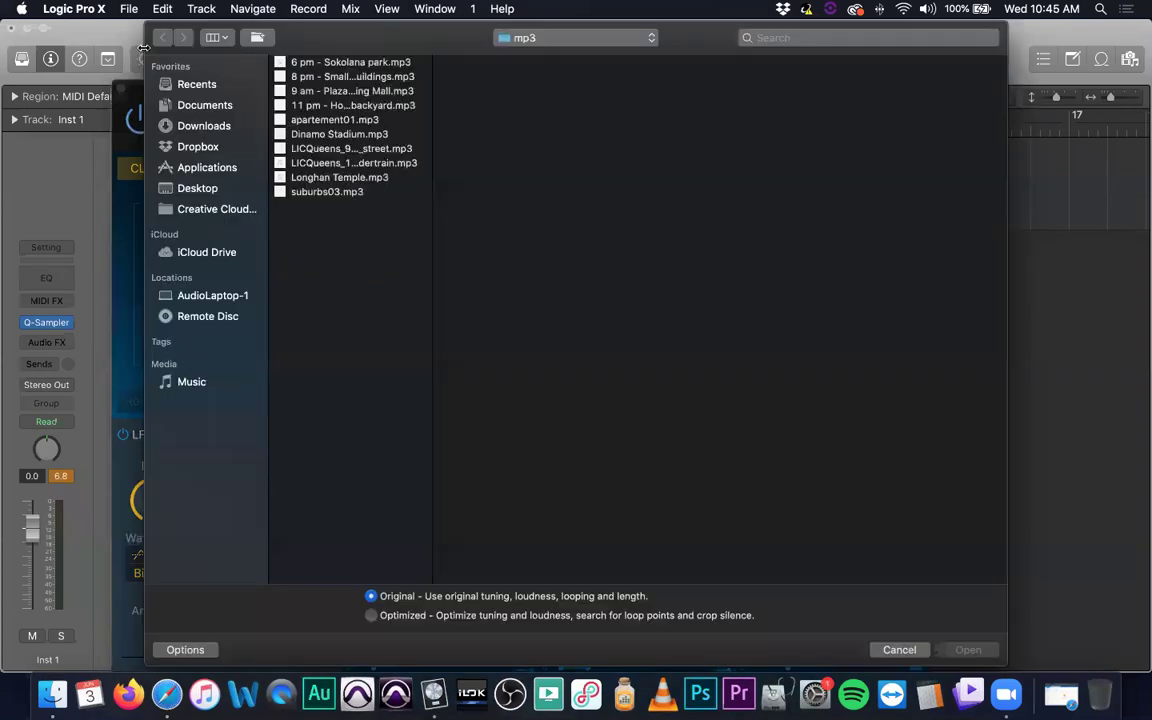
pyautogui.press('Escape')
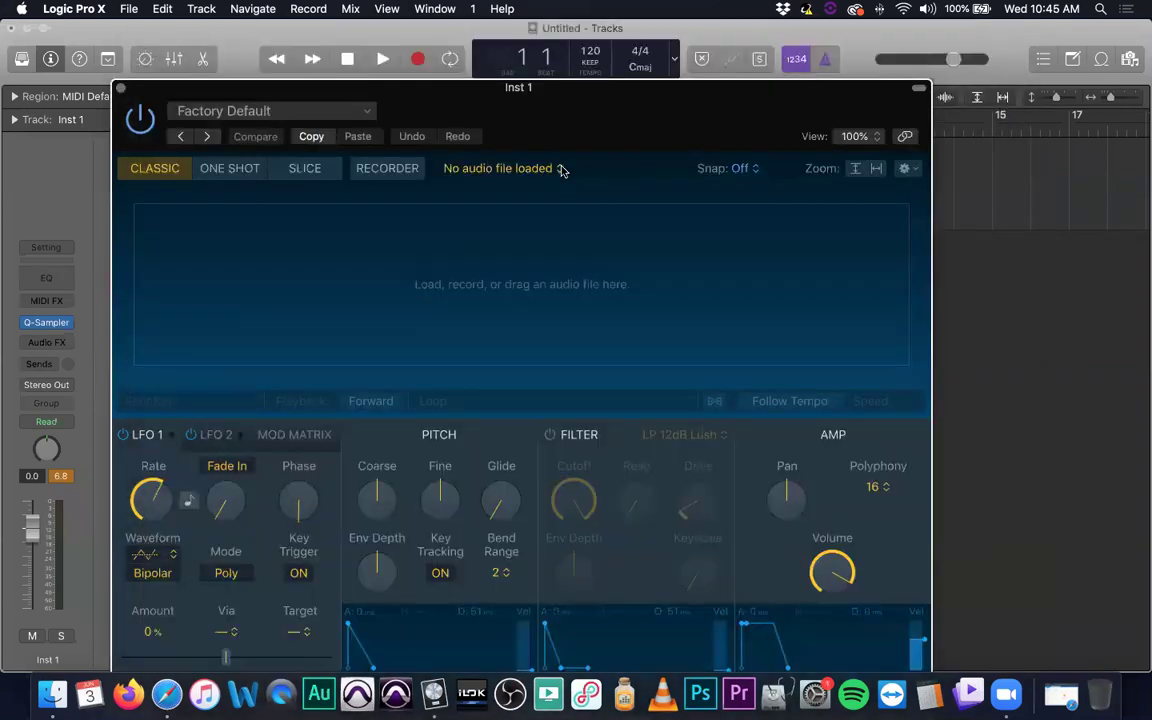
pyautogui.click(505, 162)
pyautogui.click(640, 182)
# - Record a new sample about 4.9 s long from Input 1 with the Quick Sampler's recorder
pyautogui.click(392, 169)
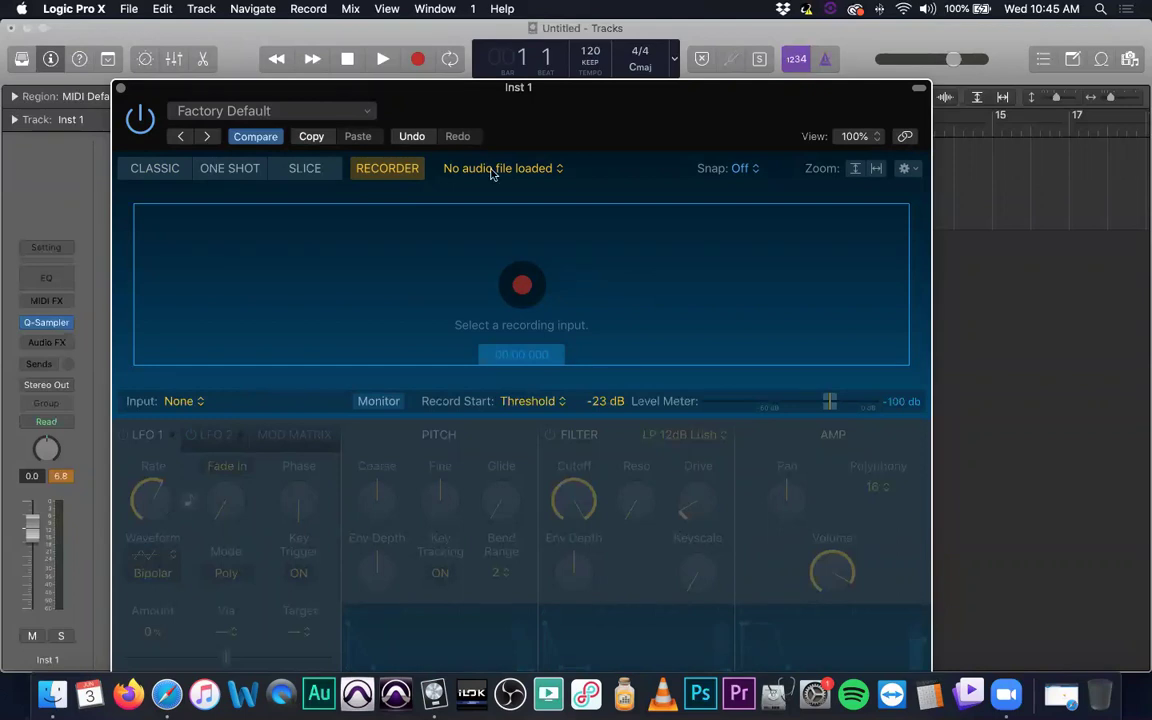
pyautogui.click(203, 401)
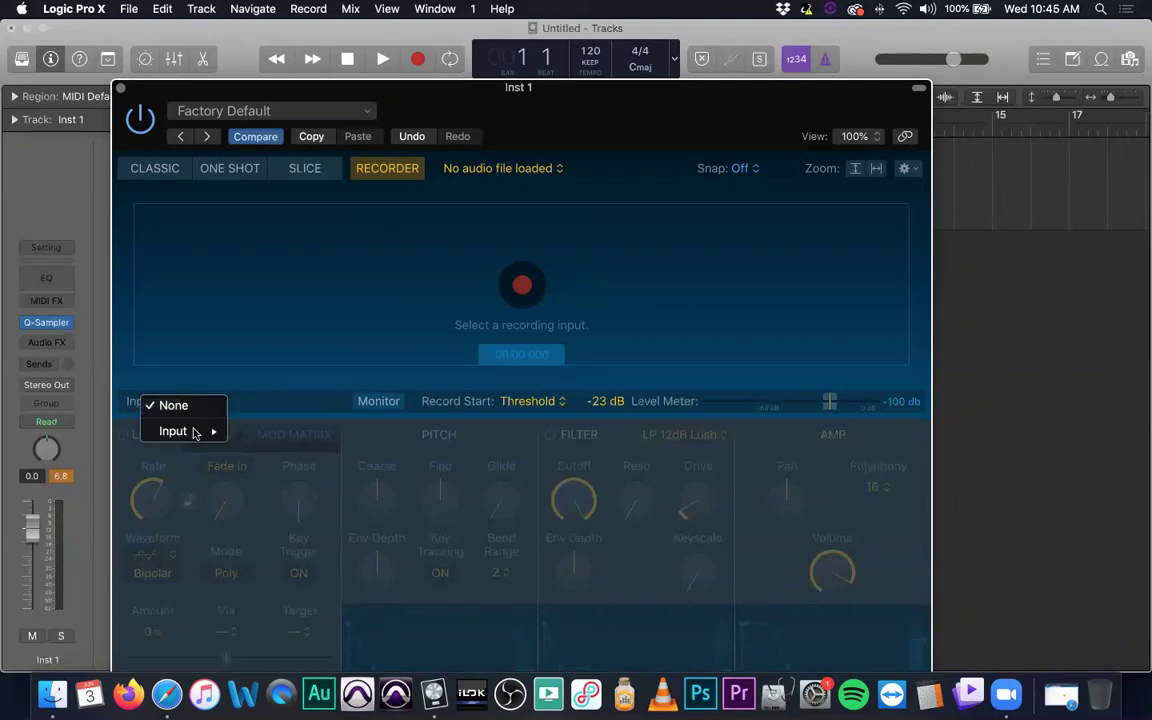
pyautogui.moveTo(208, 431)
pyautogui.click(275, 430)
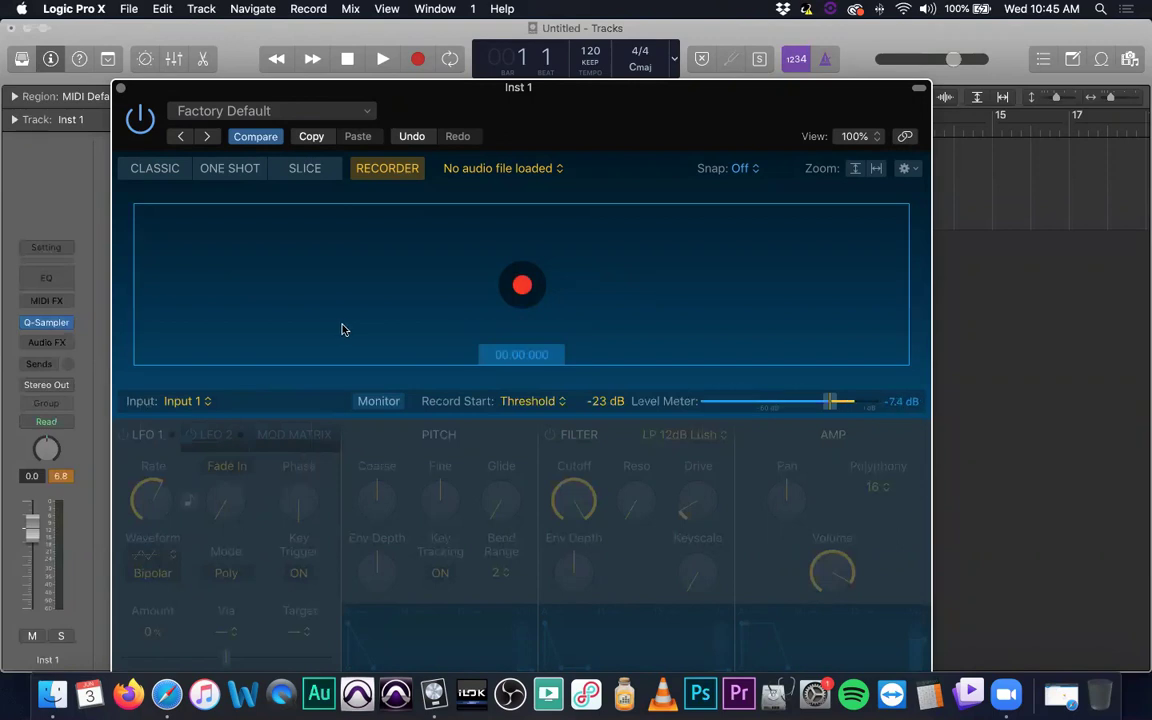
pyautogui.click(522, 286)
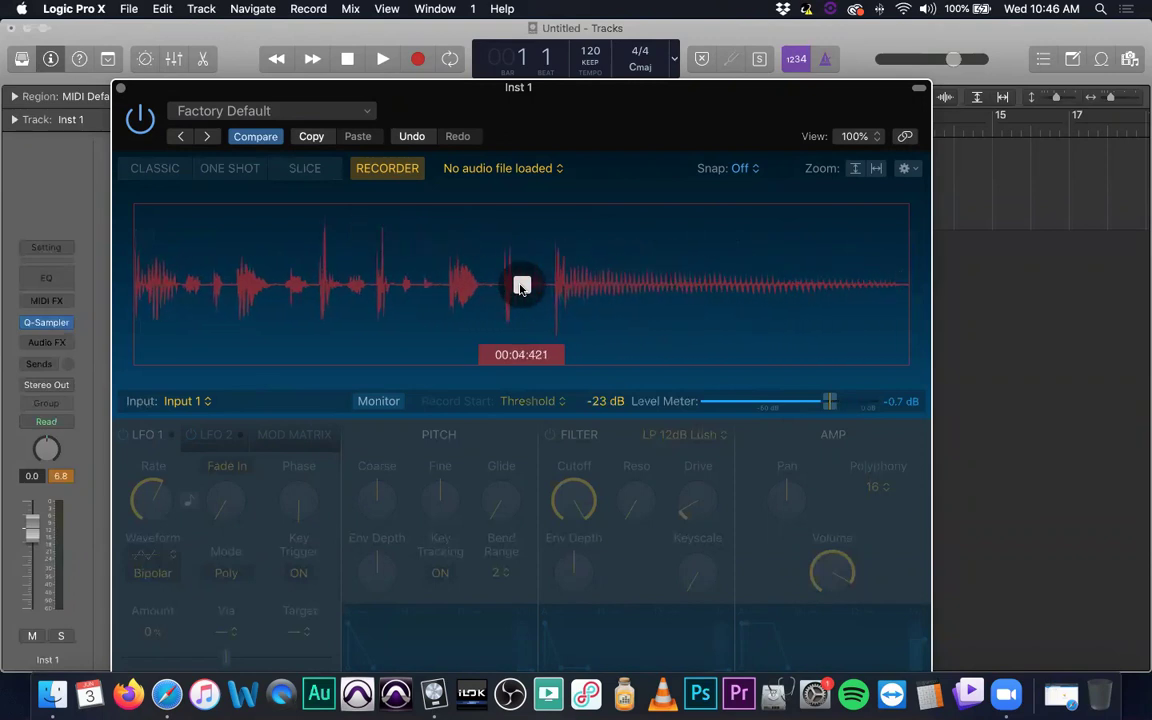
pyautogui.click(522, 286)
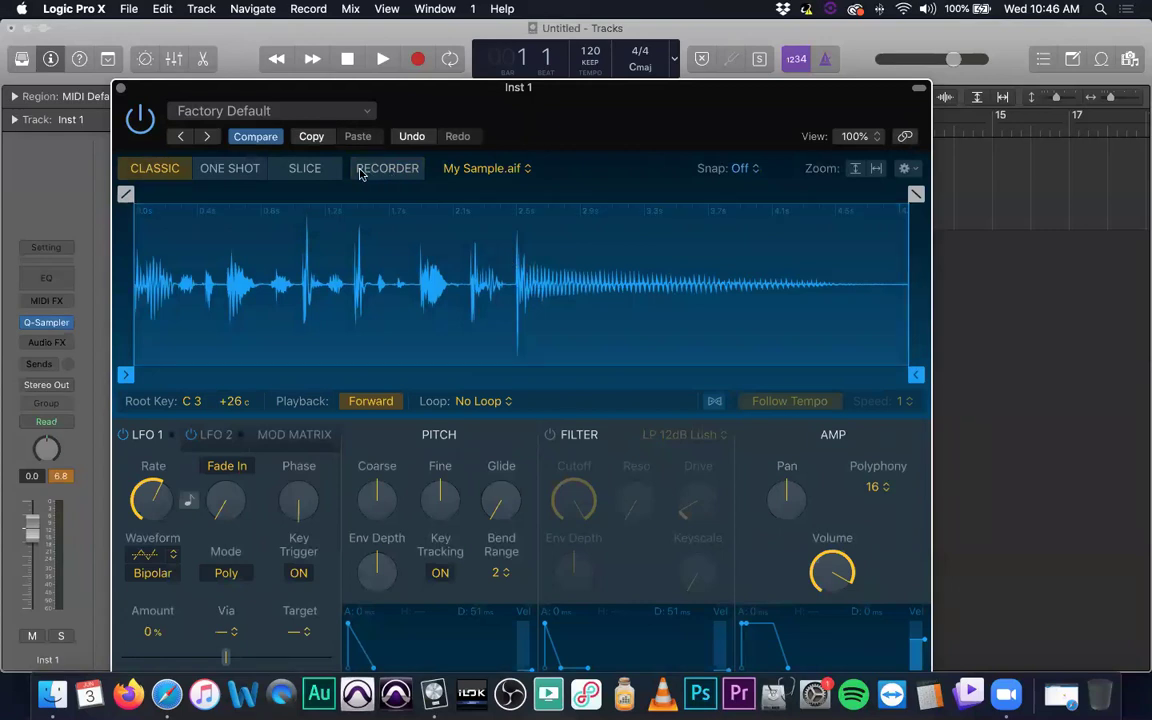
# - Switch the sample to Slice mode, moving the last slice marker past the decaying tail and trimming the sample end to about 4.438 s
pyautogui.click(305, 166)
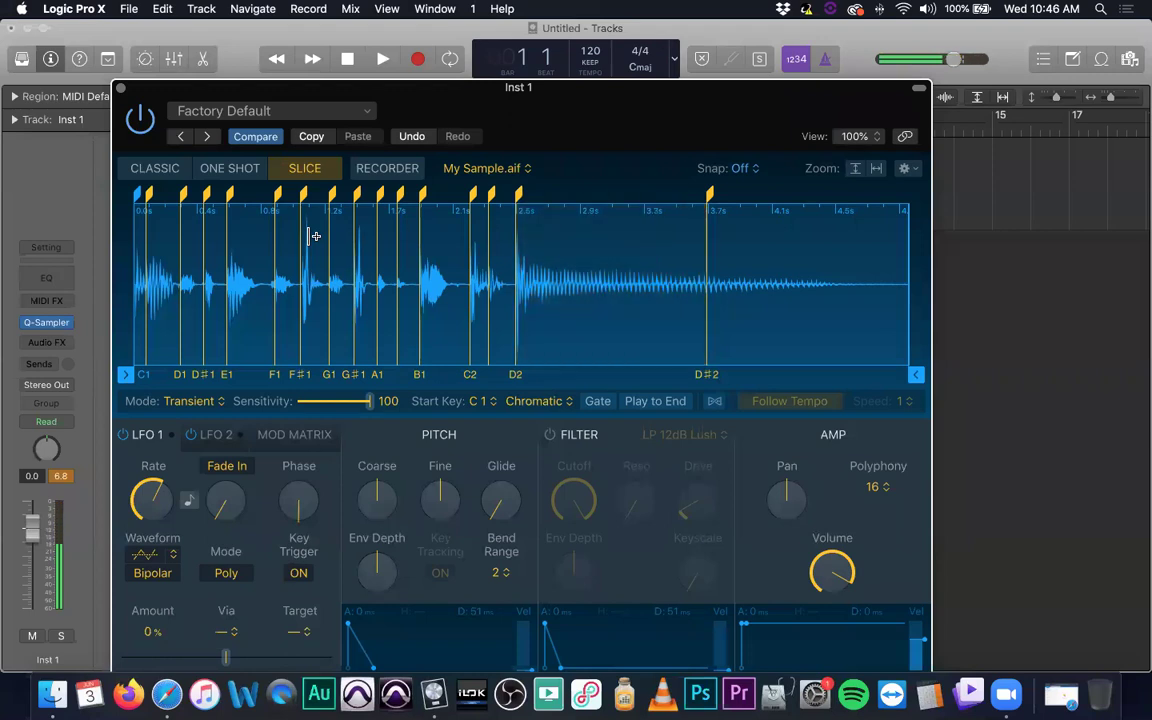
pyautogui.moveTo(848, 194)
pyautogui.moveTo(848, 194)
pyautogui.mouseDown()
pyautogui.moveTo(975, 202)
pyautogui.moveTo(852, 192)
pyautogui.mouseUp()
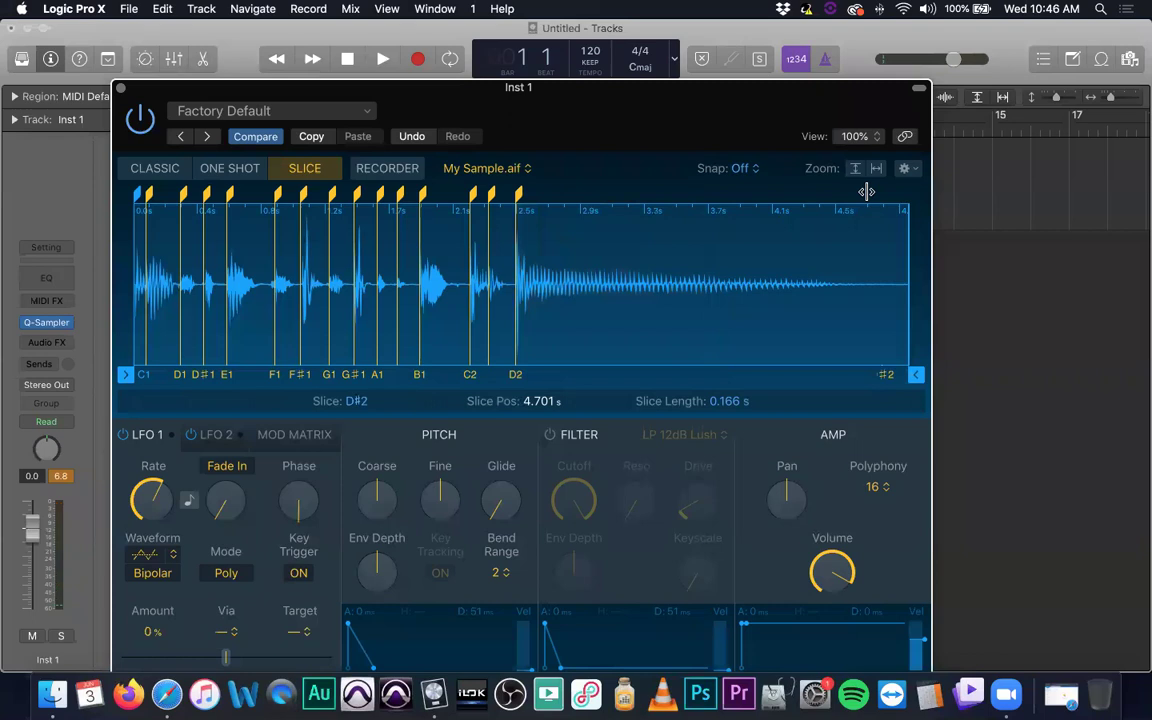
pyautogui.moveTo(915, 378); pyautogui.dragTo(848, 376)
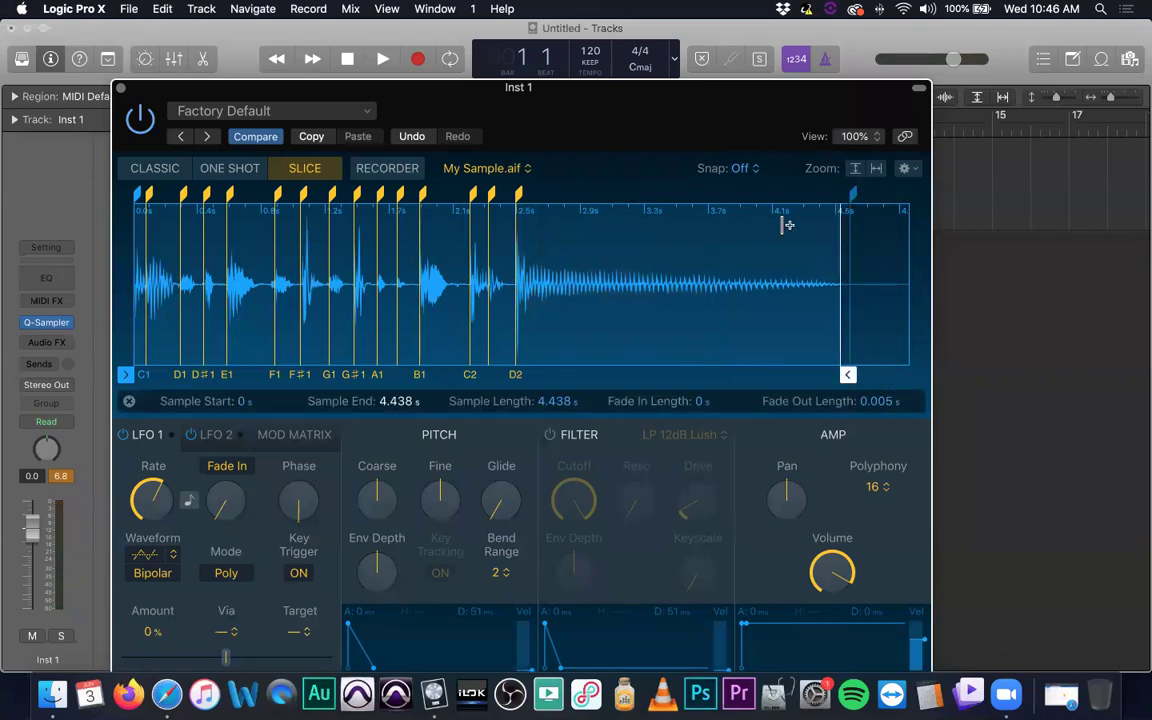
# - Raise the system volume and audition the individual slices of the recorded sample, including the long D2 slice
pyautogui.press('XF86AudioRaiseVolume')
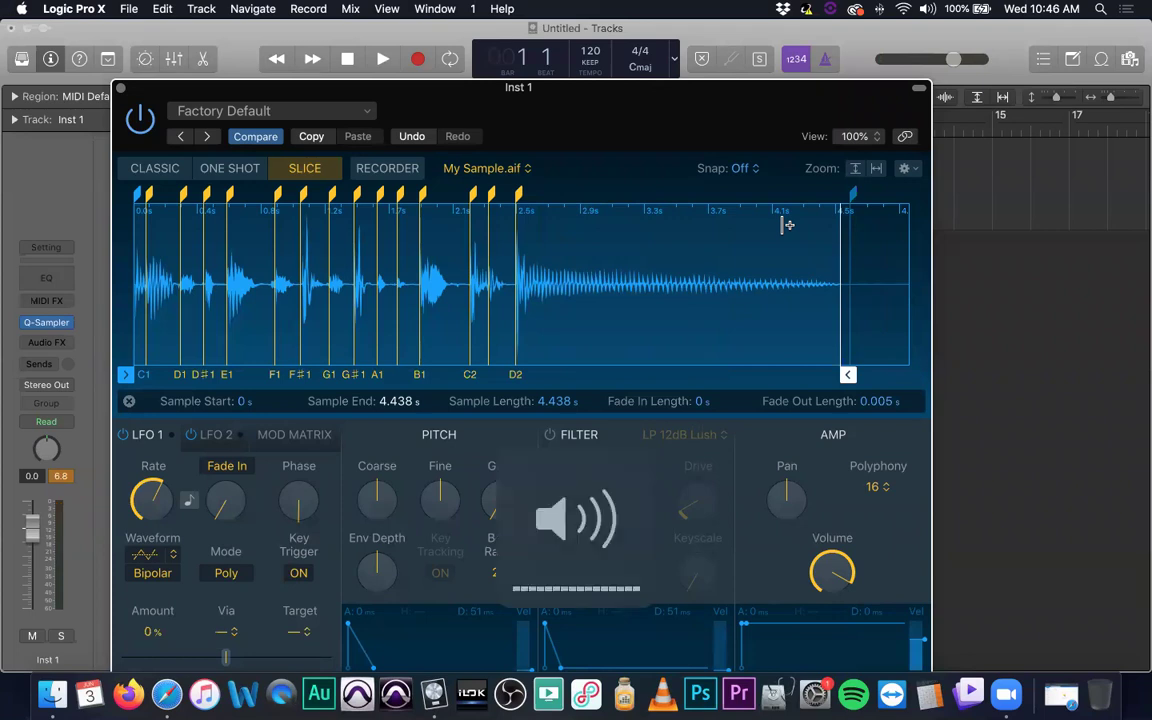
pyautogui.click(788, 225)
pyautogui.click(788, 225)
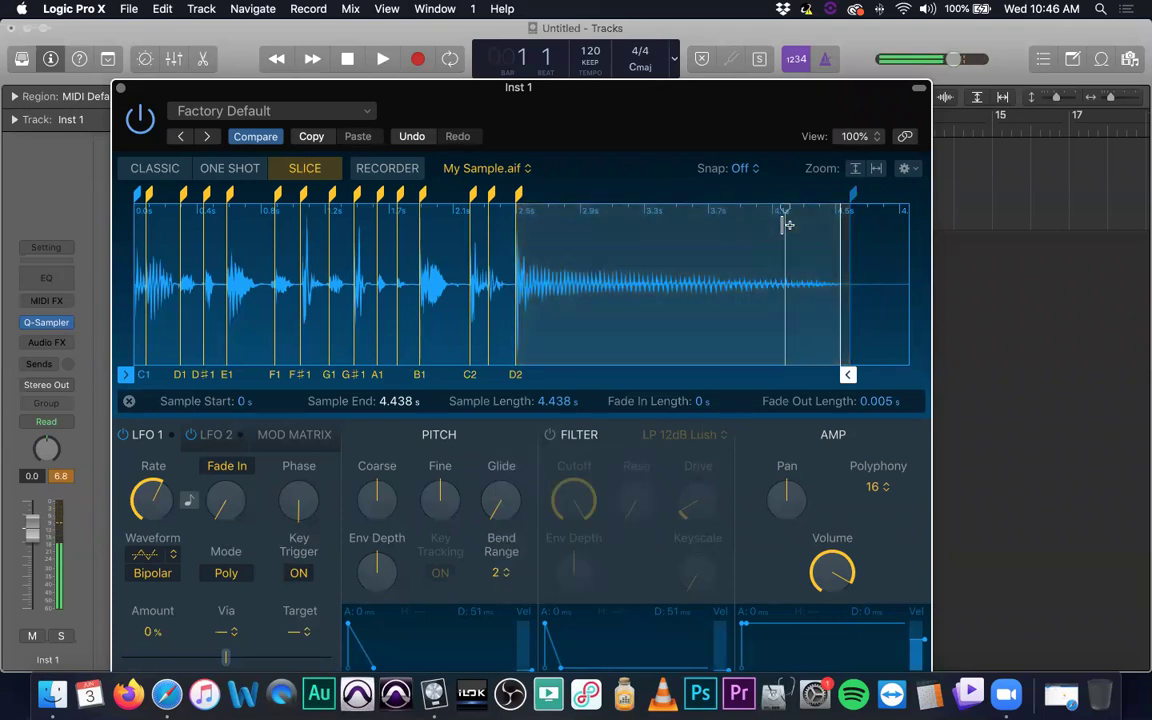
pyautogui.click(788, 225)
pyautogui.click(788, 225)
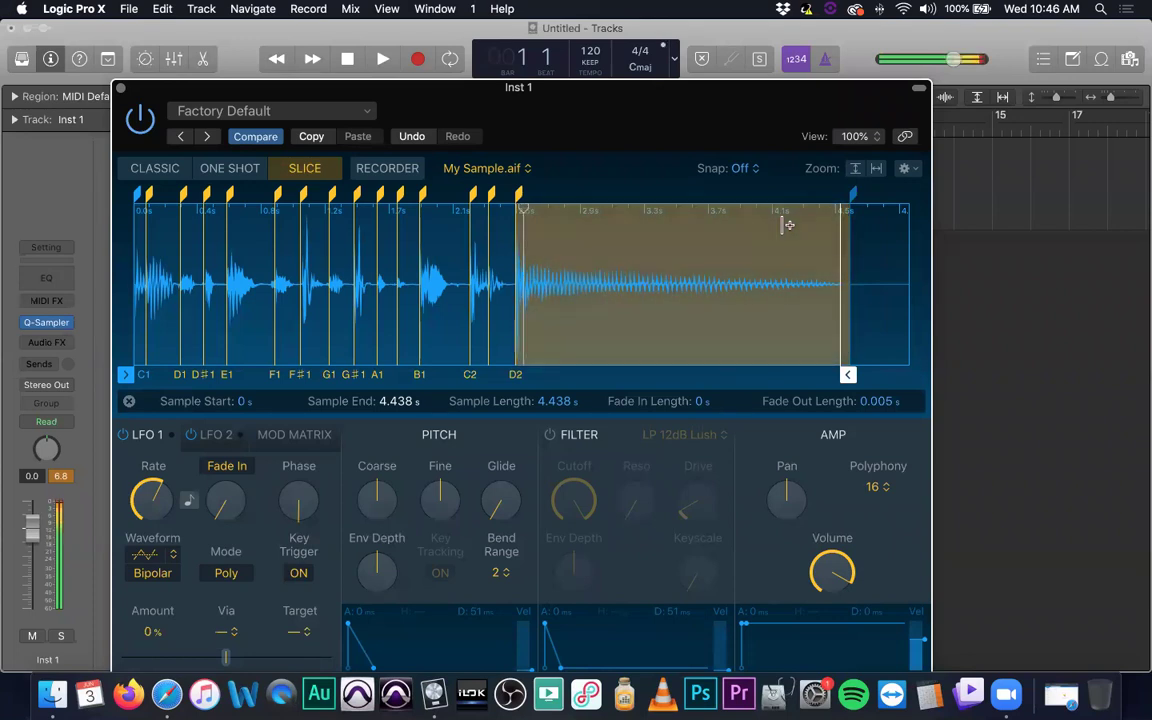
pyautogui.click(788, 225)
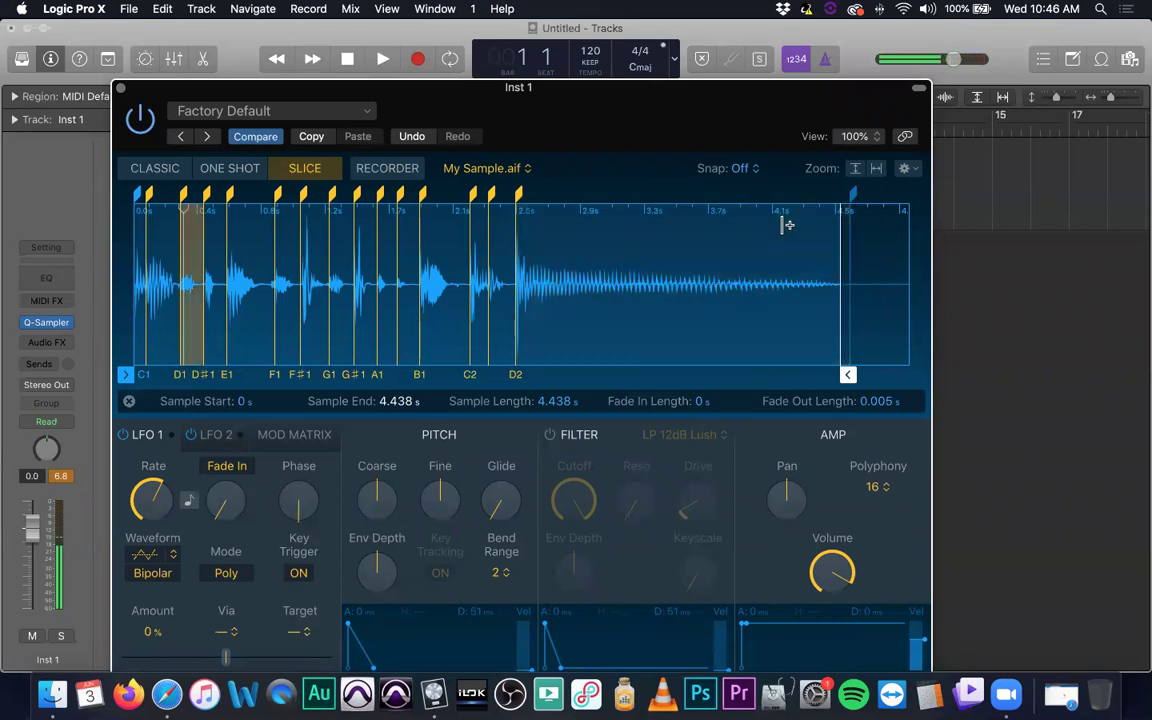
pyautogui.click(788, 225)
pyautogui.click(788, 225)
pyautogui.click(788, 225)
pyautogui.click(788, 225)
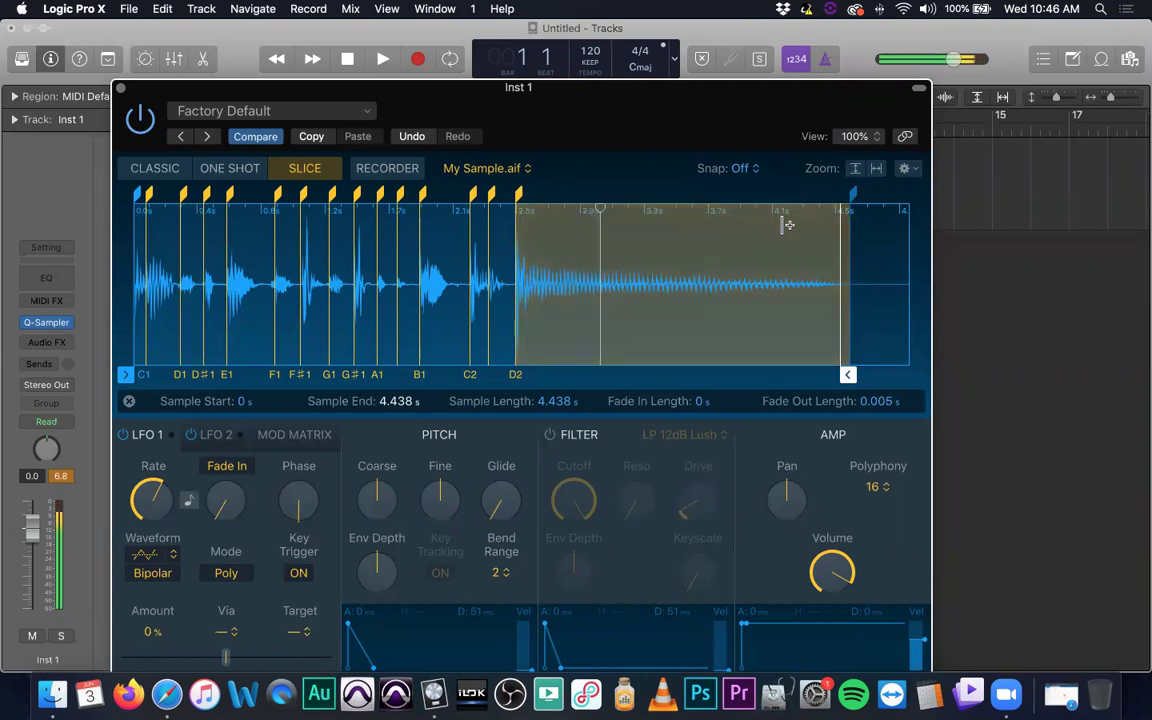
pyautogui.click(788, 225)
pyautogui.click(788, 225)
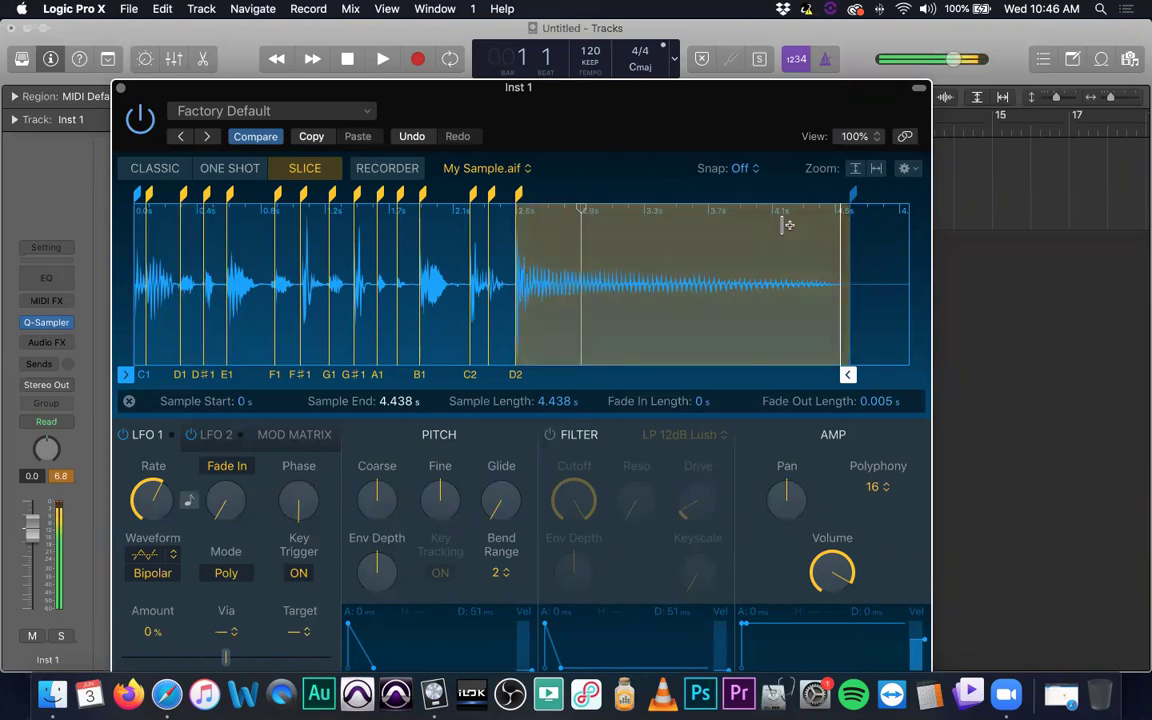
pyautogui.click(788, 225)
pyautogui.click(788, 225)
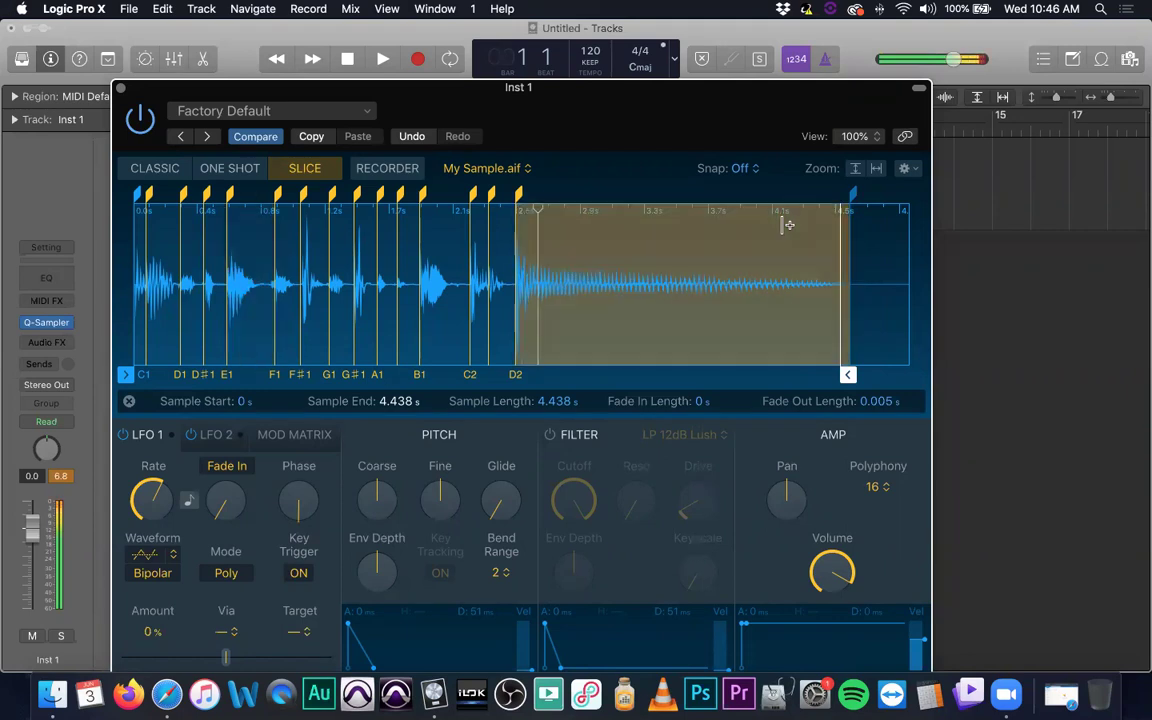
pyautogui.click(788, 225)
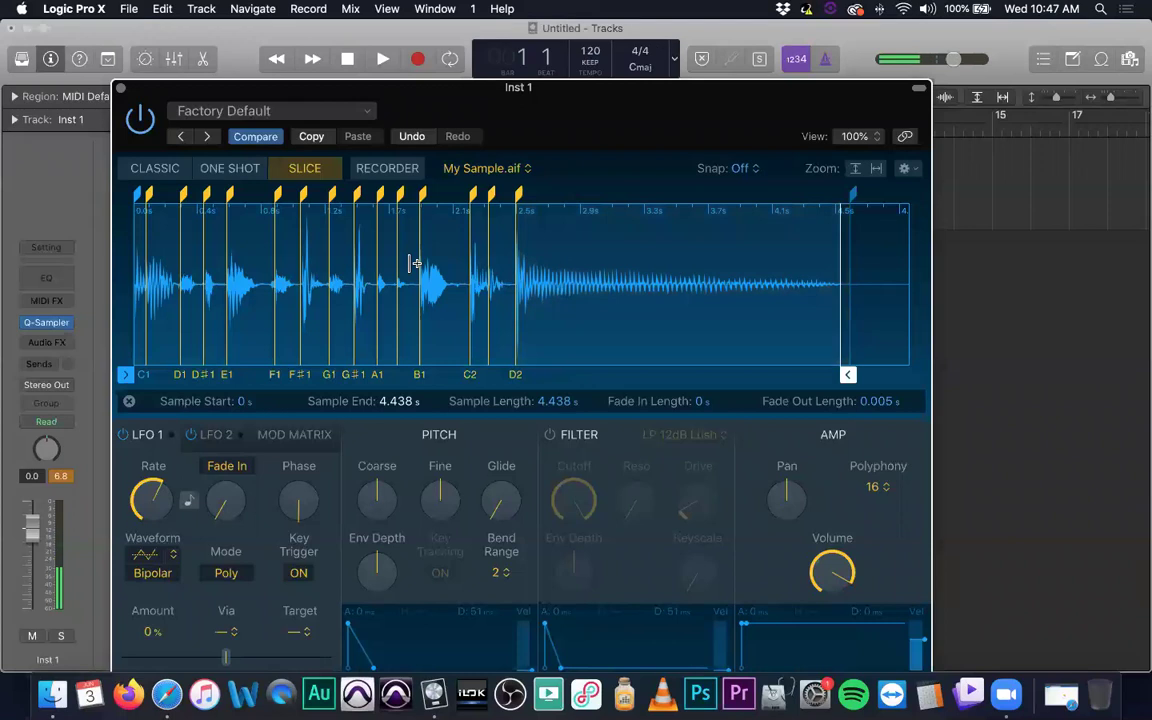
# - Audition the F#1 slice and show the modulation matrix in place of the LFO settings
pyautogui.moveTo(369, 89); pyautogui.dragTo(400, 61)
pyautogui.click(357, 272)
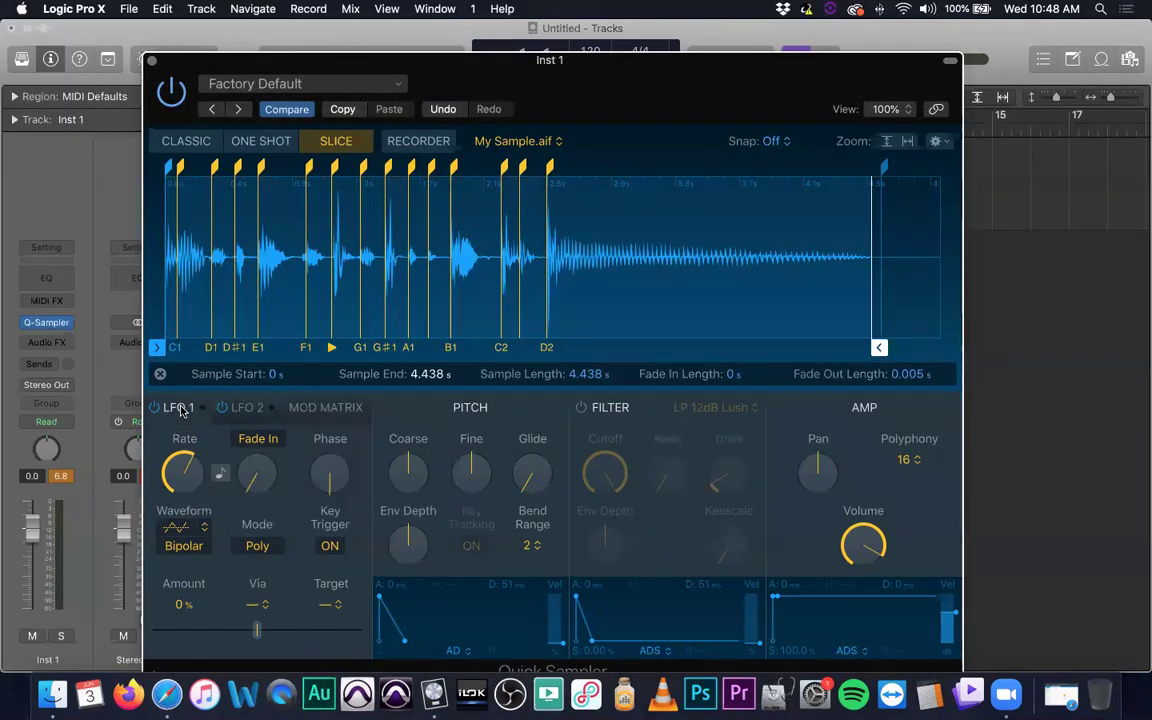
pyautogui.click(327, 409)
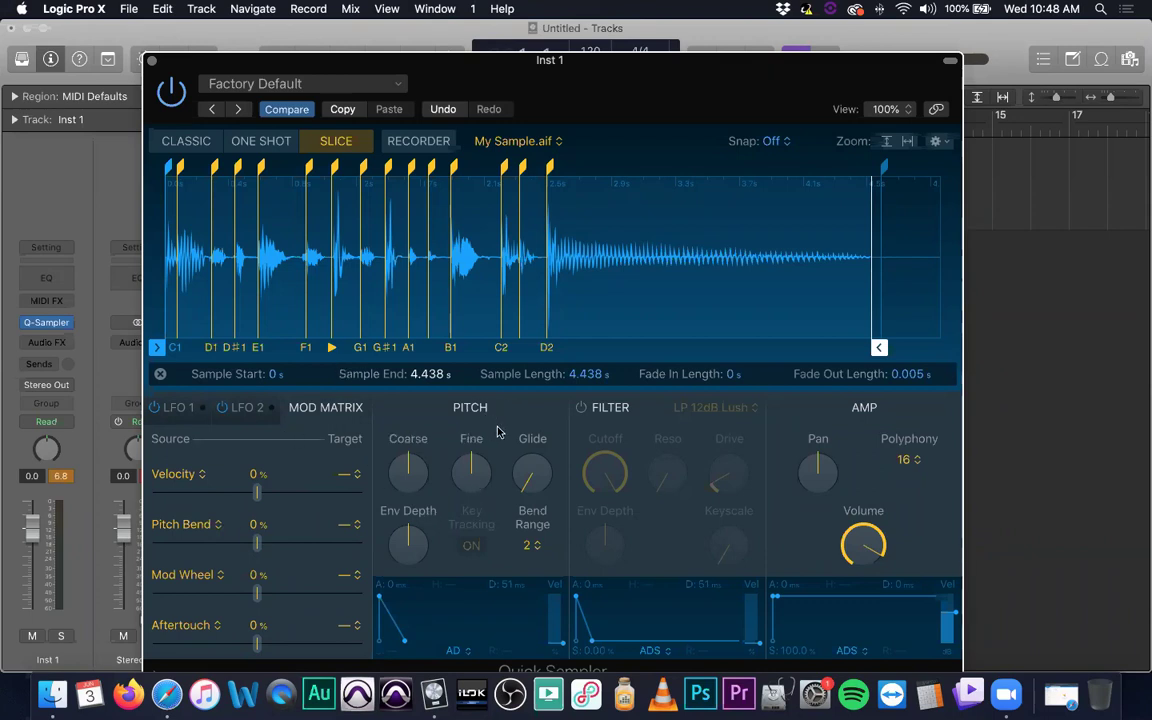
# - Enable the LP 12dB Lush filter with raised resonance and envelope depth, a lowered cutoff and drive at about 26.7%
pyautogui.click(581, 408)
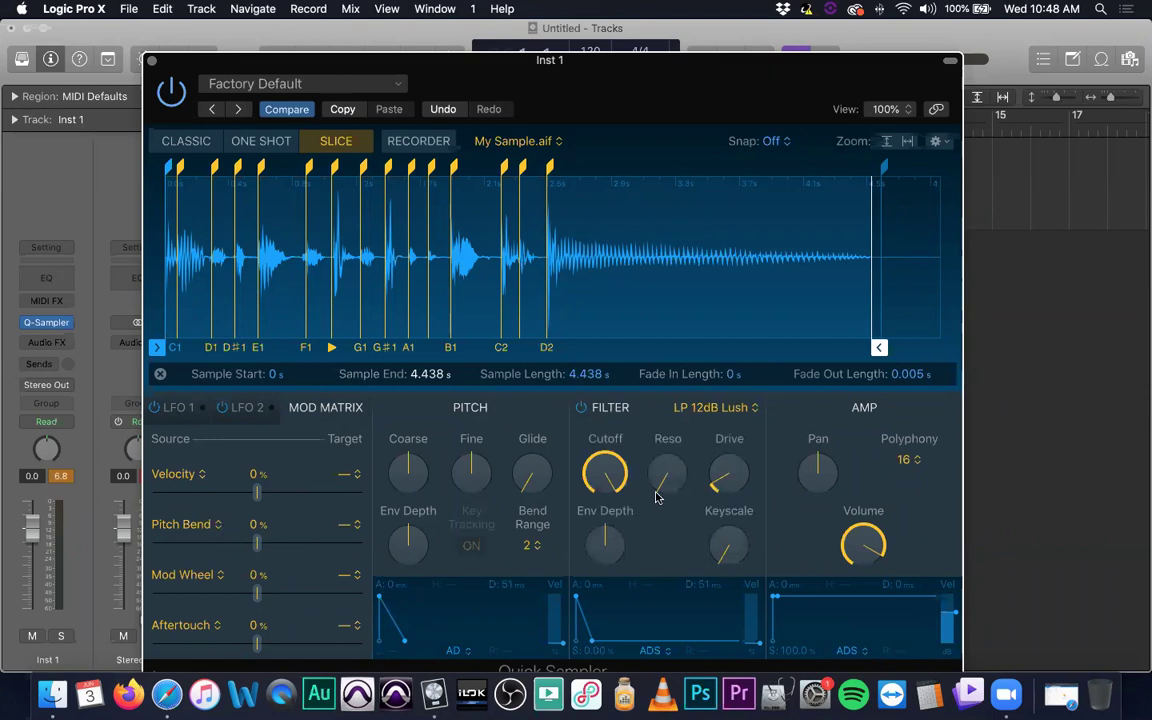
pyautogui.moveTo(707, 483); pyautogui.dragTo(640, 442)
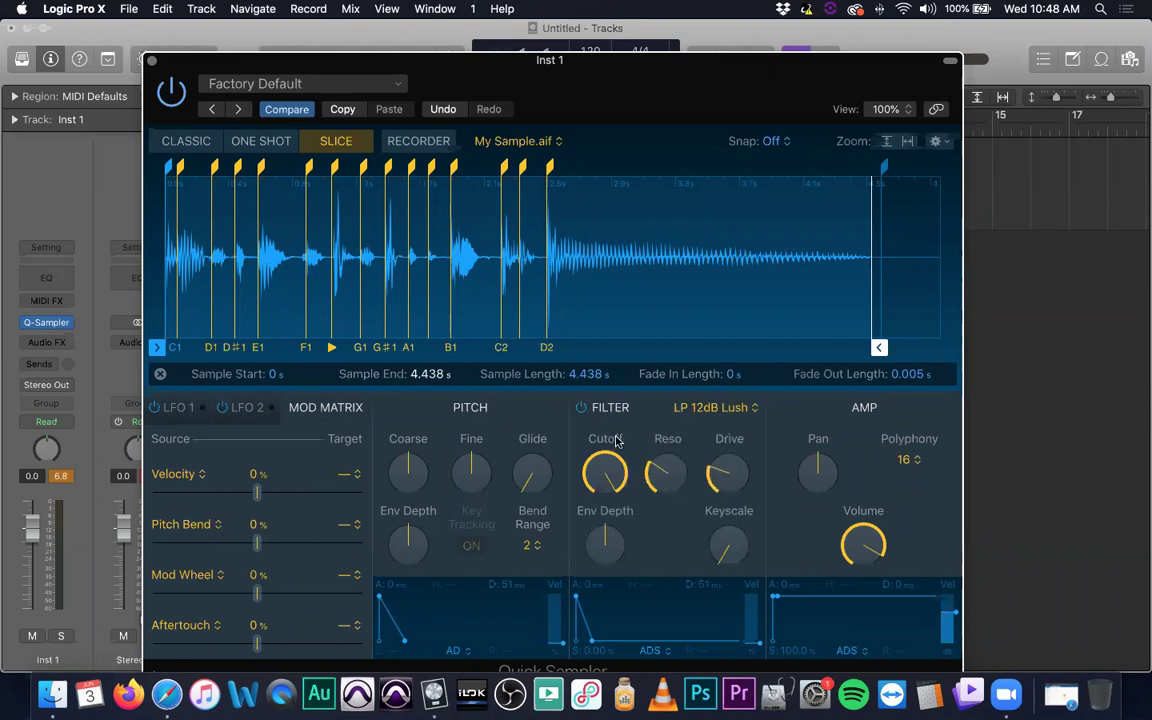
pyautogui.moveTo(607, 497); pyautogui.dragTo(602, 544)
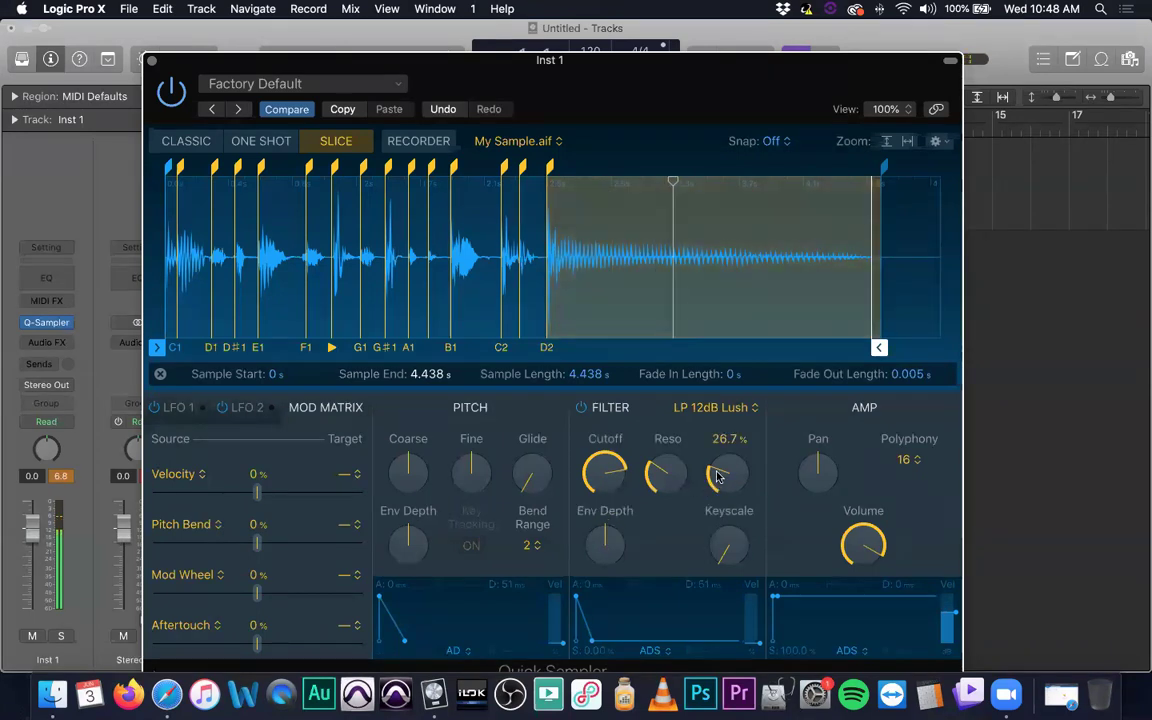
pyautogui.moveTo(605, 545); pyautogui.dragTo(585, 460)
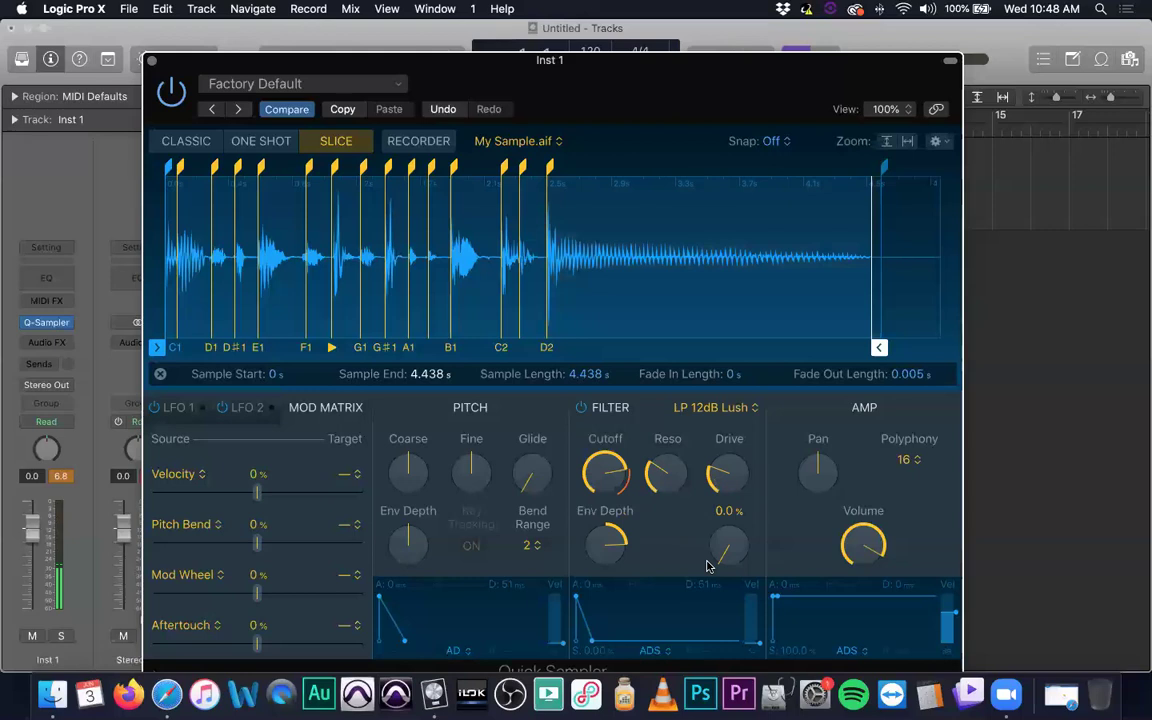
# - Lower the filter resonance to about 20.4% and raise the drive past halfway, with keyscale at 0%
pyautogui.moveTo(726, 583); pyautogui.dragTo(730, 650)
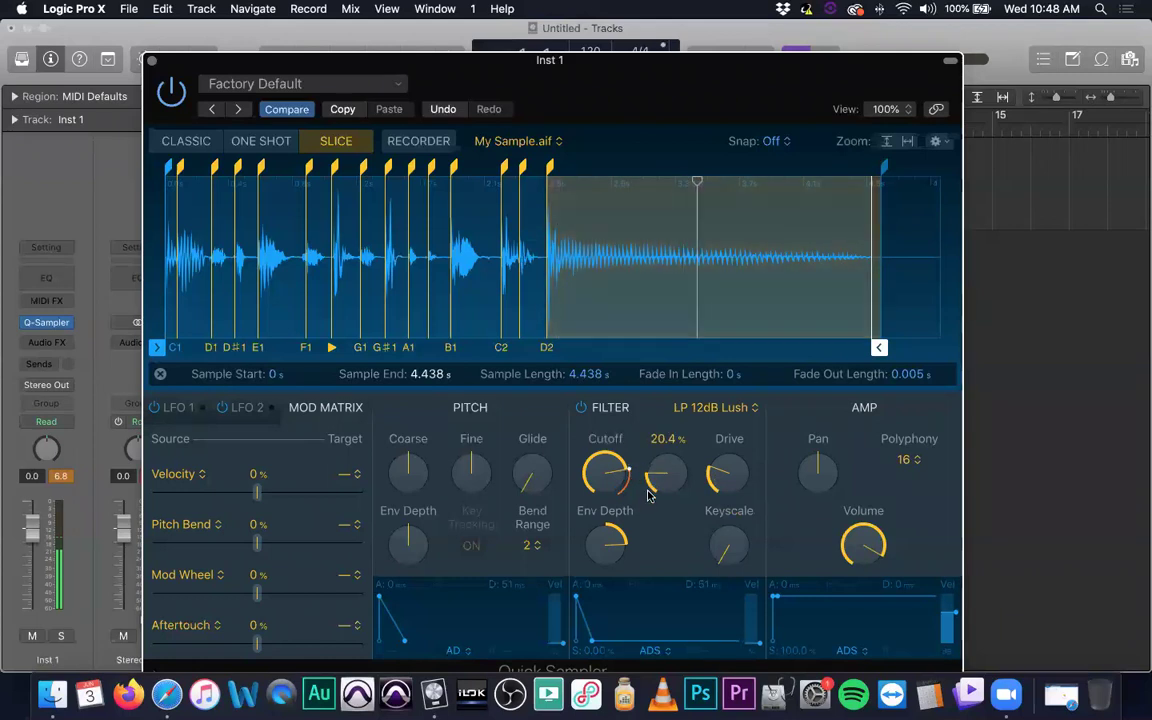
pyautogui.moveTo(724, 470); pyautogui.dragTo(720, 340)
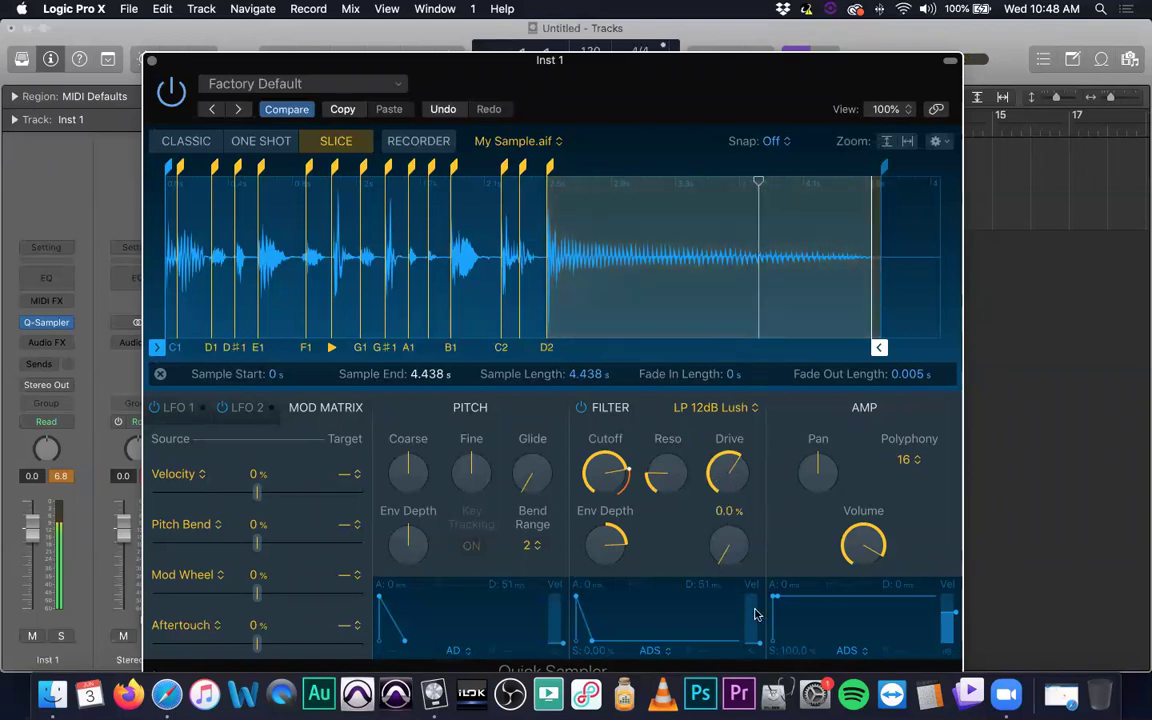
pyautogui.moveTo(712, 566); pyautogui.dragTo(740, 600)
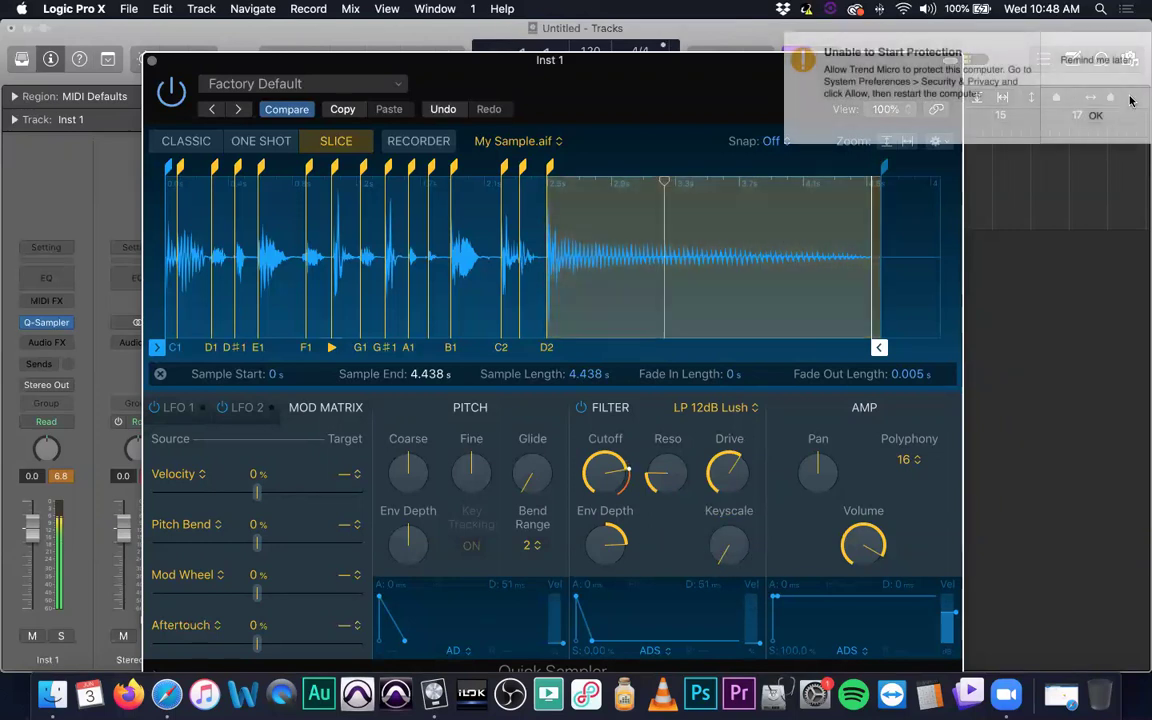
# - Postpone the Trend Micro protection notification and move the Quick Sampler window up until its lower edge shows
pyautogui.click(1125, 70)
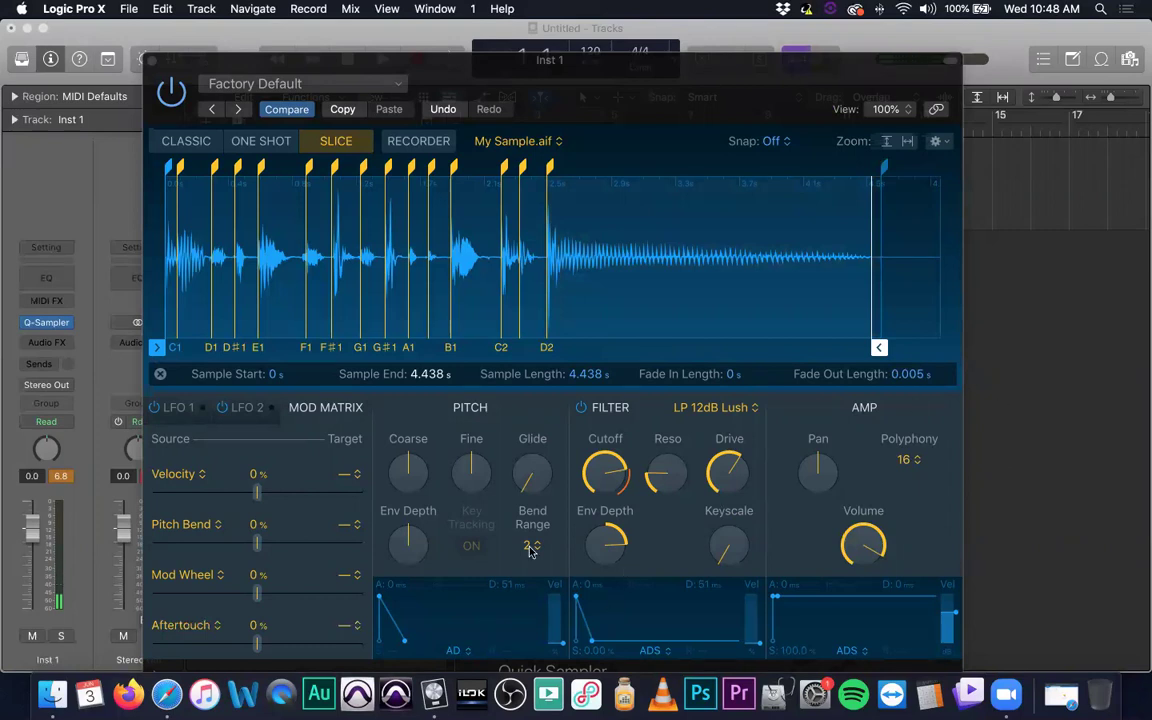
pyautogui.moveTo(605, 95); pyautogui.dragTo(600, 62)
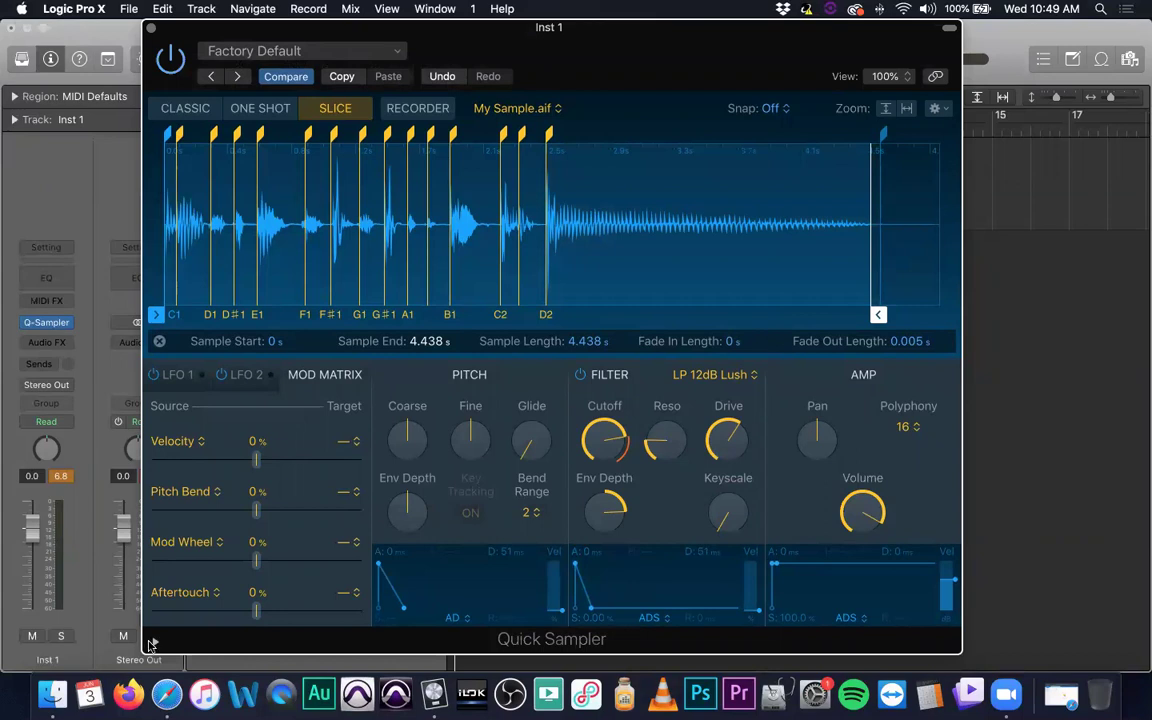
# - Show and hide Quick Sampler's extended parameters, and set the Aftertouch modulation amount to -5.8%
pyautogui.click(151, 643)
pyautogui.moveTo(262, 583); pyautogui.dragTo(157, 643)
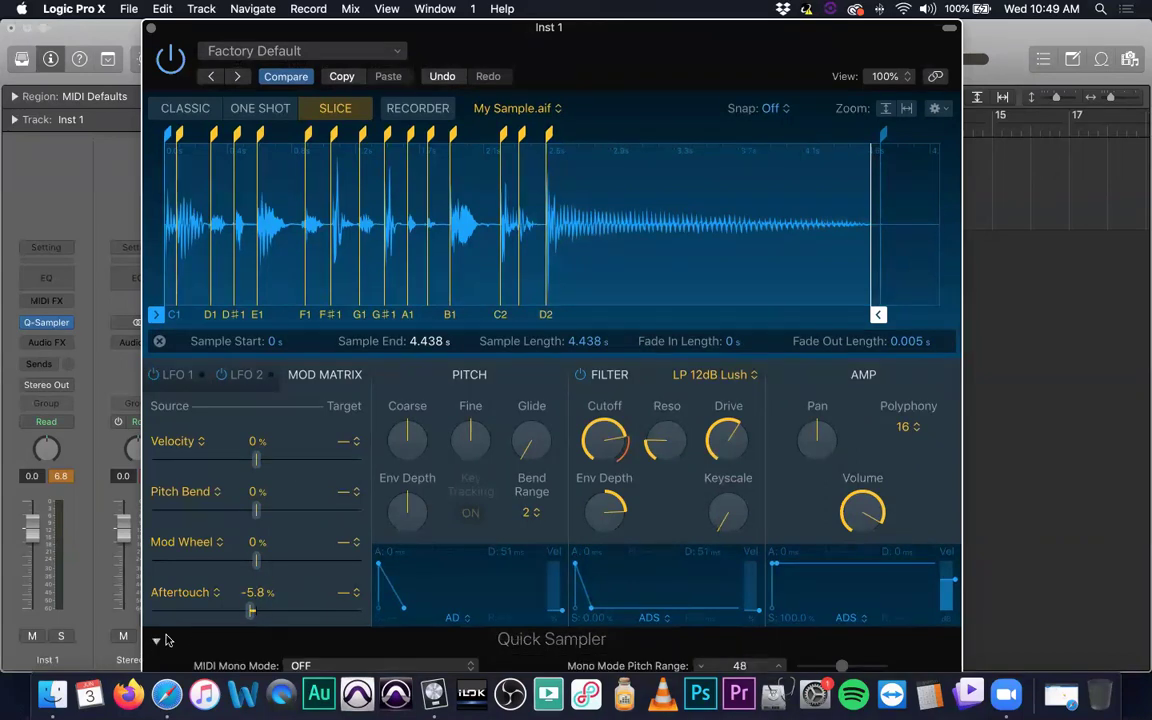
pyautogui.click(158, 640)
# - Lengthen the pitch, filter and amp envelope decays to 10000 ms, with filter sustain at 0.02% and amp sustain at 23.8%
pyautogui.moveTo(406, 611); pyautogui.dragTo(462, 607)
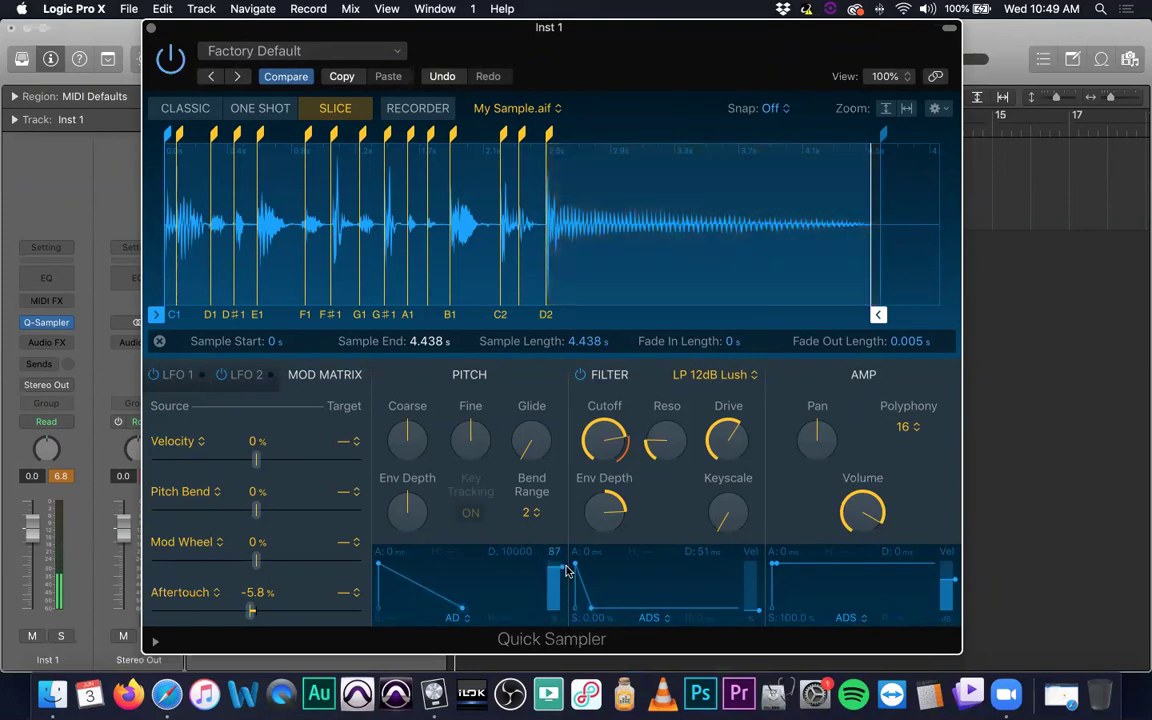
pyautogui.moveTo(566, 571); pyautogui.dragTo(620, 592)
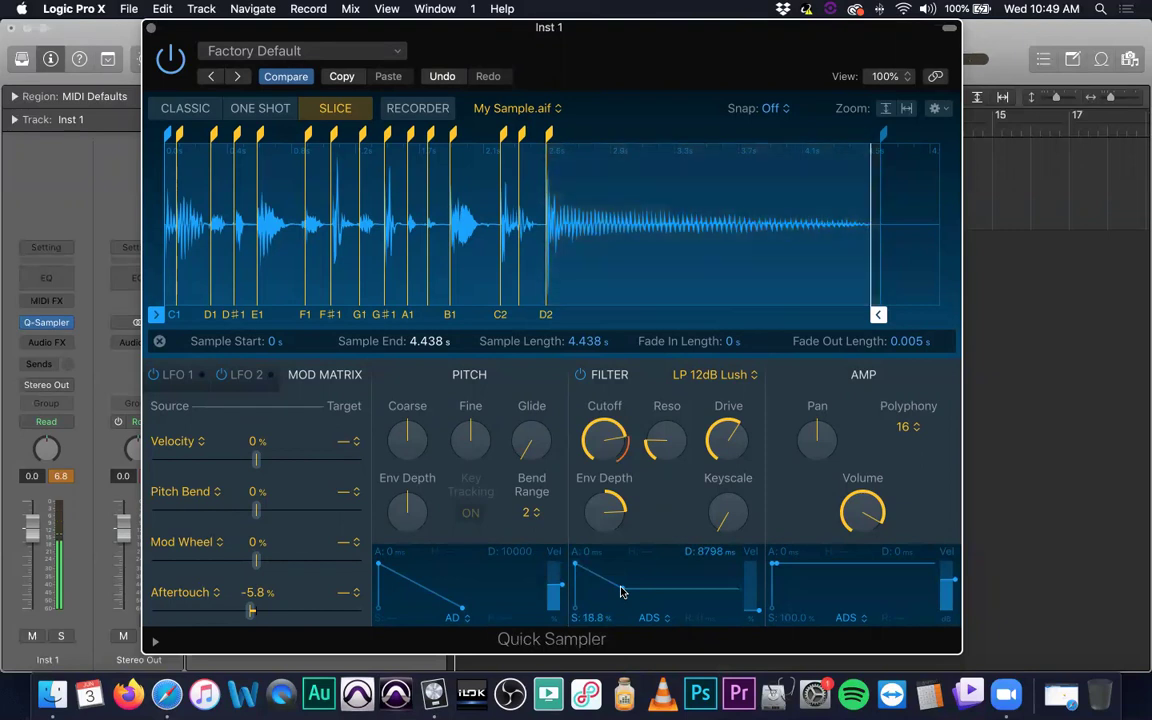
pyautogui.moveTo(615, 591); pyautogui.dragTo(659, 612)
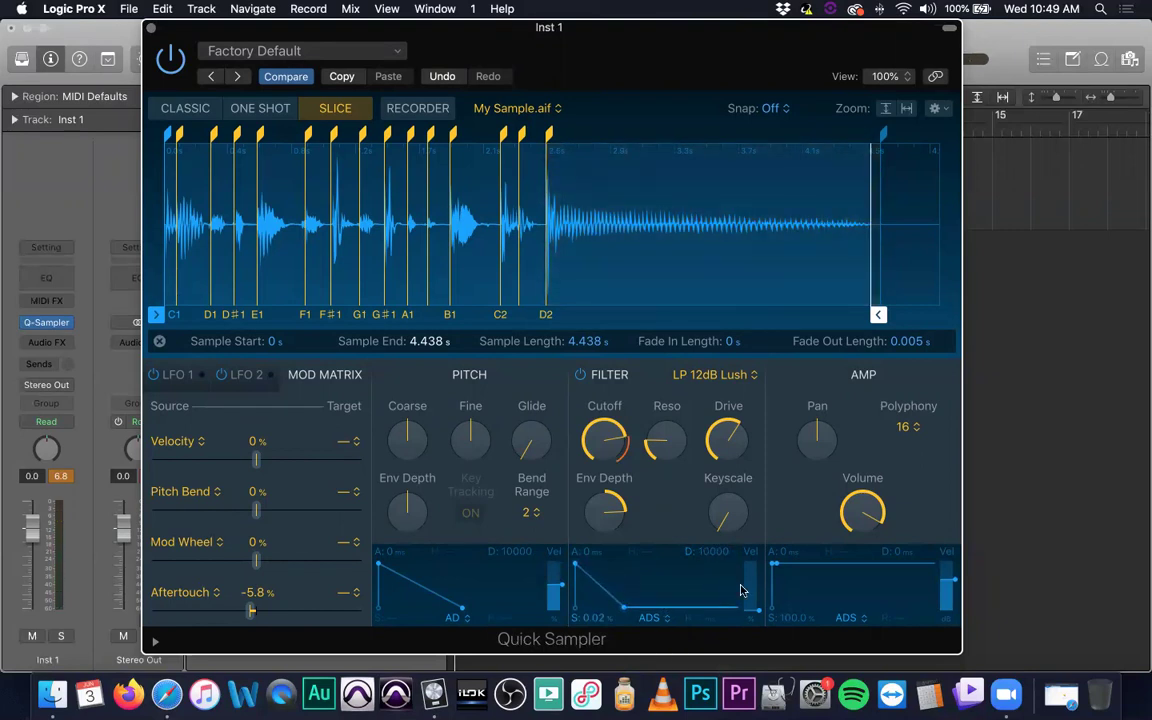
pyautogui.moveTo(774, 564); pyautogui.dragTo(825, 591)
# - Raise the filter drive further and lower the cutoff to about 41%
pyautogui.moveTo(733, 434); pyautogui.dragTo(733, 432)
pyautogui.moveTo(605, 440); pyautogui.dragTo(575, 472)
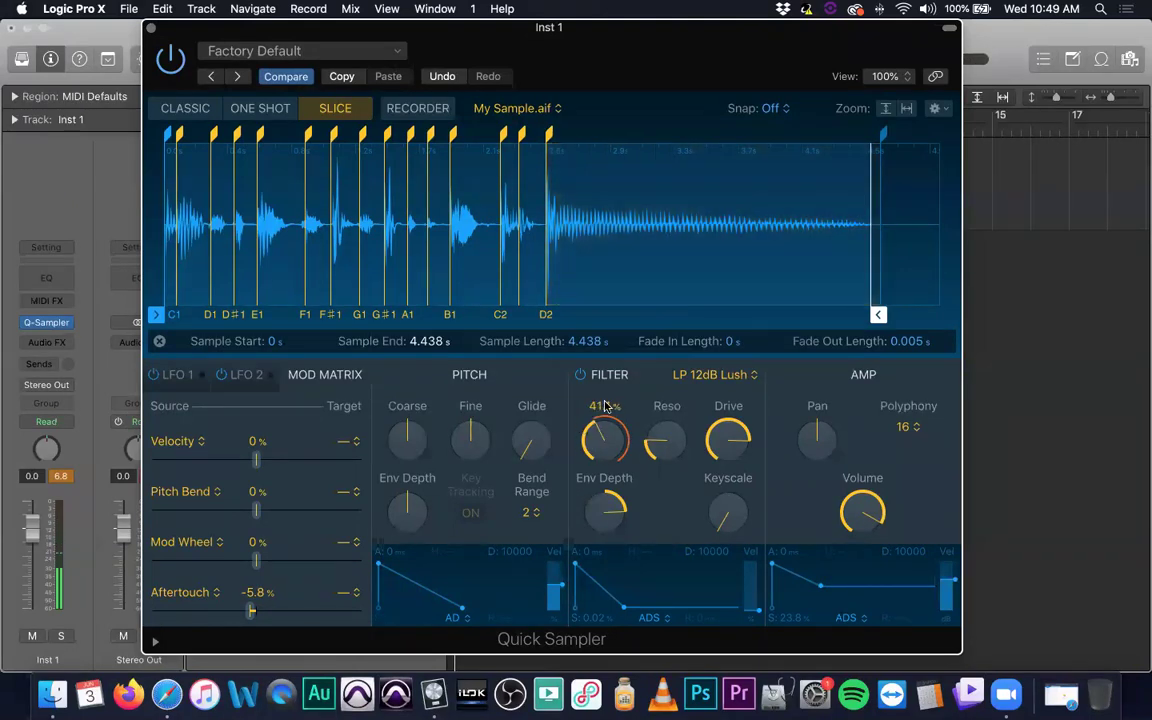
# - Try the HP 6dB Sharp and LP 12dB Gritty filter types, and settle on LP 12dB Lush (Fat)
pyautogui.click(748, 376)
pyautogui.scroll(-3, 710, 495)
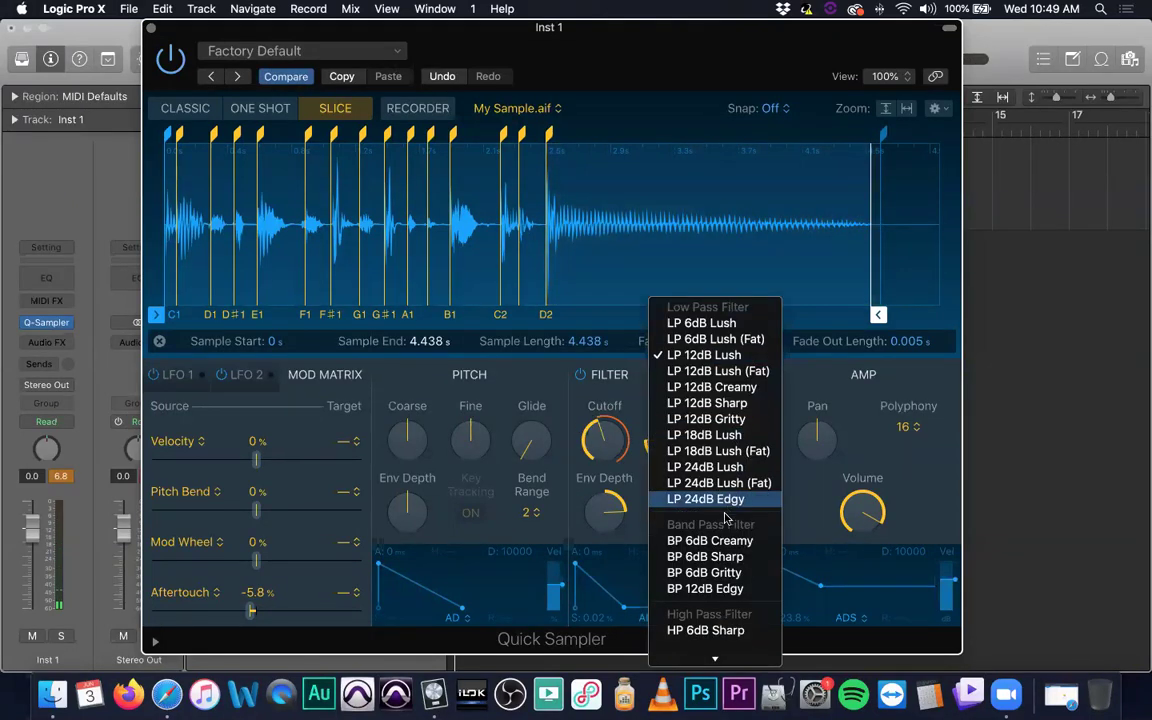
pyautogui.click(577, 399)
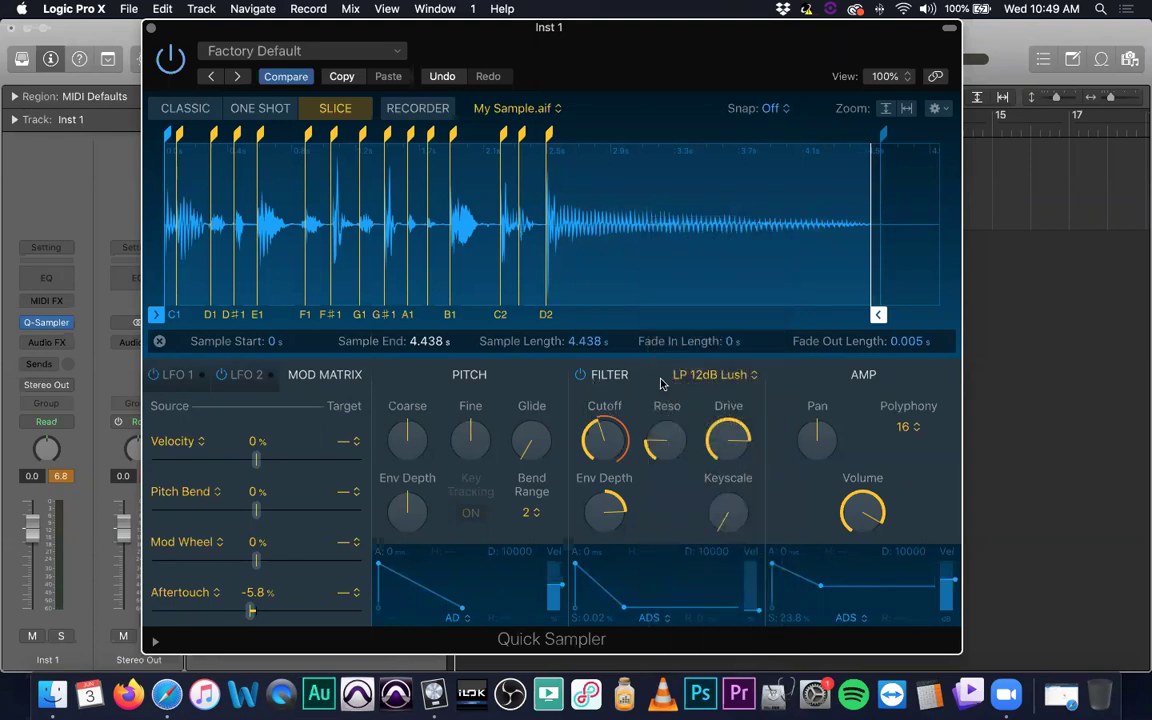
pyautogui.click(716, 379)
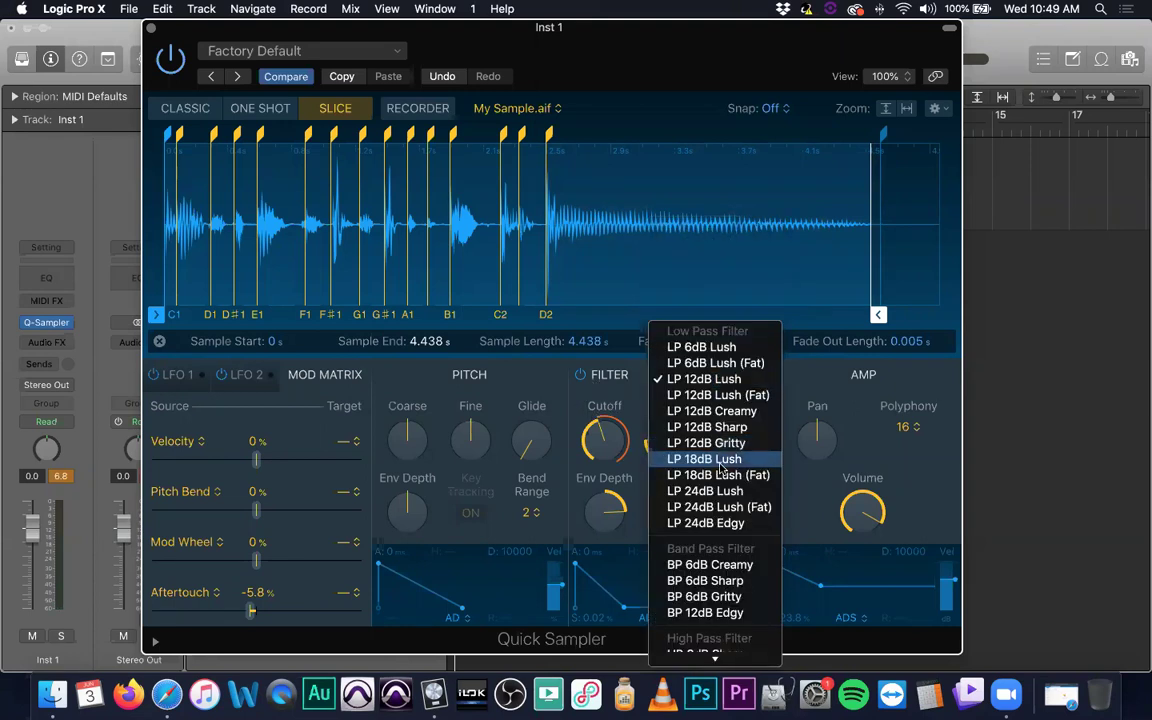
pyautogui.scroll(-3, 707, 460)
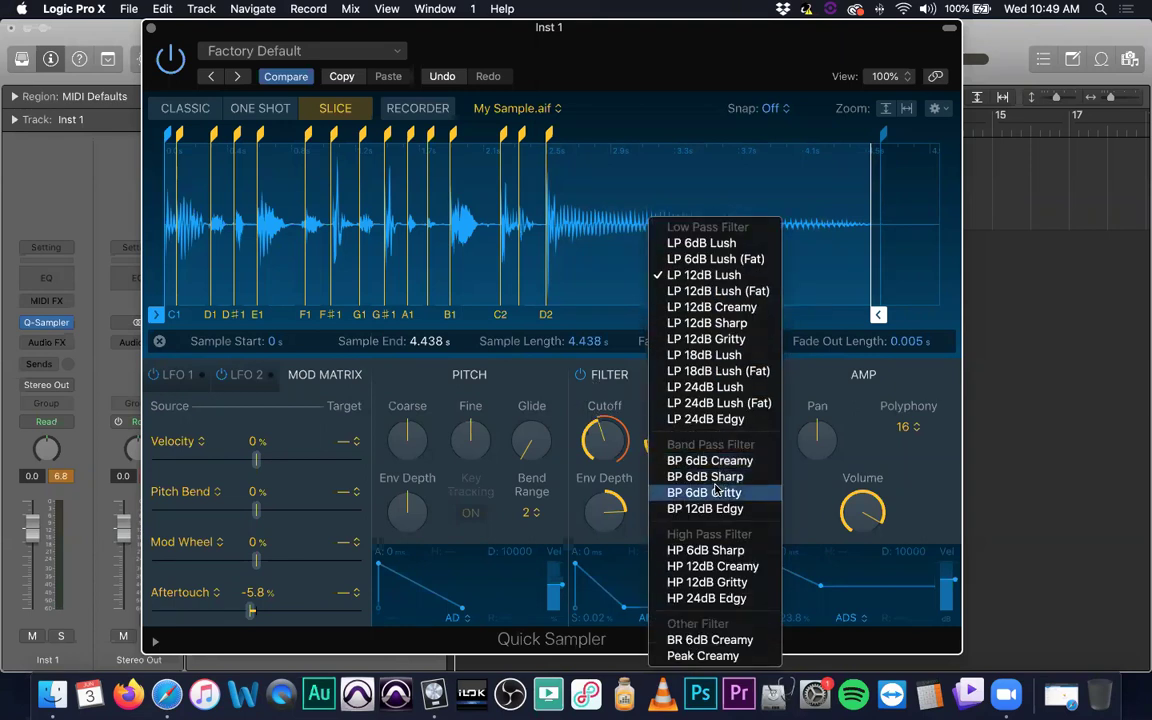
pyautogui.click(734, 551)
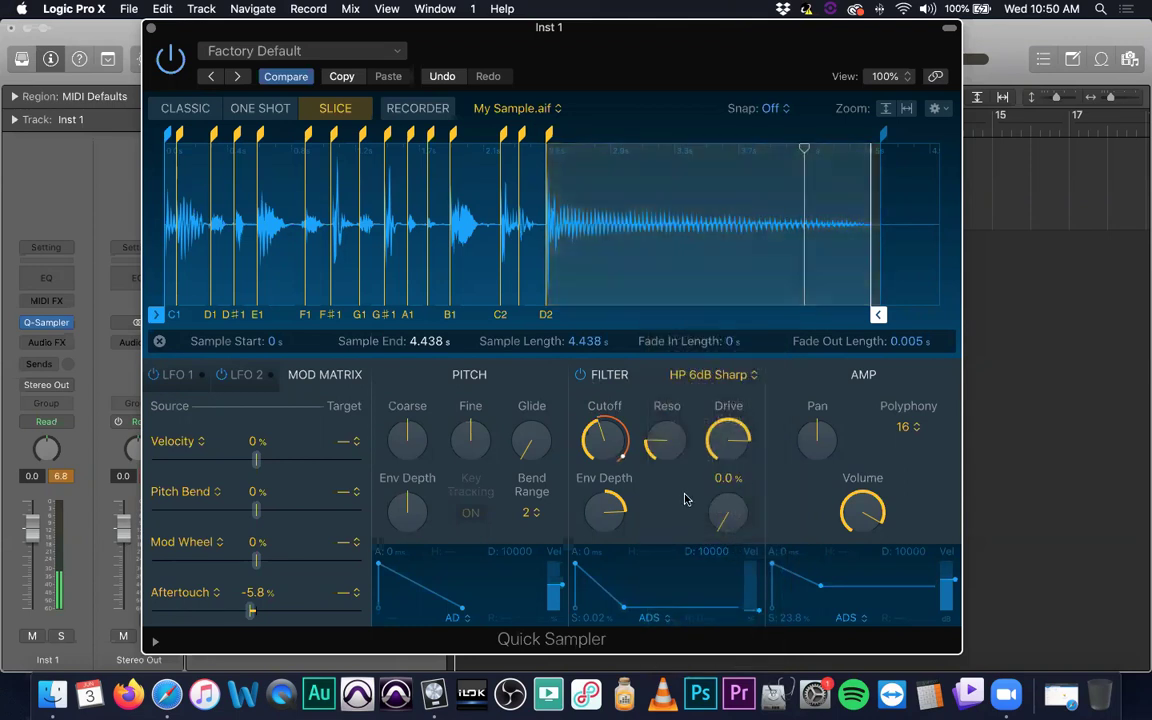
pyautogui.click(704, 376)
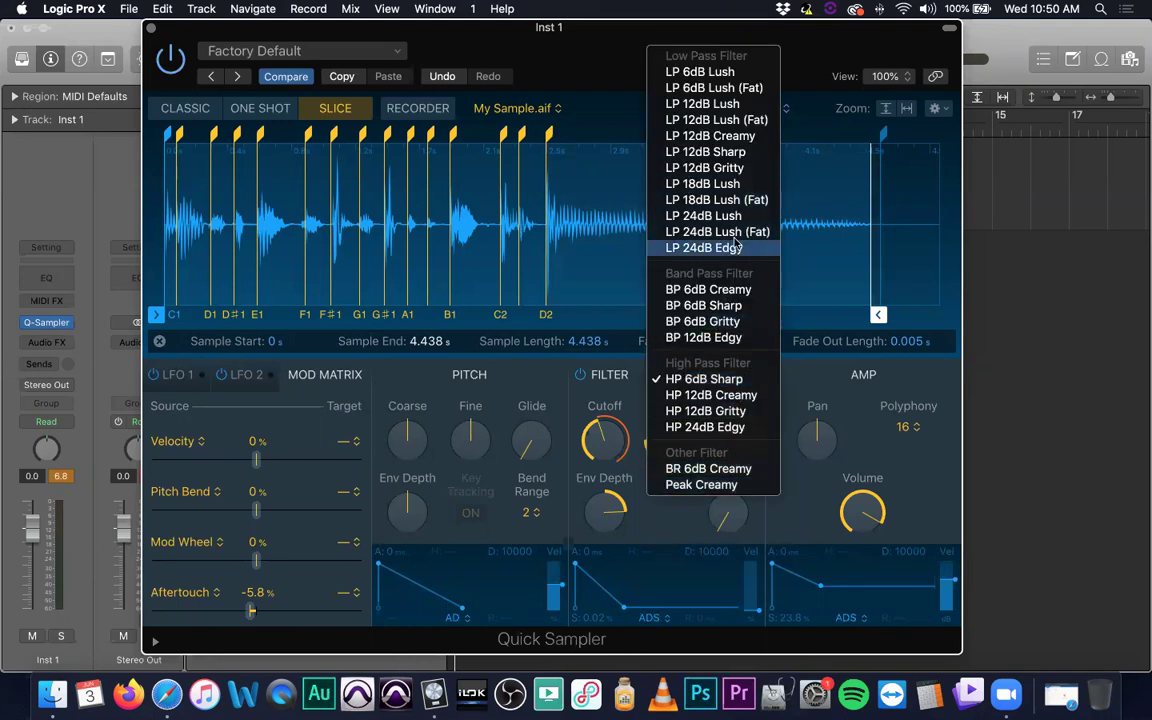
pyautogui.click(737, 169)
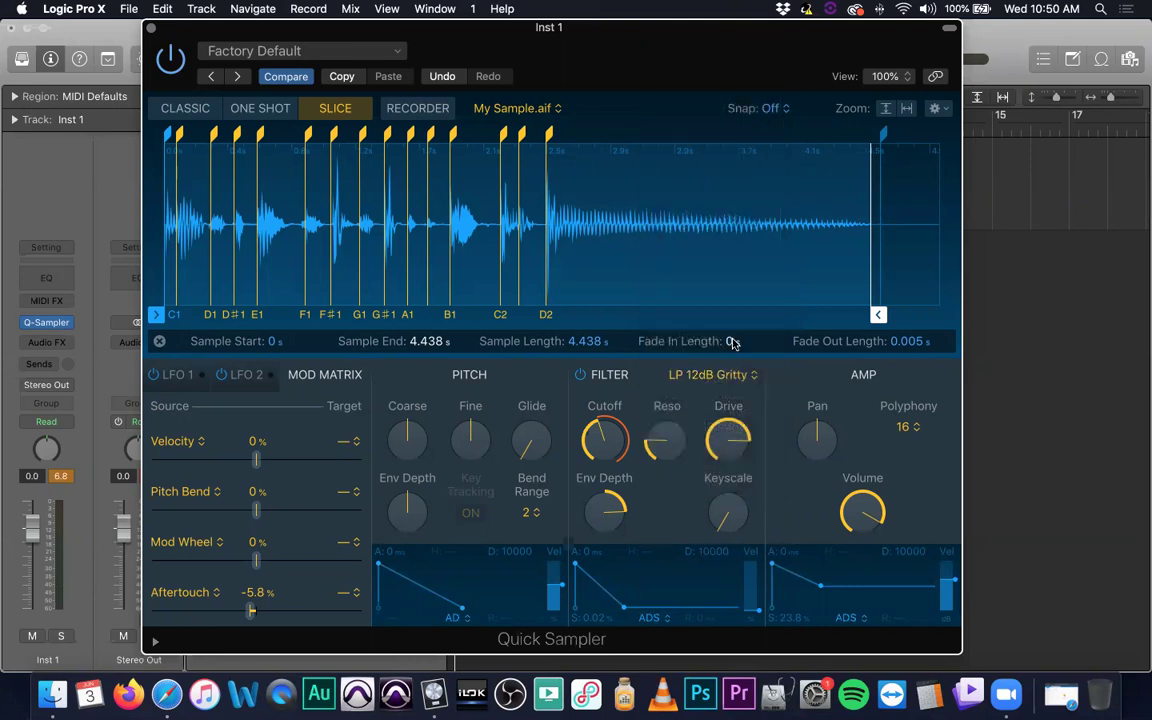
pyautogui.click(727, 376)
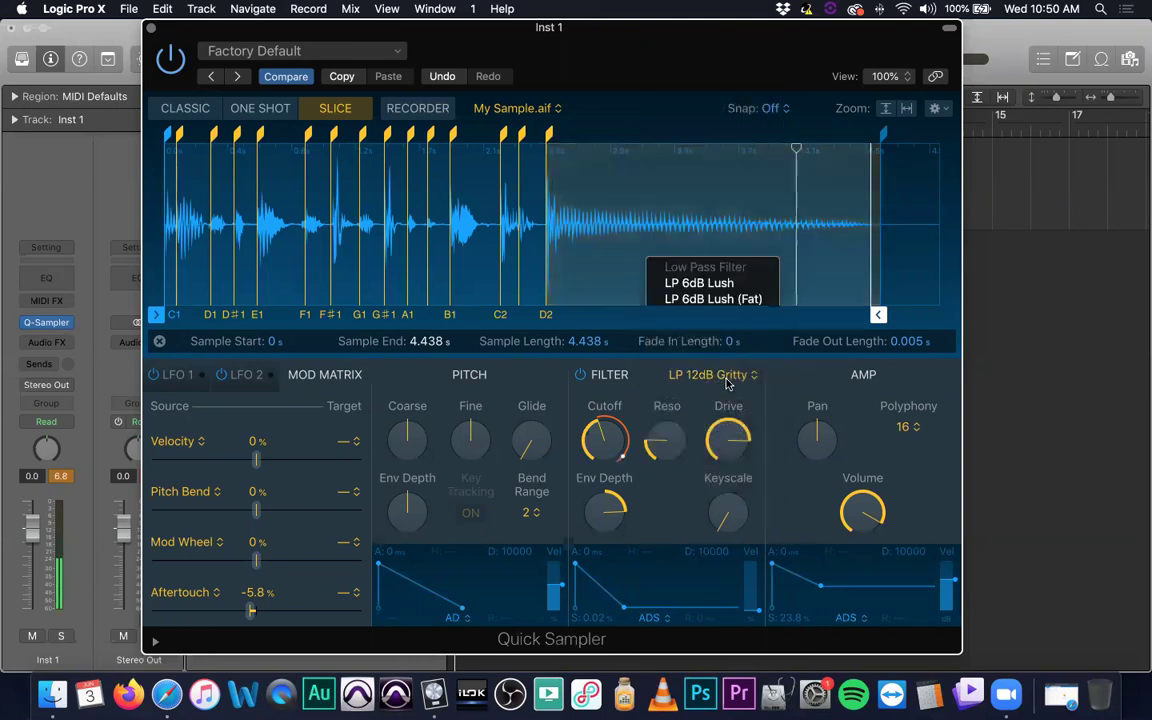
pyautogui.click(729, 332)
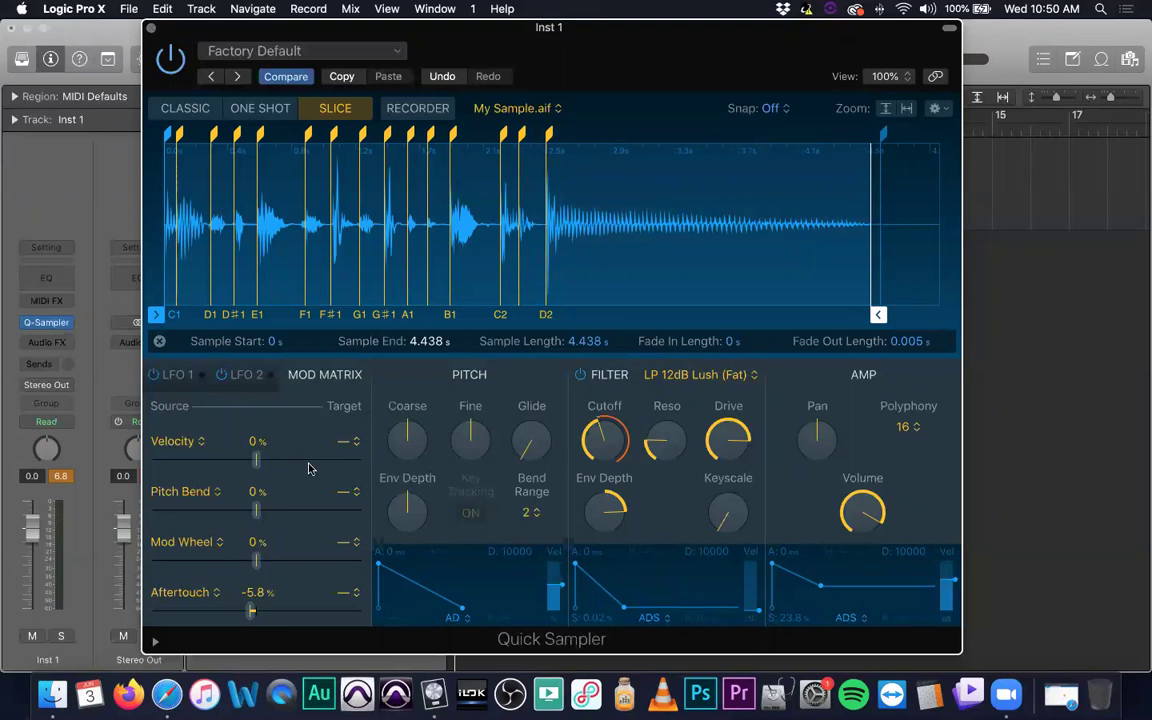
# - Try a Pitch Bend modulation amount of about +46.2%, return it to 0%, and close the Quick Sampler window
pyautogui.moveTo(257, 511); pyautogui.dragTo(299, 519)
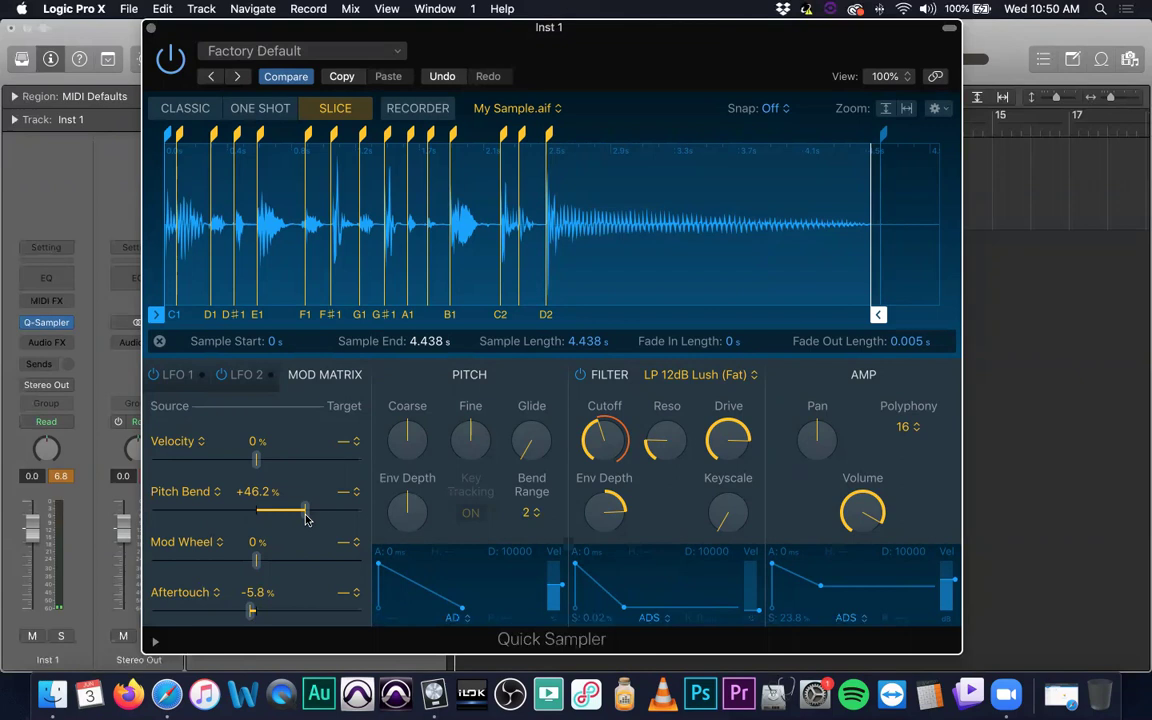
pyautogui.moveTo(307, 518); pyautogui.dragTo(275, 525)
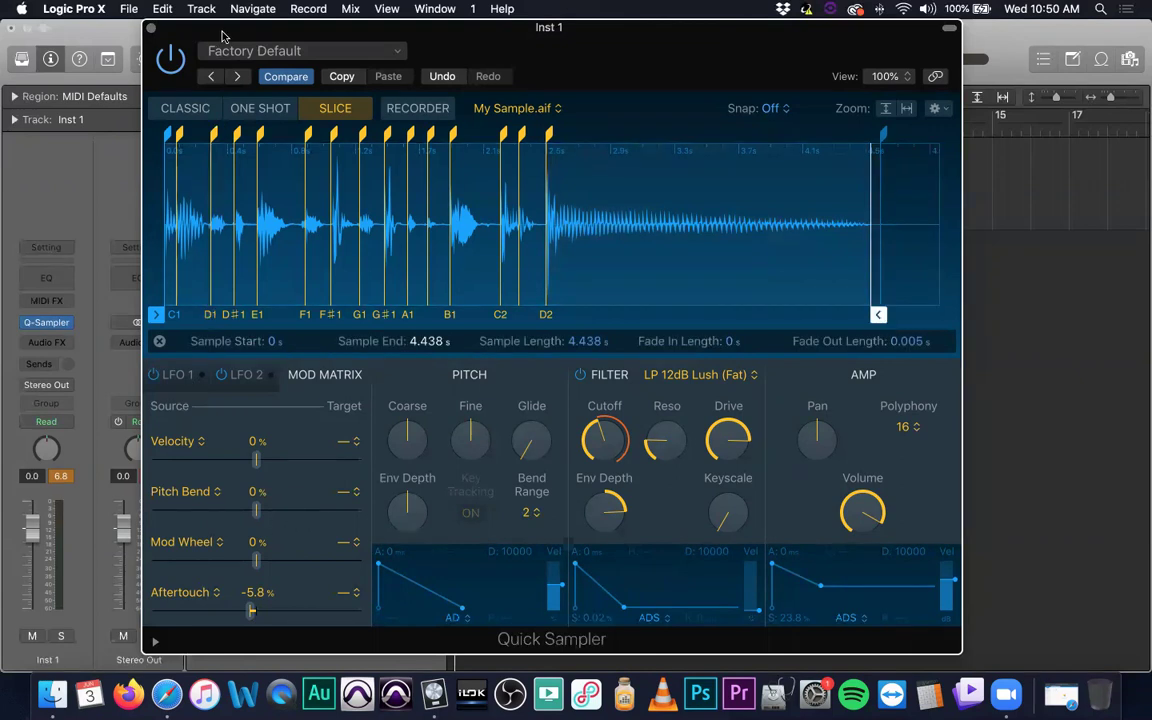
pyautogui.moveTo(226, 35); pyautogui.dragTo(231, 41)
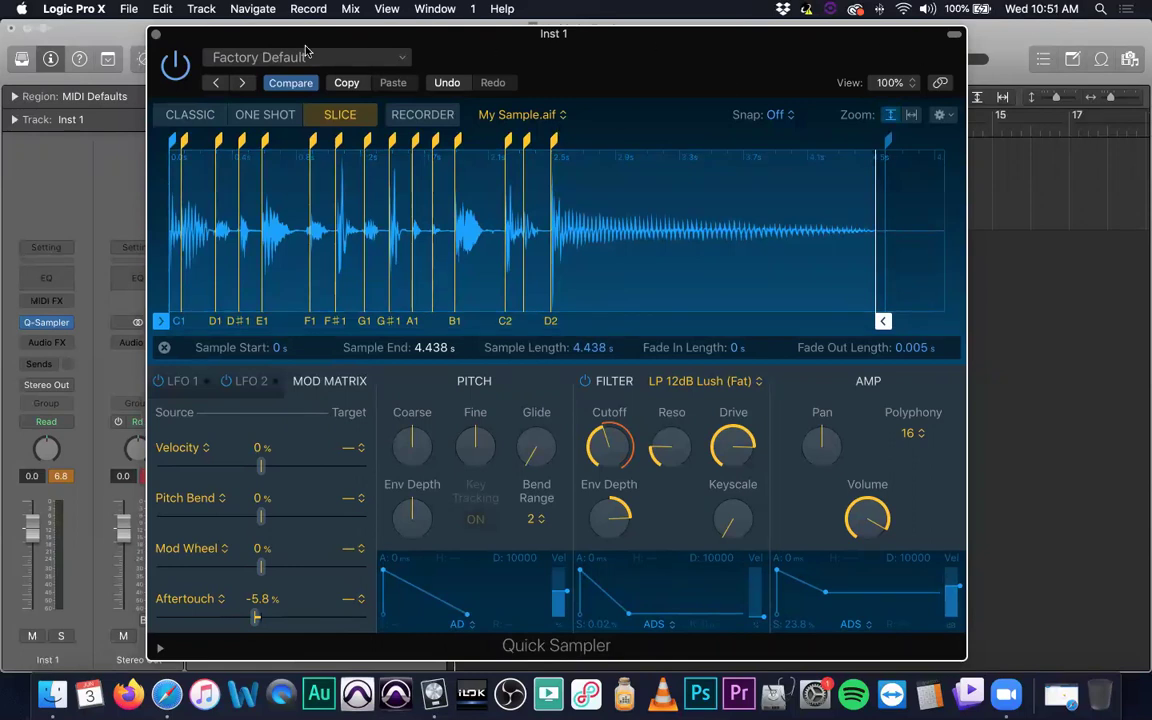
pyautogui.click(155, 36)
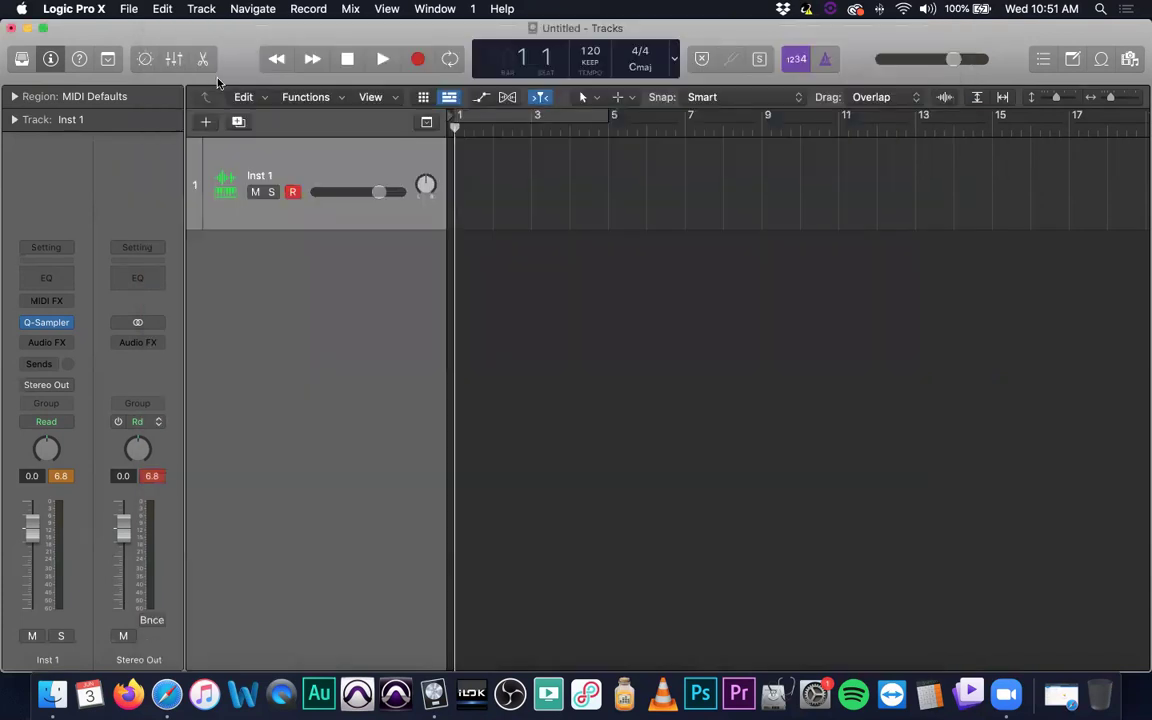
# - Load Ultrabeat (Drum Machine) in stereo on the Inst 1 track, bring its whole interface into view, and close its window
pyautogui.click(66, 324)
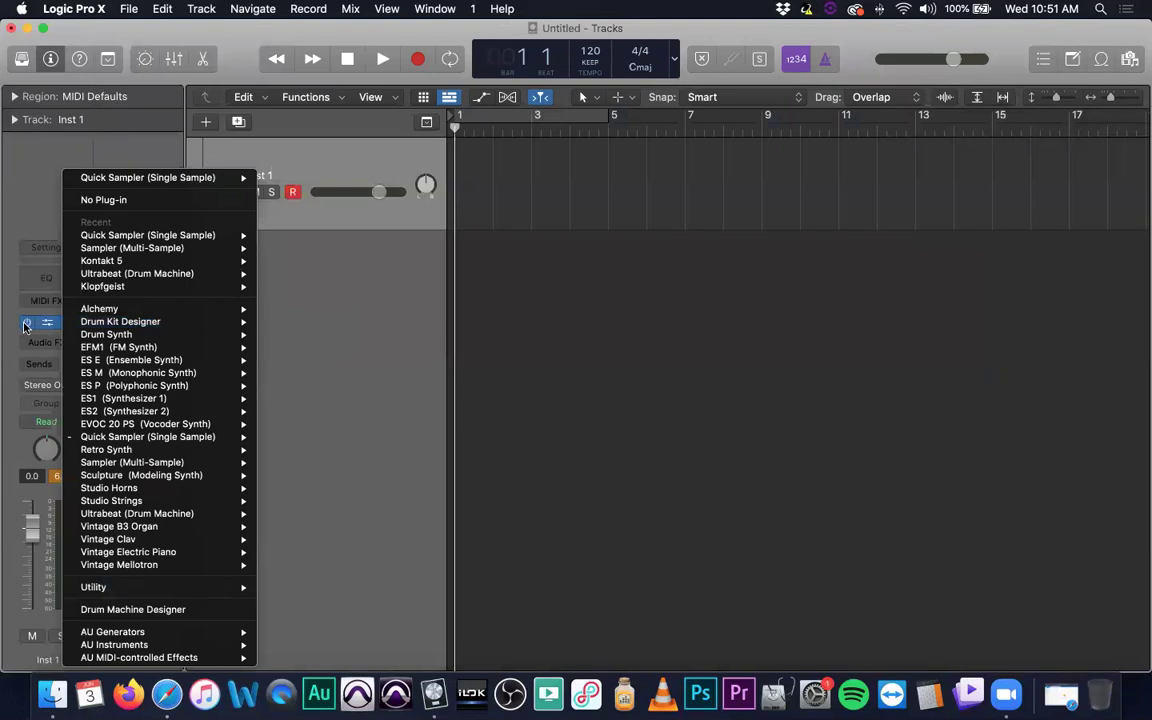
pyautogui.moveTo(179, 518)
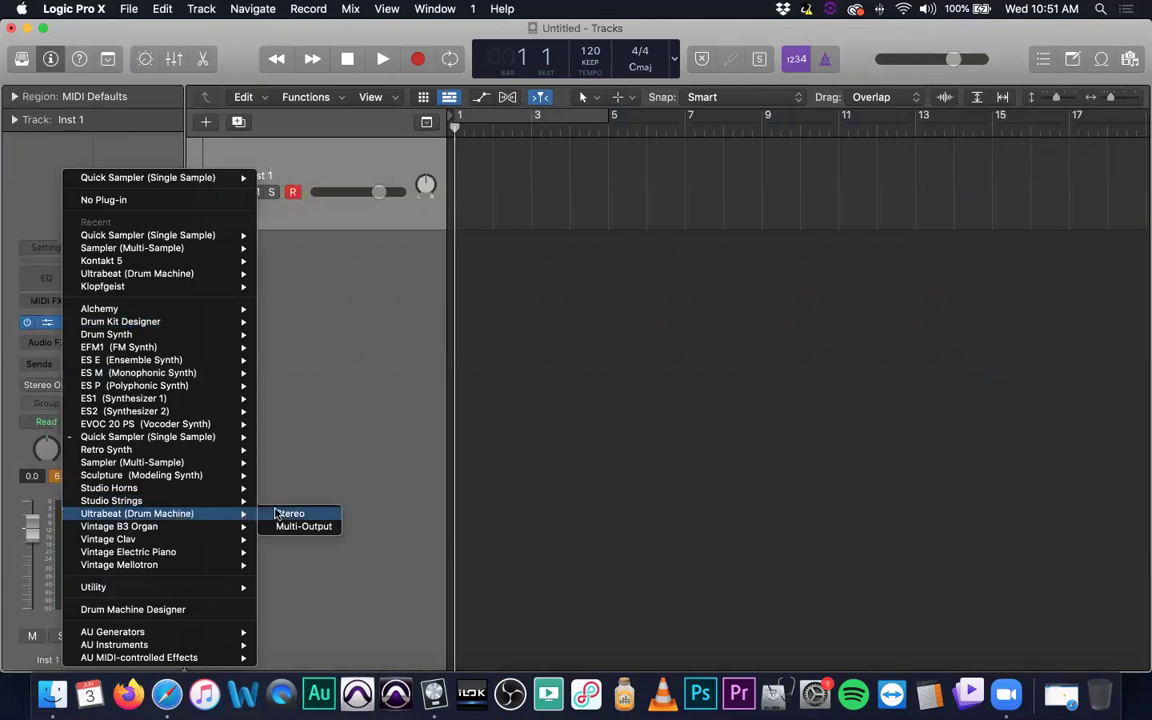
pyautogui.click(289, 513)
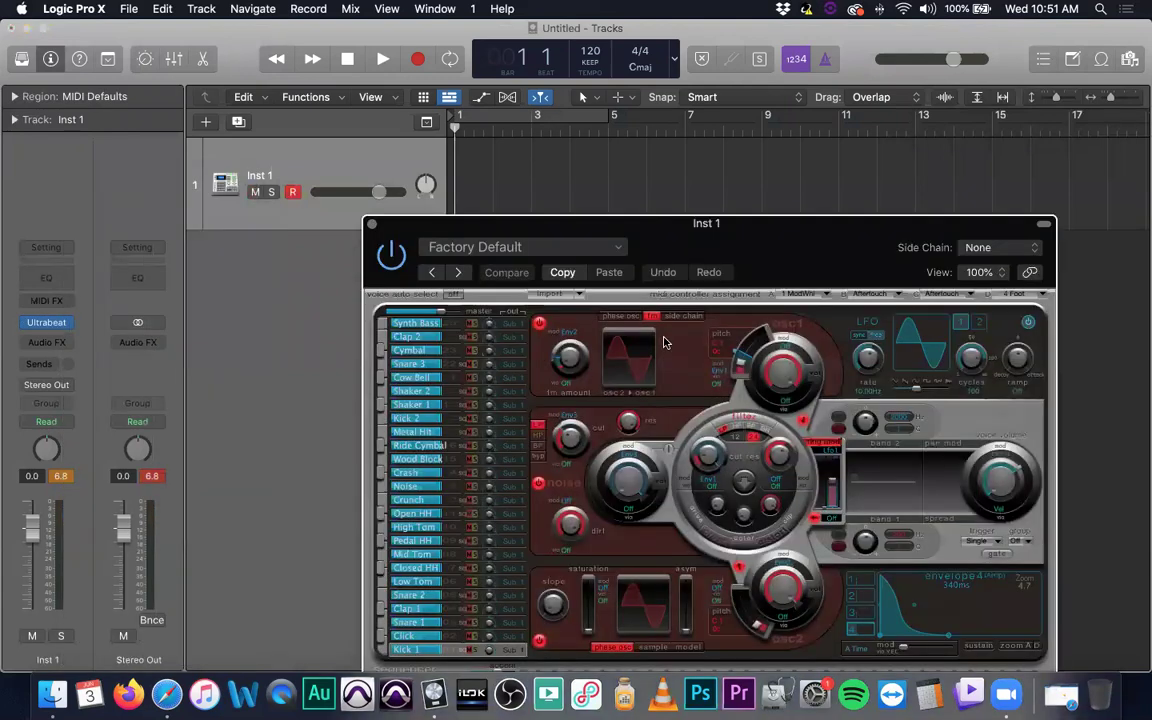
pyautogui.moveTo(663, 226); pyautogui.dragTo(533, 124)
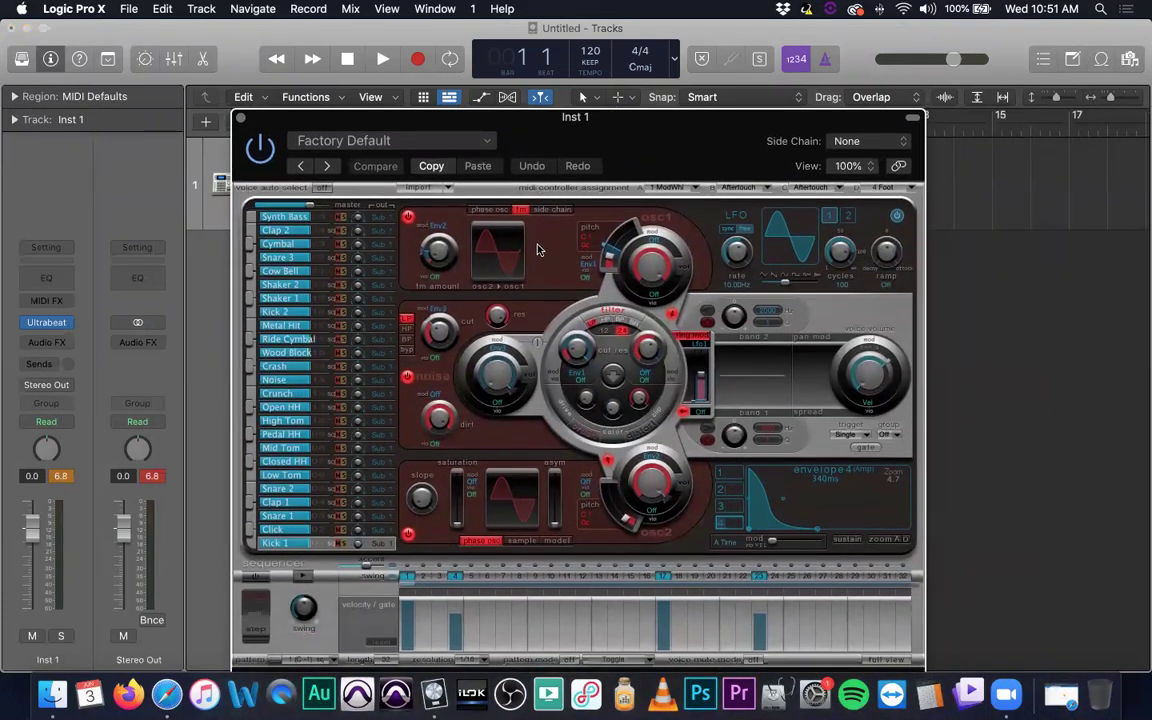
pyautogui.press('super+w')
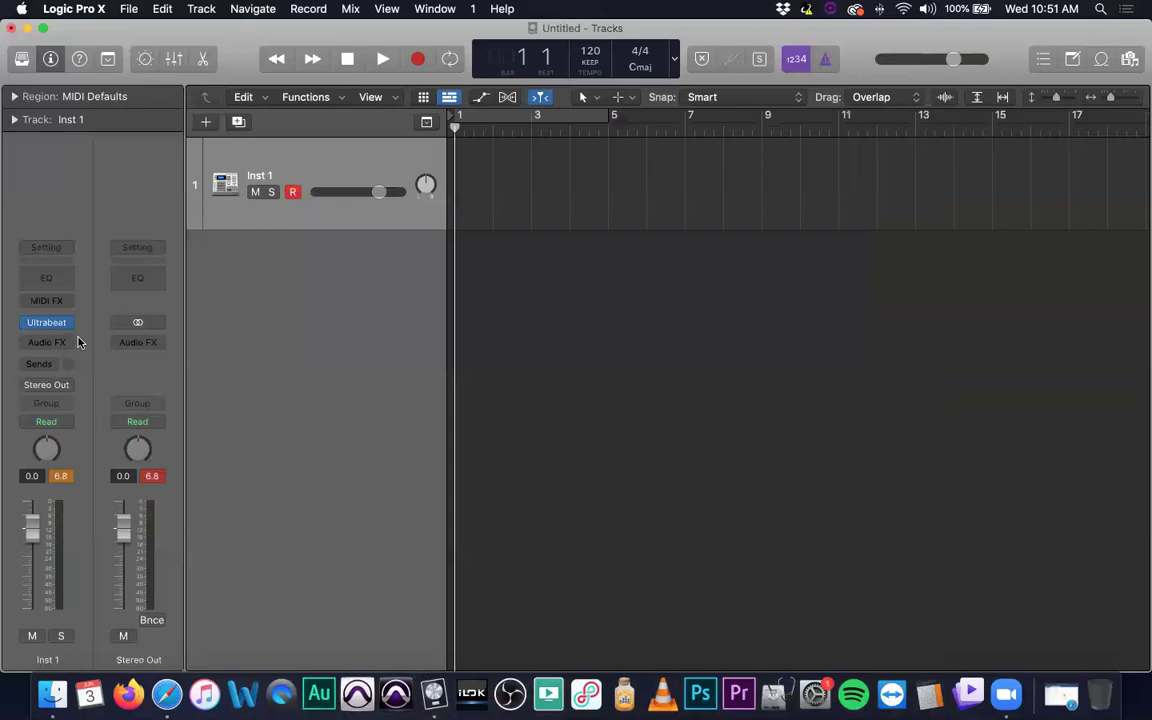
# - Load Drum Machine Designer on the Inst 1 track and try to place Kick.wav from the Finder's Desktop folder on the C1 Kick 1 pad
pyautogui.click(68, 322)
pyautogui.click(185, 612)
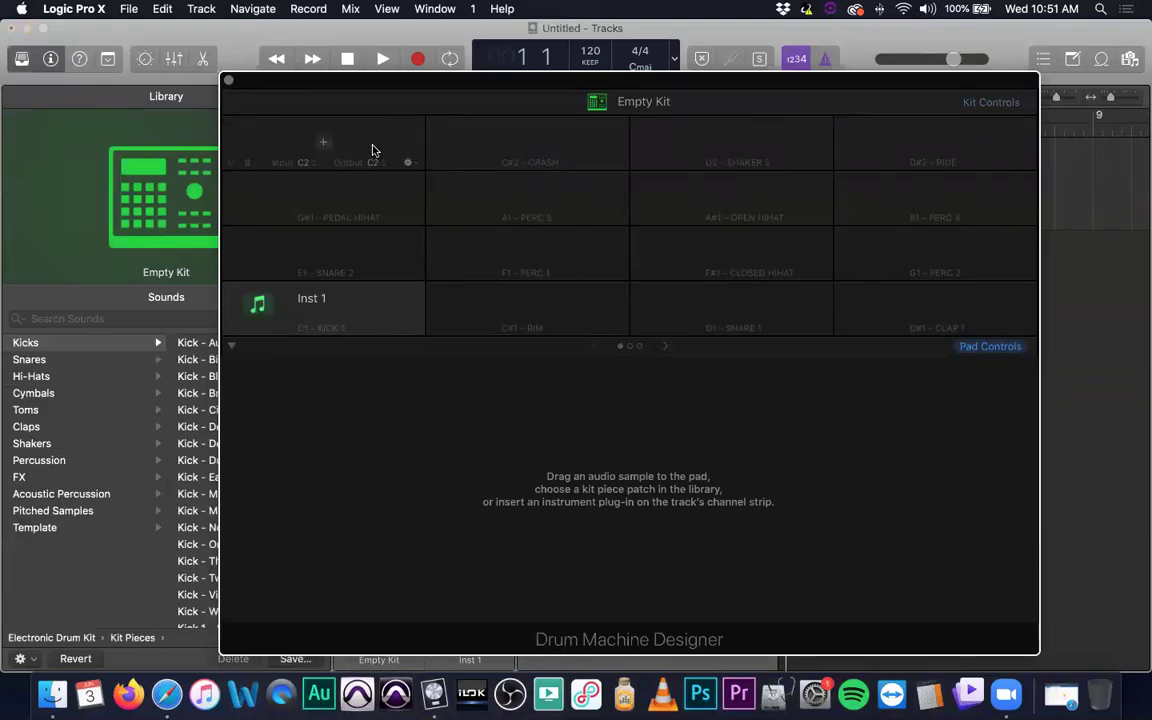
pyautogui.press('super+Tab')
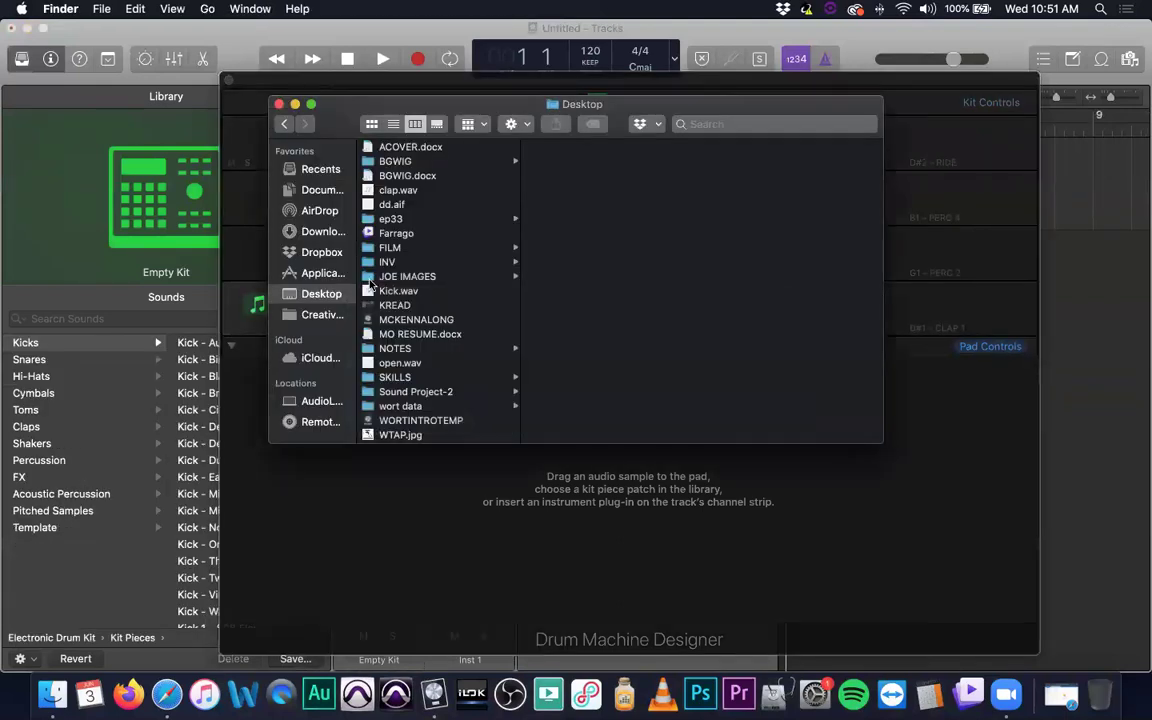
pyautogui.moveTo(368, 291); pyautogui.dragTo(340, 320)
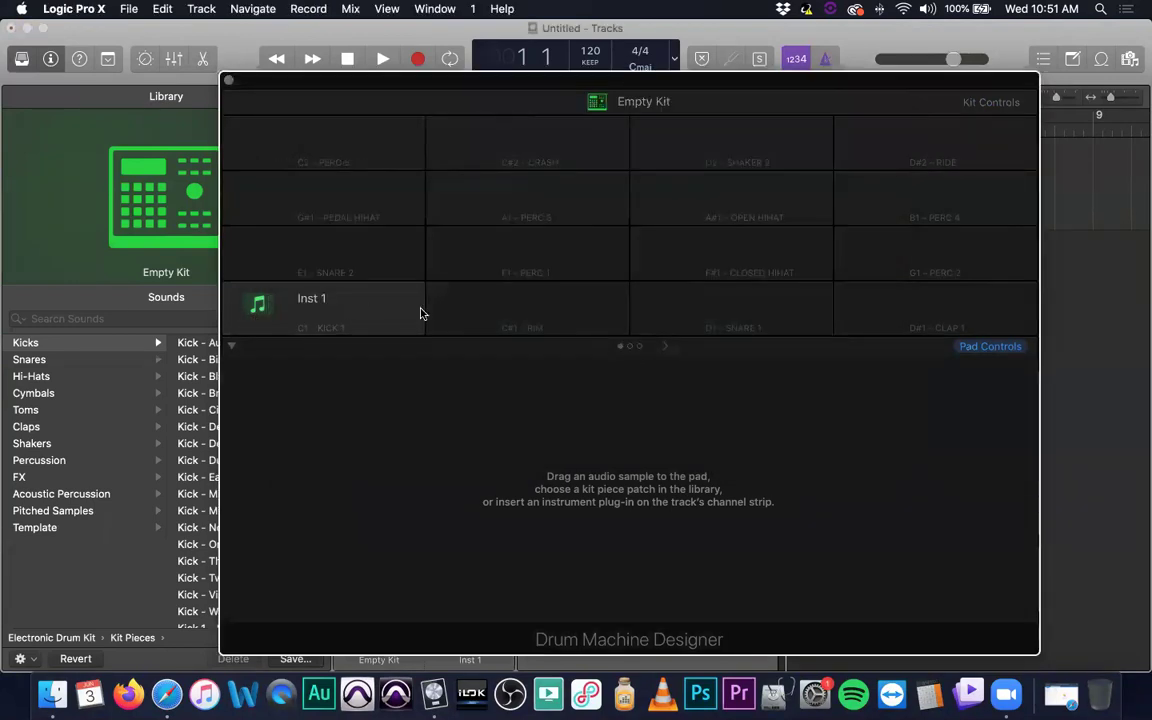
# - Switch to Finder and try to place clap.wav from the Desktop folder on the E1 Snare 2 pad, leaving the pad named Inst 2
pyautogui.press('super+Tab')
pyautogui.moveTo(498, 107); pyautogui.dragTo(746, 121)
pyautogui.moveTo(615, 203); pyautogui.dragTo(323, 251)
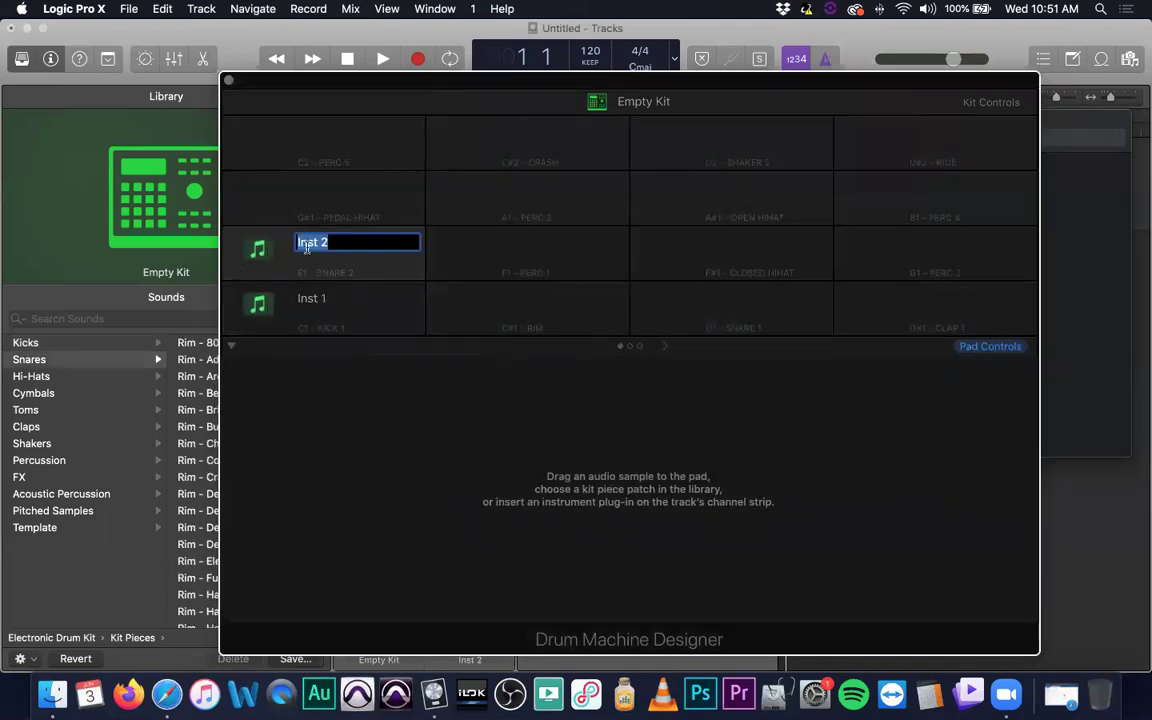
pyautogui.press('Return')
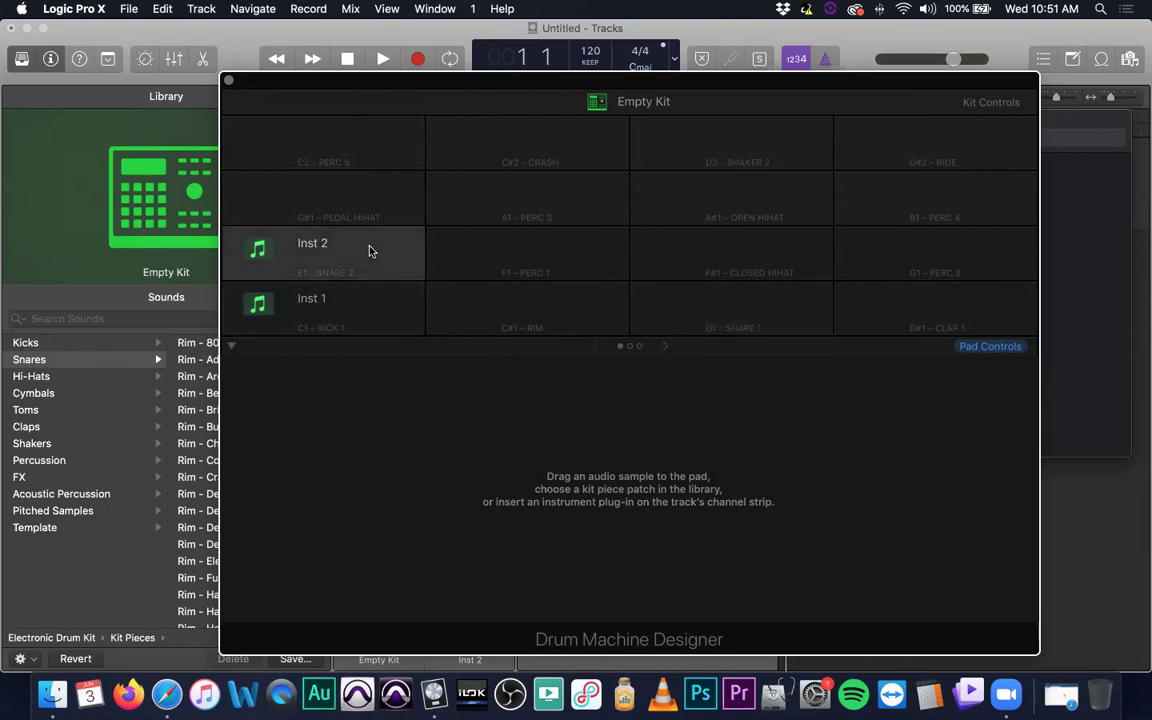
# - Resample the C1 Kick 1 pad, ignoring the missing file Resampled Pad 1.aif
pyautogui.rightClick(375, 300)
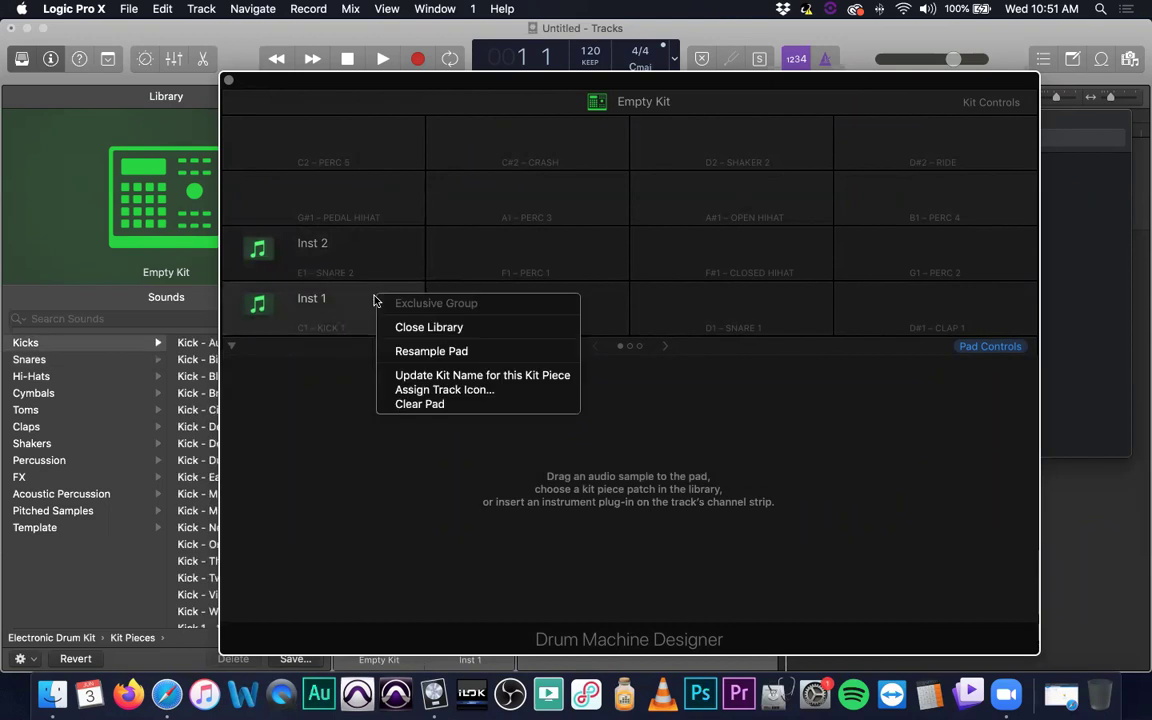
pyautogui.click(470, 352)
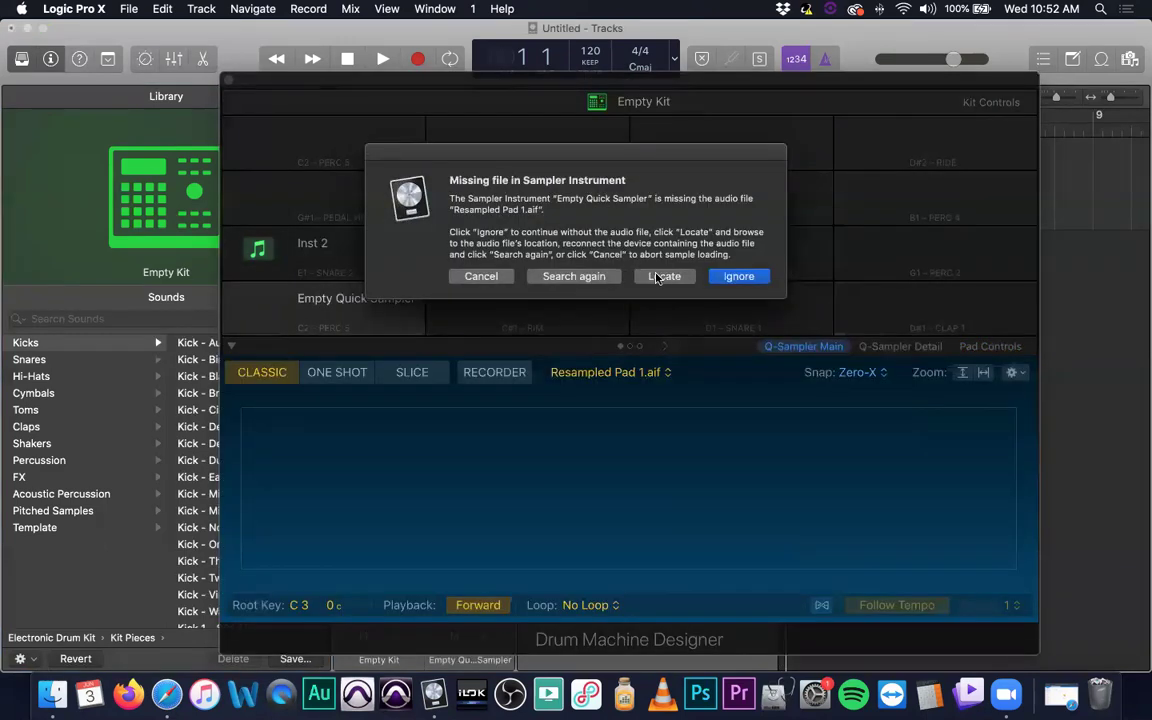
pyautogui.click(739, 277)
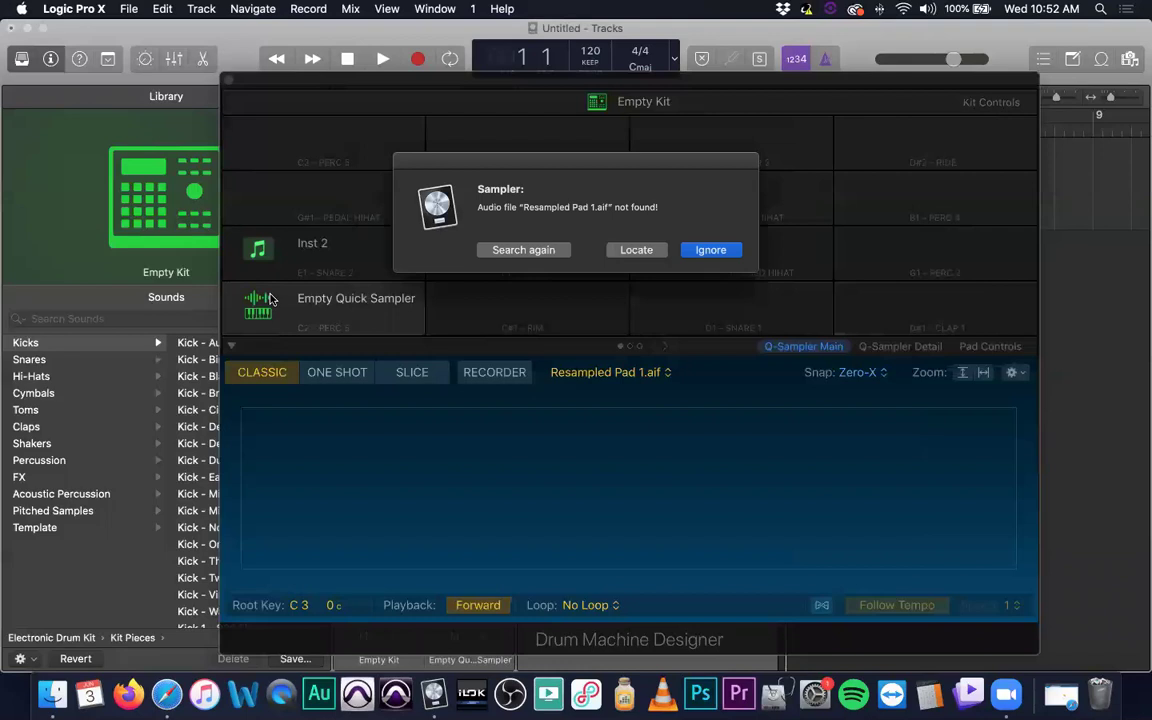
pyautogui.press('Return')
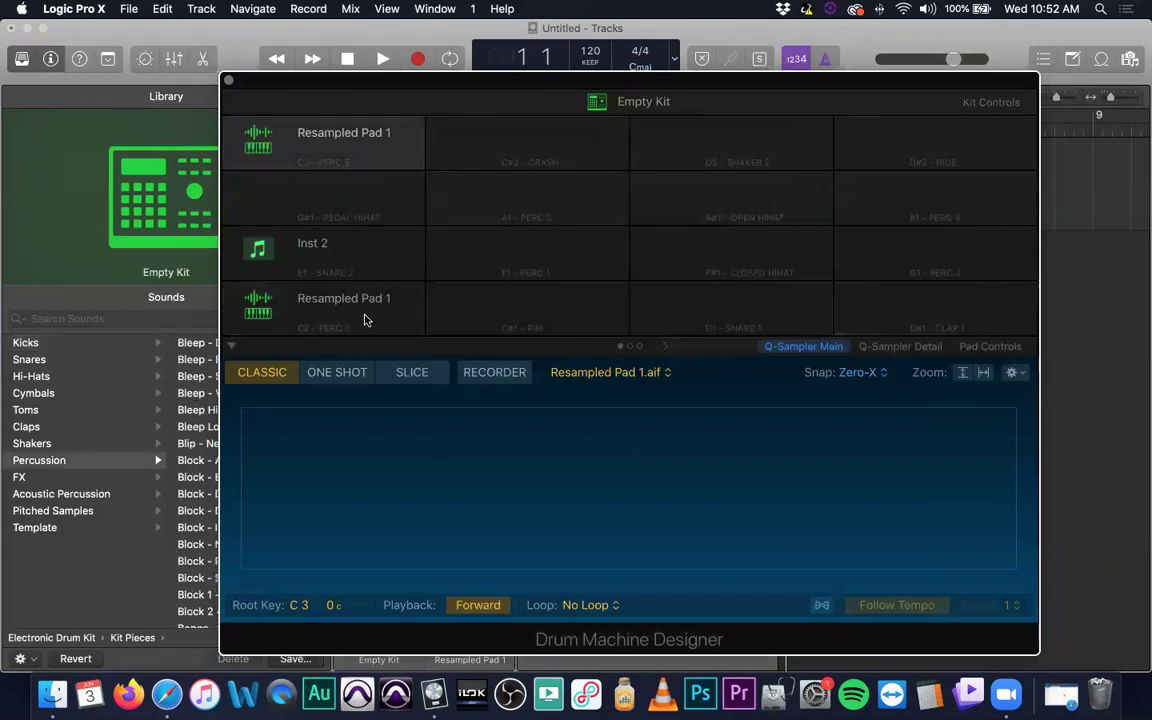
# - Record a sample from Input 1 into the C1 Kick 1 pad's Quick Sampler, ignore the missing file, and set Classic mode
pyautogui.click(503, 373)
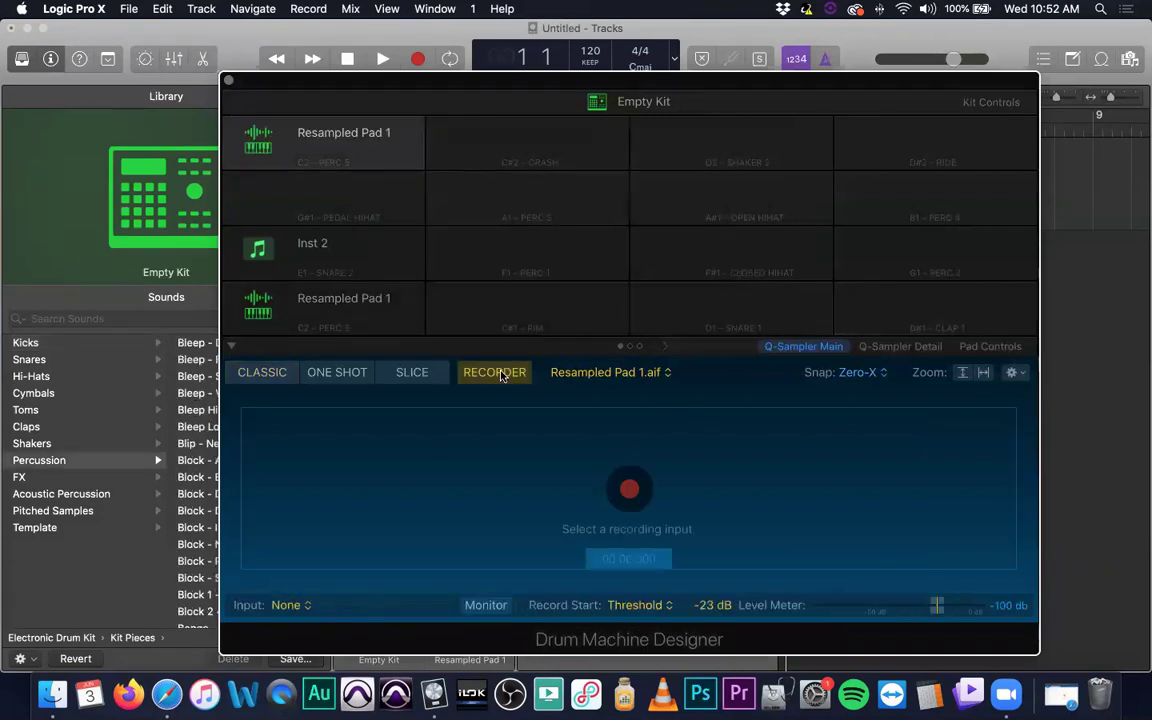
pyautogui.click(282, 613)
pyautogui.moveTo(280, 632)
pyautogui.click(370, 612)
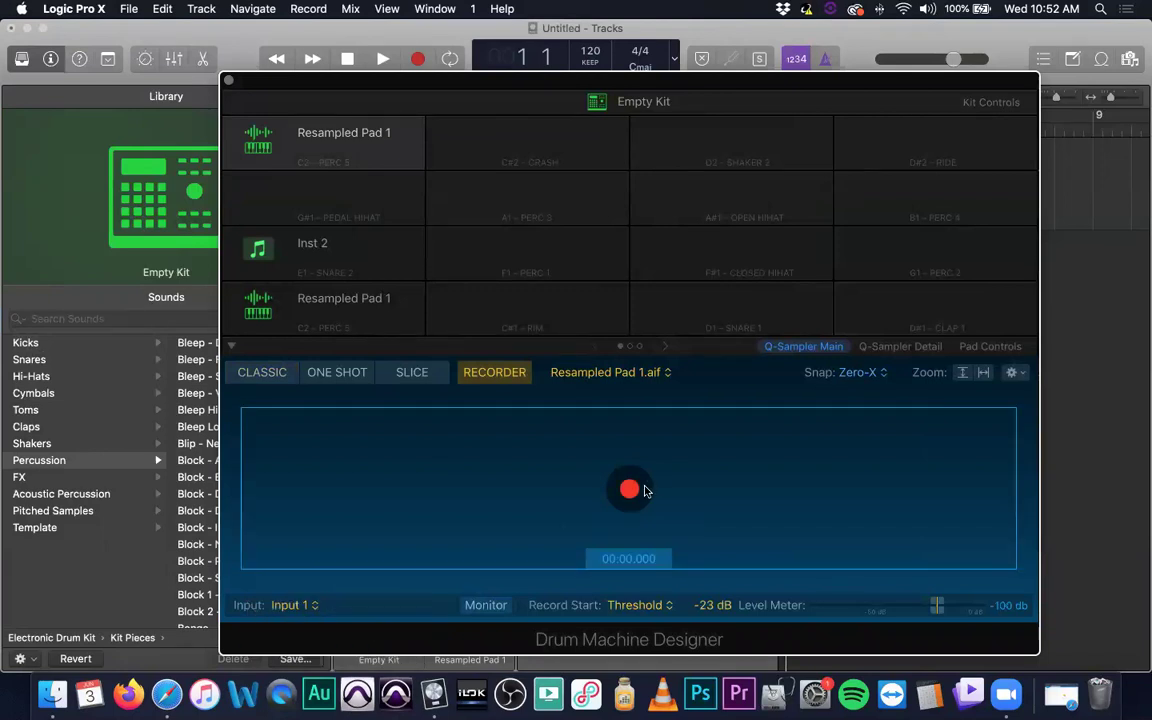
pyautogui.click(630, 489)
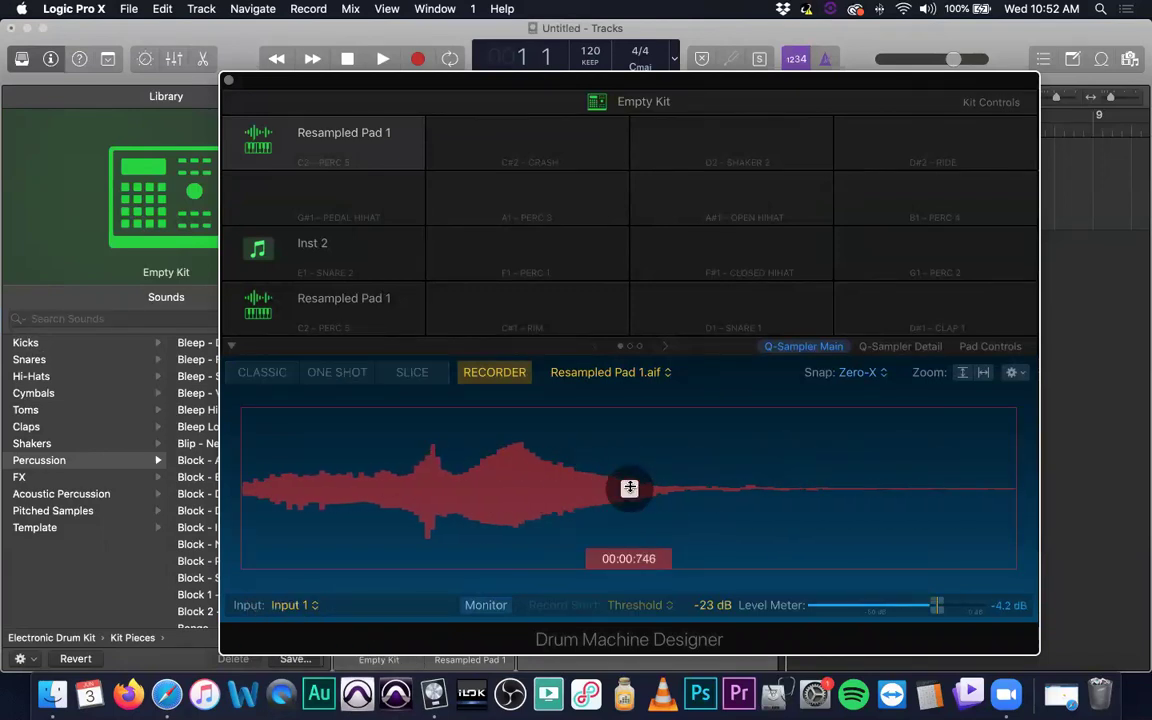
pyautogui.click(629, 488)
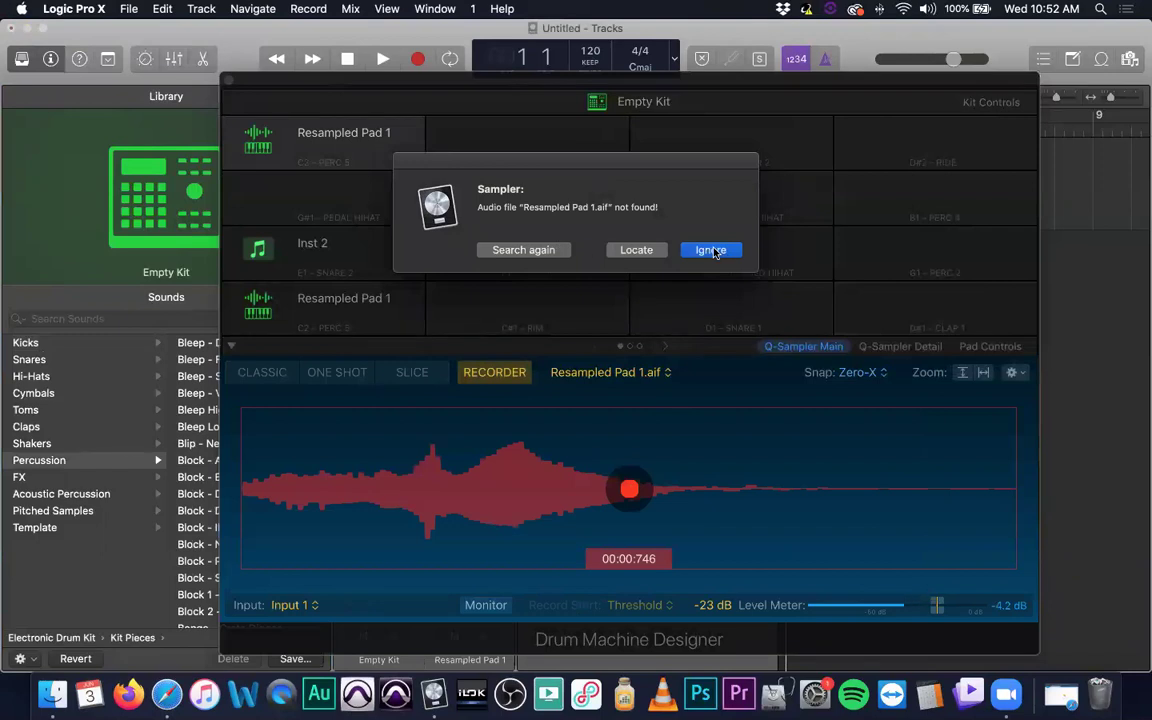
pyautogui.click(711, 251)
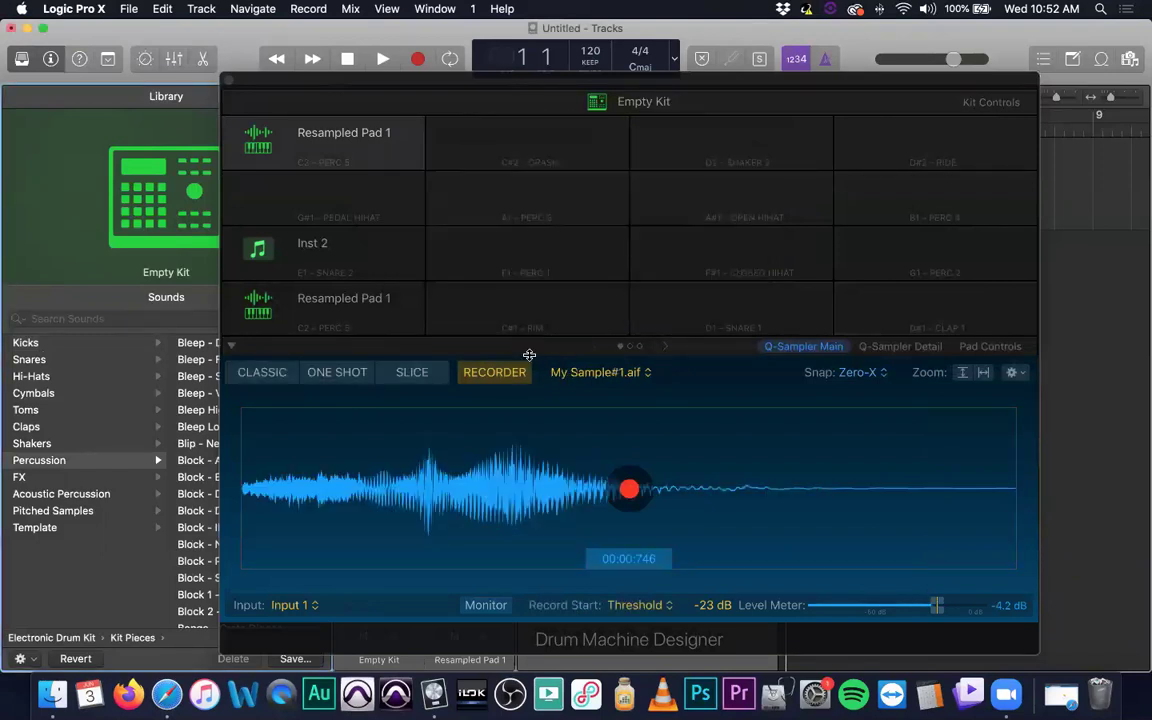
pyautogui.click(265, 373)
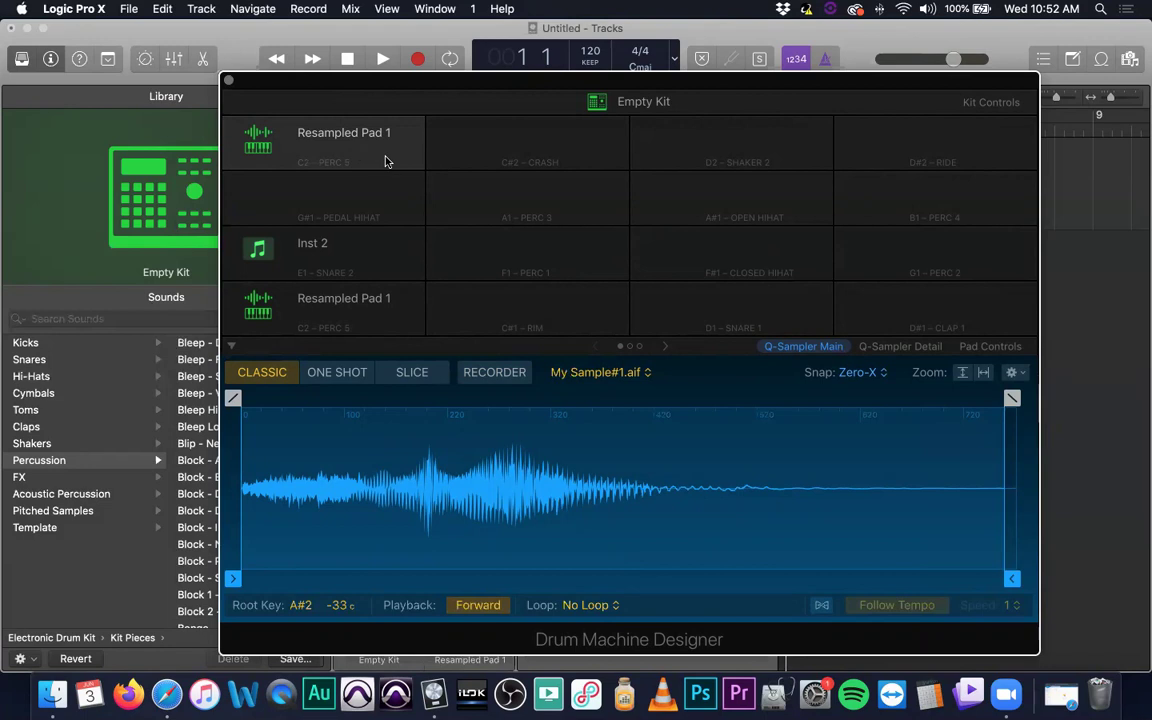
# - Look at the empty G#1 Pedal Hihat pad, preview the recorded Resampled Pad 1 sample in Slice mode, and return to Classic mode
pyautogui.click(356, 206)
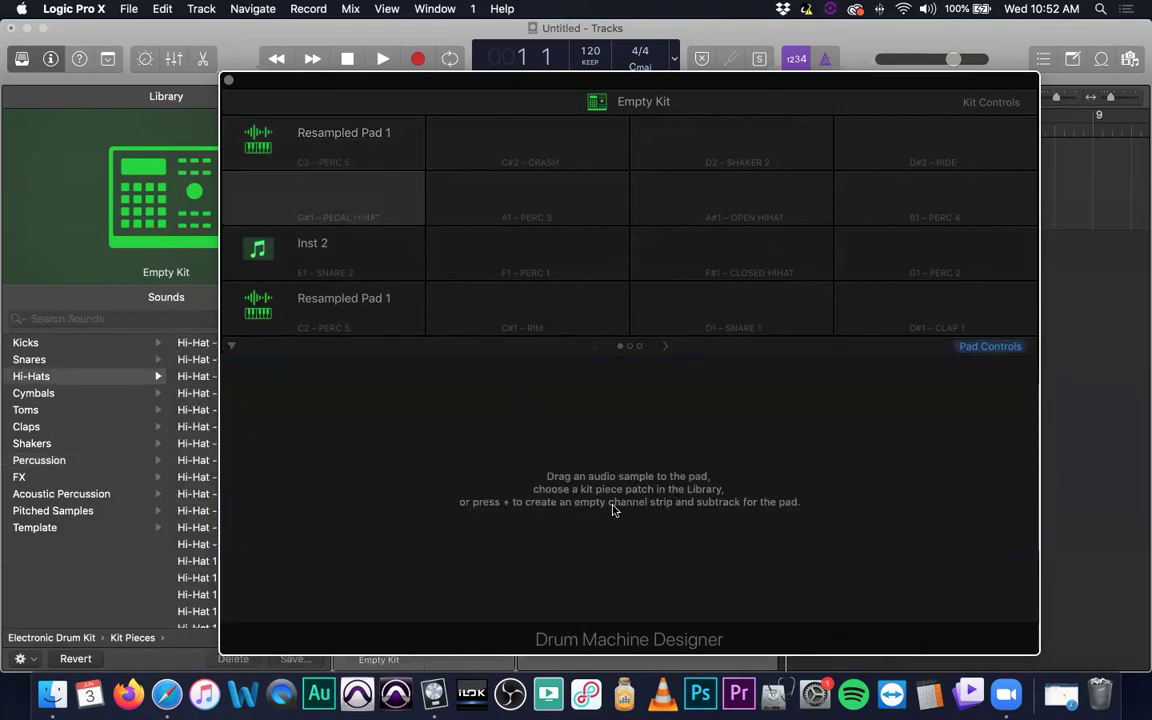
pyautogui.click(369, 142)
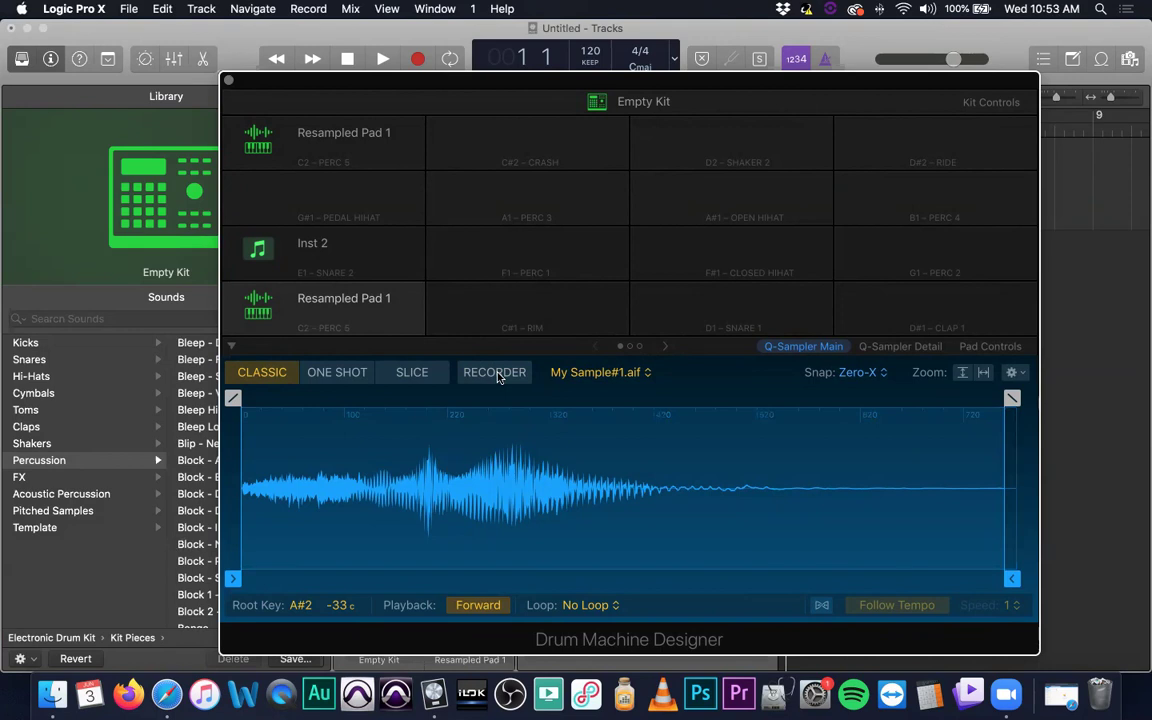
pyautogui.click(407, 373)
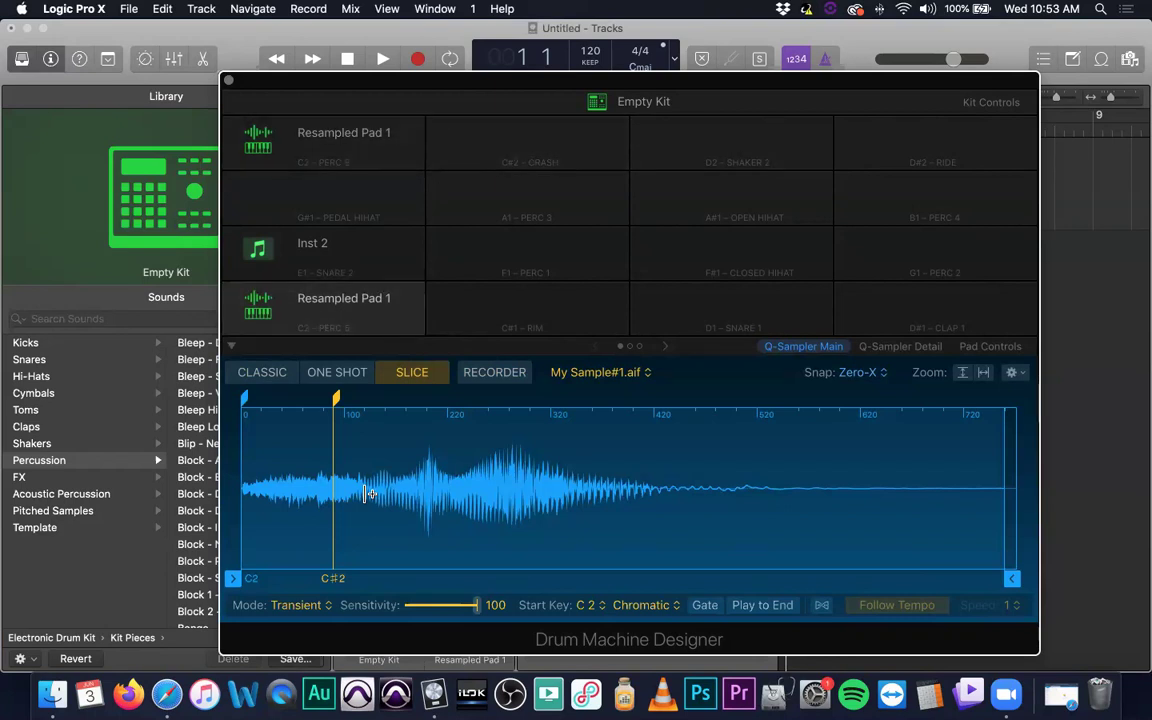
pyautogui.click(262, 372)
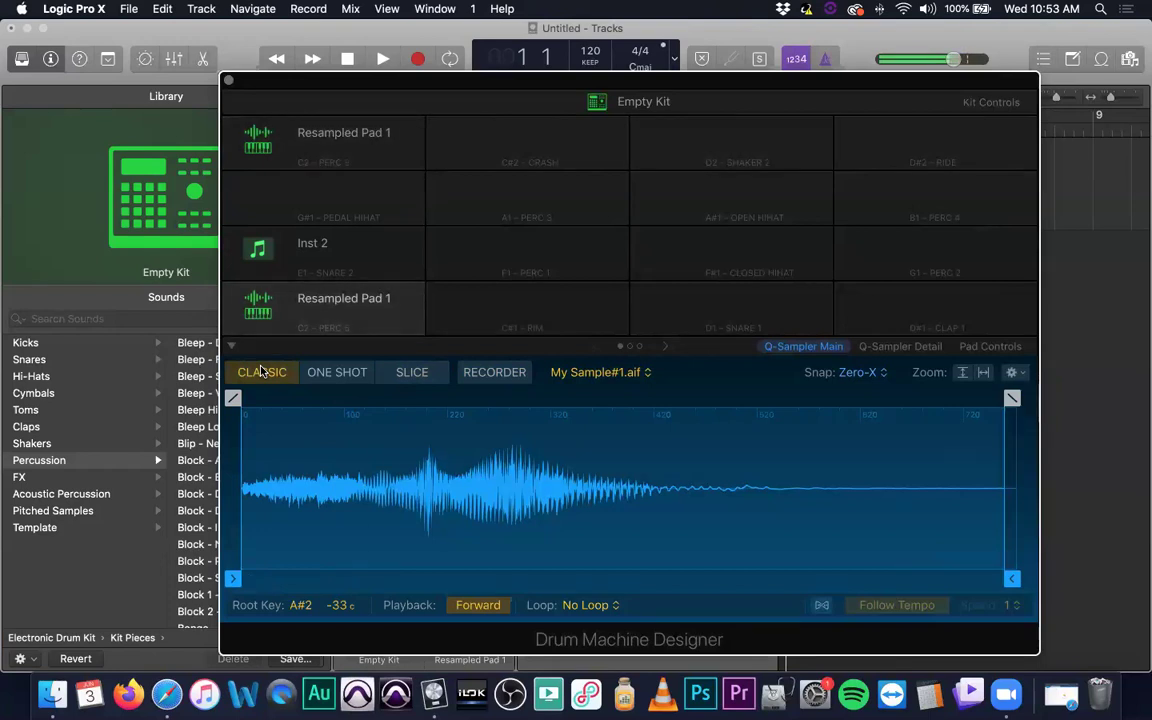
# - Check the Inst 2 and C1 Kick 1 pads, and clear the Resampled Pad 1 pad on C2 Perc 5
pyautogui.click(358, 257)
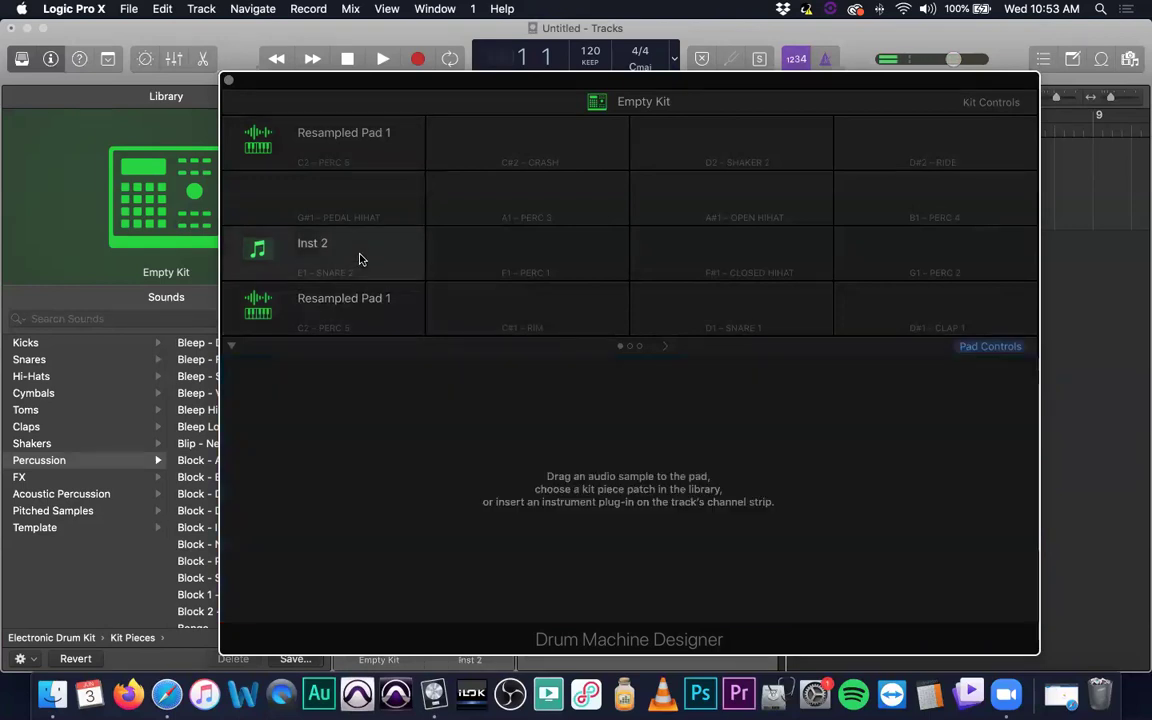
pyautogui.click(388, 313)
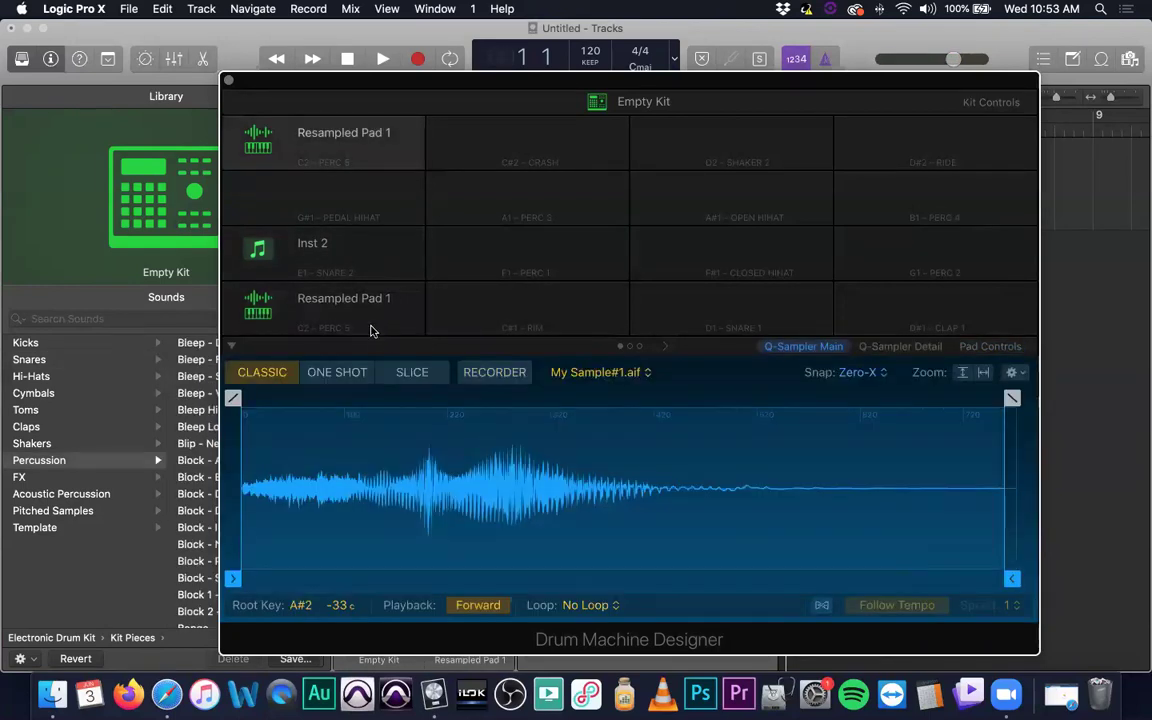
pyautogui.rightClick(373, 152)
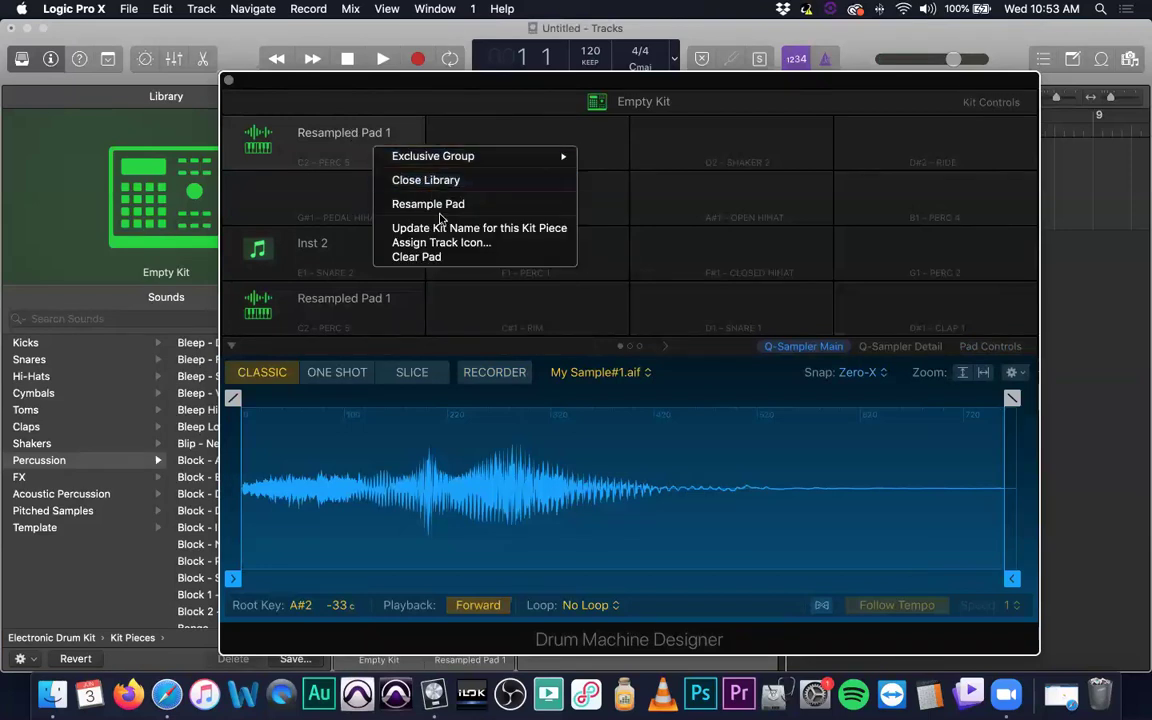
pyautogui.click(430, 257)
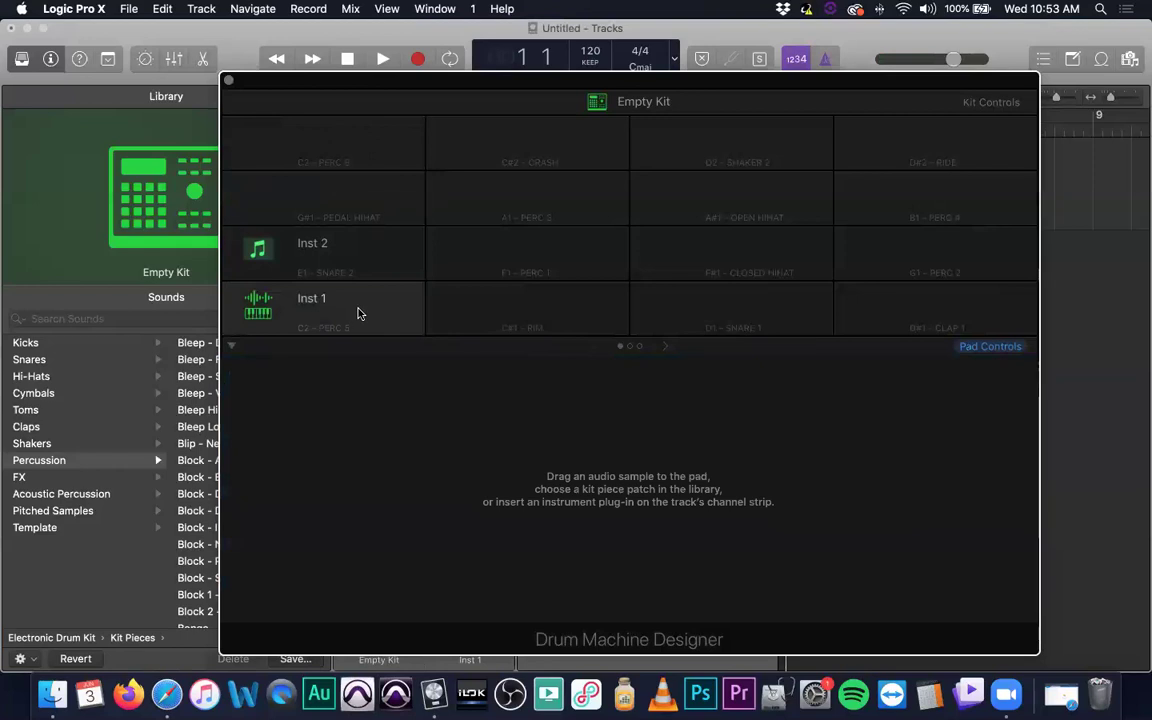
pyautogui.press('super+Tab')
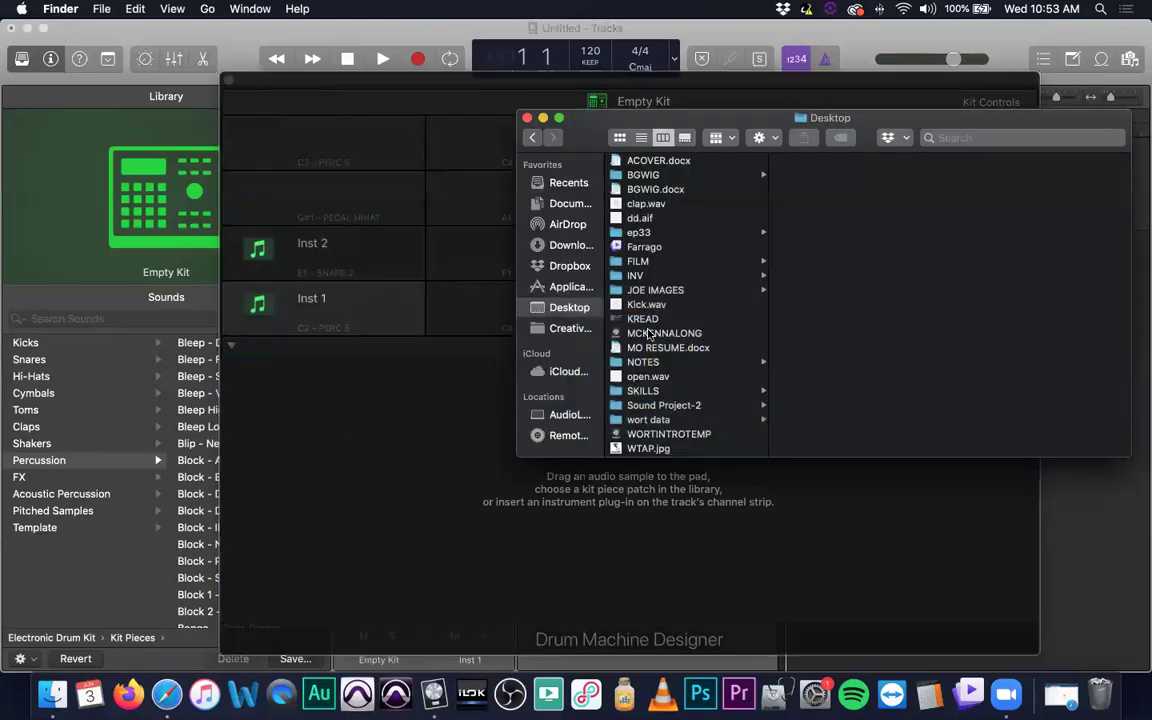
pyautogui.click(355, 303)
pyautogui.doubleClick(352, 301)
pyautogui.press('Return')
# - Resample the Inst 1 pad, ignoring both alerts about the missing file Resampled Pad 1.aif
pyautogui.rightClick(368, 314)
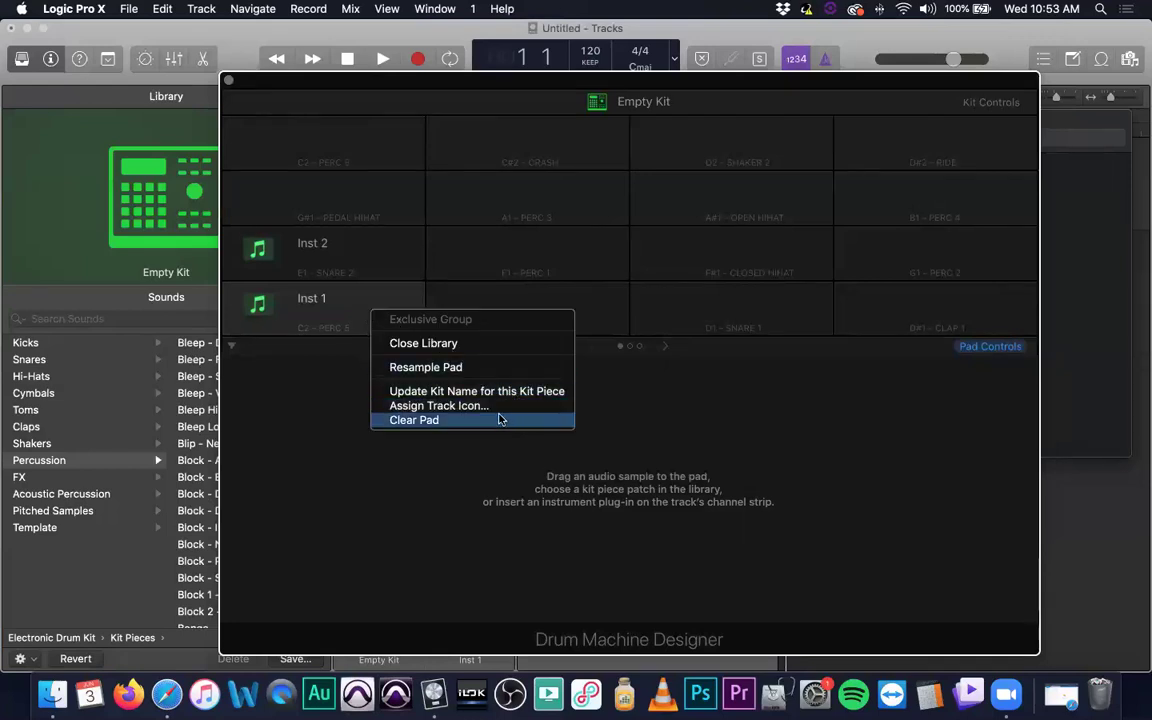
pyautogui.click(461, 368)
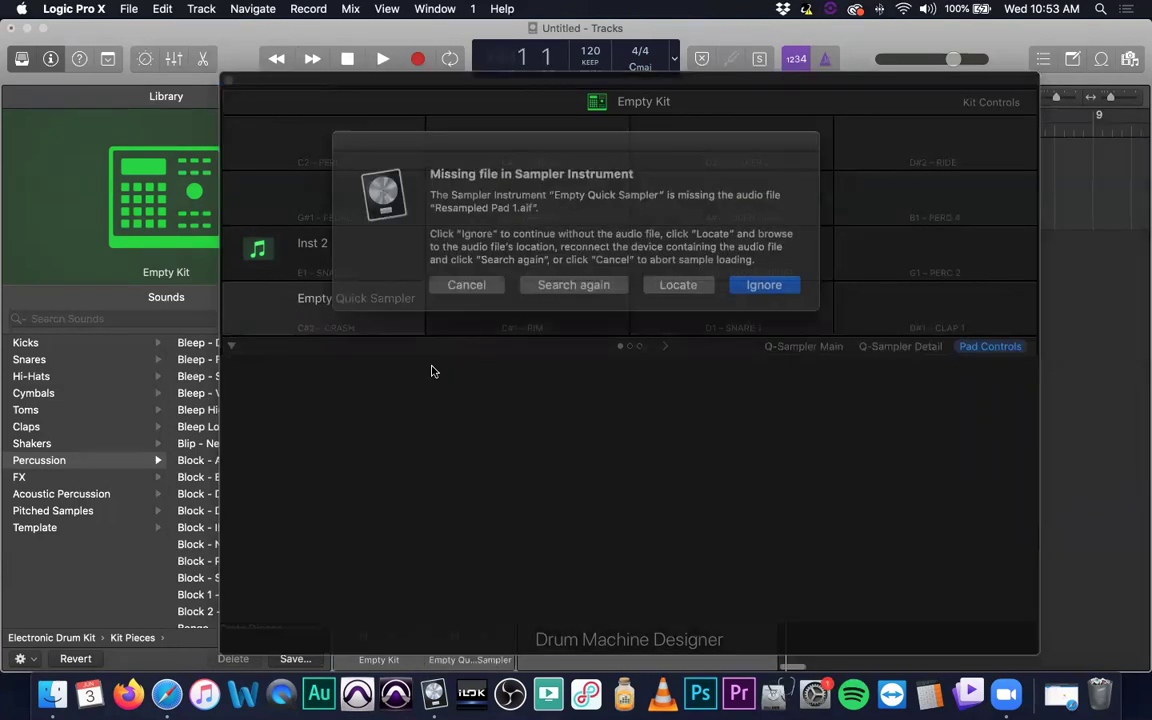
pyautogui.click(737, 277)
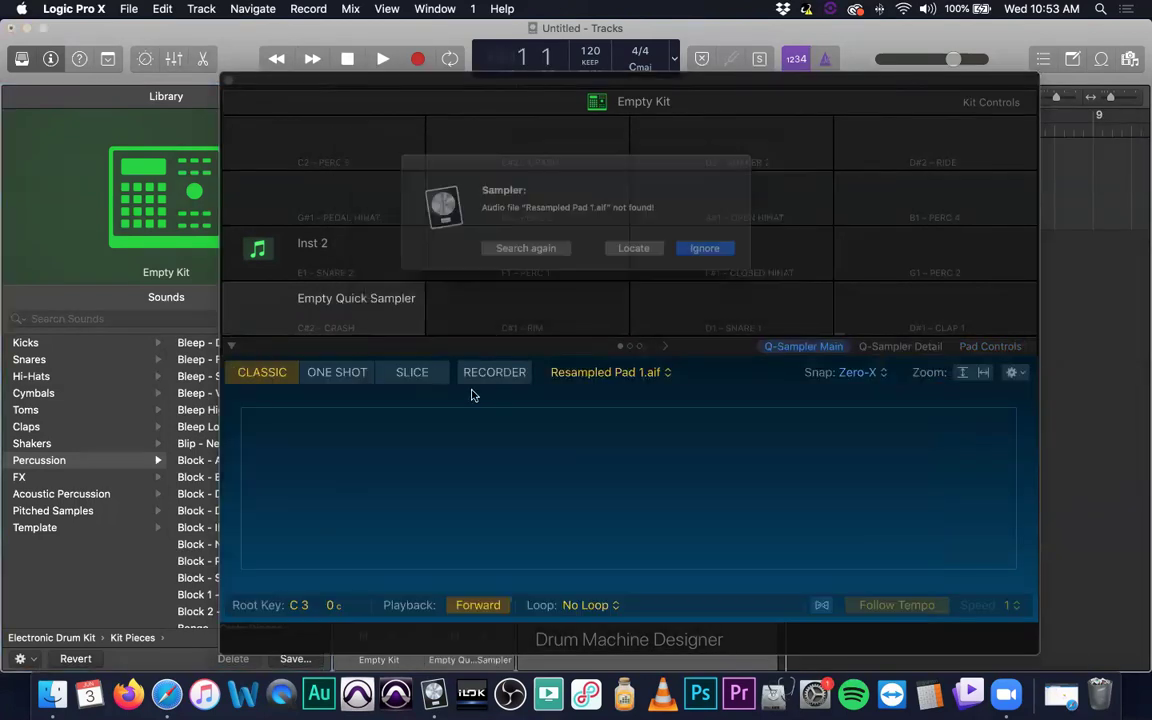
pyautogui.click(699, 250)
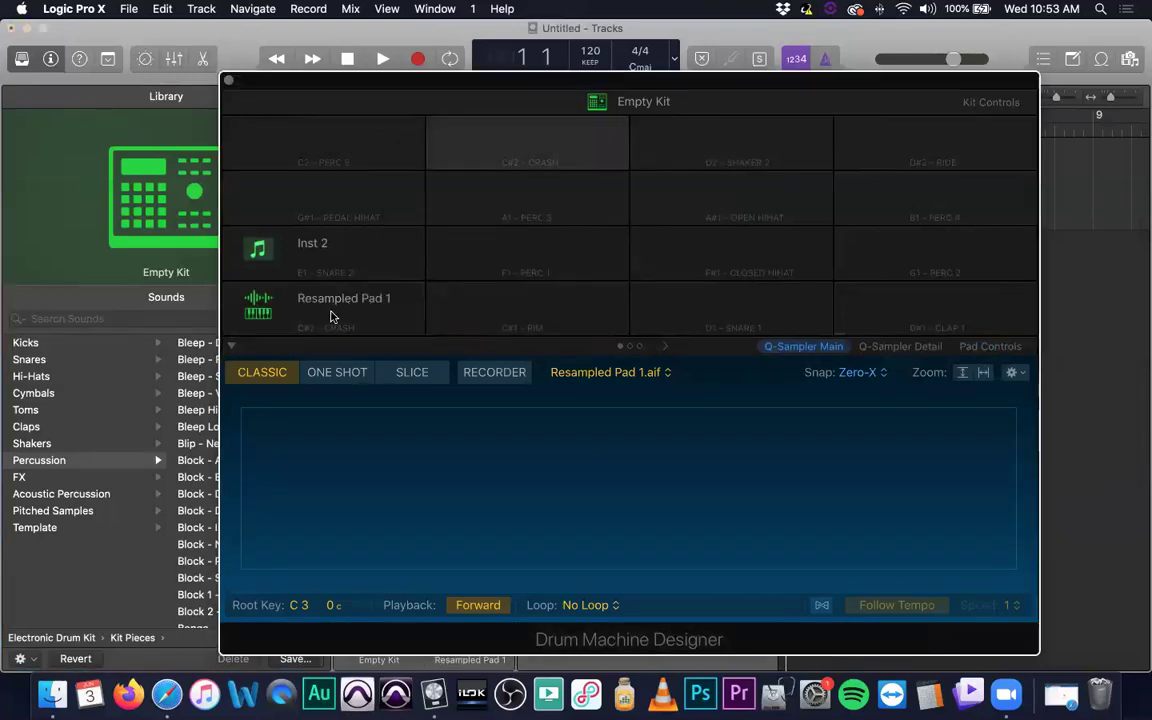
# - Record a new sample from Input 1 into the resampled pad's Quick Sampler, ignoring the missing file Resampled Pad 1.aif
pyautogui.click(484, 379)
pyautogui.click(291, 606)
pyautogui.moveTo(301, 635)
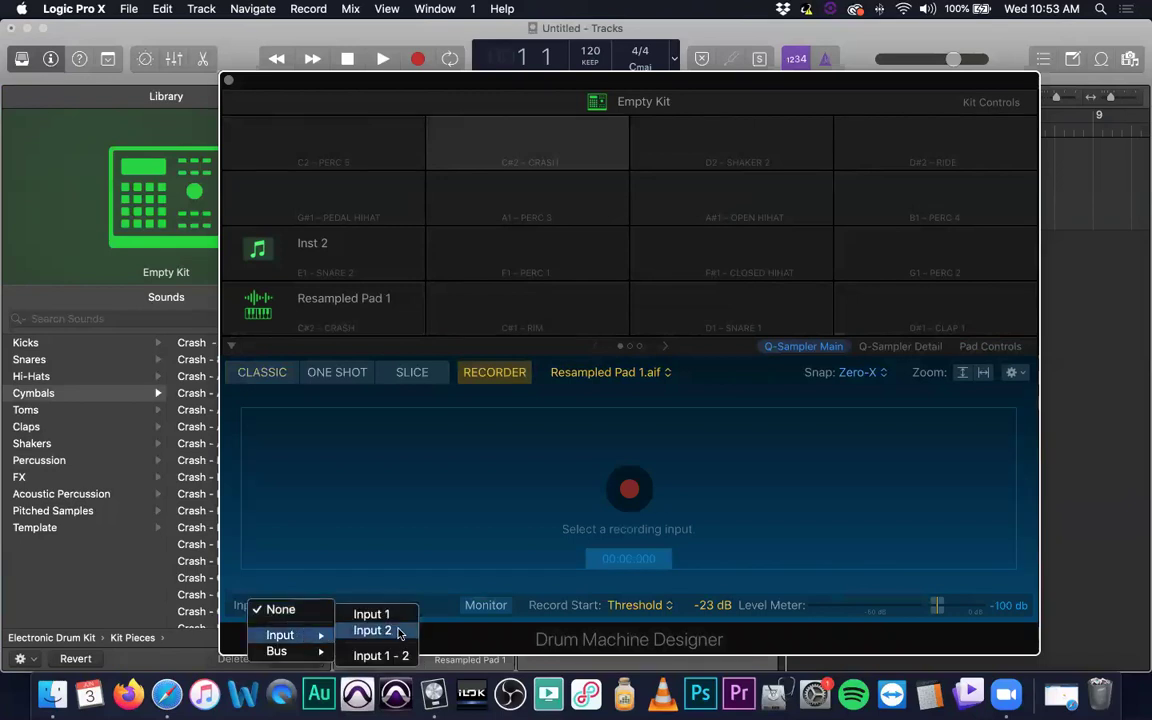
pyautogui.click(378, 614)
pyautogui.click(629, 489)
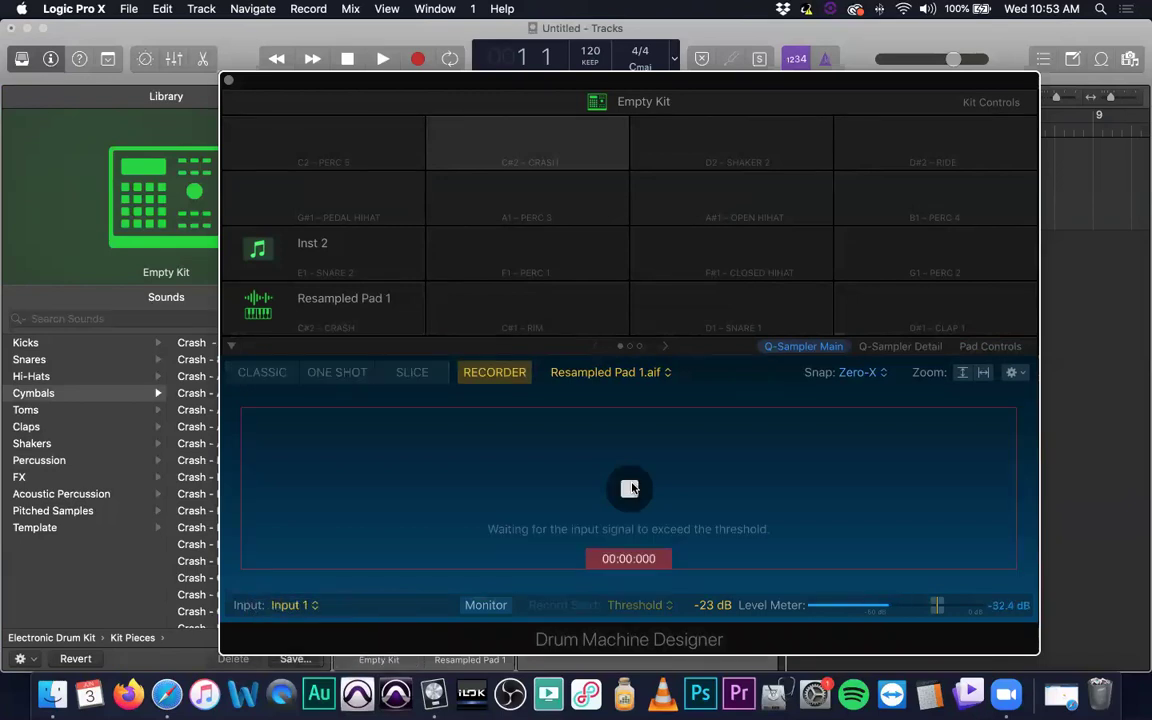
pyautogui.click(629, 489)
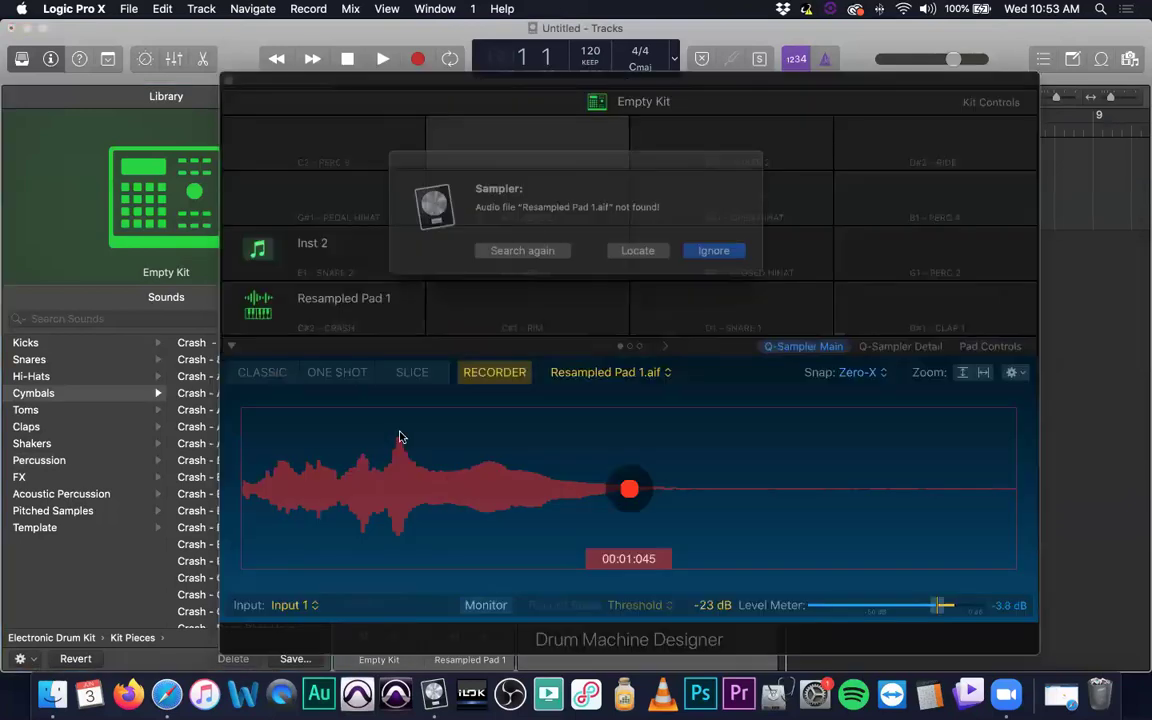
pyautogui.click(712, 250)
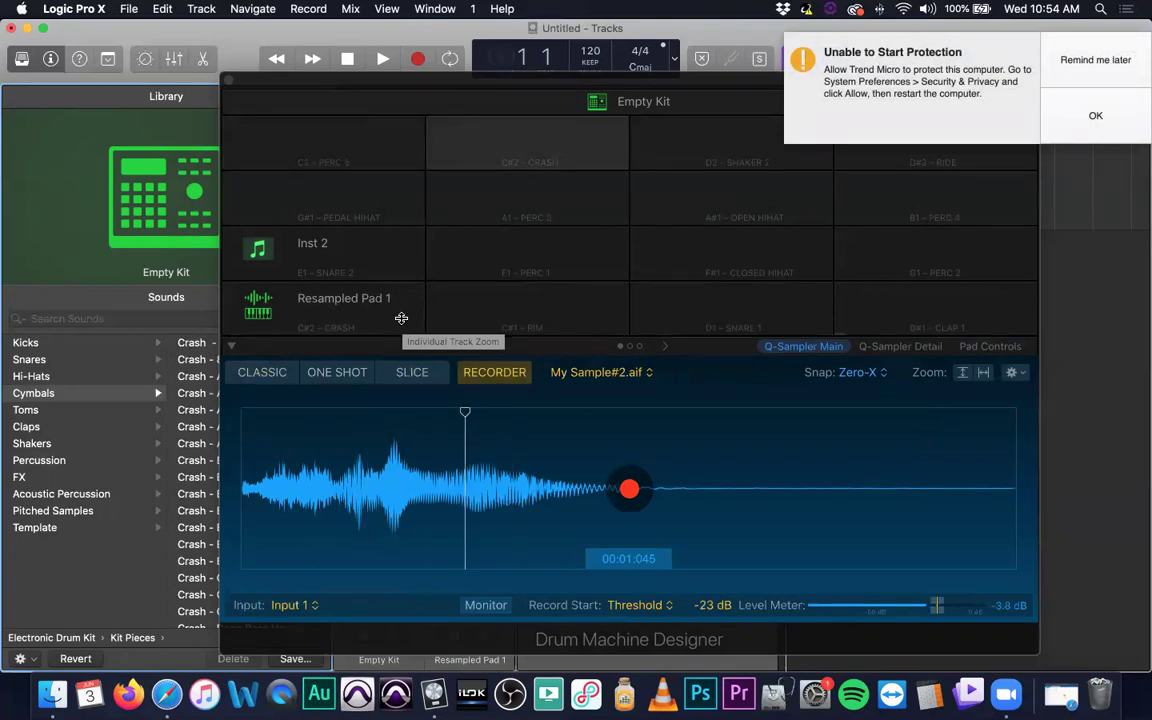
# - Switch to Finder, try to place Kick.wav from the Desktop folder on the E1 Snare 2 pad, and close the Finder window
pyautogui.click(388, 264)
pyautogui.press('super+Tab')
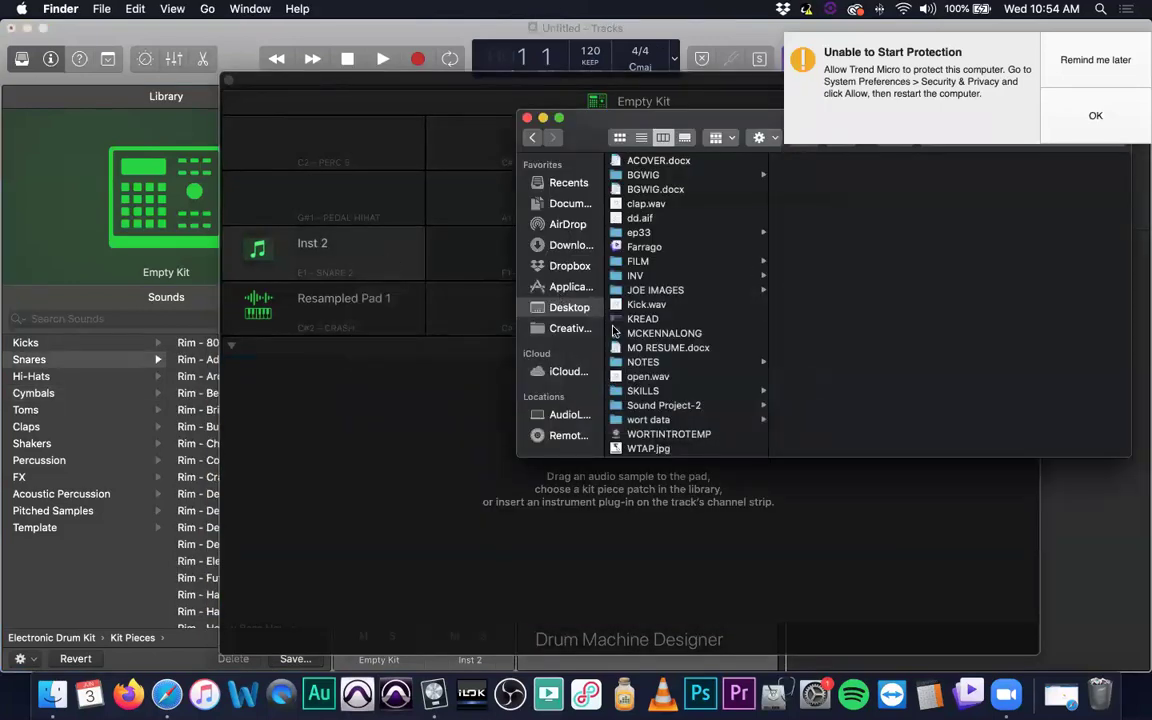
pyautogui.scroll(-1, 616, 338)
pyautogui.scroll(1, 618, 346)
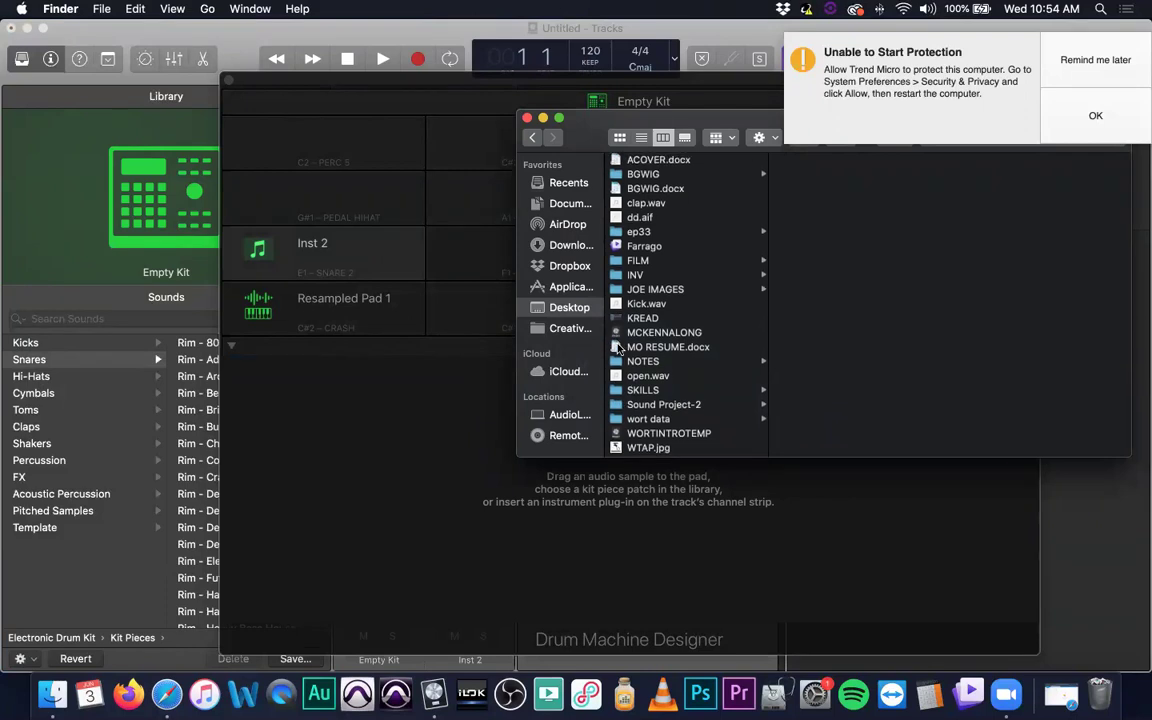
pyautogui.moveTo(614, 308); pyautogui.dragTo(559, 527)
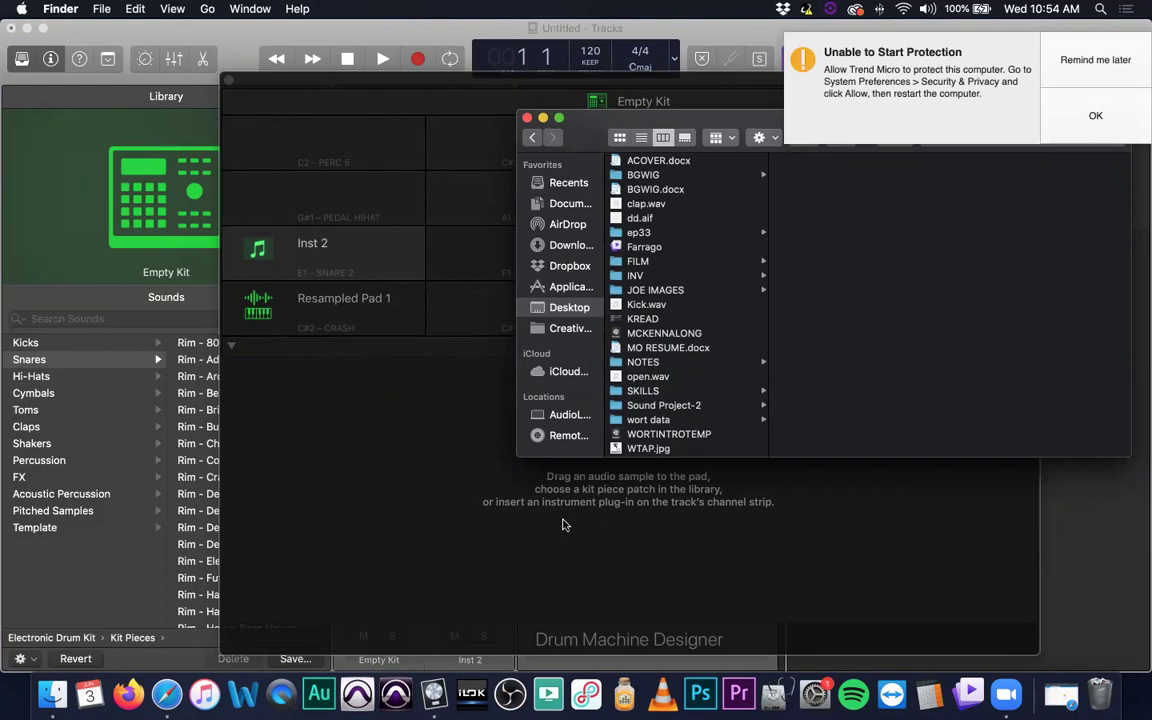
pyautogui.moveTo(614, 308); pyautogui.dragTo(360, 250)
pyautogui.moveTo(616, 308); pyautogui.dragTo(368, 253)
pyautogui.click(1028, 52)
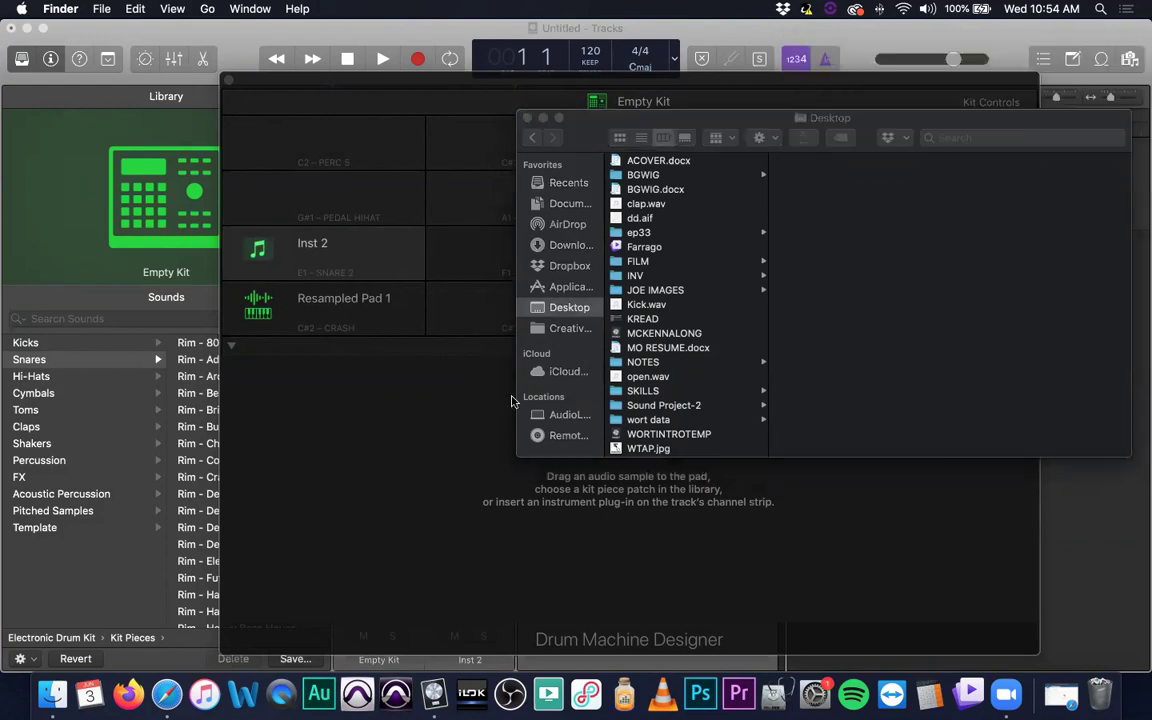
pyautogui.moveTo(428, 249); pyautogui.dragTo(405, 205)
pyautogui.click(528, 118)
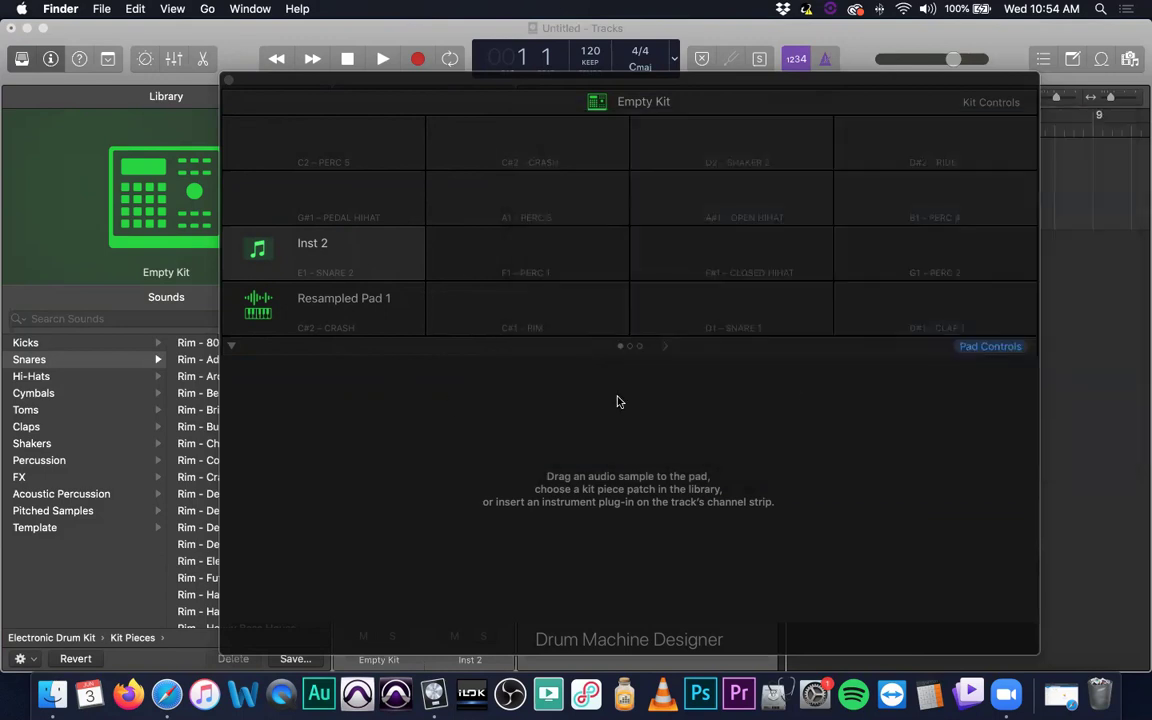
# - Show the project, media and file browsers in Logic Pro X, moving the Drum Machine Designer window to uncover the channel strips
pyautogui.moveTo(857, 90); pyautogui.dragTo(650, 109)
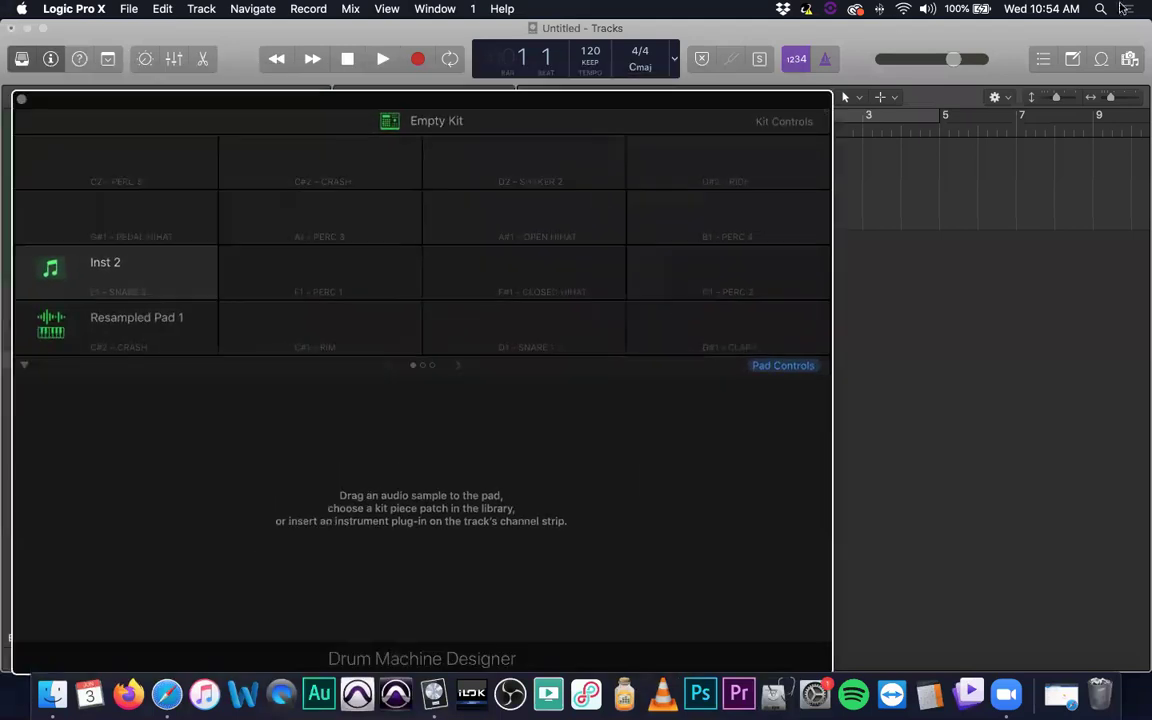
pyautogui.click(1130, 60)
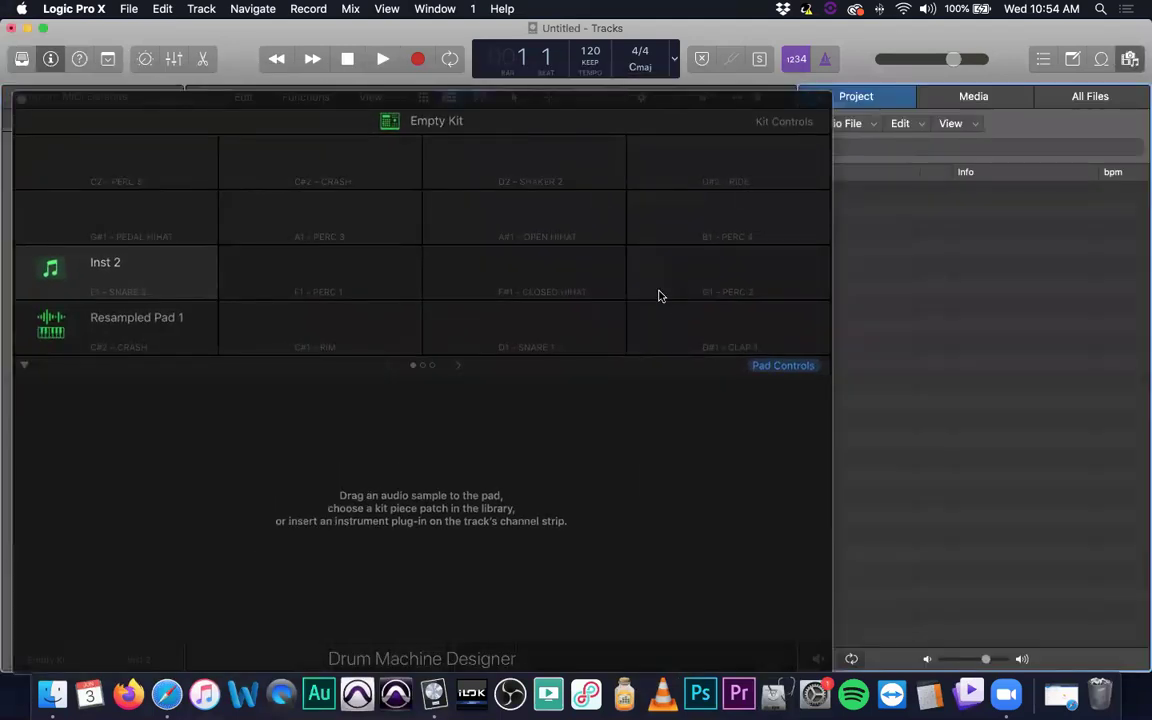
pyautogui.moveTo(514, 103); pyautogui.dragTo(660, 77)
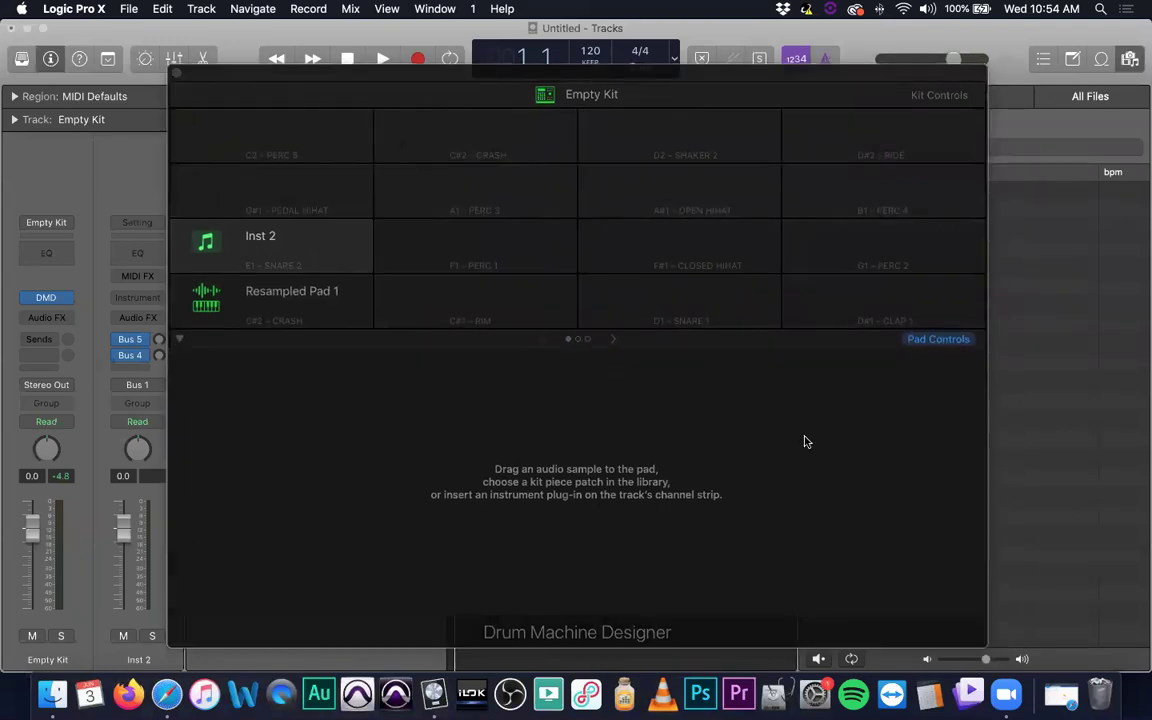
pyautogui.click(944, 340)
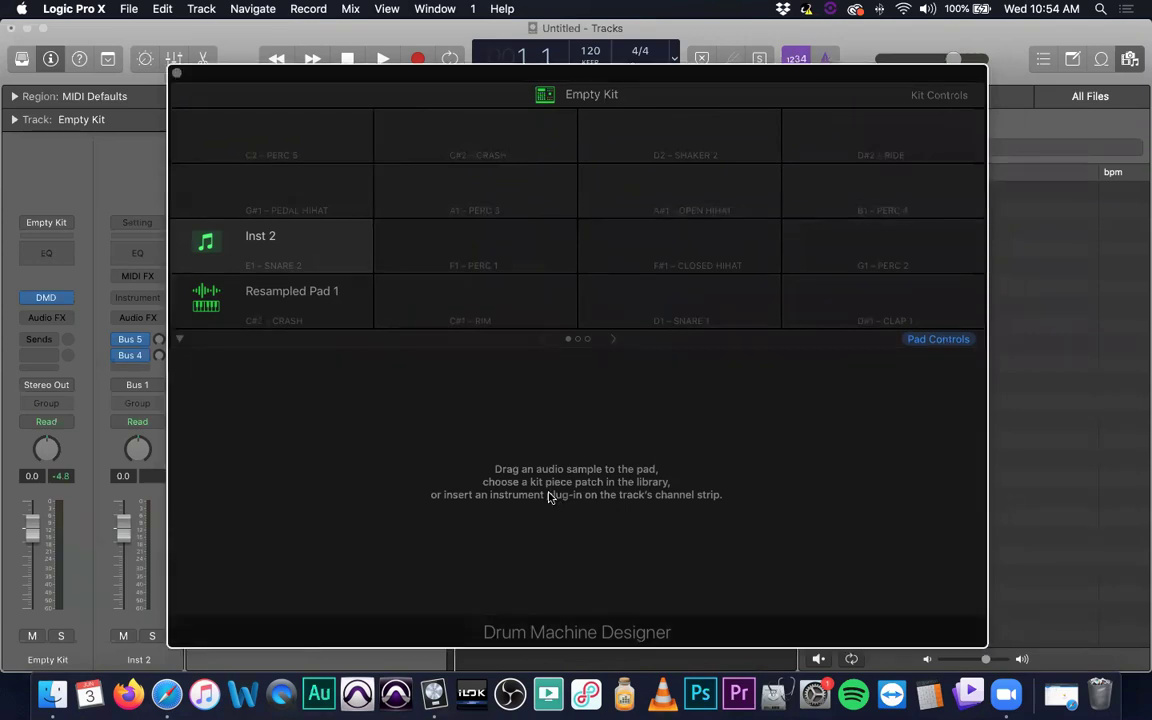
# - Try to load Kick.wav from Finder's Desktop folder into the Resampled Pad 1 Quick Sampler, and close the Finder window
pyautogui.click(320, 288)
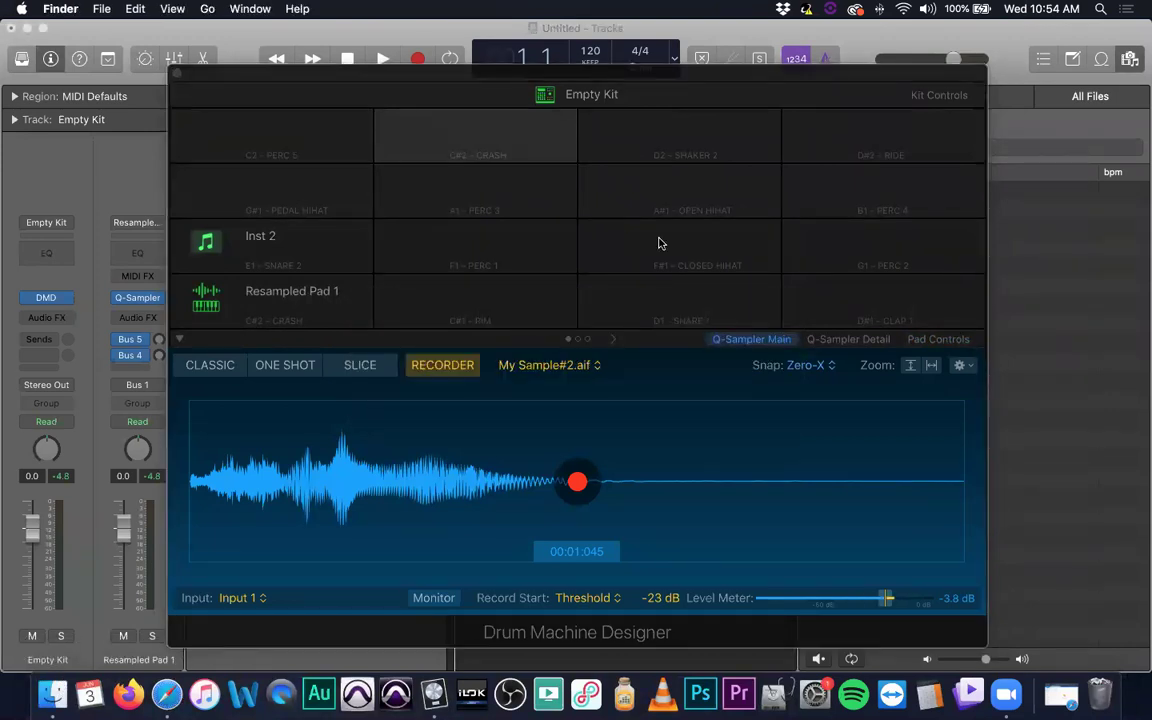
pyautogui.press('super+n')
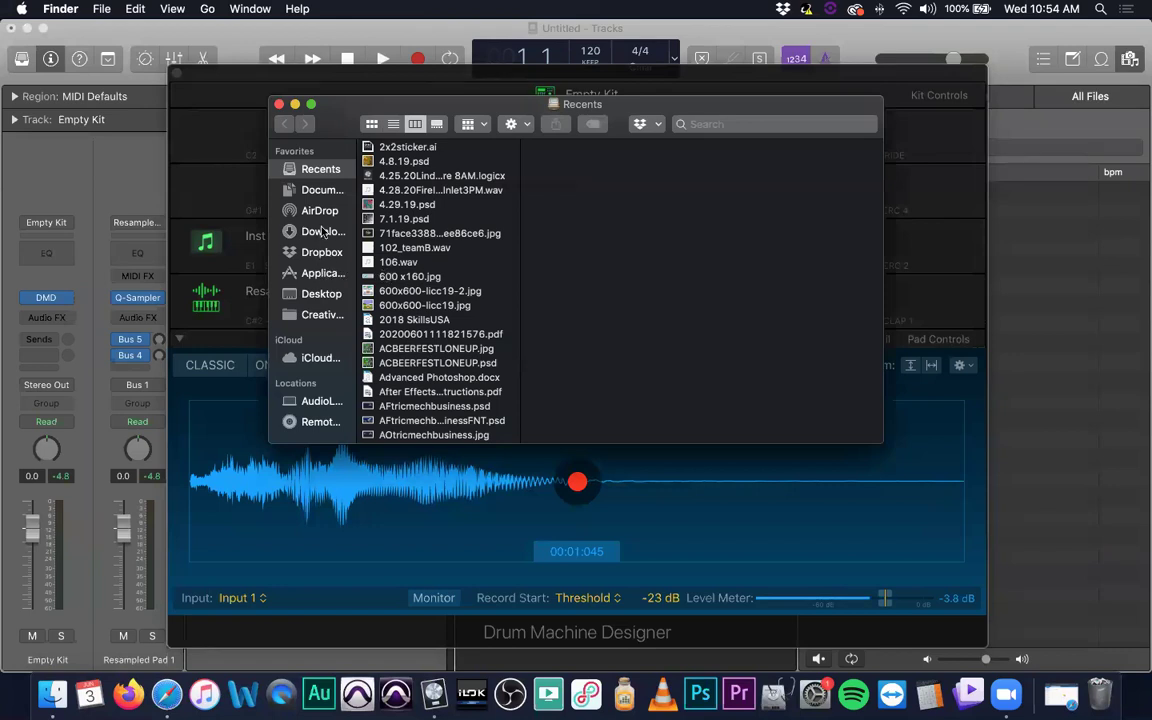
pyautogui.click(300, 190)
pyautogui.click(313, 292)
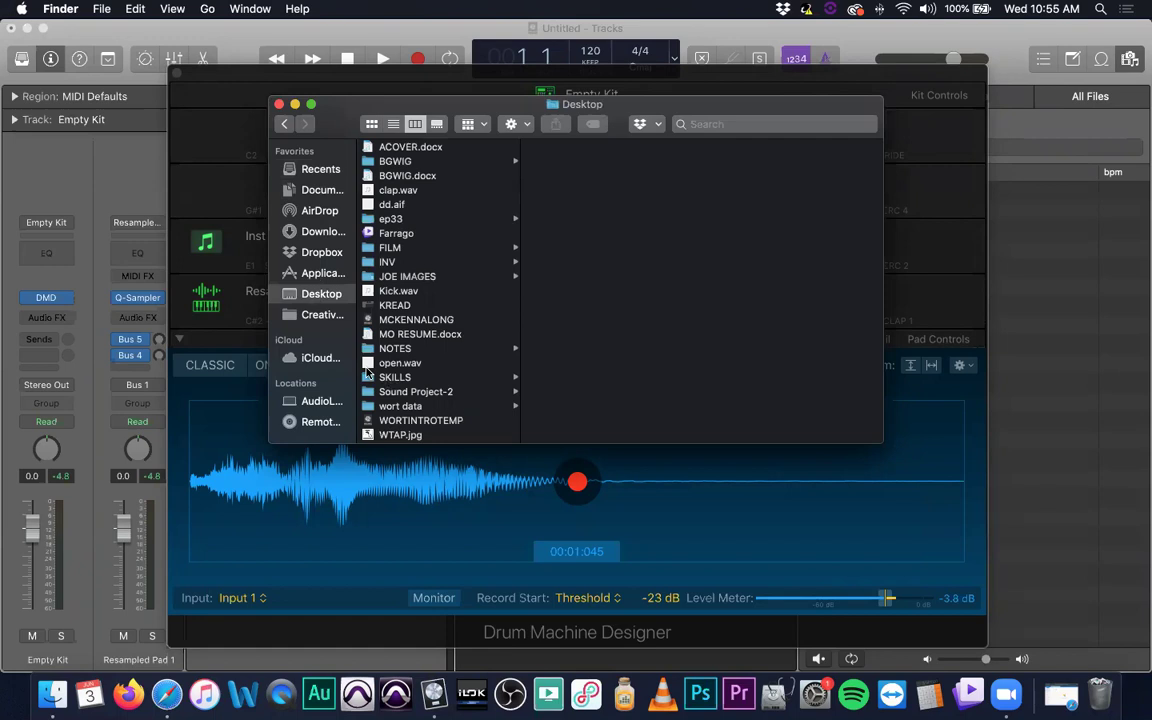
pyautogui.moveTo(368, 290); pyautogui.dragTo(328, 543)
pyautogui.click(280, 105)
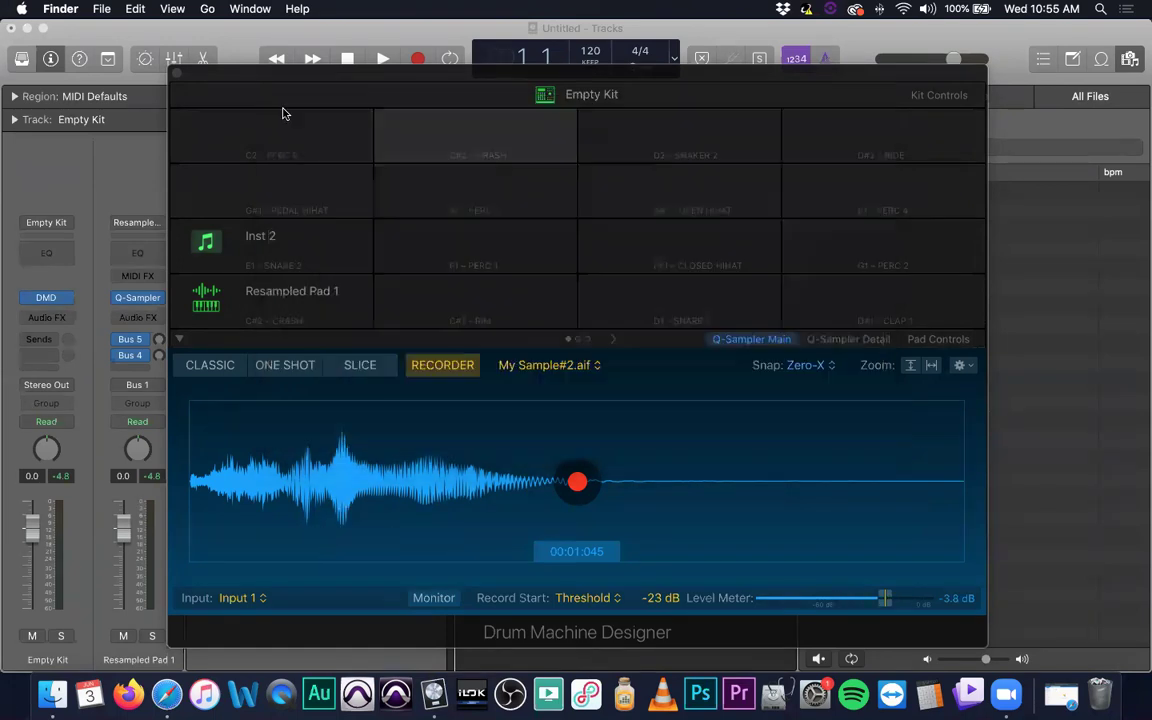
# - Back in Logic Pro X, switch the My Sample#2.aif sampler to Classic mode and resample the Inst 2 pad
pyautogui.click(198, 368)
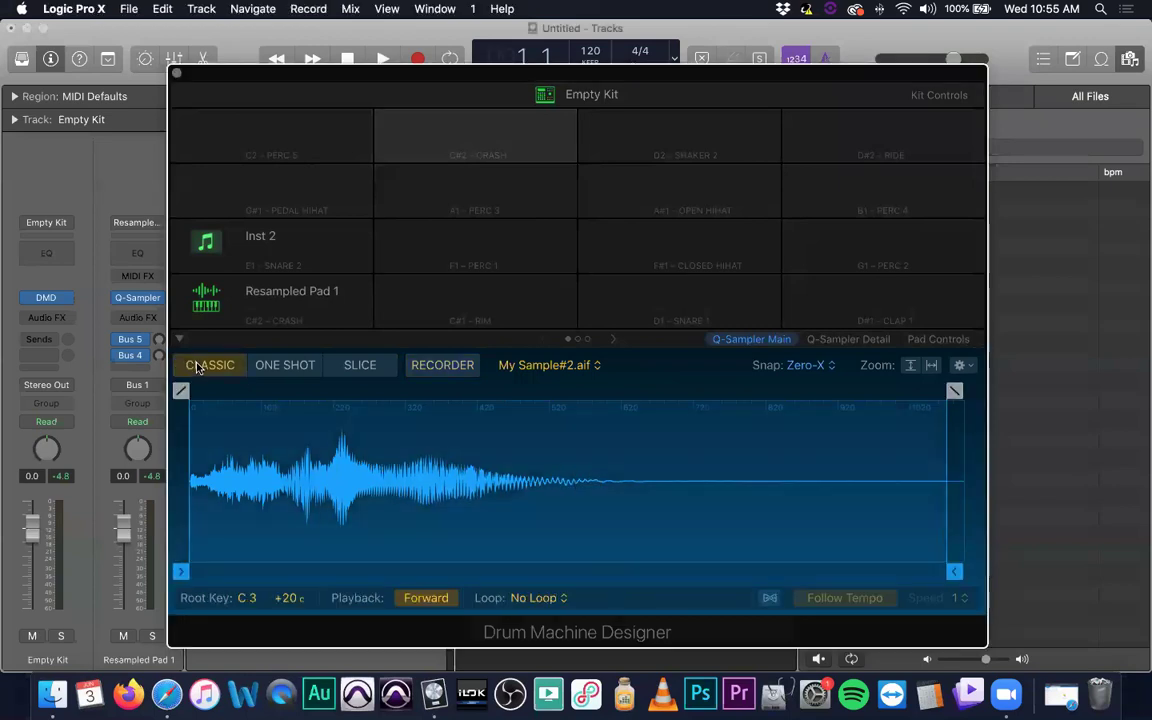
pyautogui.click(321, 251)
pyautogui.rightClick(321, 251)
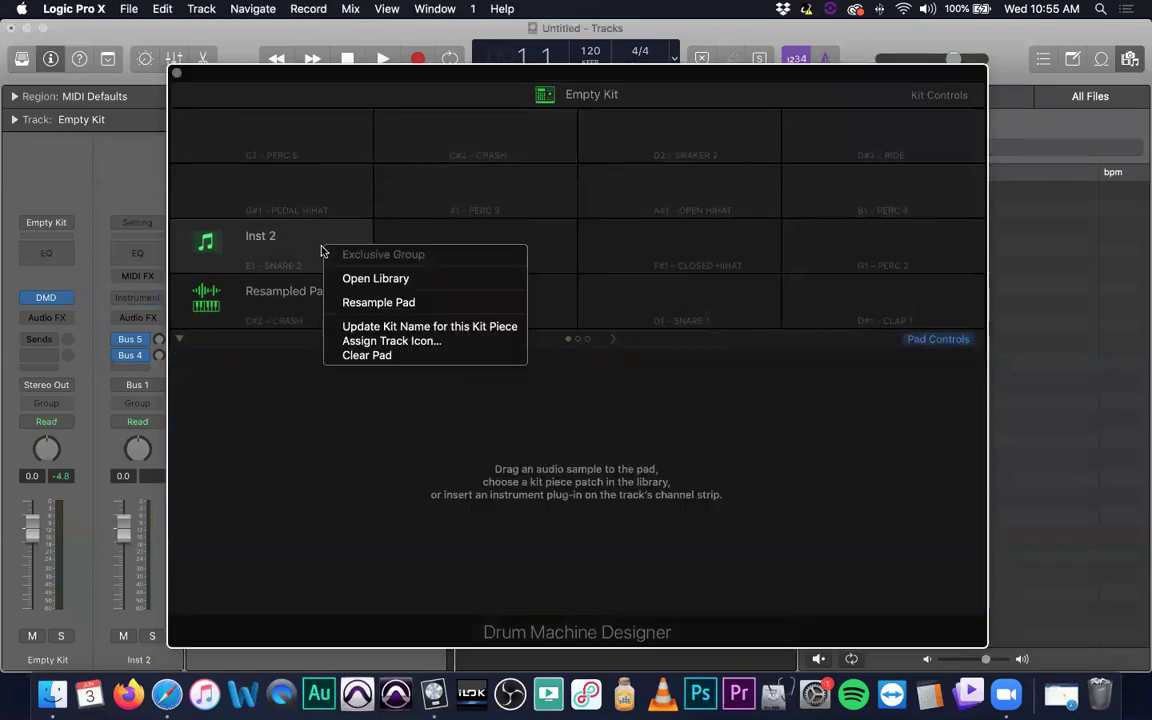
pyautogui.click(378, 302)
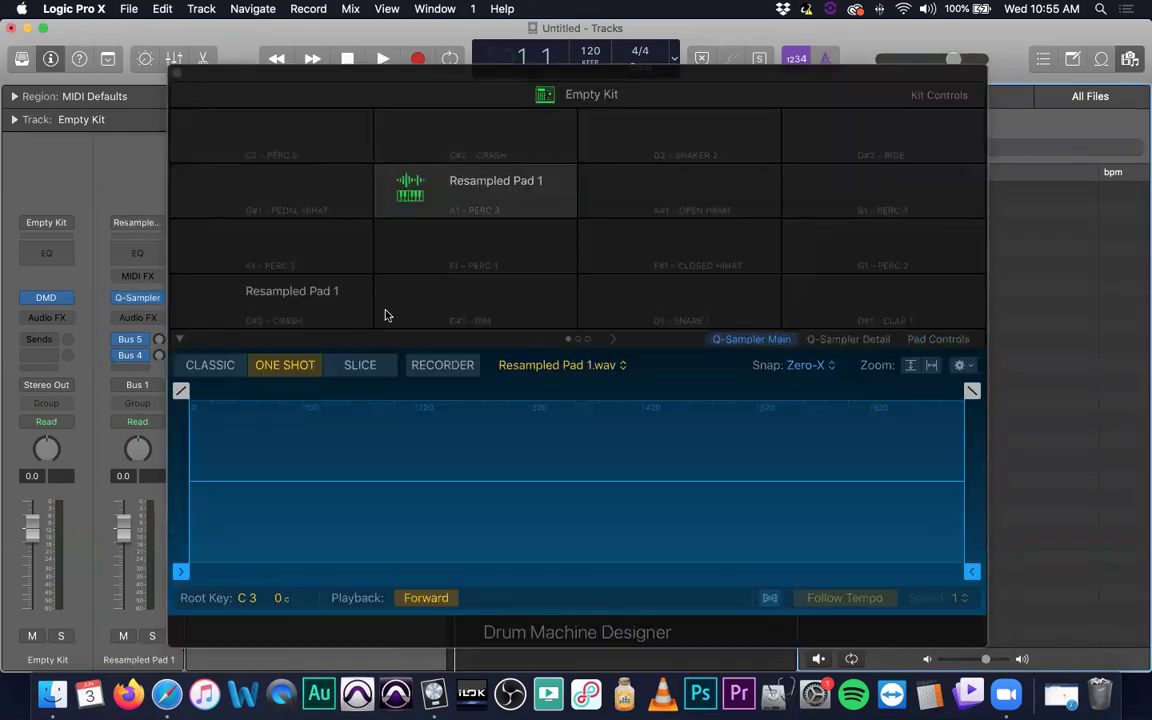
# - Move the new resampled pad from the second row into the empty slot directly above the recorded-sample pad, and select it
pyautogui.click(327, 311)
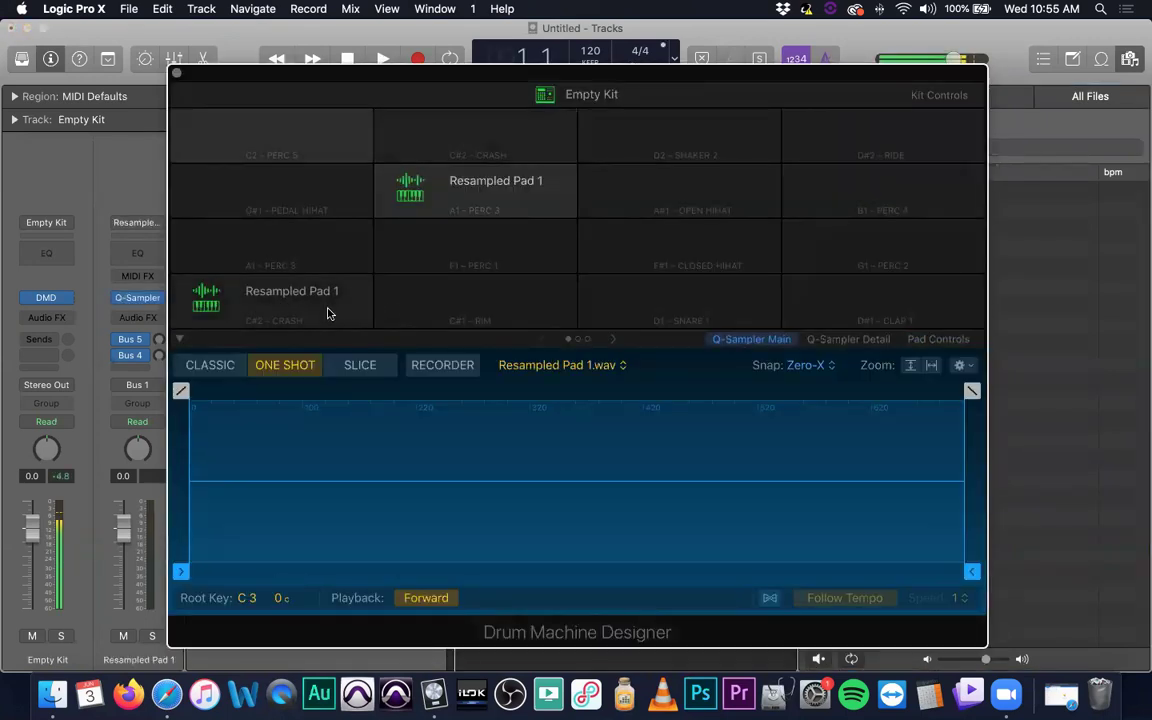
pyautogui.moveTo(398, 186); pyautogui.dragTo(243, 259)
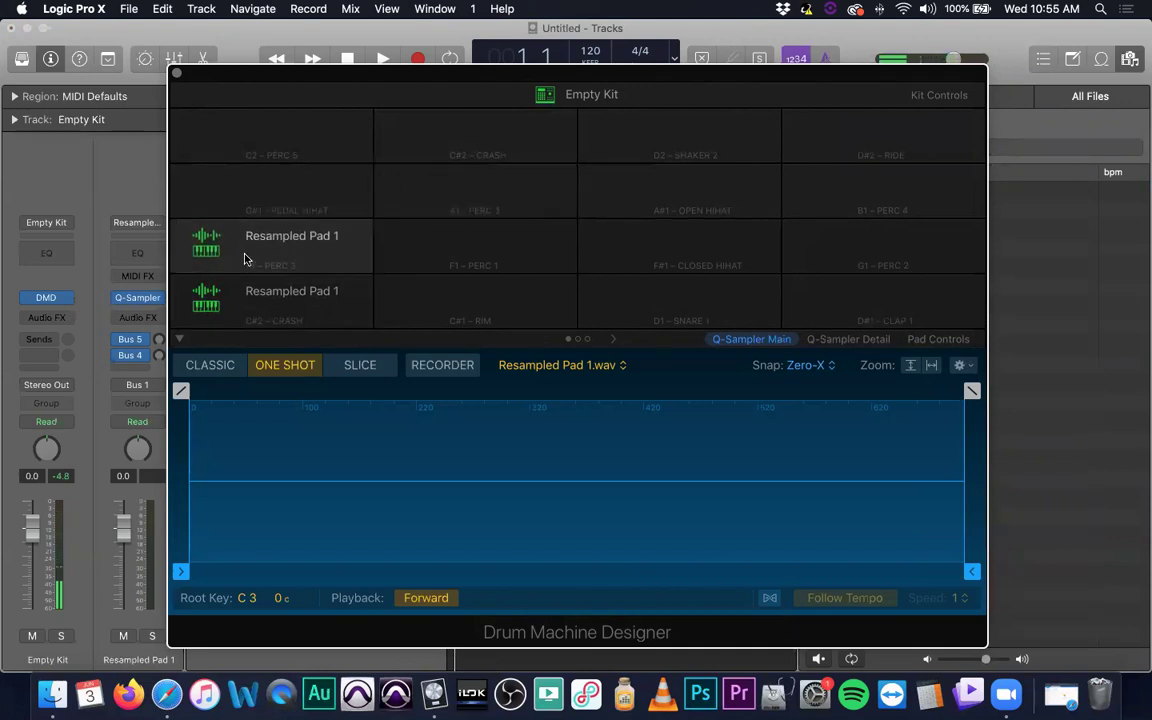
pyautogui.click(306, 264)
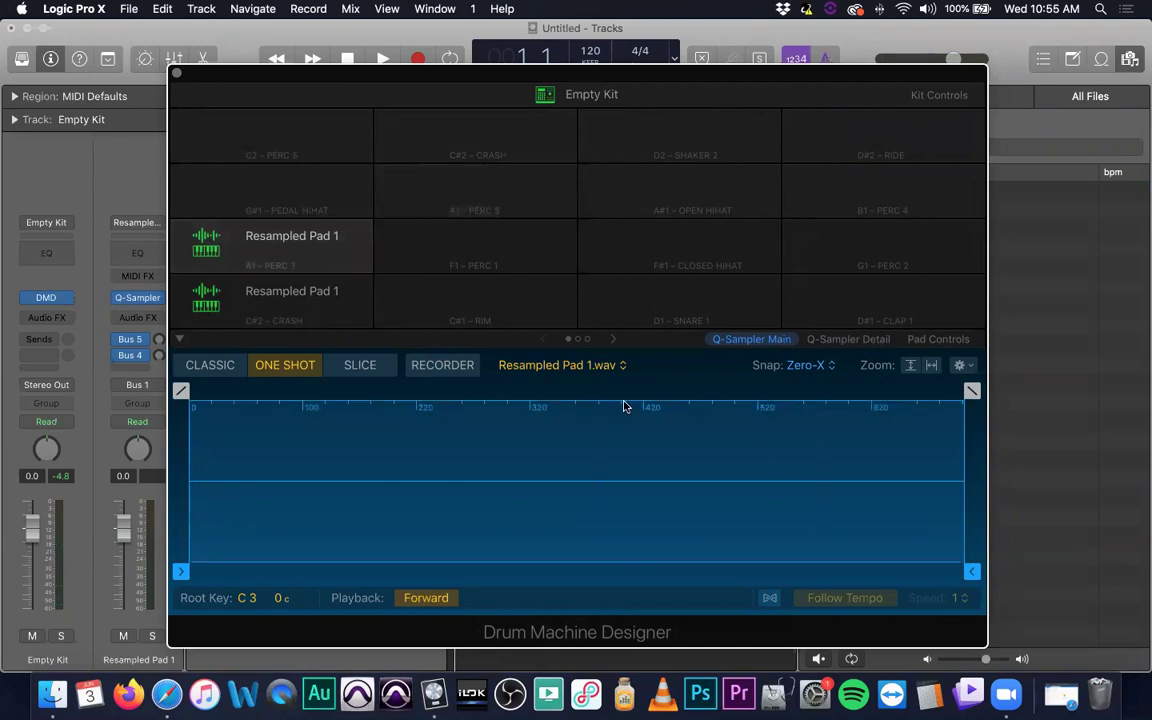
# - Load Kick.wav from the Desktop folder into the selected pad's Quick Sampler, keeping the Original import option
pyautogui.click(619, 368)
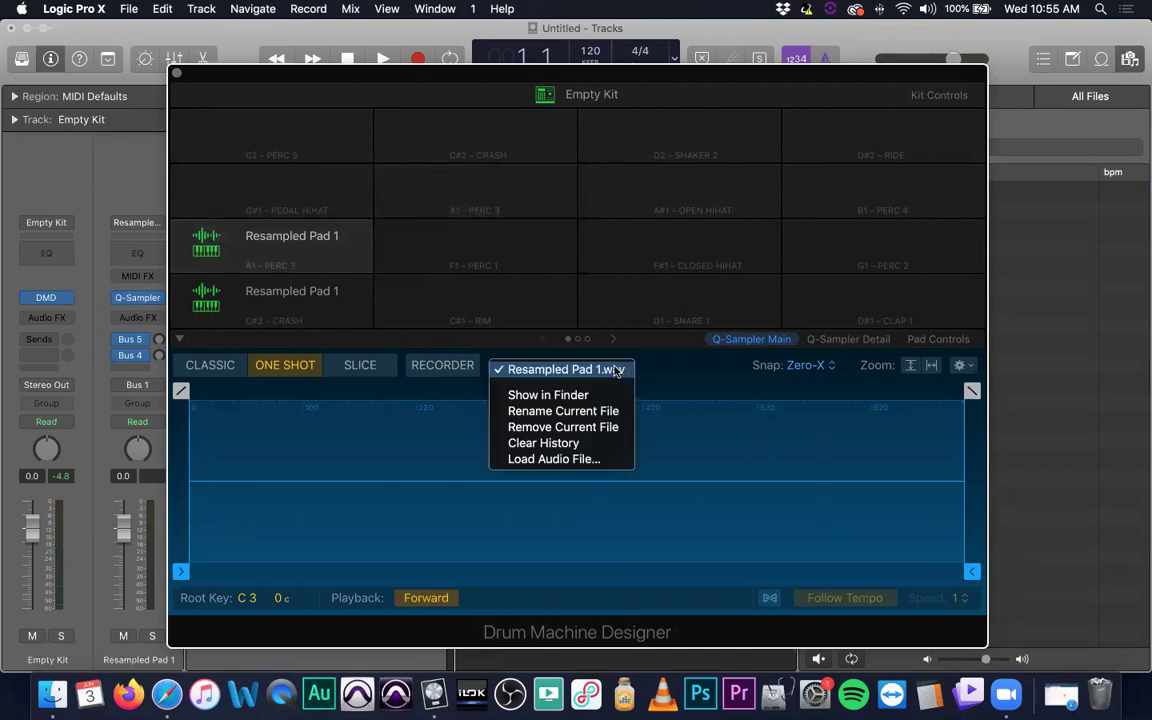
pyautogui.click(586, 459)
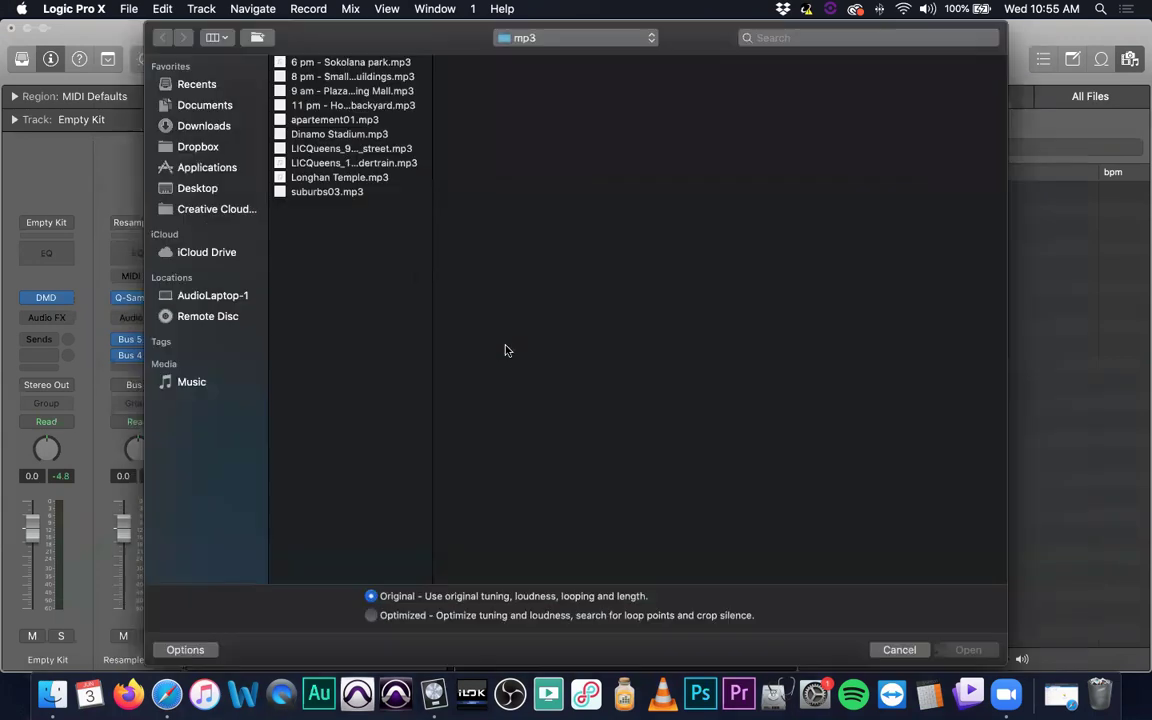
pyautogui.press('super+shift+d')
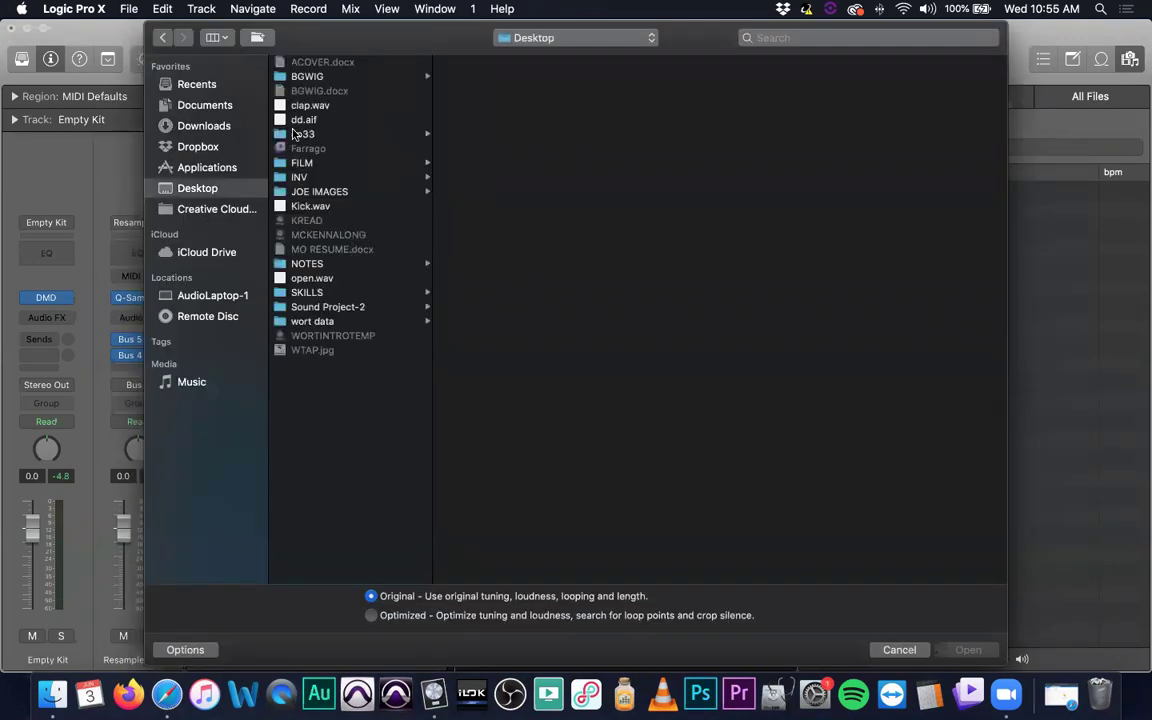
pyautogui.click(297, 206)
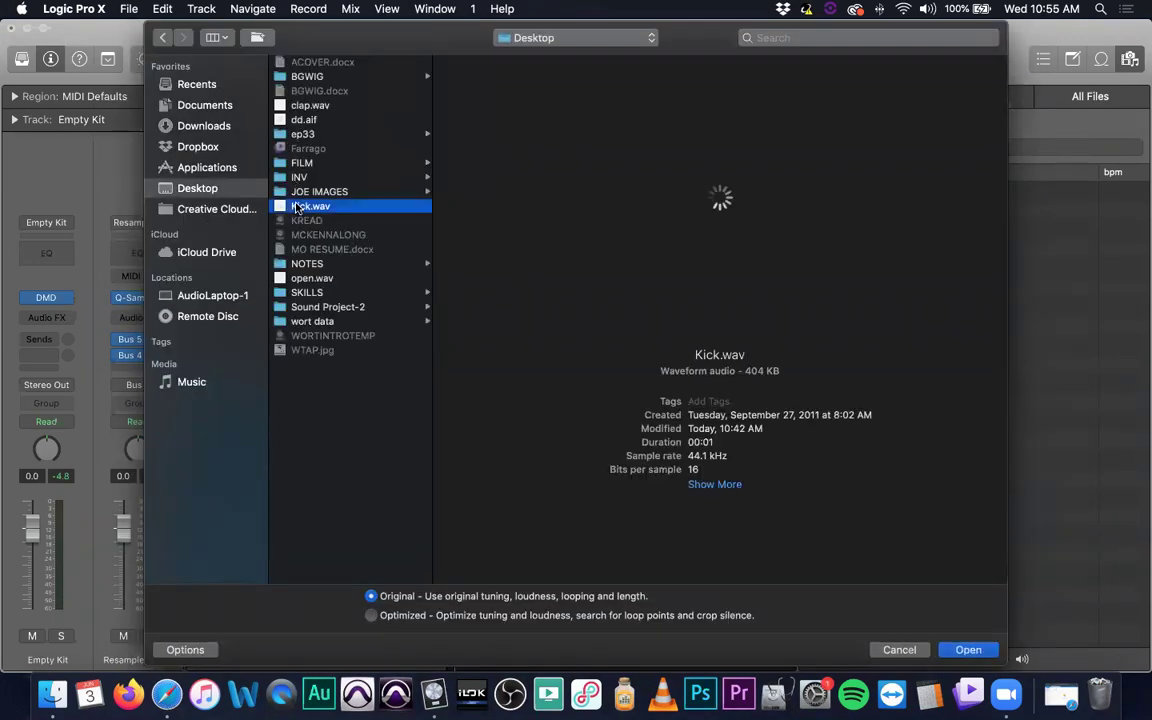
pyautogui.doubleClick(297, 206)
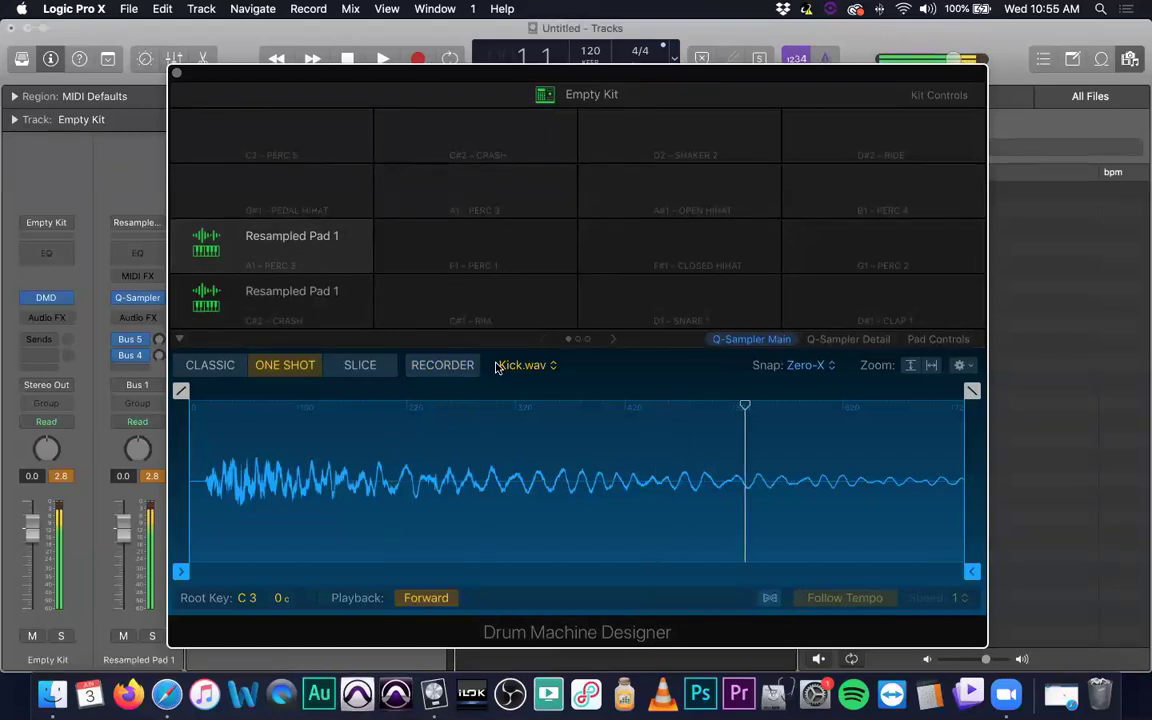
pyautogui.click(1005, 473)
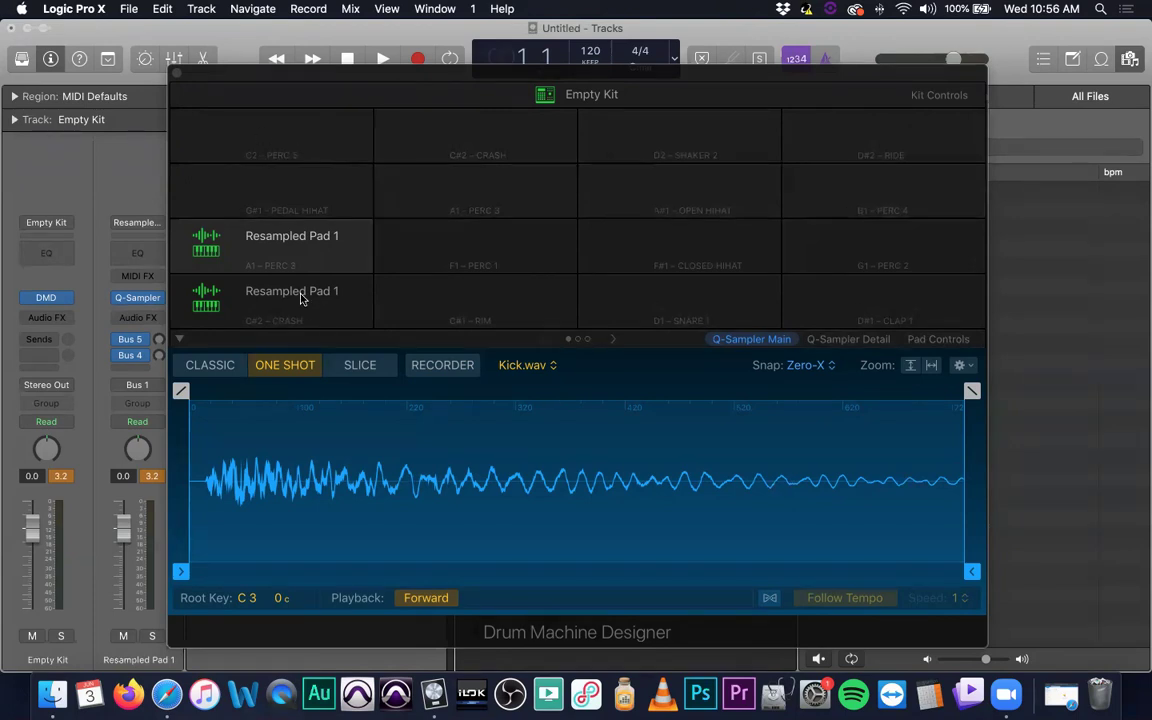
# - Reverse the playback of My Sample#2.aif on the C#2 Crash pad and trim the sample end to 0.578 s
pyautogui.click(337, 312)
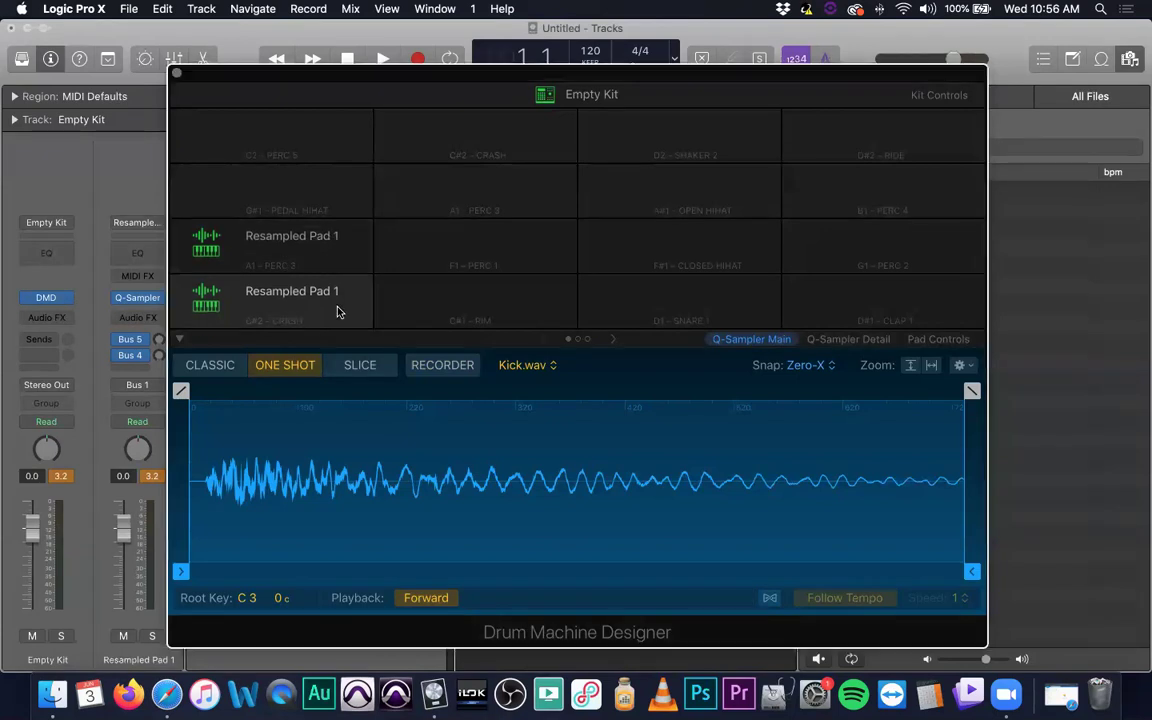
pyautogui.click(440, 599)
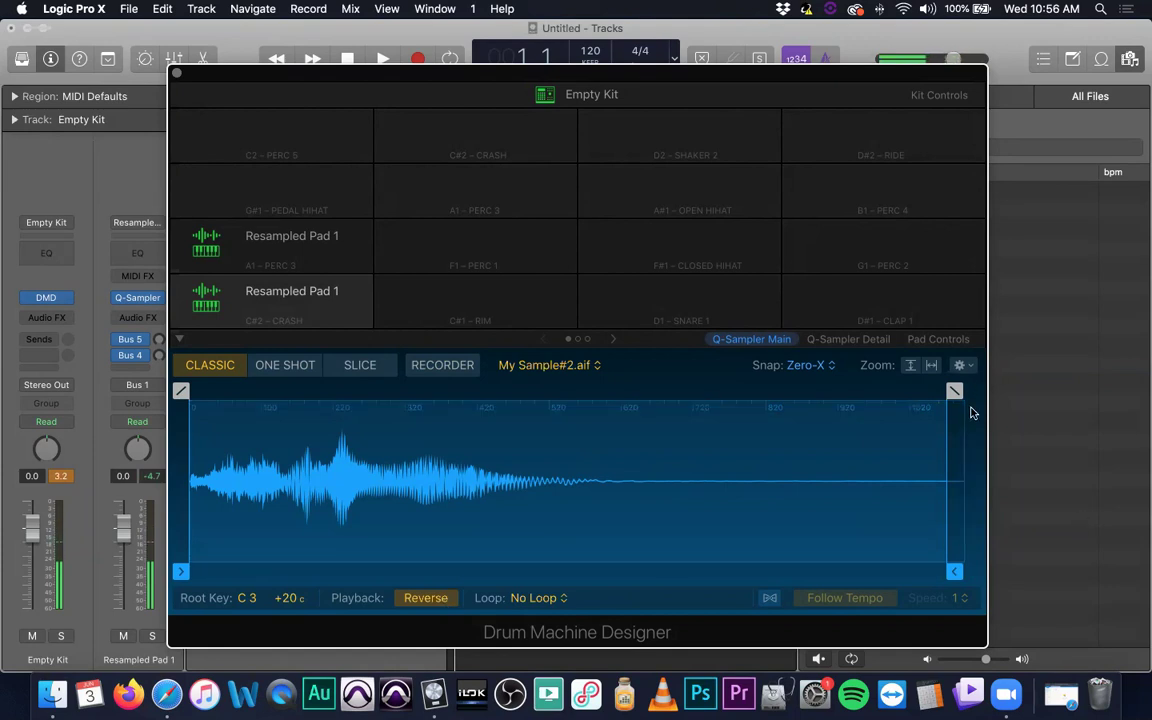
pyautogui.moveTo(955, 575)
pyautogui.moveTo(955, 575)
pyautogui.mouseDown()
pyautogui.moveTo(560, 573)
pyautogui.moveTo(613, 573)
pyautogui.mouseUp()
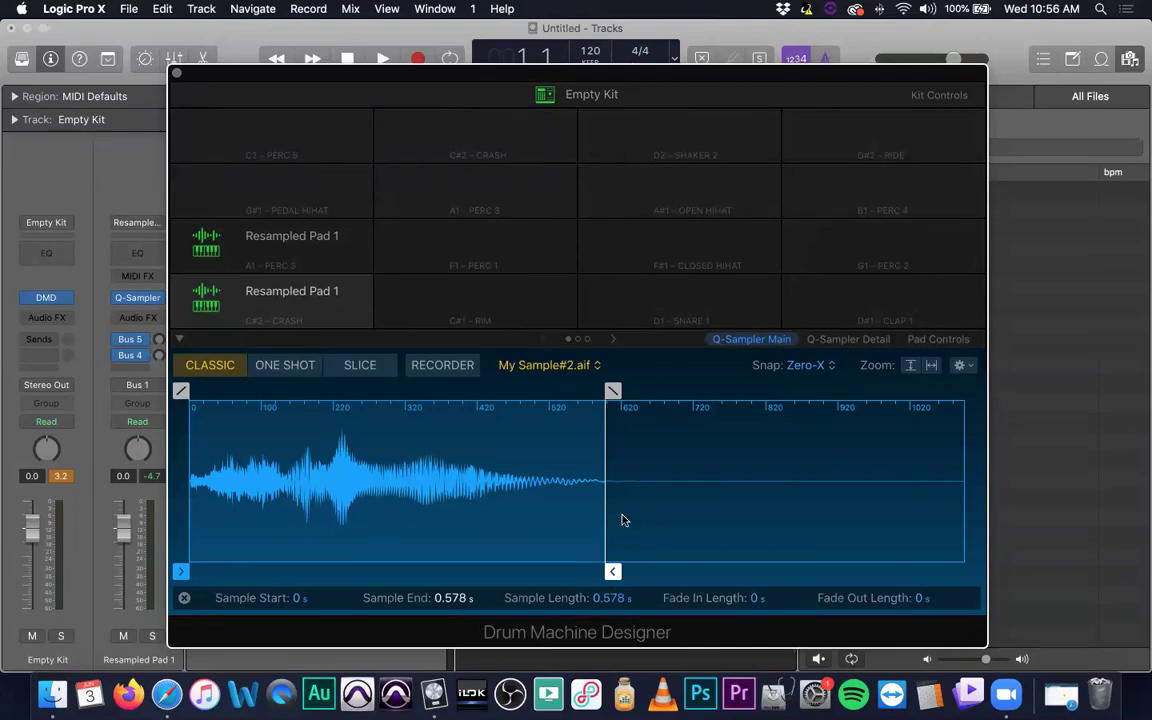
# - Close the Drum Machine Designer window, reopening it from the Empty Kit channel strip to demonstrate, and leave it closed
pyautogui.click(176, 76)
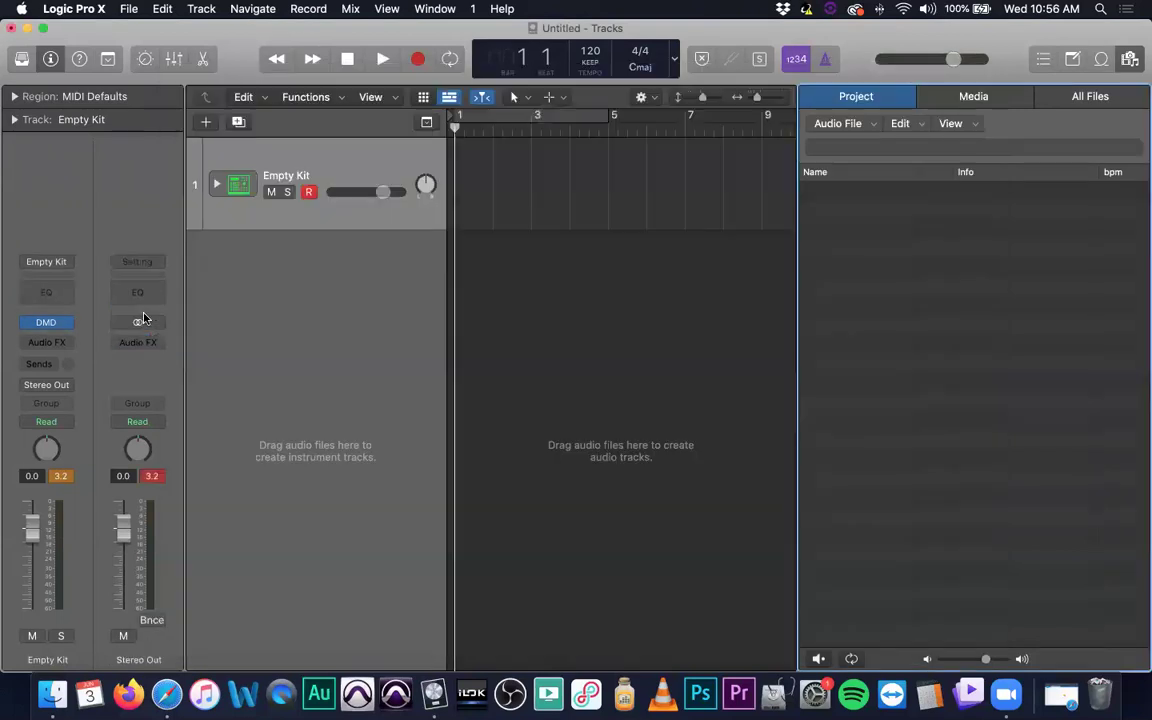
pyautogui.click(62, 324)
pyautogui.click(176, 74)
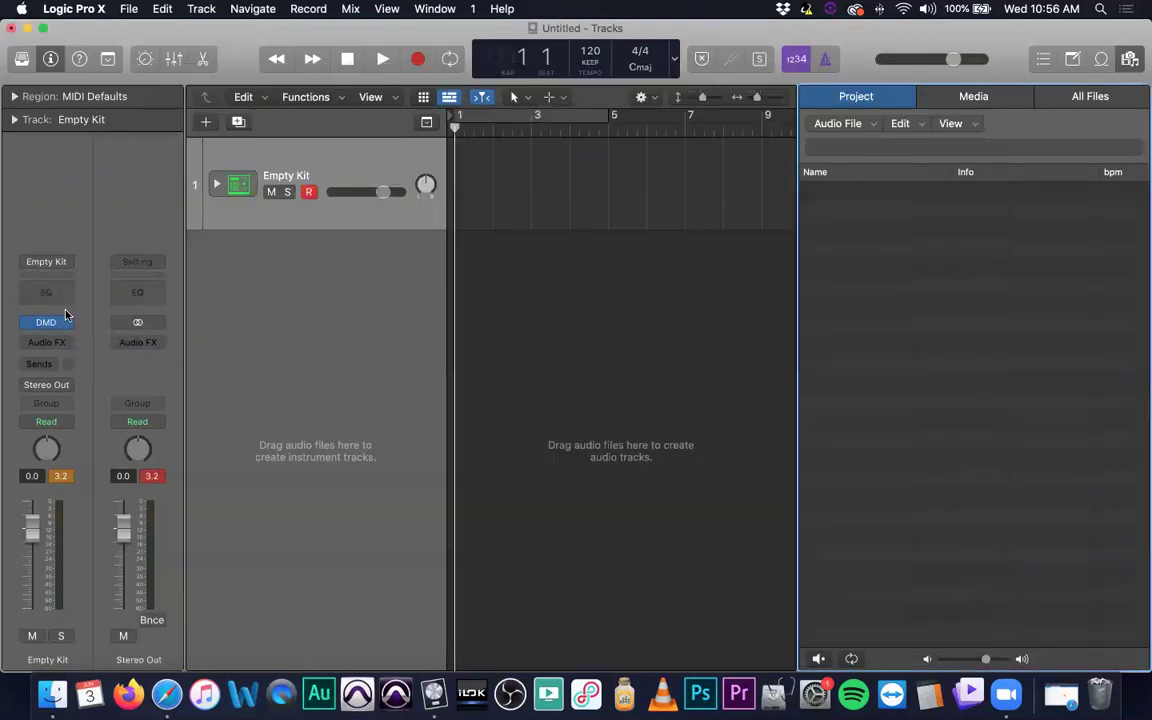
pyautogui.click(64, 322)
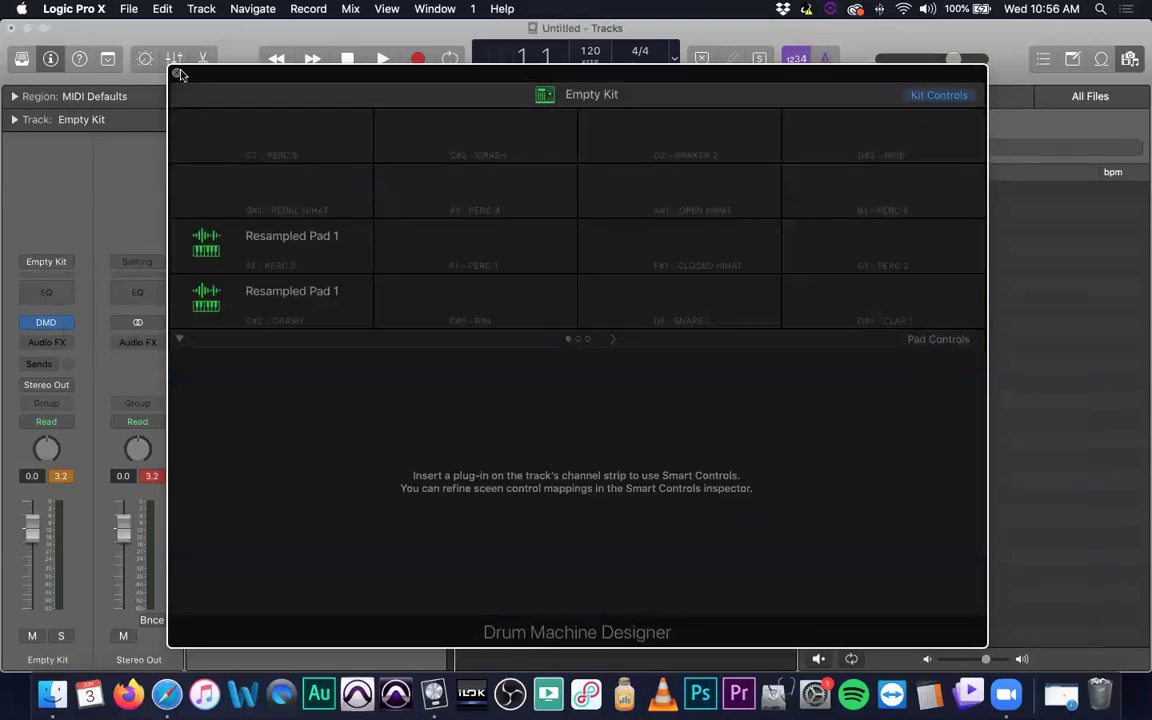
pyautogui.click(176, 74)
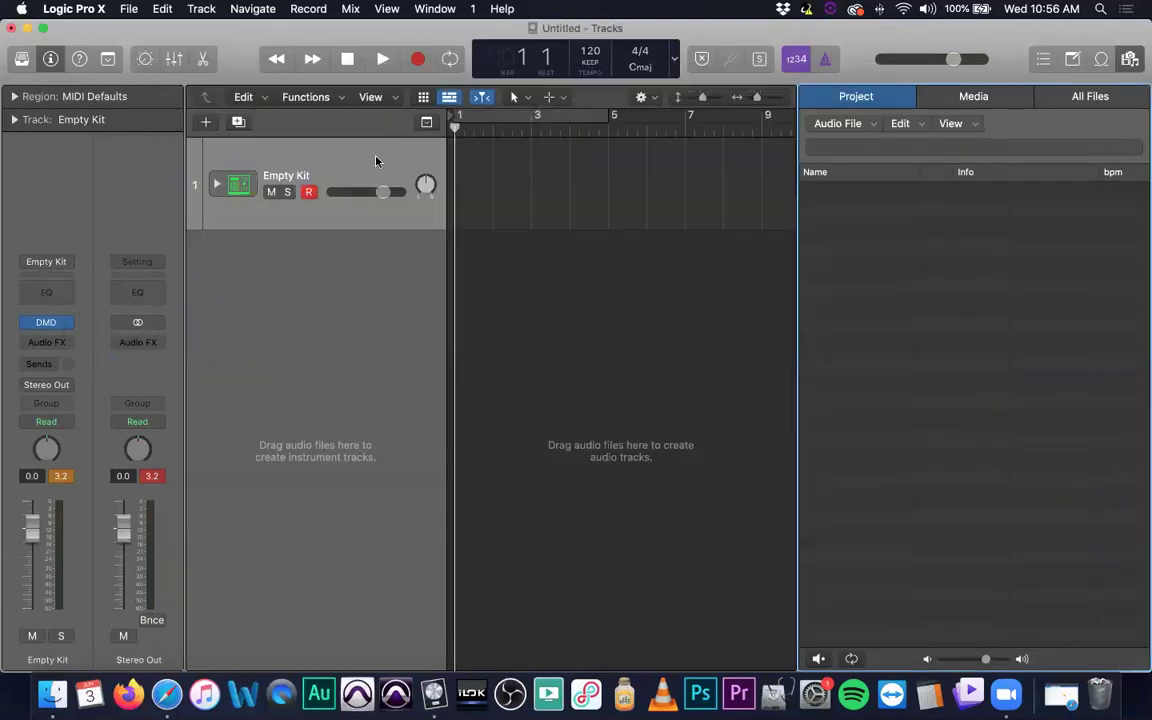
# - Create one software instrument track with an empty channel strip and insert the stereo Sculpture synth, closing its window after viewing it
pyautogui.doubleClick(272, 220)
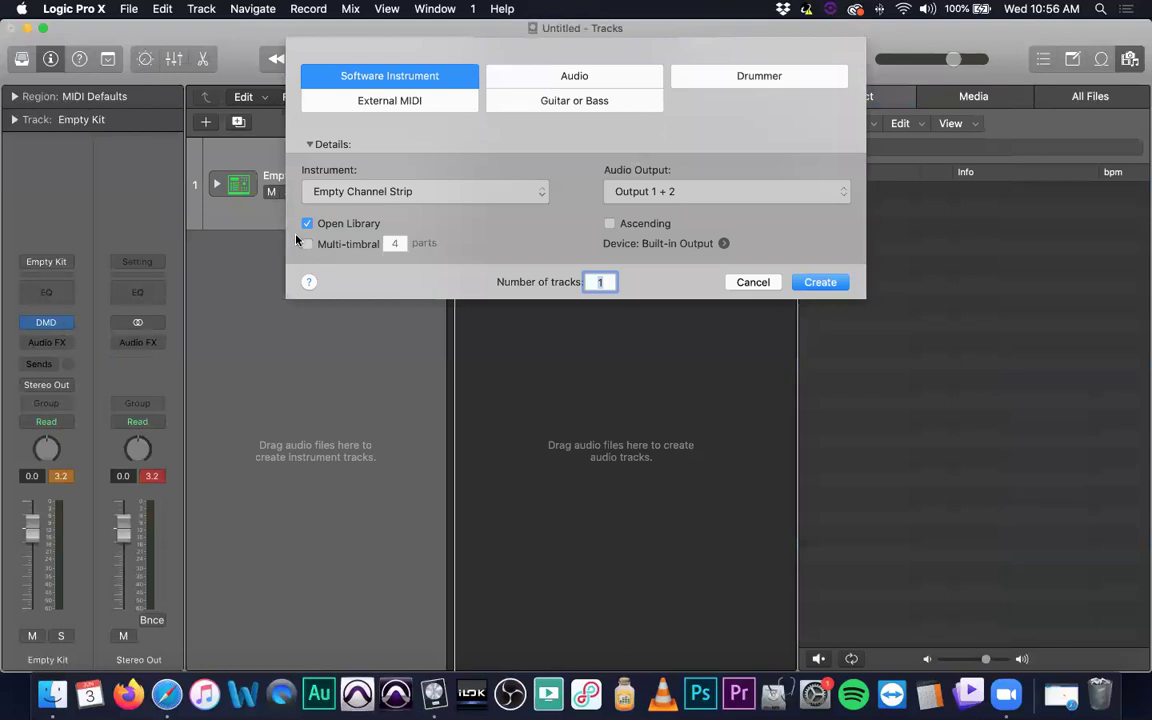
pyautogui.click(815, 282)
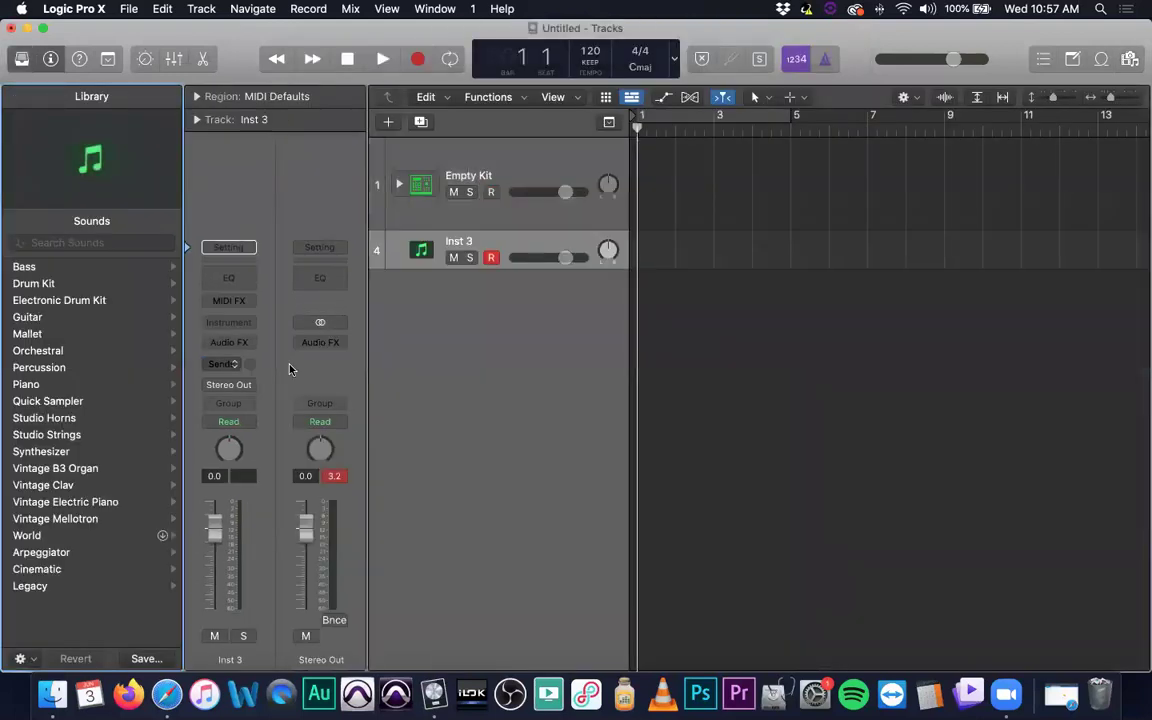
pyautogui.click(253, 325)
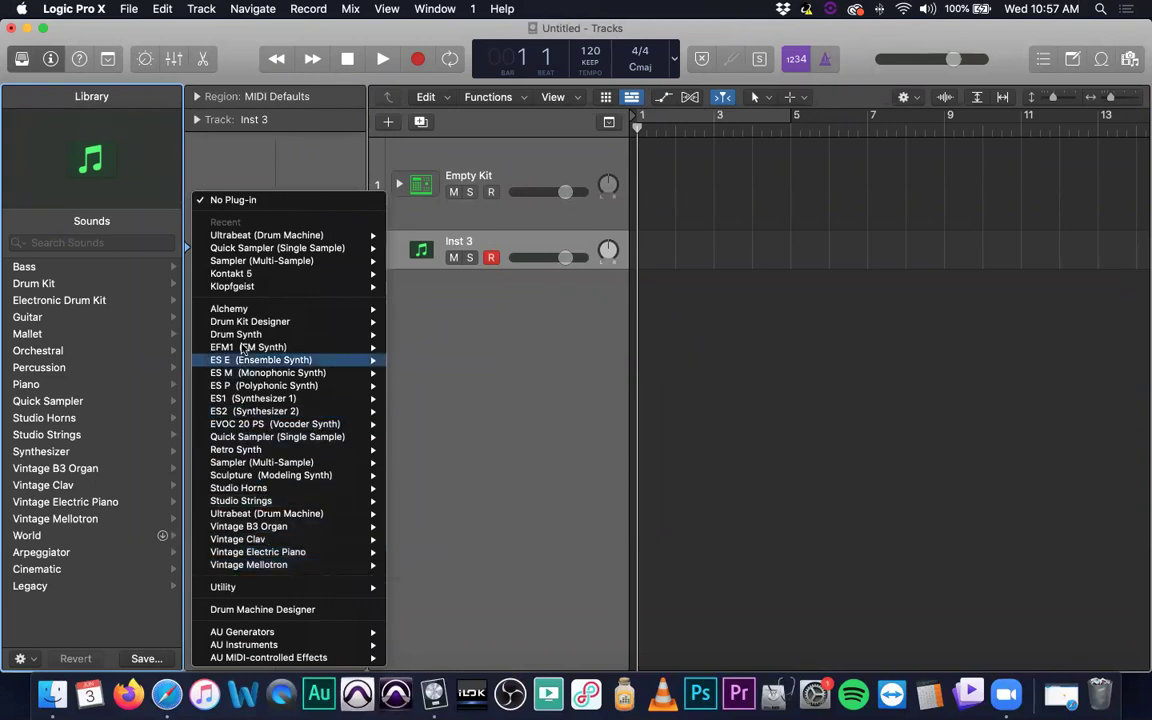
pyautogui.moveTo(248, 310)
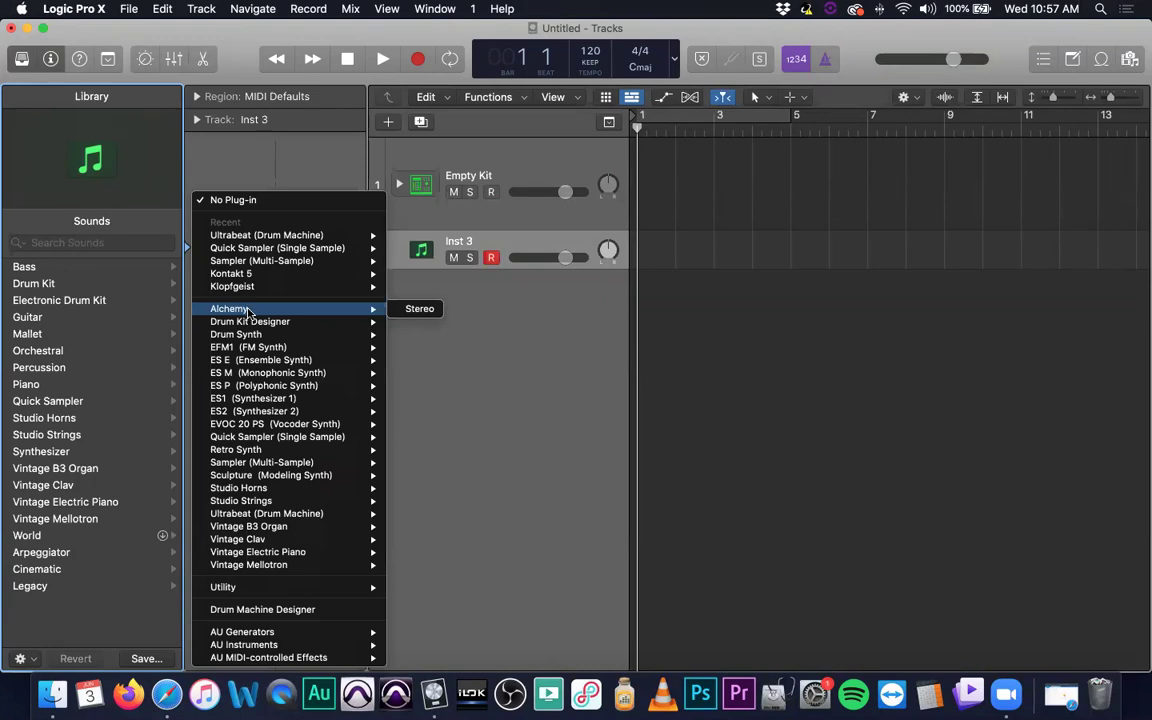
pyautogui.moveTo(276, 326)
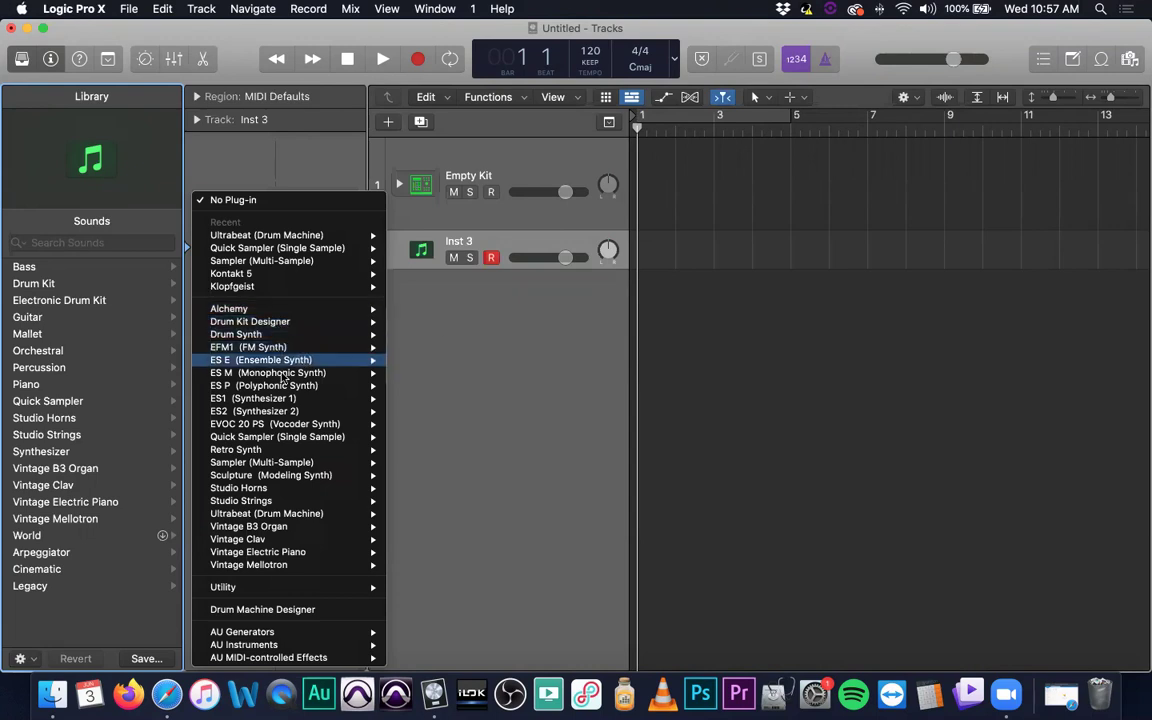
pyautogui.moveTo(276, 362)
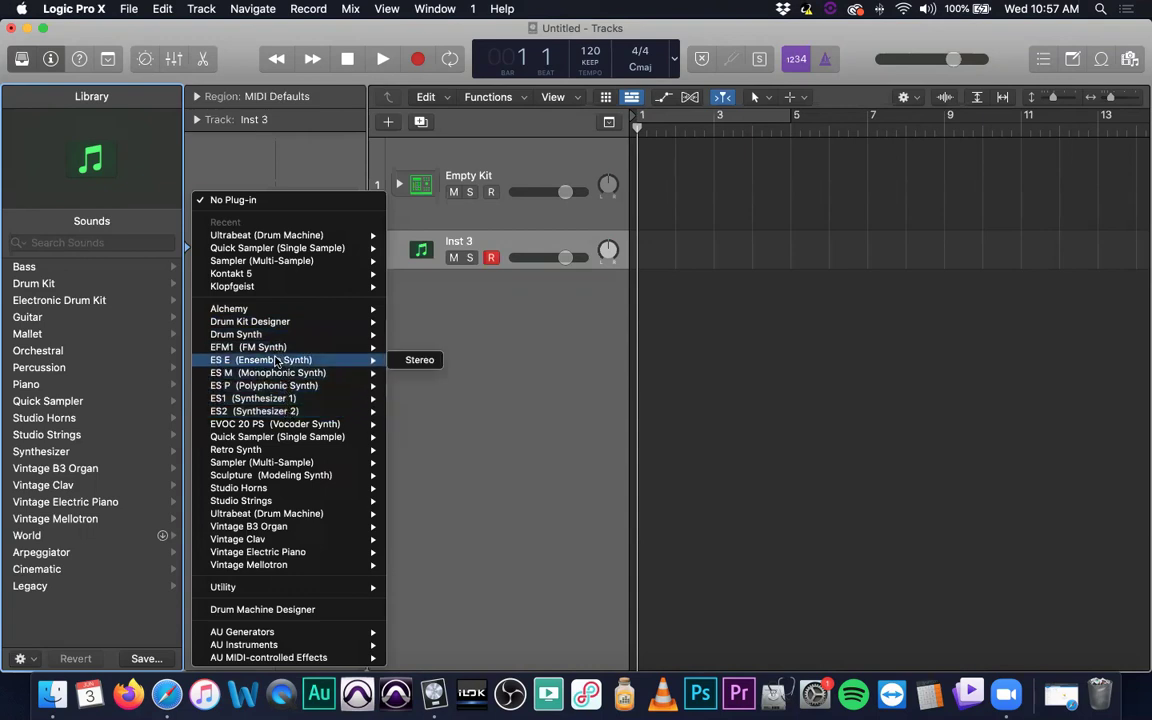
pyautogui.moveTo(278, 402)
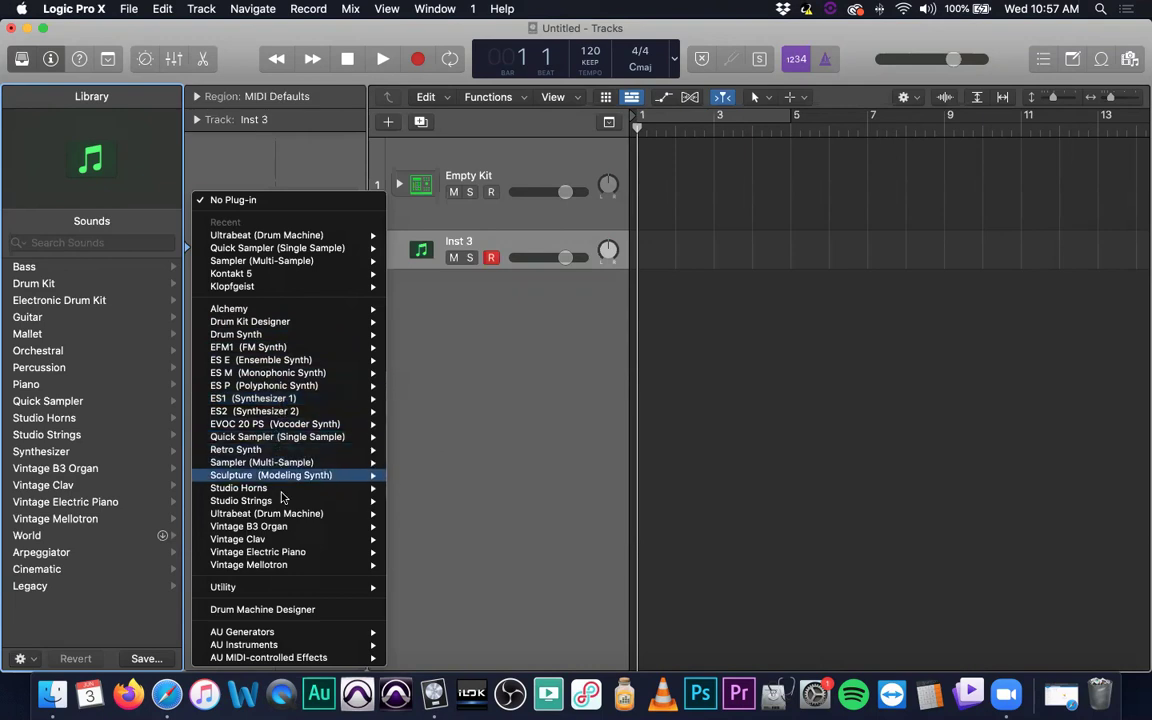
pyautogui.moveTo(295, 489)
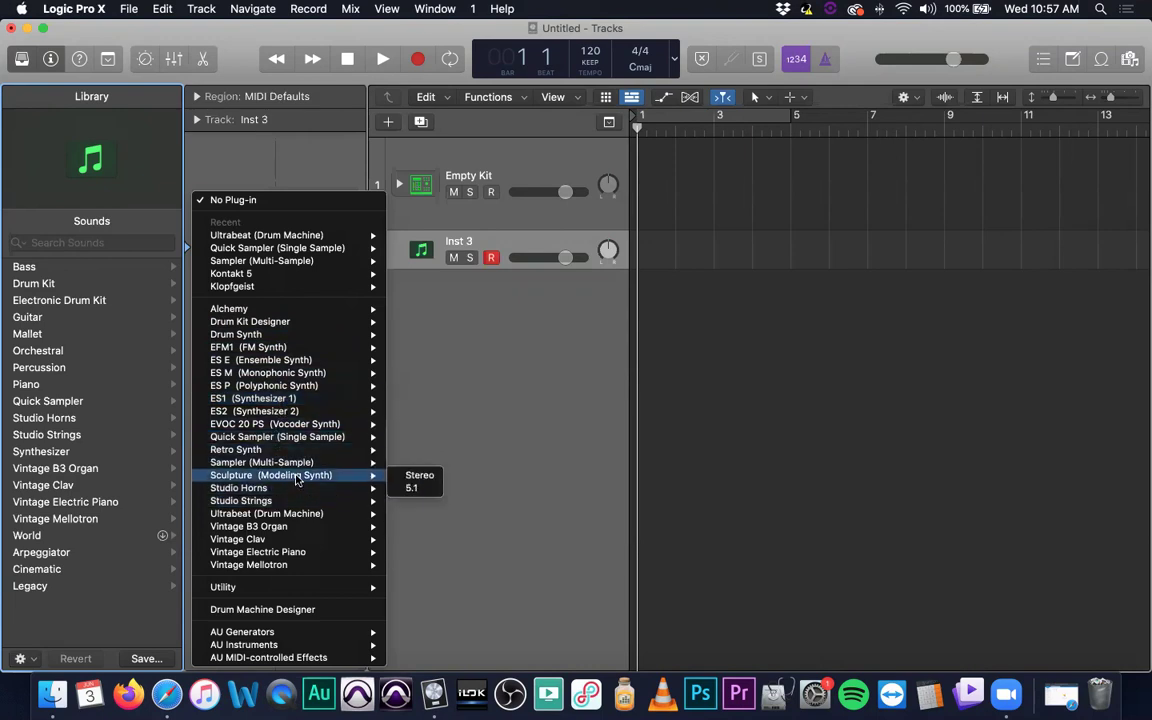
pyautogui.click(415, 475)
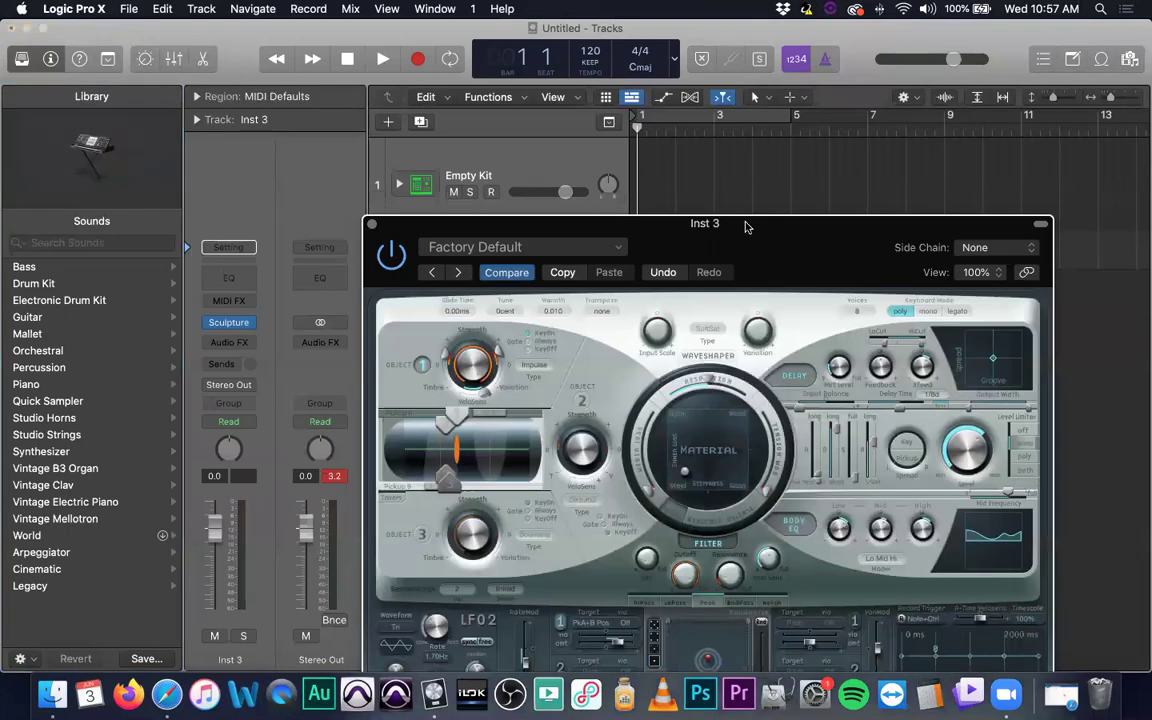
pyautogui.moveTo(746, 226); pyautogui.dragTo(688, 118)
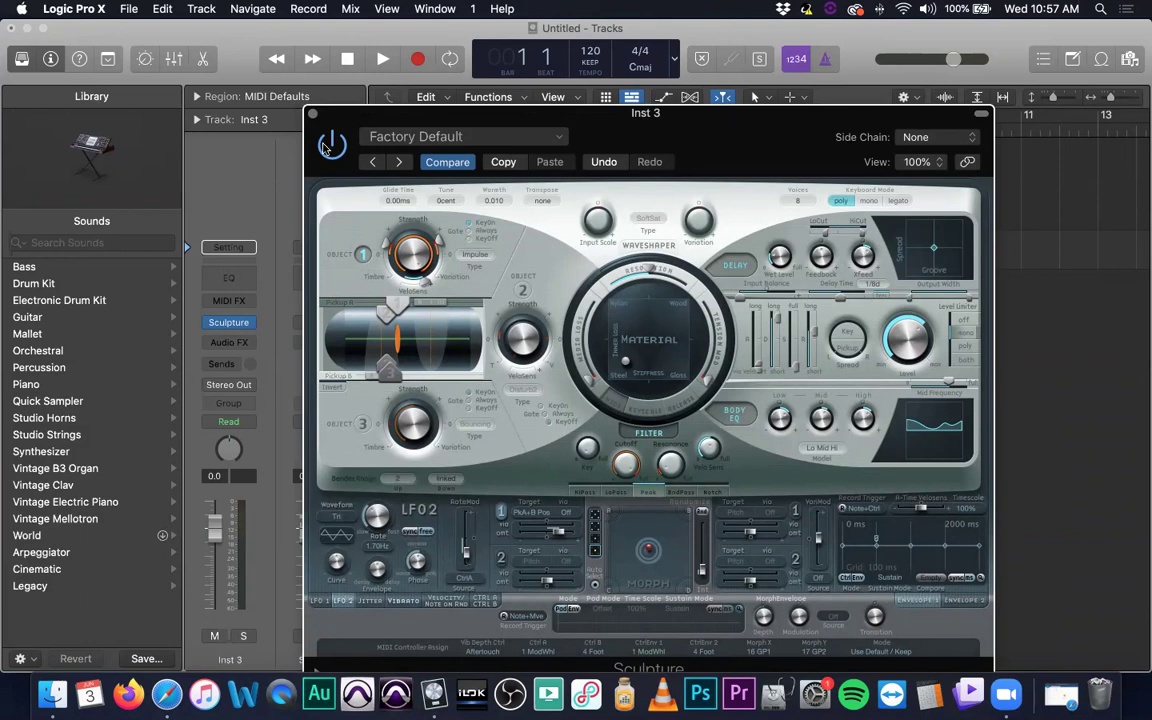
pyautogui.press('super+w')
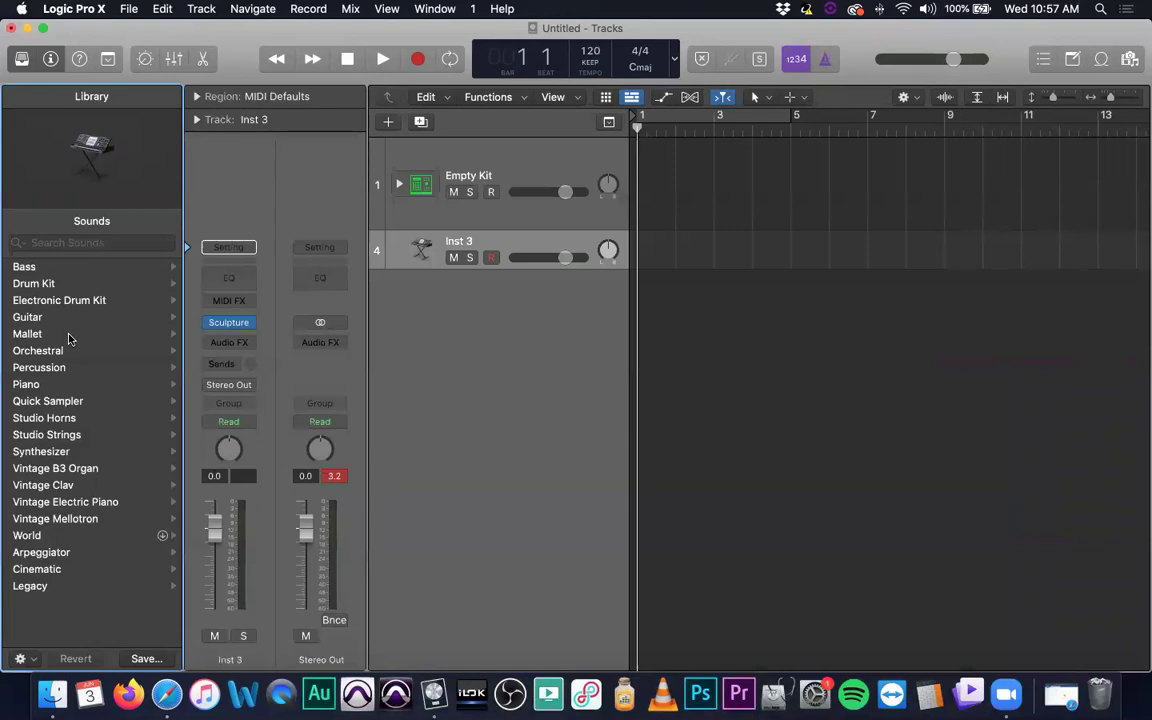
# - Replace Sculpture on the Inst 3 channel strip with the Ultrabeat drum machine and close its window after viewing it
pyautogui.click(248, 322)
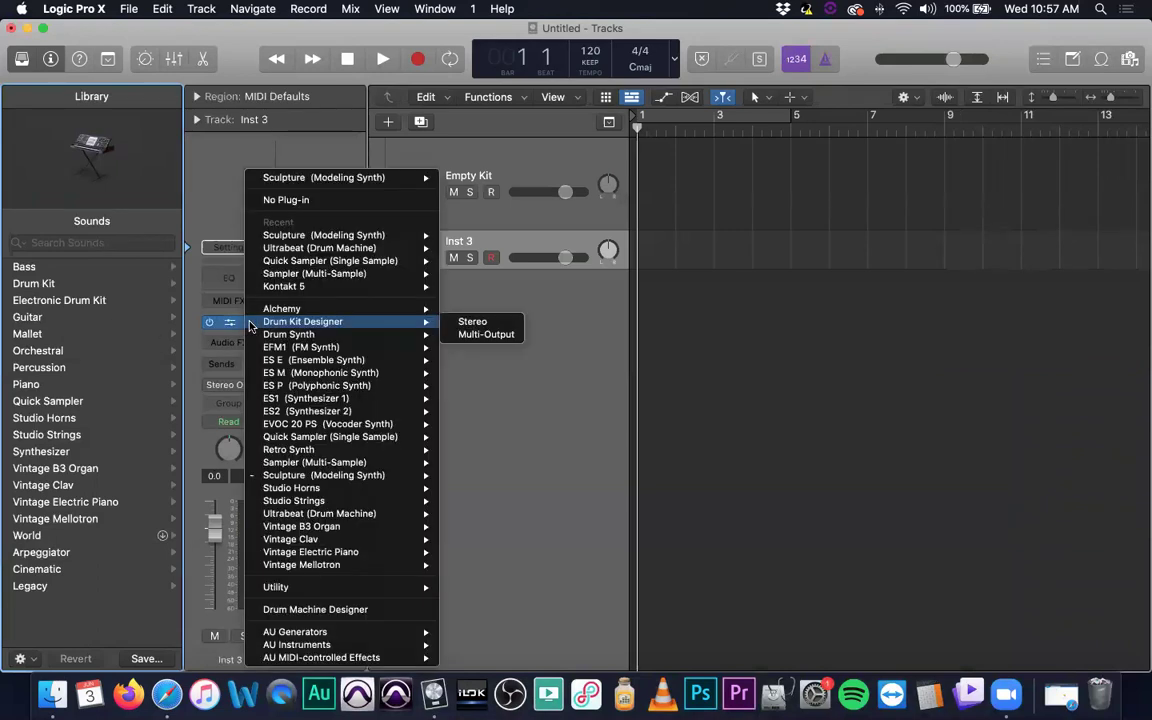
pyautogui.moveTo(362, 569)
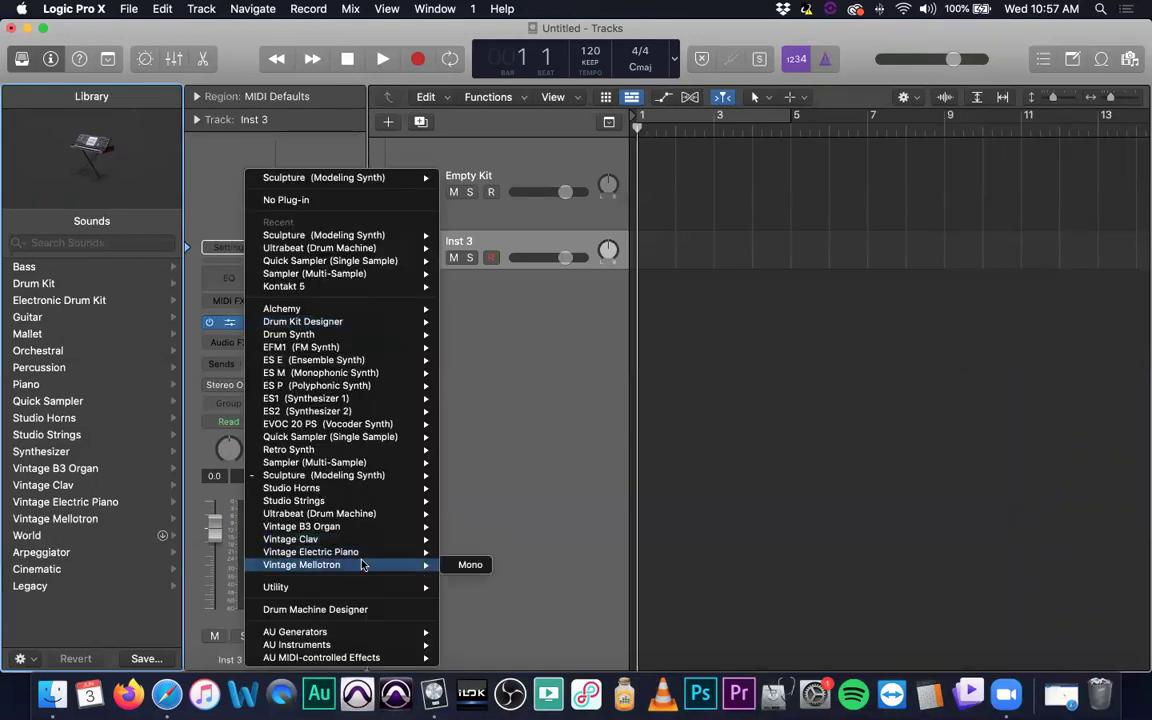
pyautogui.click(349, 515)
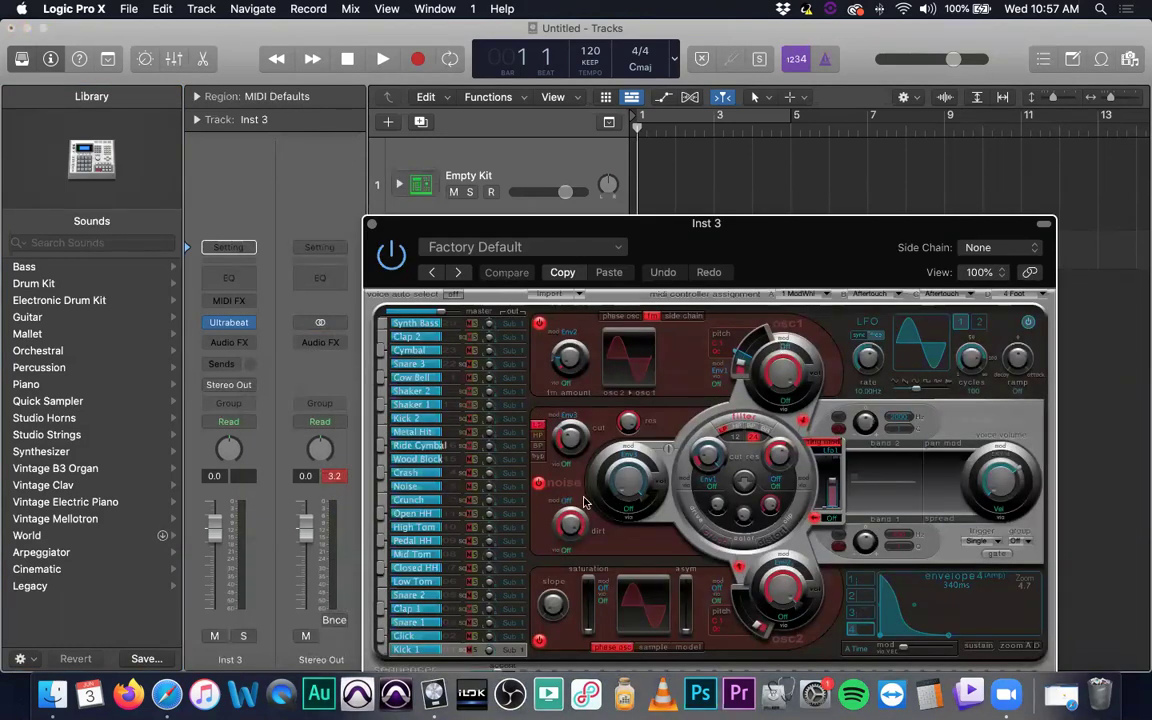
pyautogui.click(371, 224)
# - Replace Ultrabeat on the Inst 3 channel strip with Sampler (Multi-Sample), view its full interface and close its window
pyautogui.click(250, 322)
pyautogui.moveTo(262, 322)
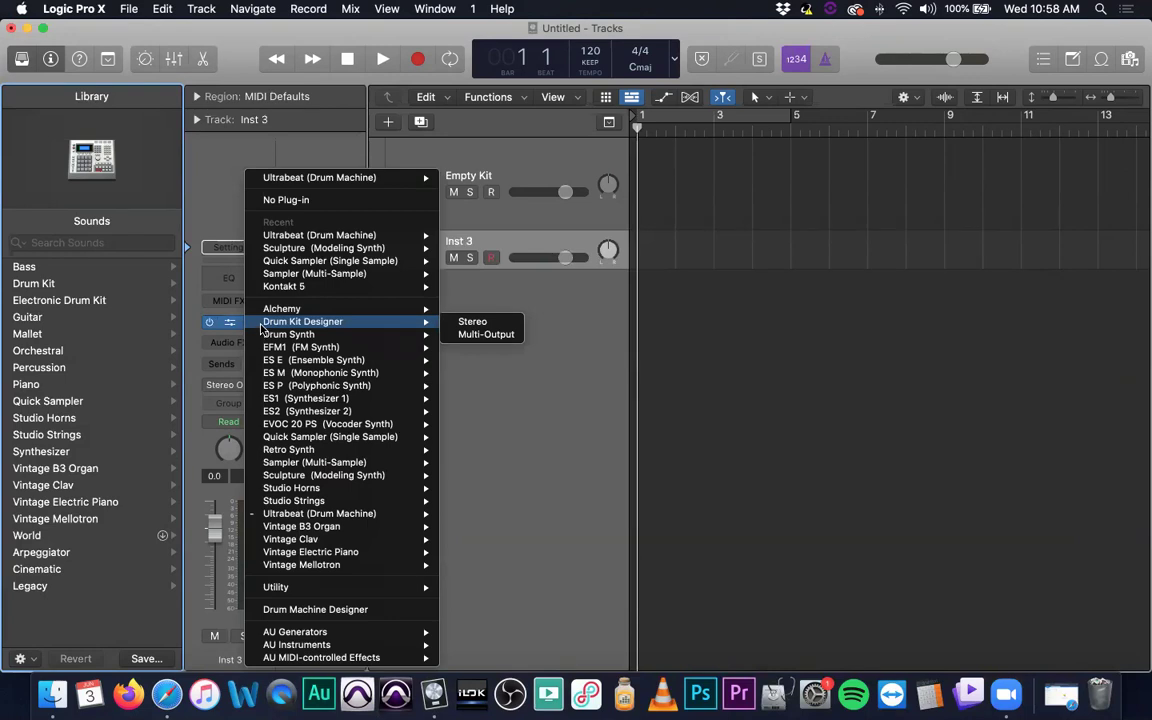
pyautogui.click(305, 460)
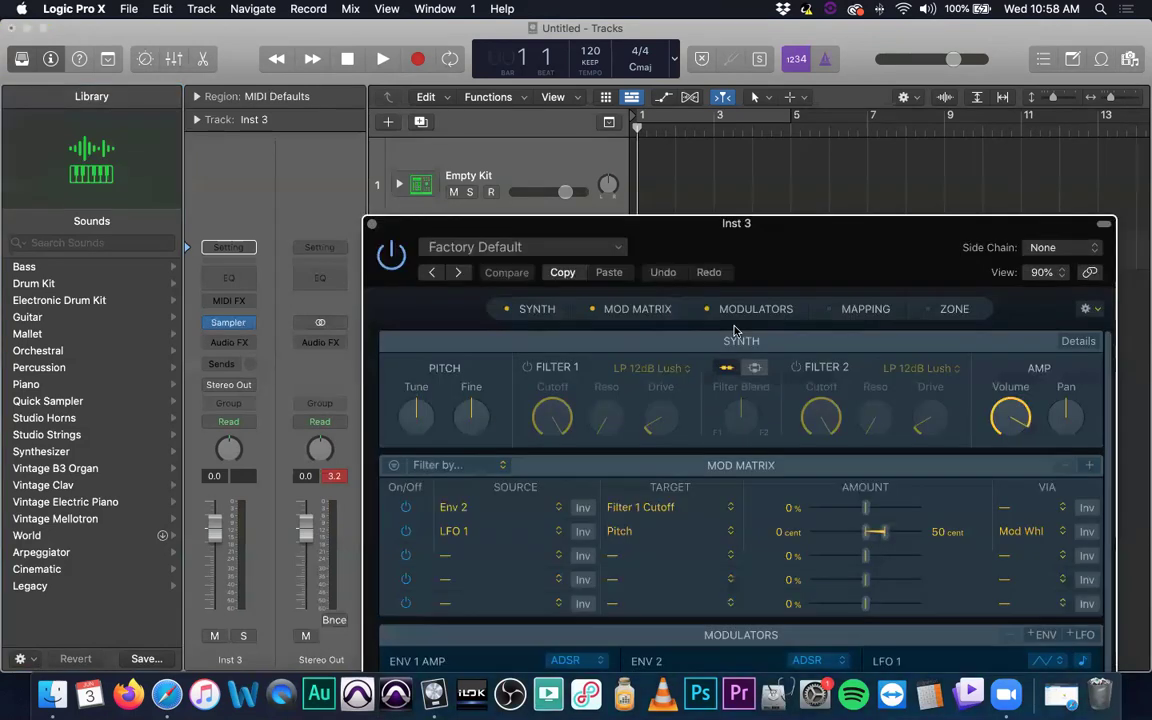
pyautogui.moveTo(707, 224); pyautogui.dragTo(507, 37)
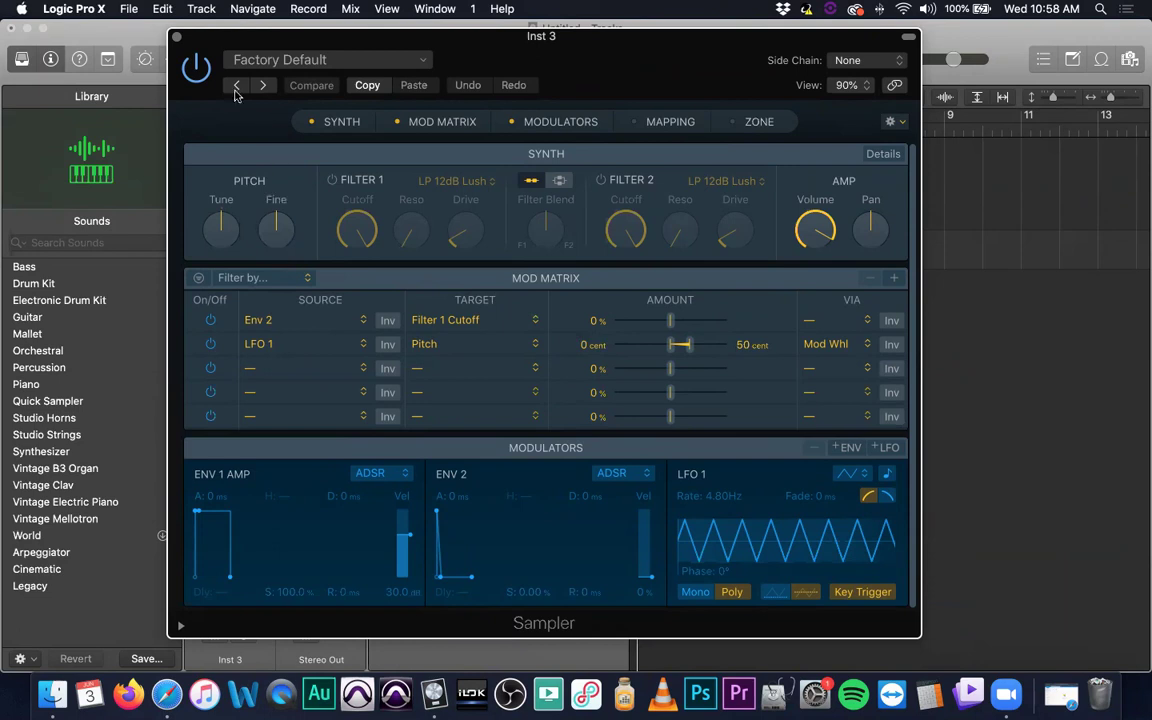
pyautogui.click(175, 38)
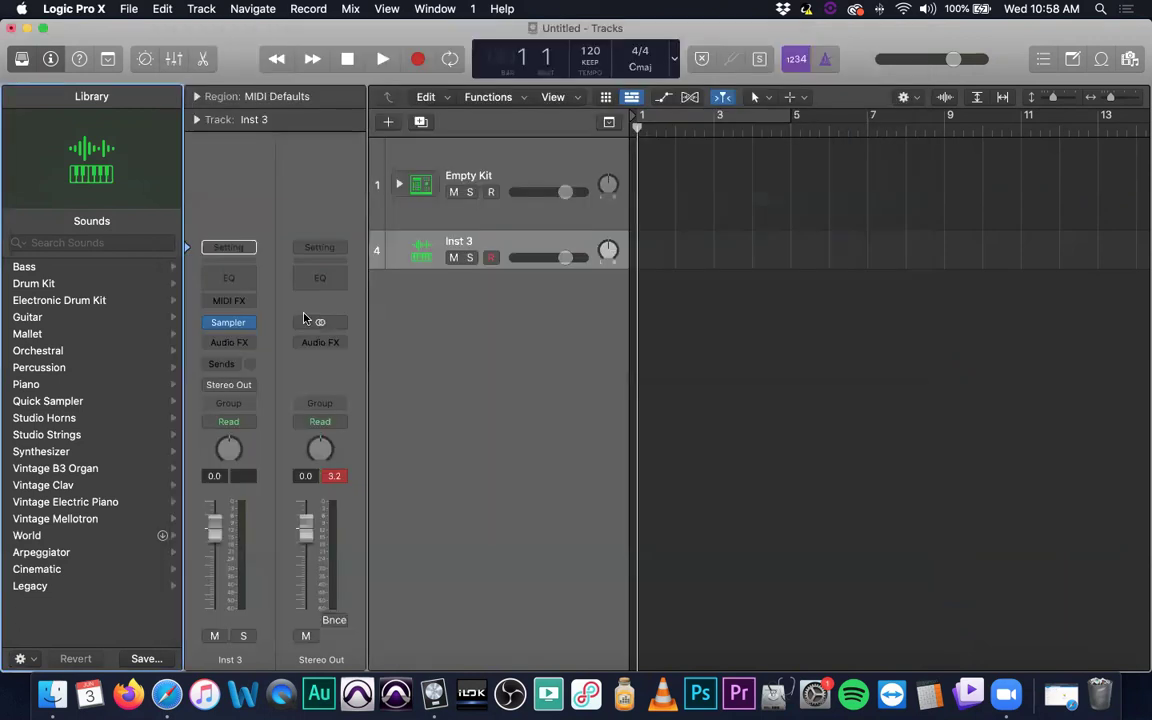
# - Replace Sampler on the Inst 3 channel strip with stereo Studio Horns and move its window clear of the track headers
pyautogui.click(252, 323)
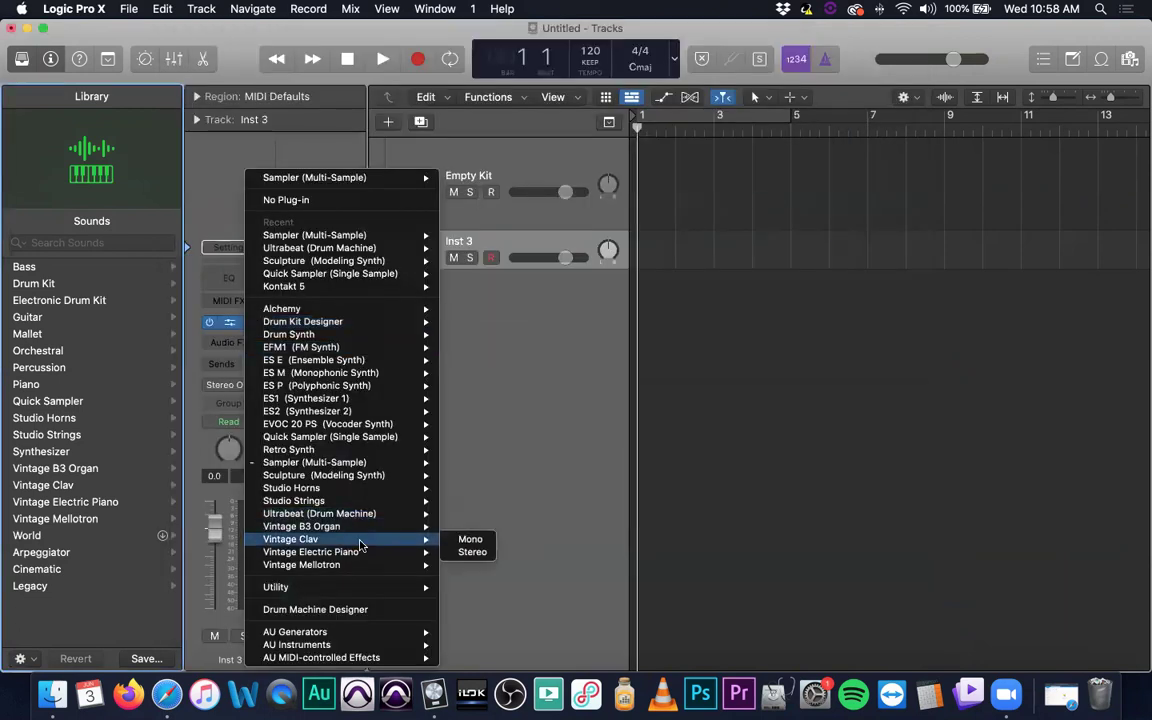
pyautogui.moveTo(357, 489)
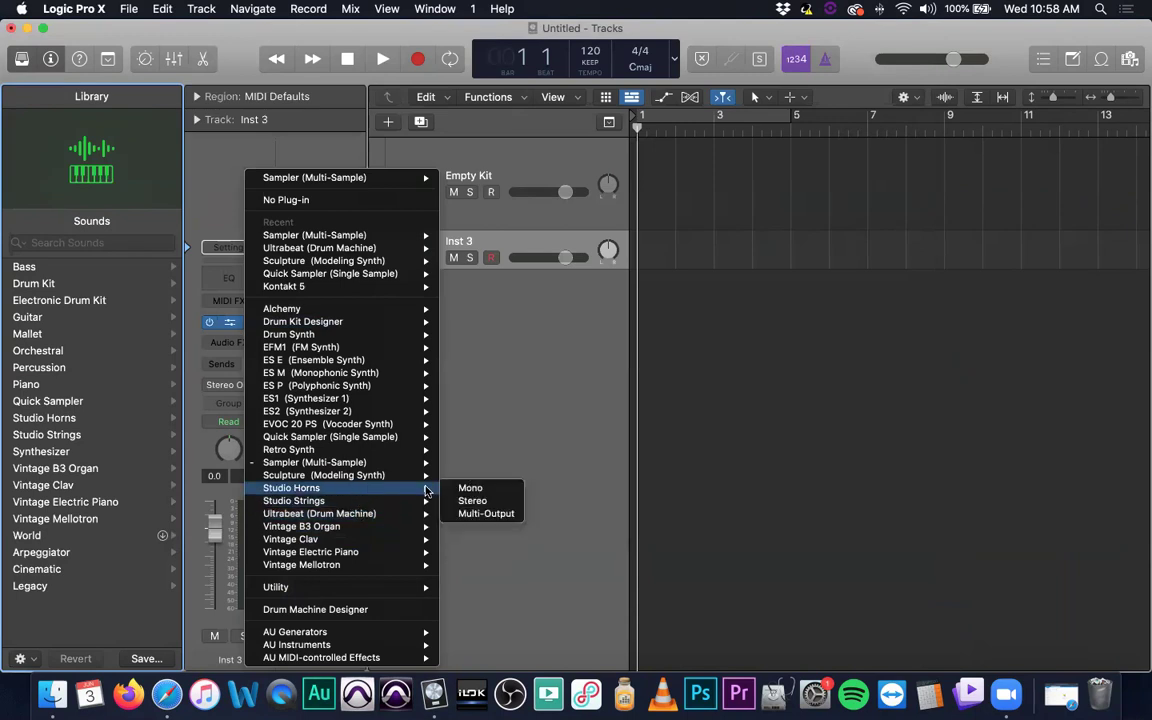
pyautogui.click(478, 500)
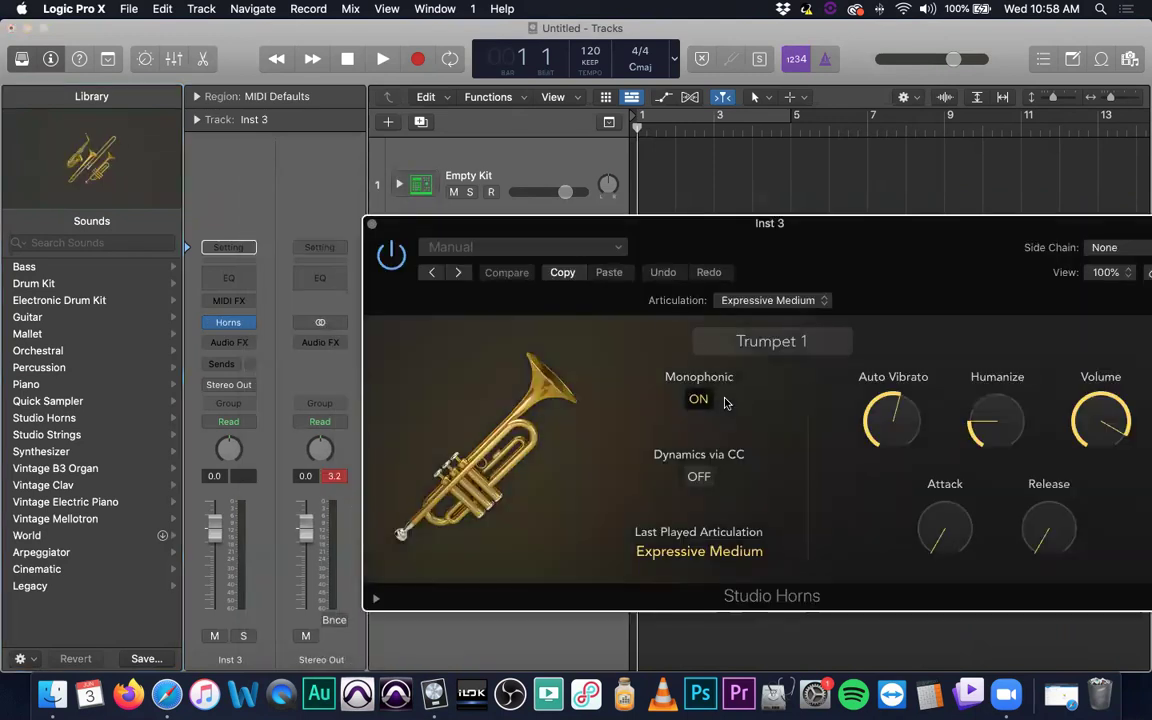
pyautogui.moveTo(730, 206); pyautogui.dragTo(530, 193)
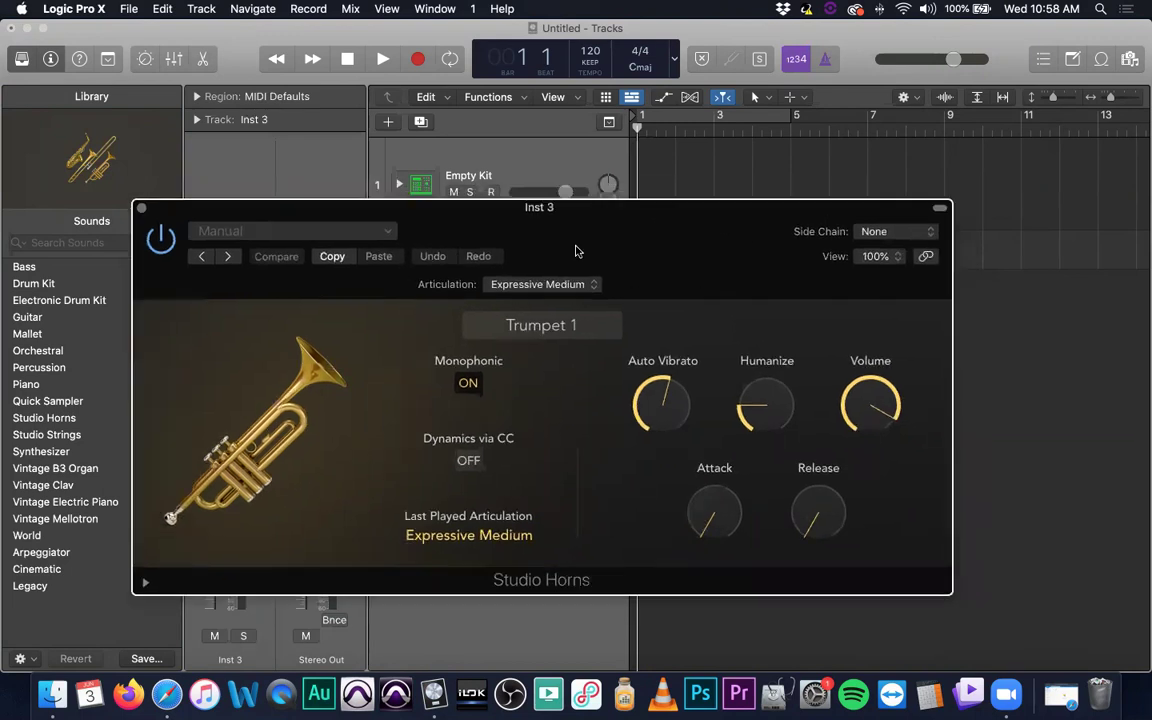
pyautogui.moveTo(614, 190); pyautogui.dragTo(614, 279)
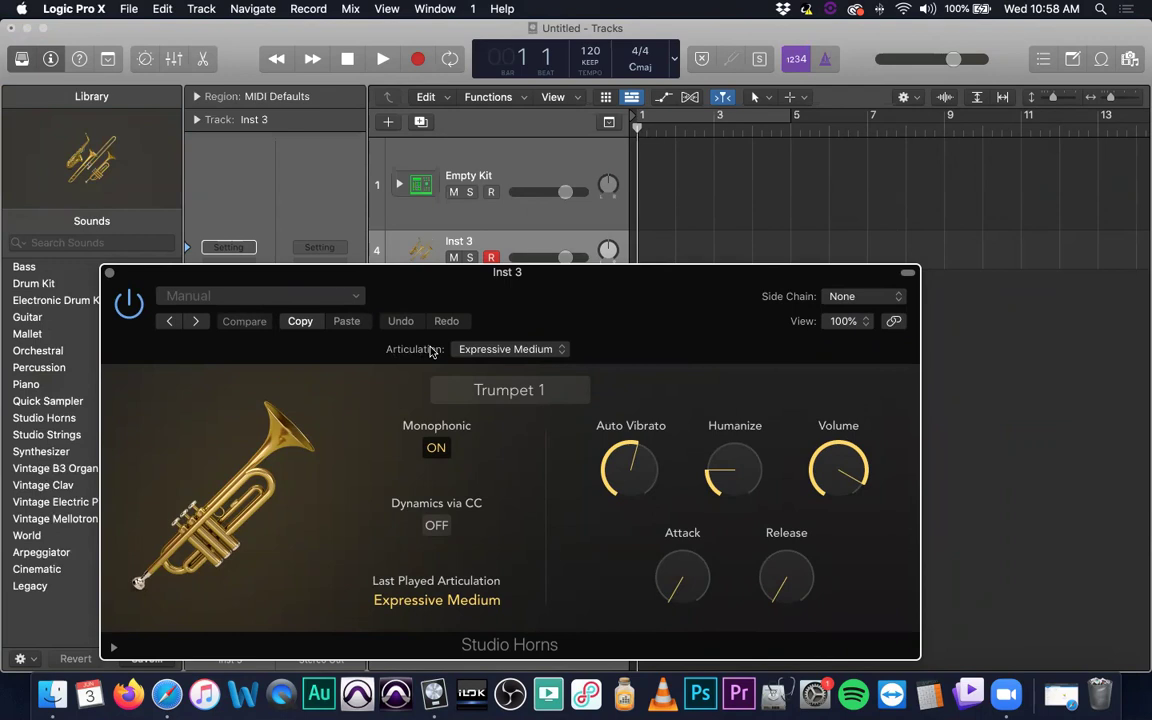
# - Audition the Staccato, Growl and Scoop articulations of Trumpet 1 in Studio Horns
pyautogui.click(530, 349)
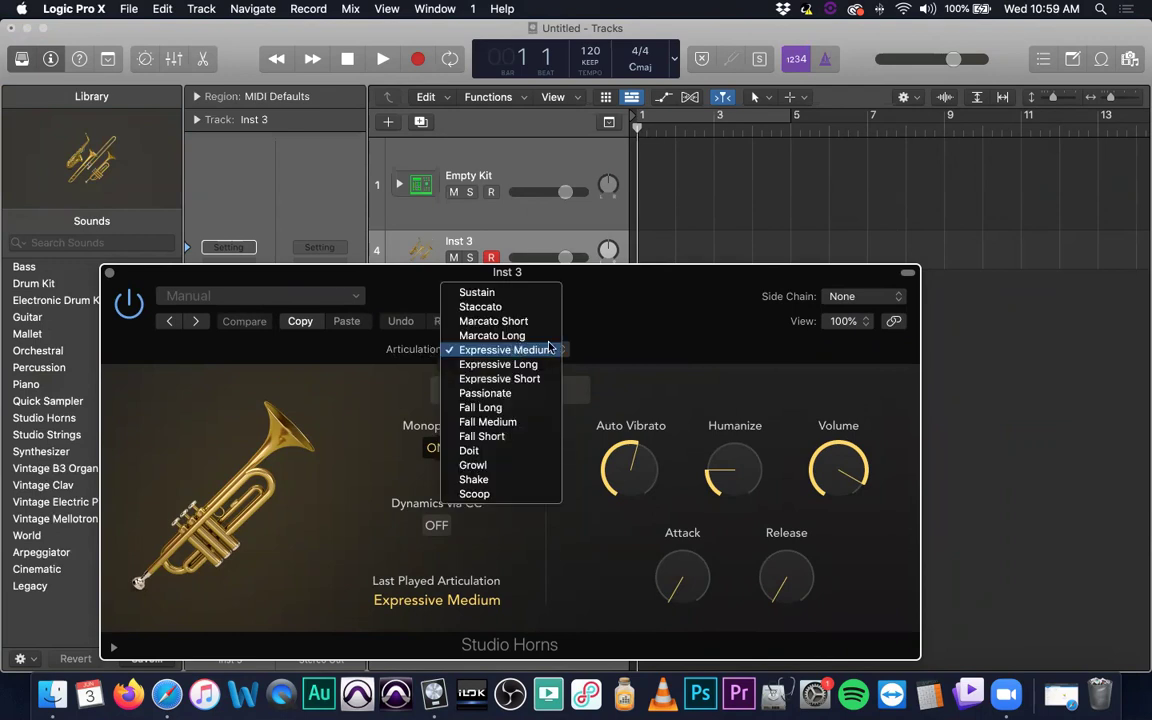
pyautogui.click(514, 307)
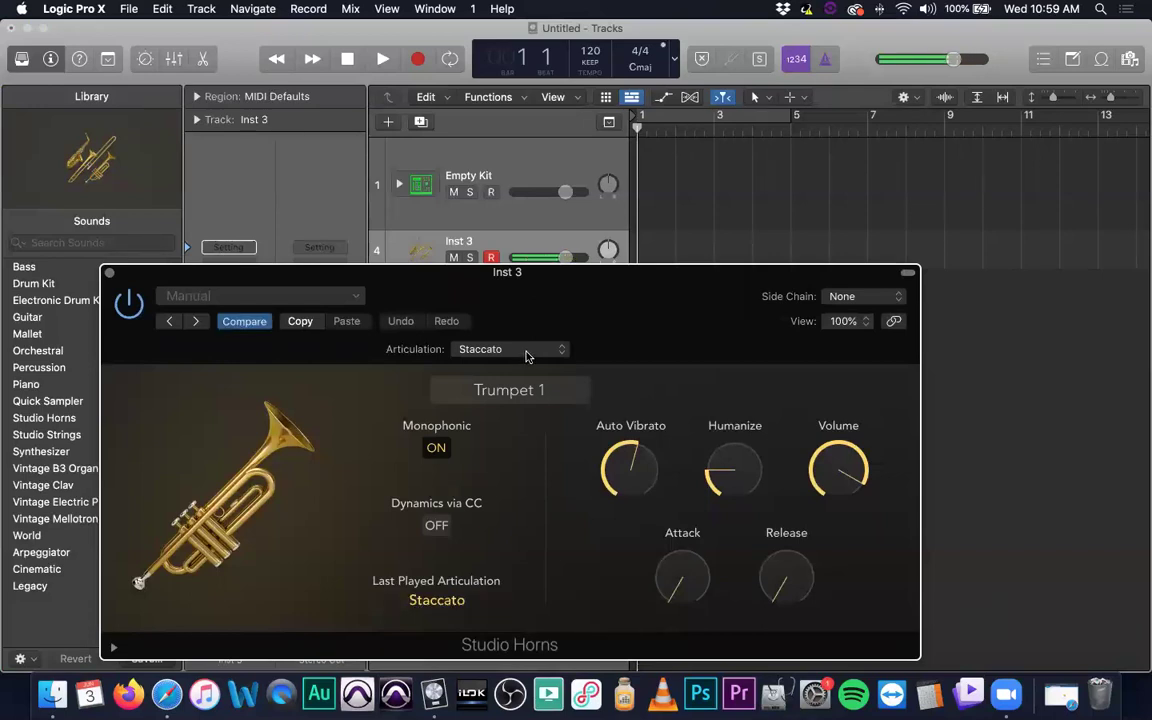
pyautogui.click(480, 346)
pyautogui.click(498, 510)
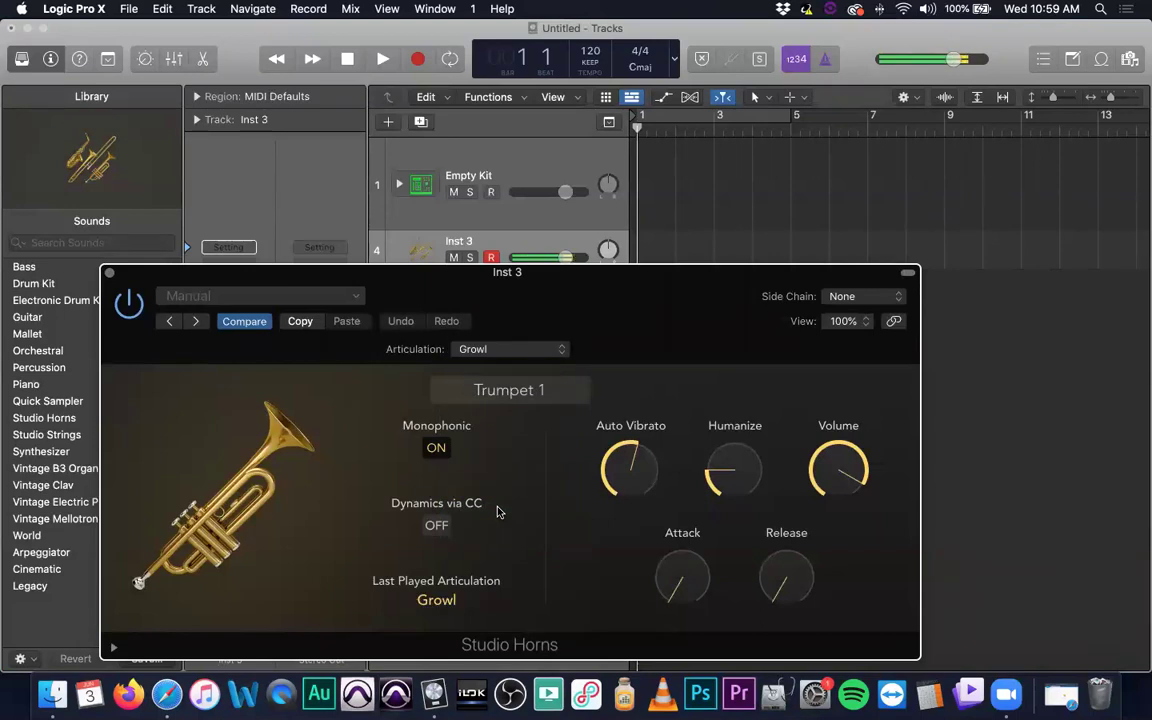
pyautogui.click(552, 349)
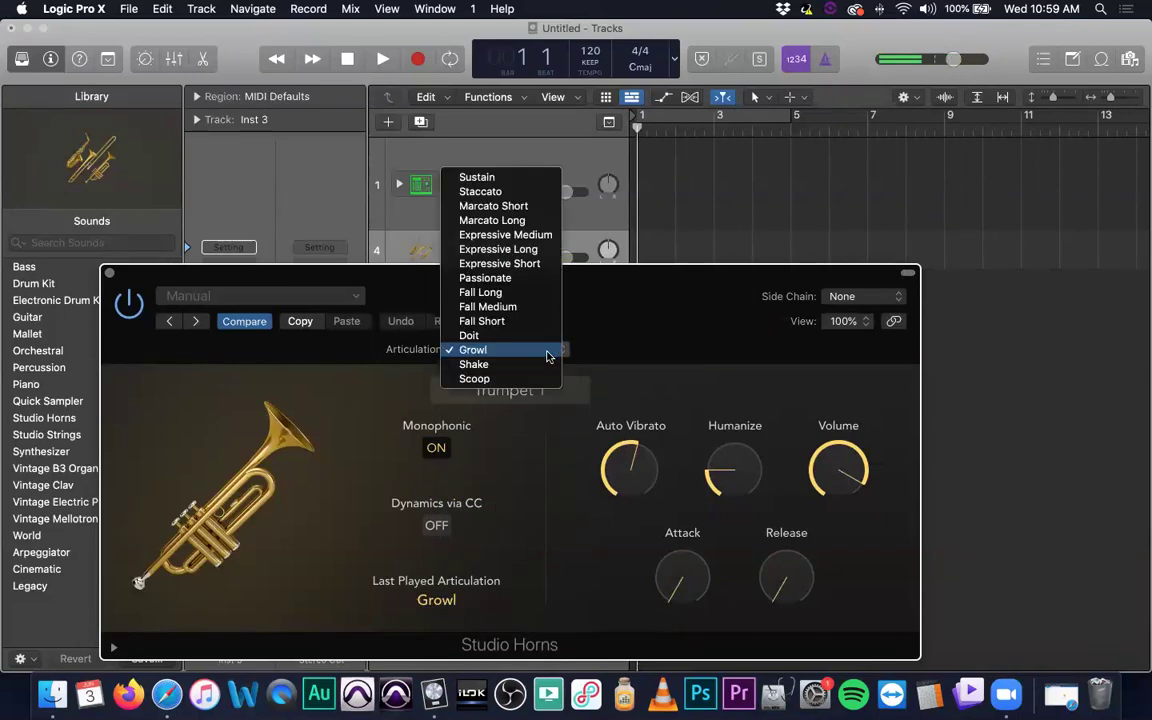
pyautogui.click(530, 379)
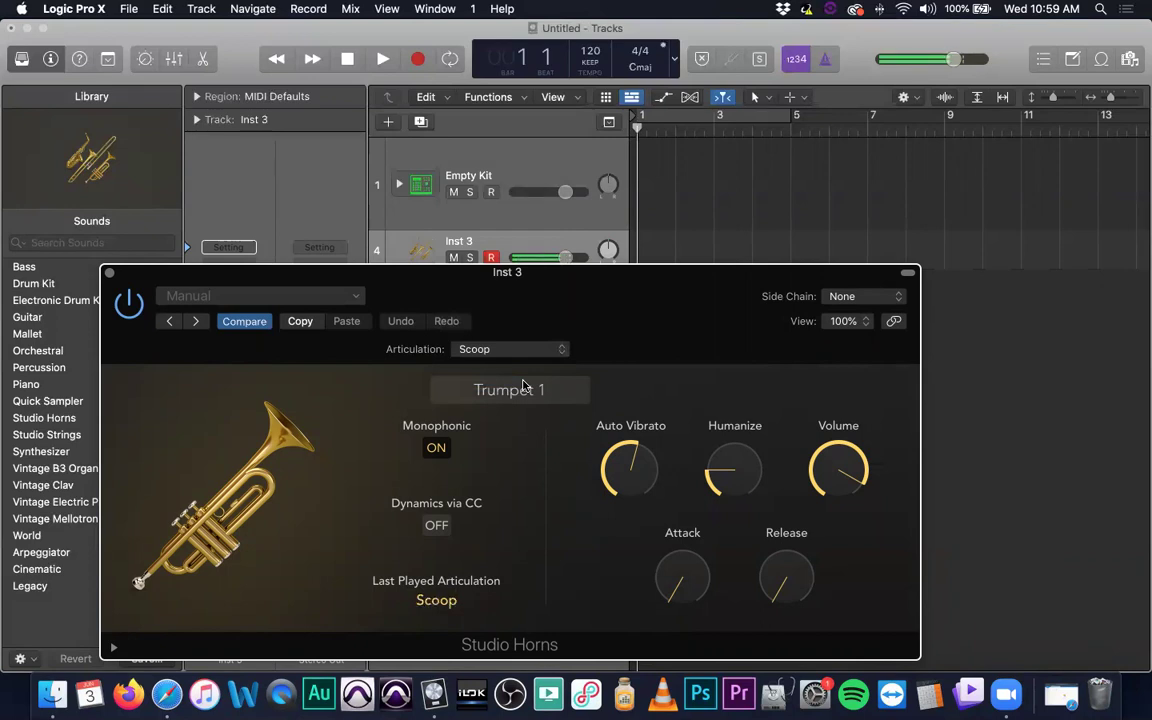
# - Set the Trumpet 1 articulation to Expressive Short and dismiss the security notification
pyautogui.click(514, 348)
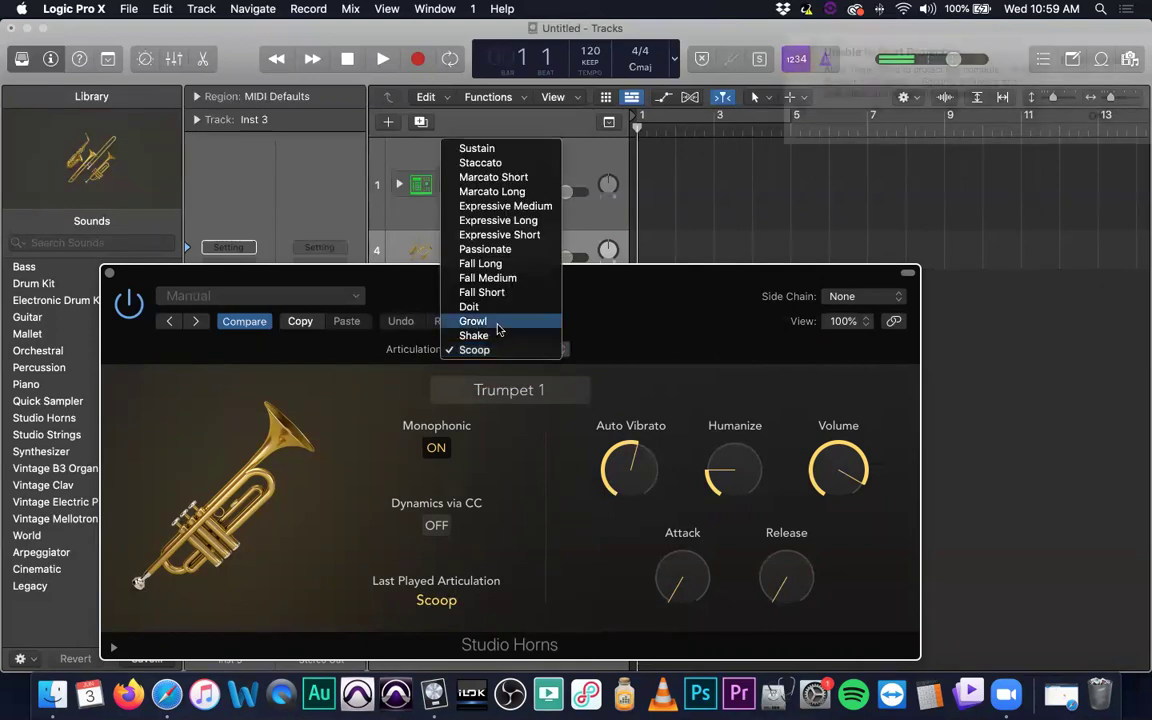
pyautogui.click(506, 234)
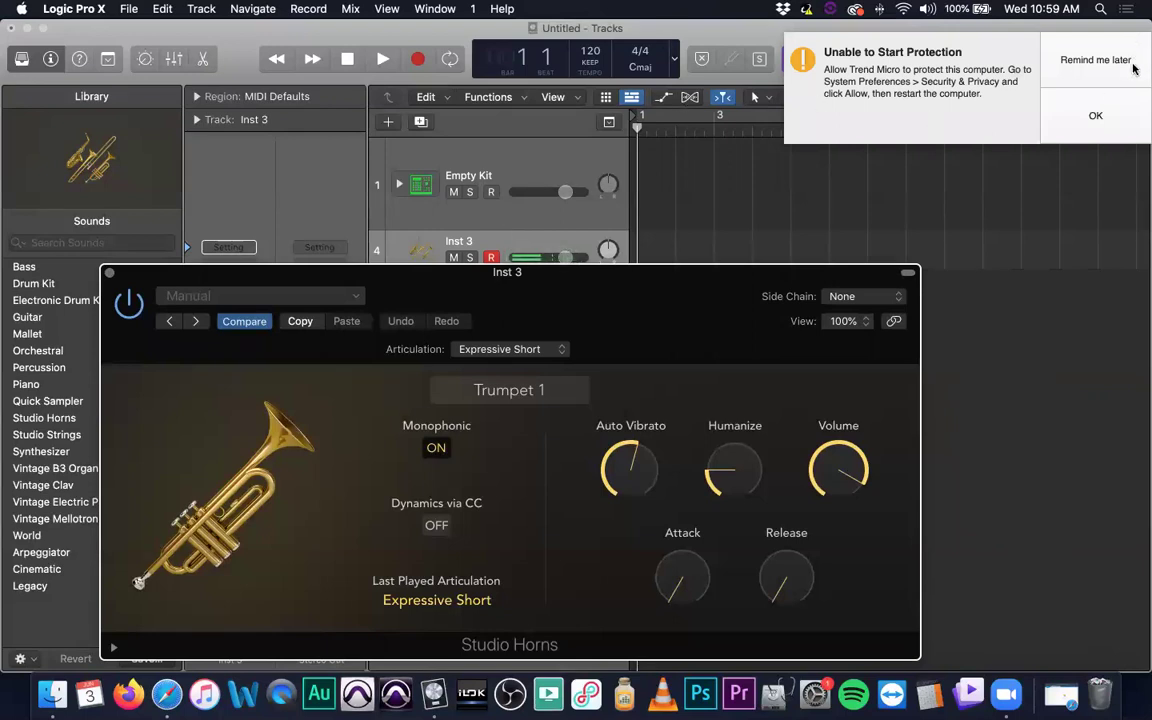
pyautogui.click(1020, 59)
pyautogui.moveTo(635, 270); pyautogui.dragTo(690, 285)
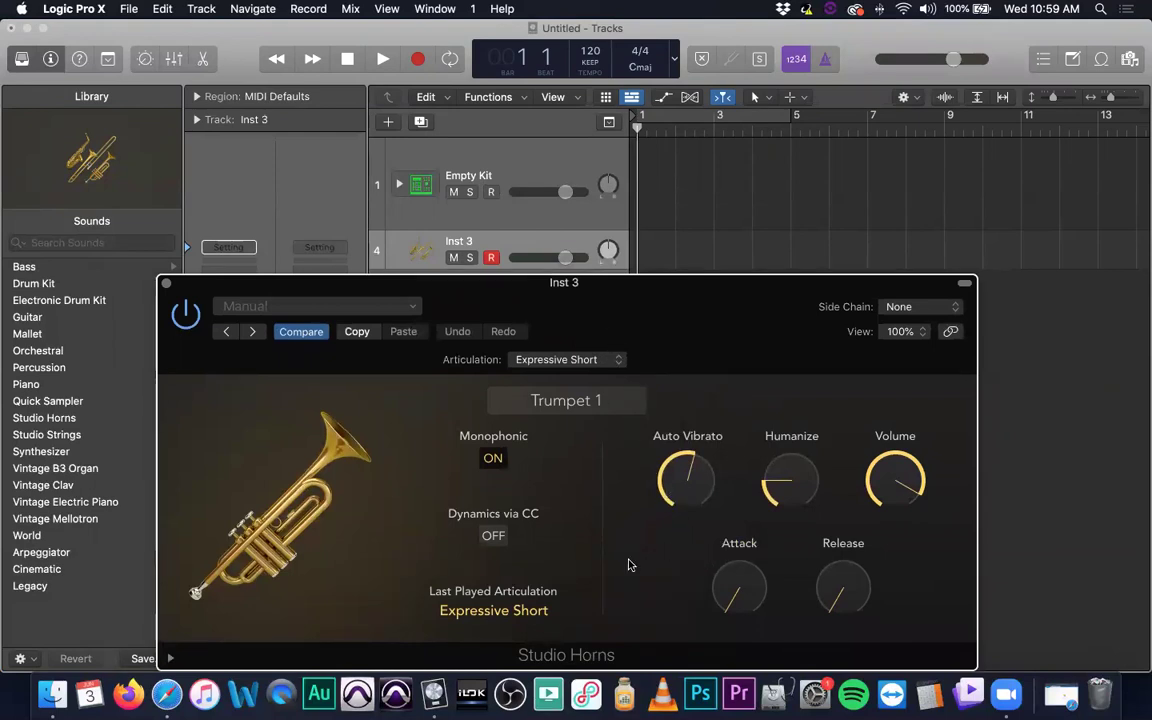
# - Audition Trumpet 1 with the Passionate articulation and with Marcato Long
pyautogui.click(574, 361)
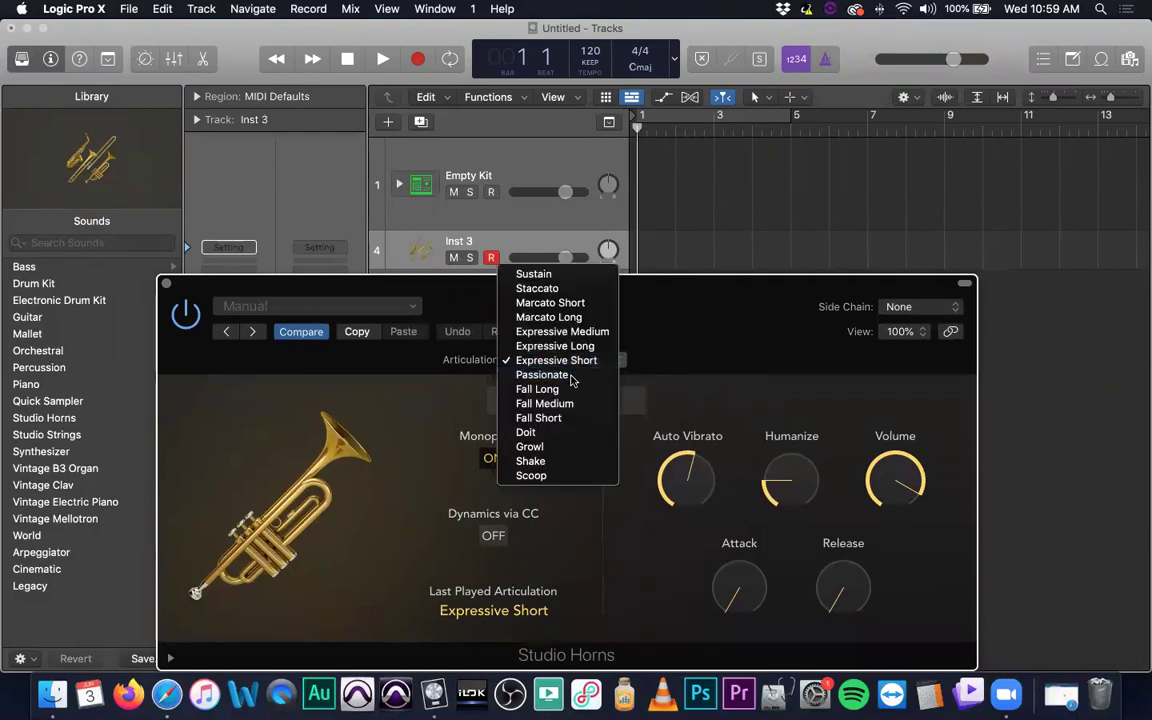
pyautogui.click(573, 375)
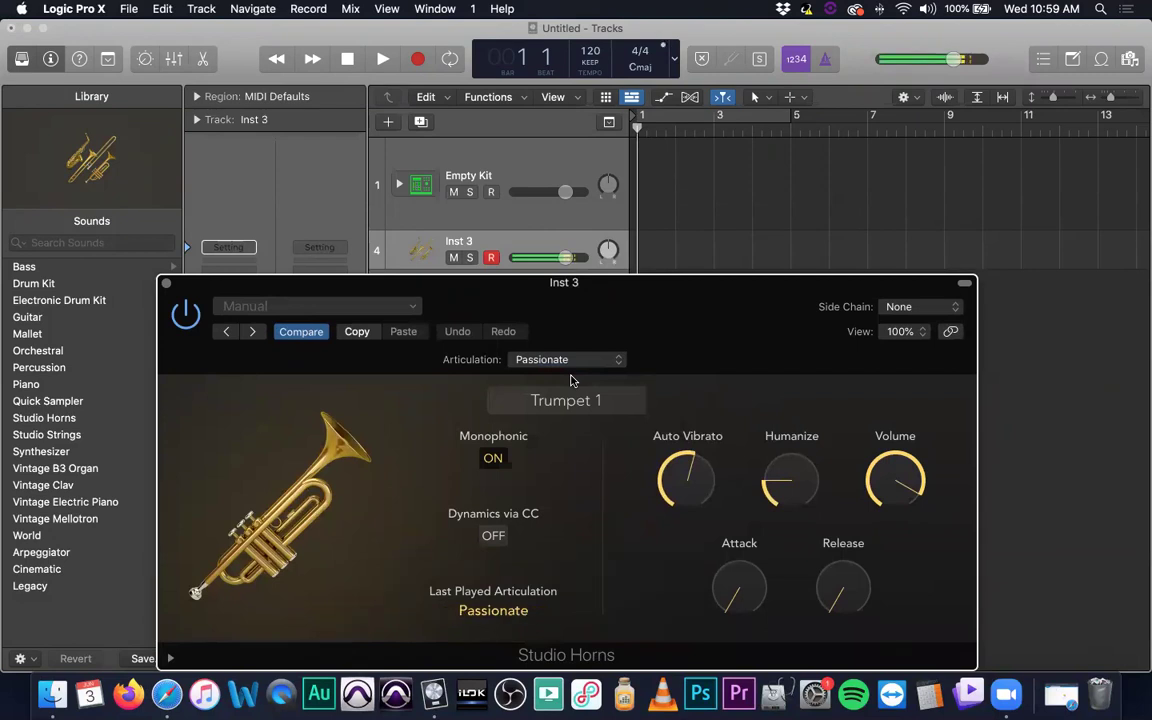
pyautogui.click(565, 360)
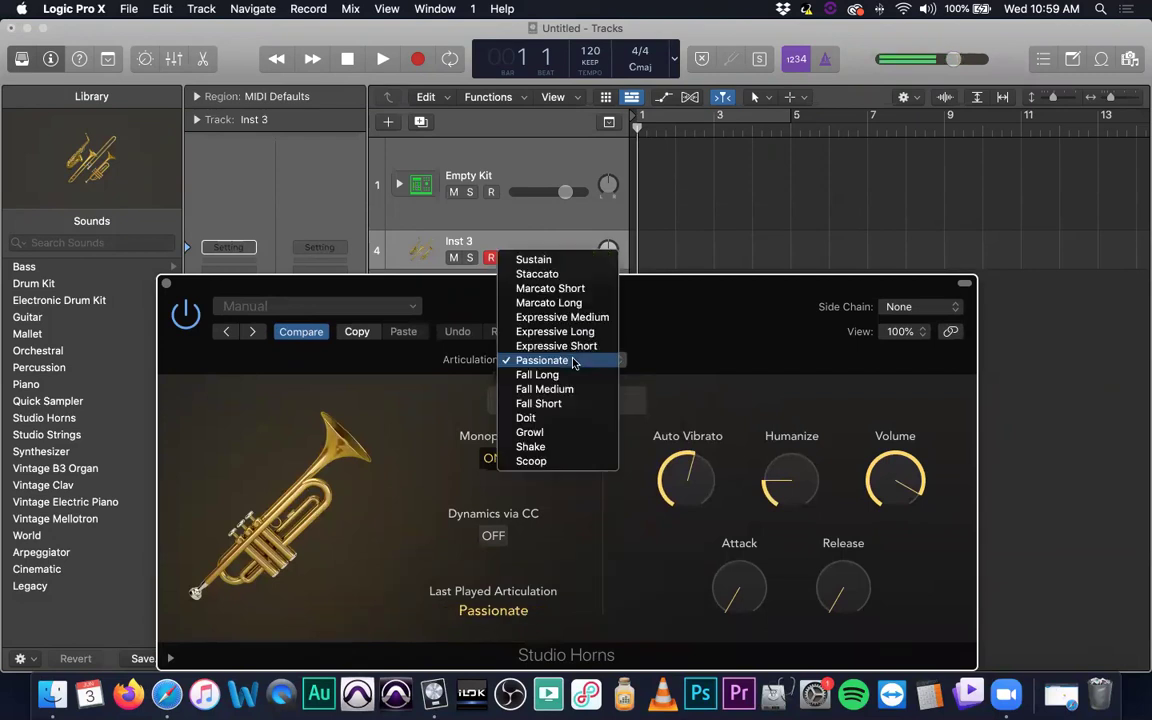
pyautogui.click(549, 303)
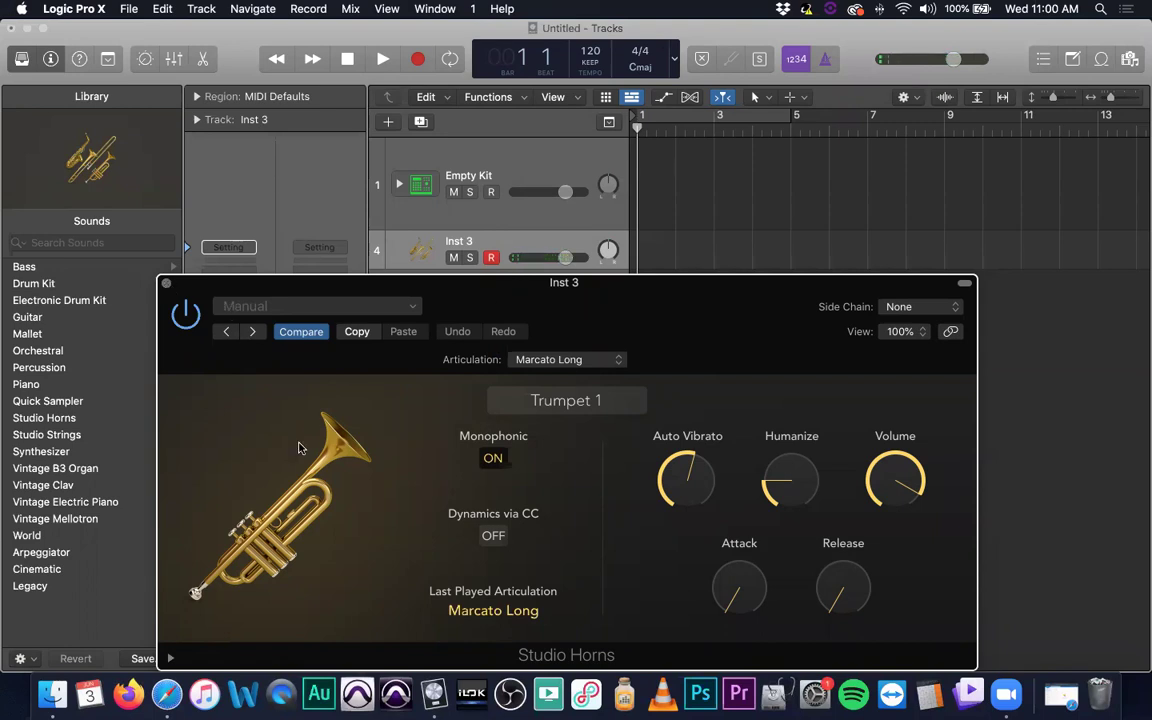
# - Load the Jazz Section setting in Studio Horns, set its articulation to Fall Long, and close the window after auditioning it
pyautogui.click(335, 305)
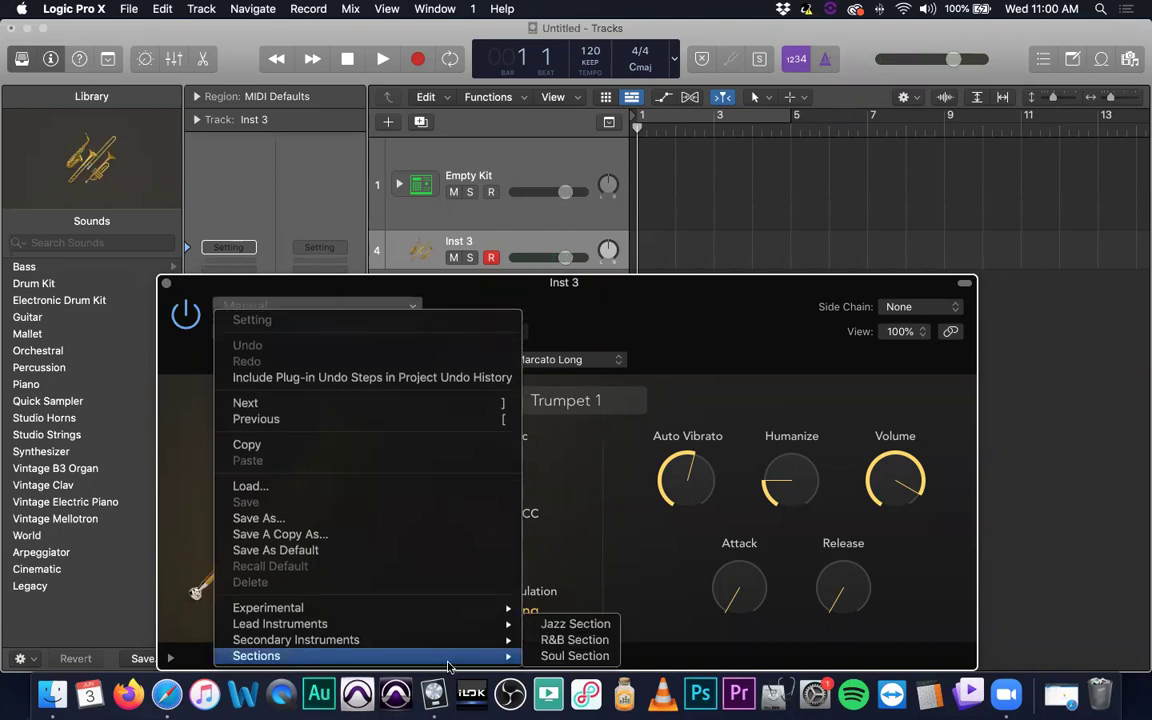
pyautogui.moveTo(464, 658)
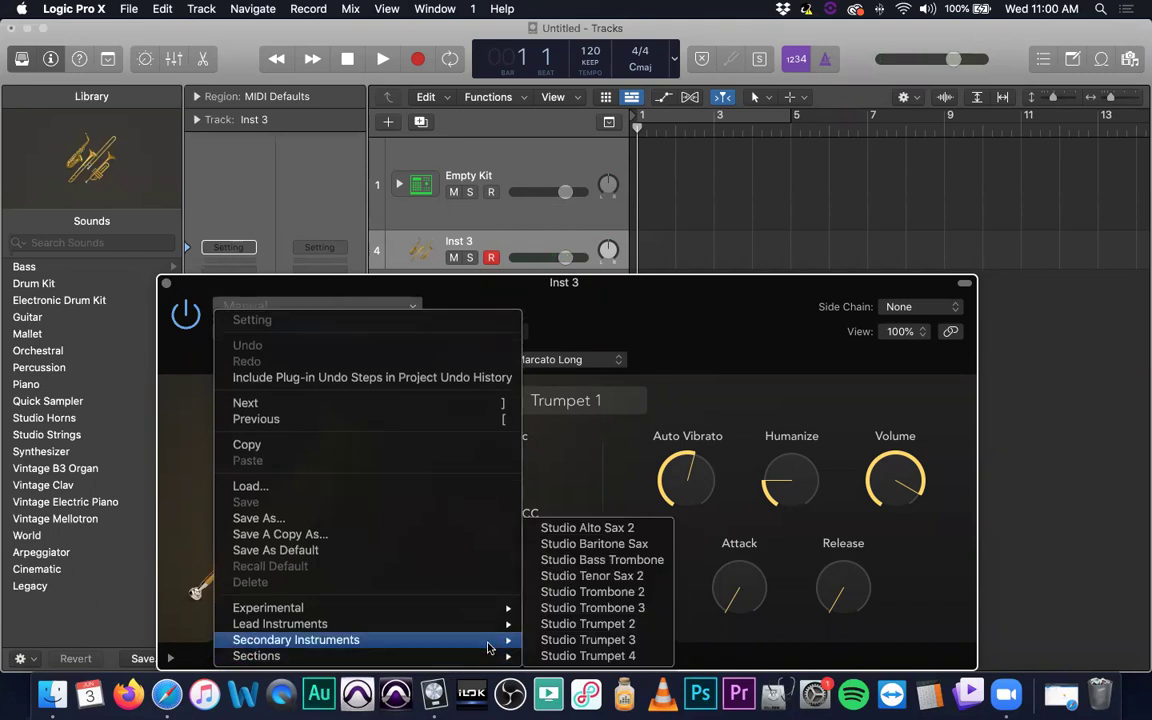
pyautogui.click(579, 625)
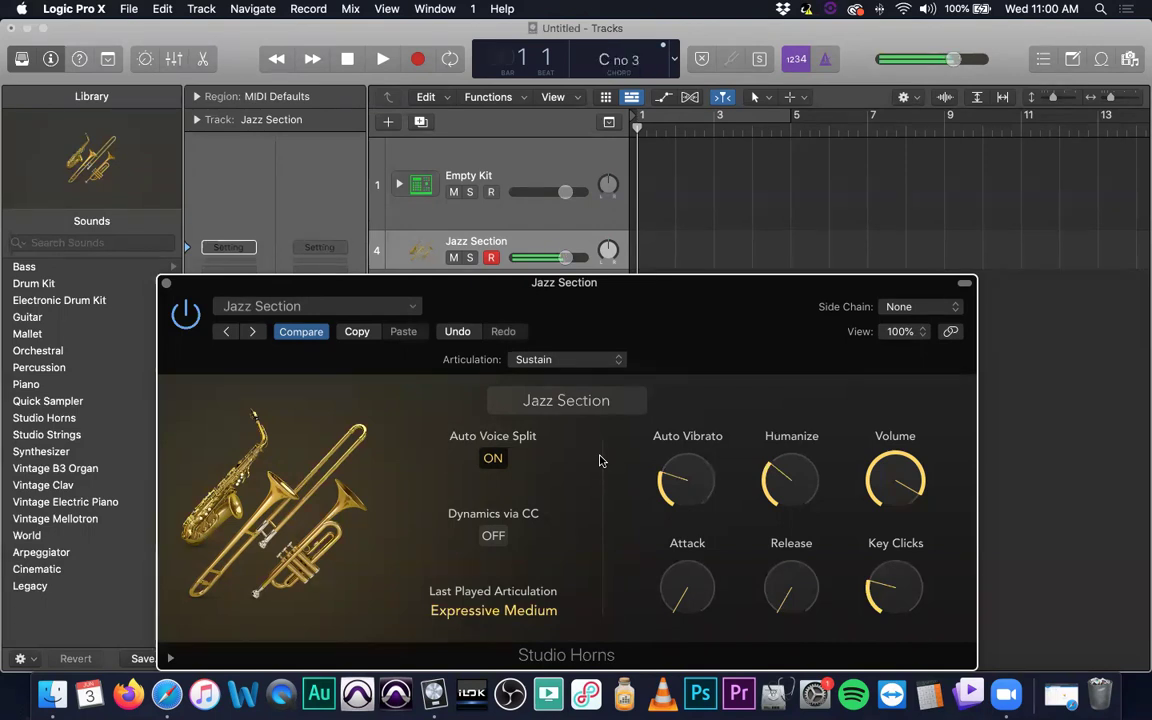
pyautogui.click(580, 360)
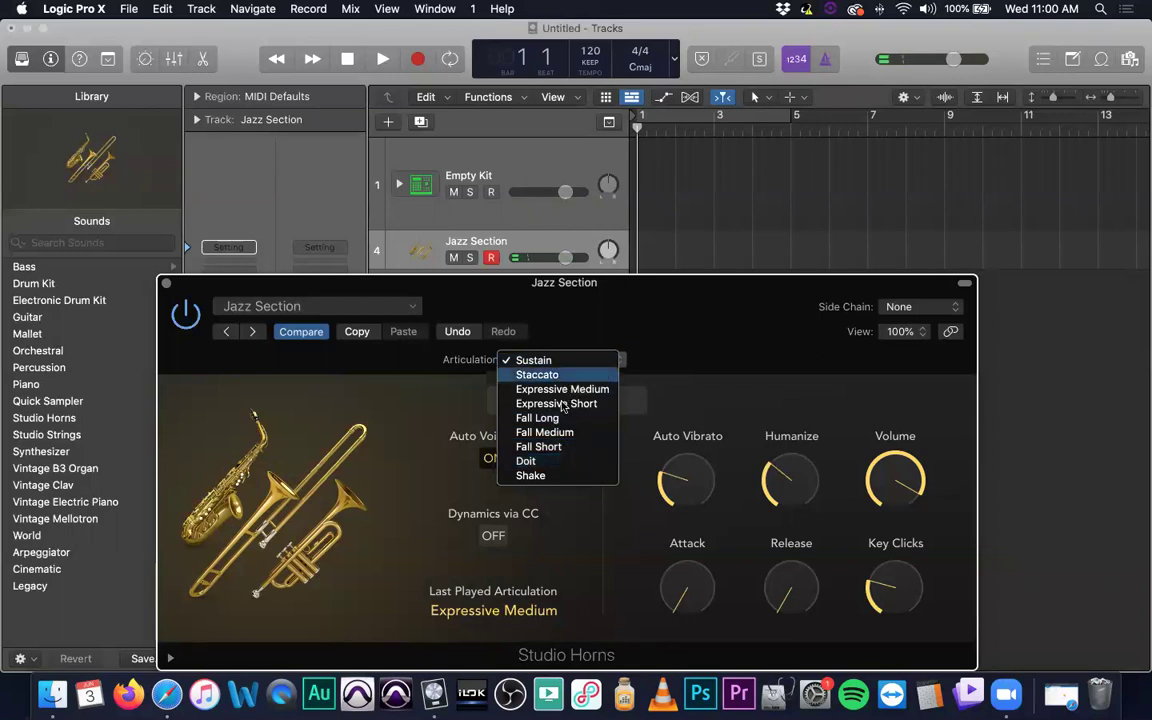
pyautogui.click(566, 428)
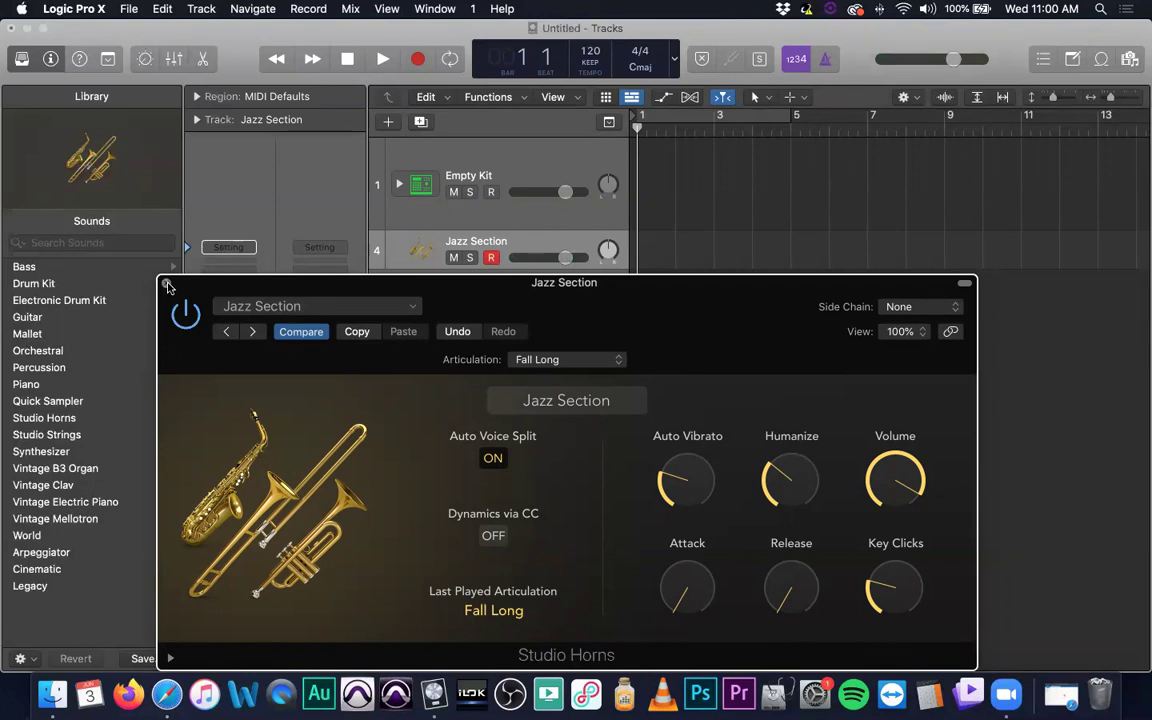
pyautogui.click(166, 285)
# - Replace Studio Horns on the Jazz Section channel strip with Studio Strings
pyautogui.click(249, 325)
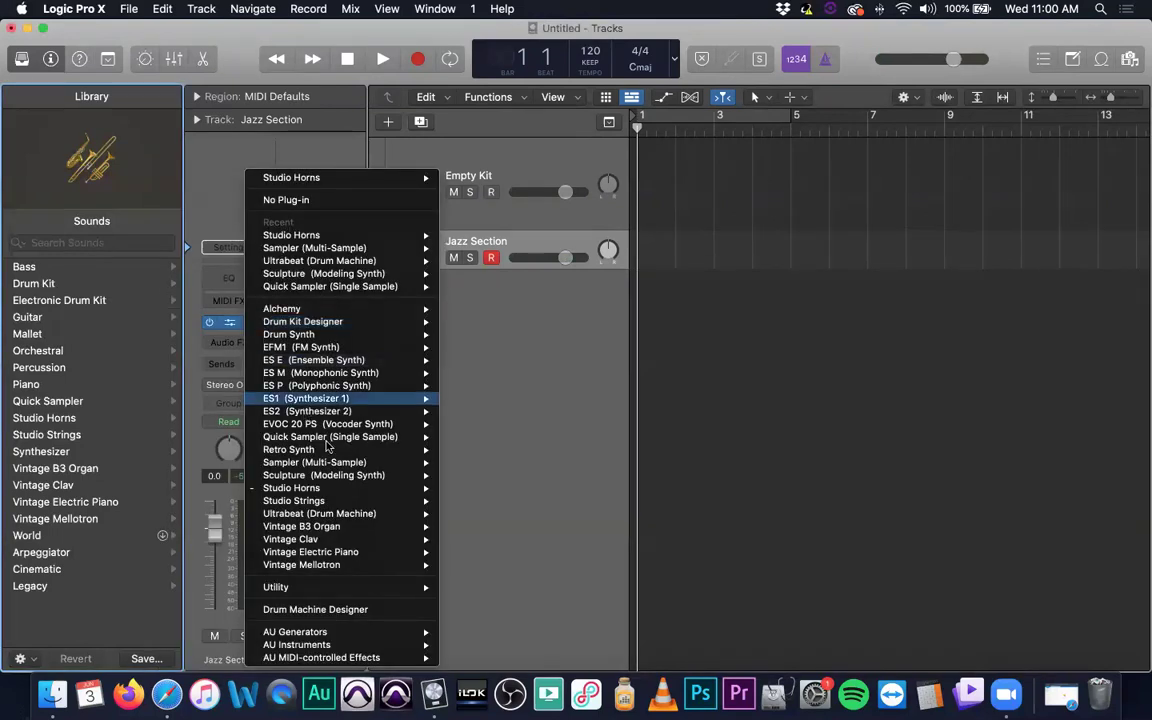
pyautogui.moveTo(400, 500)
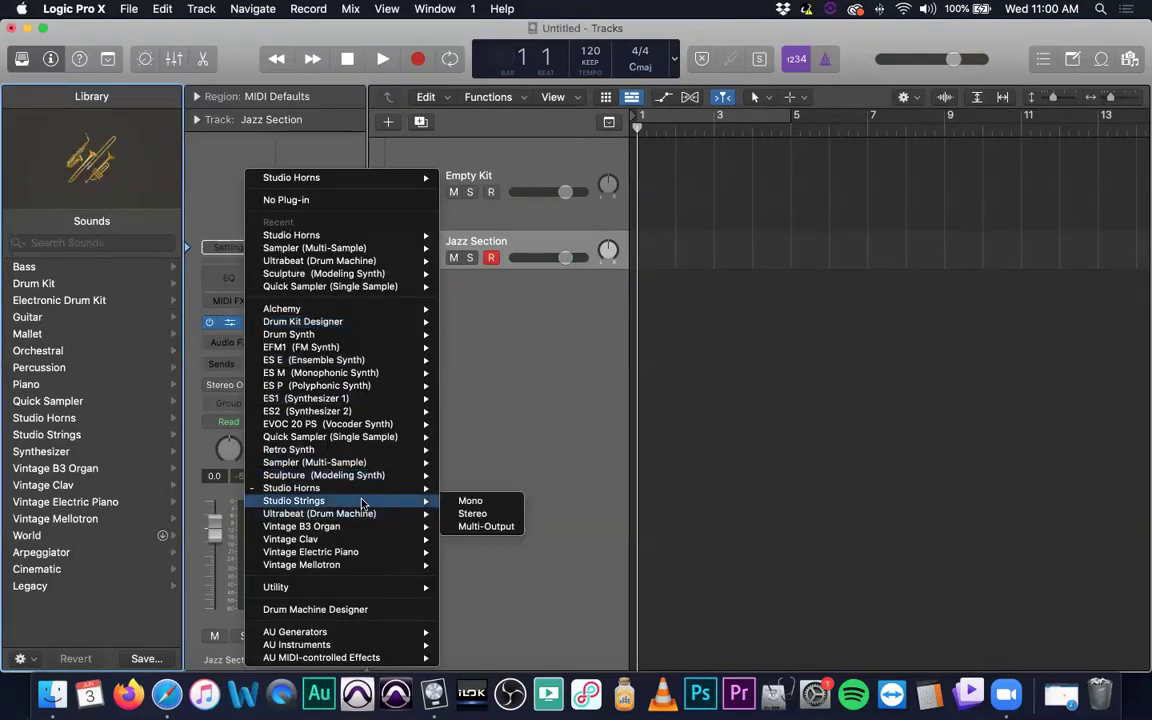
pyautogui.click(501, 506)
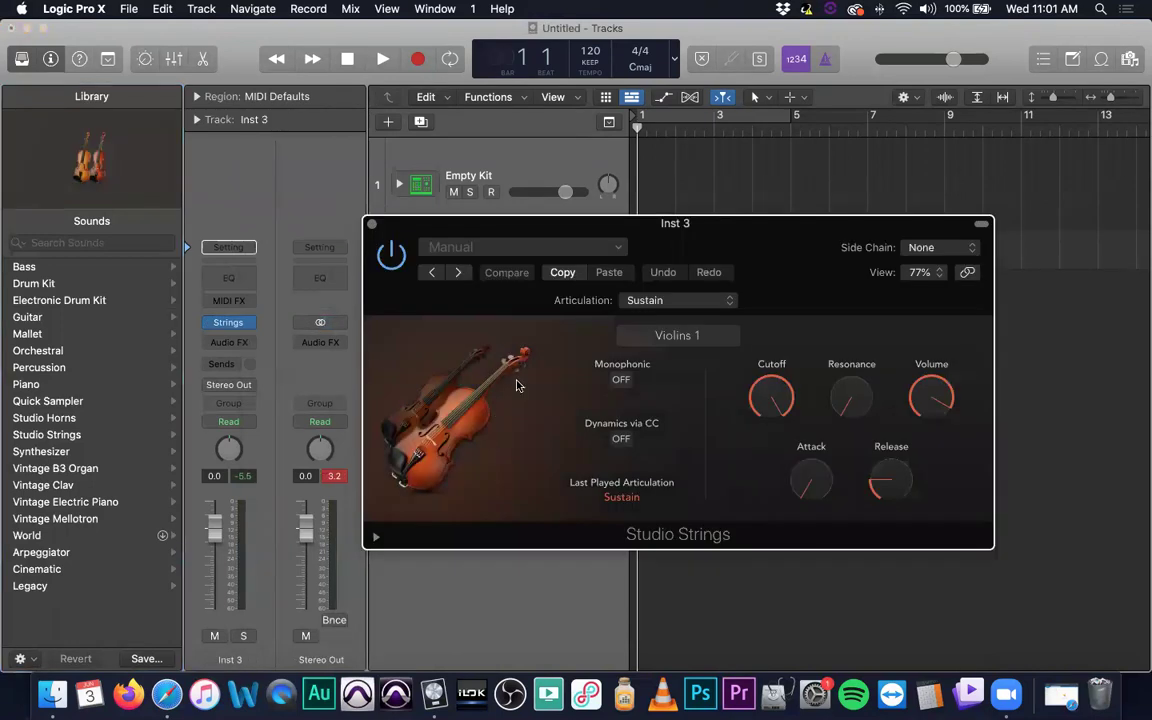
# - Audition Violins 1 in Studio Strings with the Pizzicato and Trill Whole articulations, and close the instrument window
pyautogui.click(688, 301)
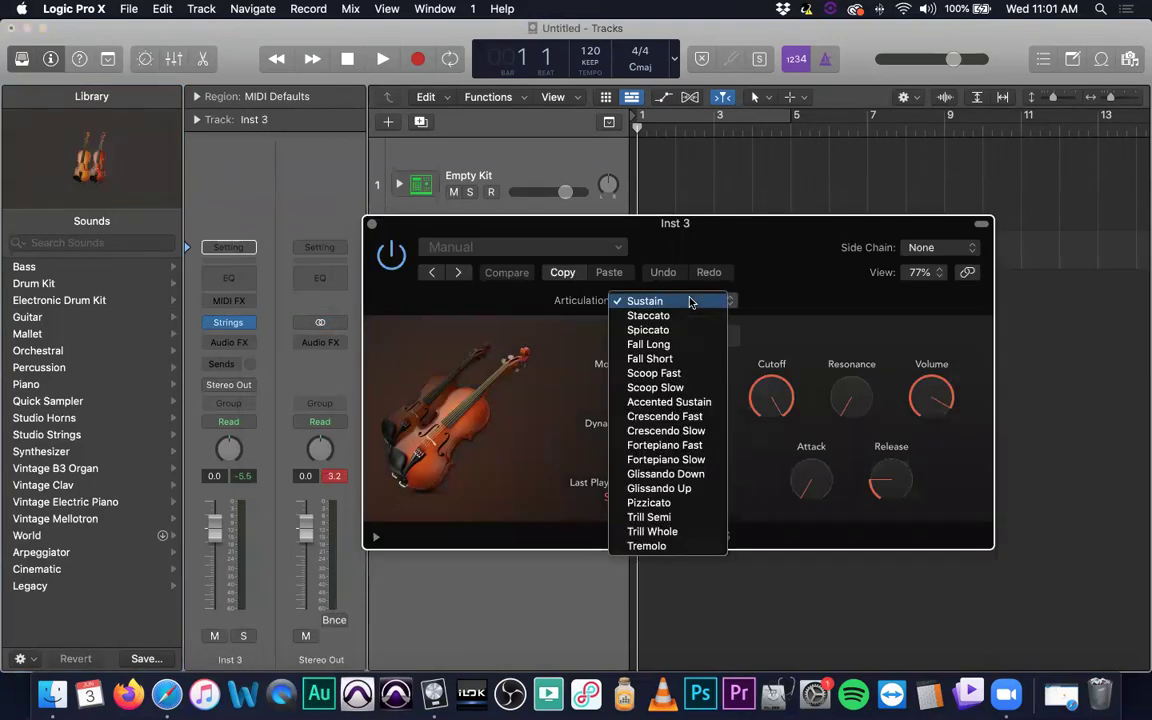
pyautogui.click(683, 506)
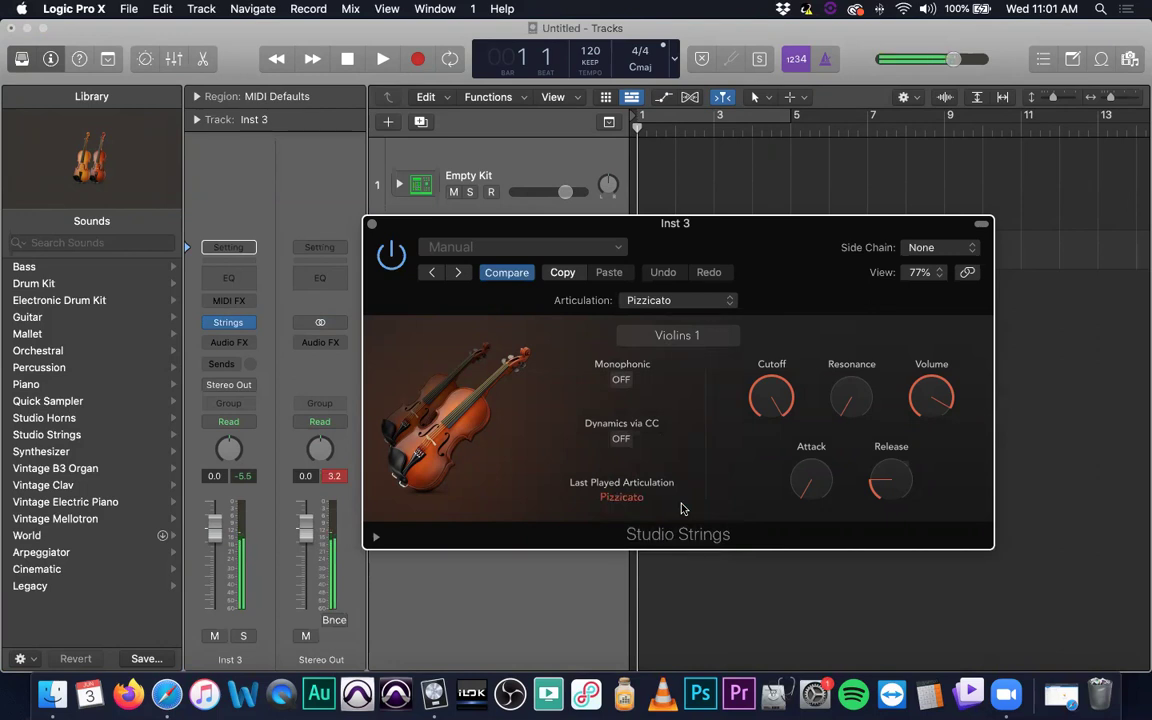
pyautogui.click(722, 300)
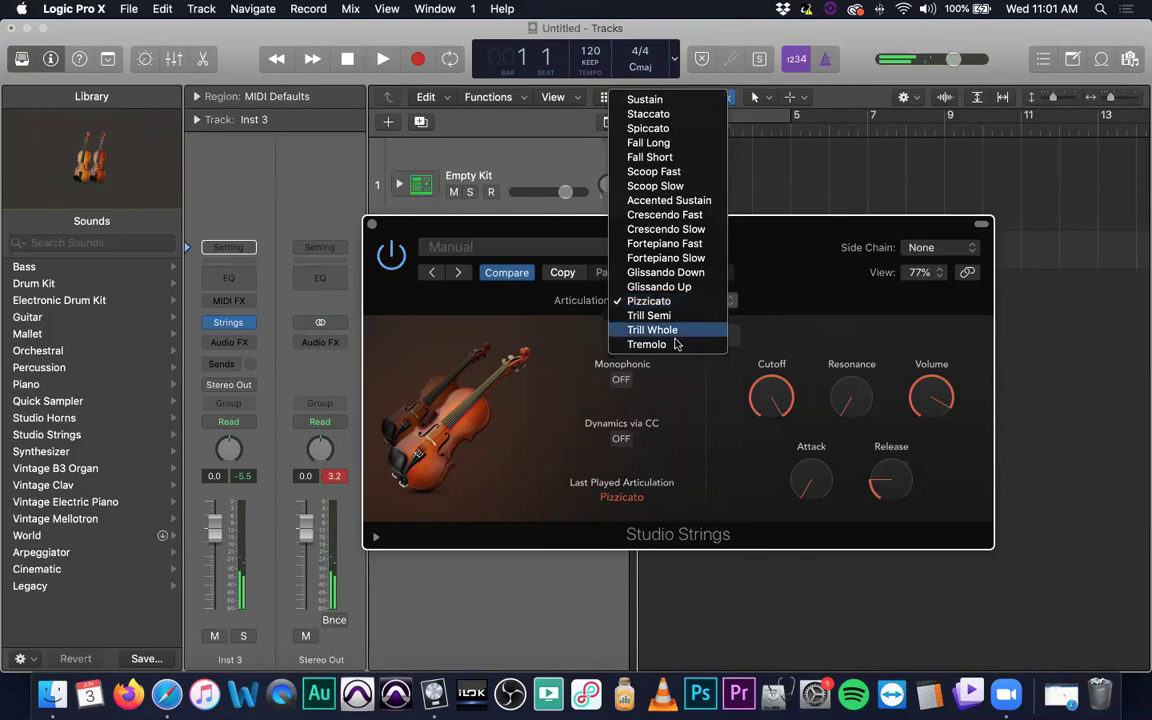
pyautogui.click(673, 330)
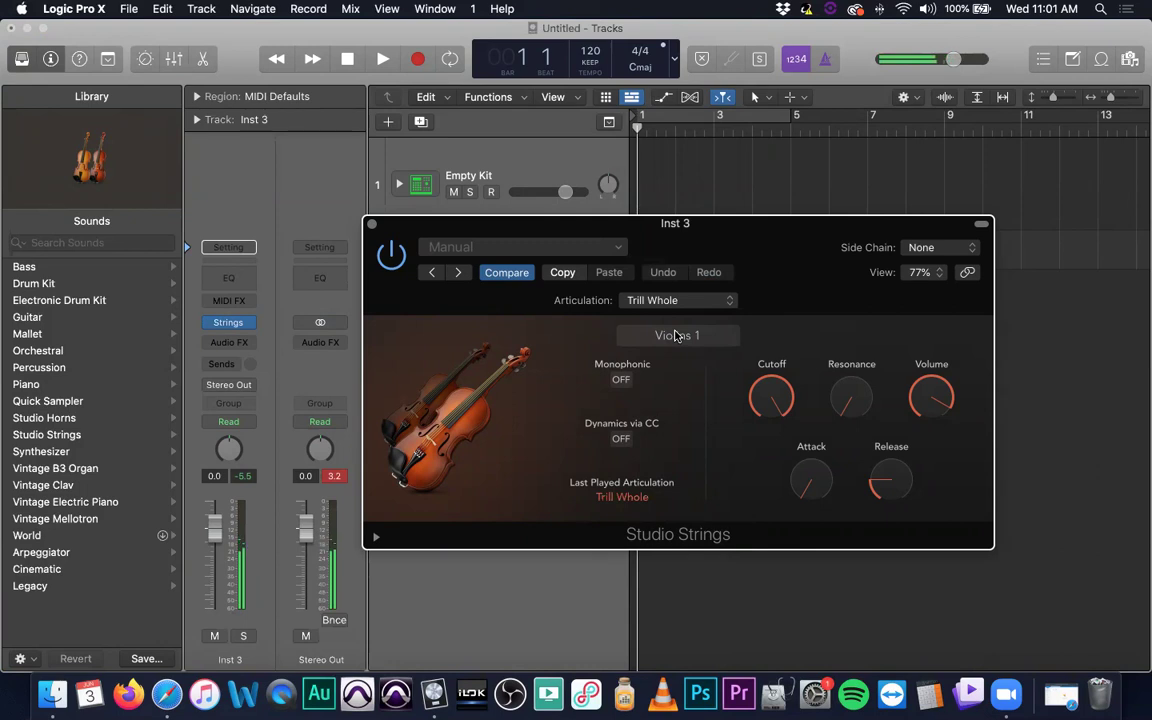
pyautogui.click(372, 224)
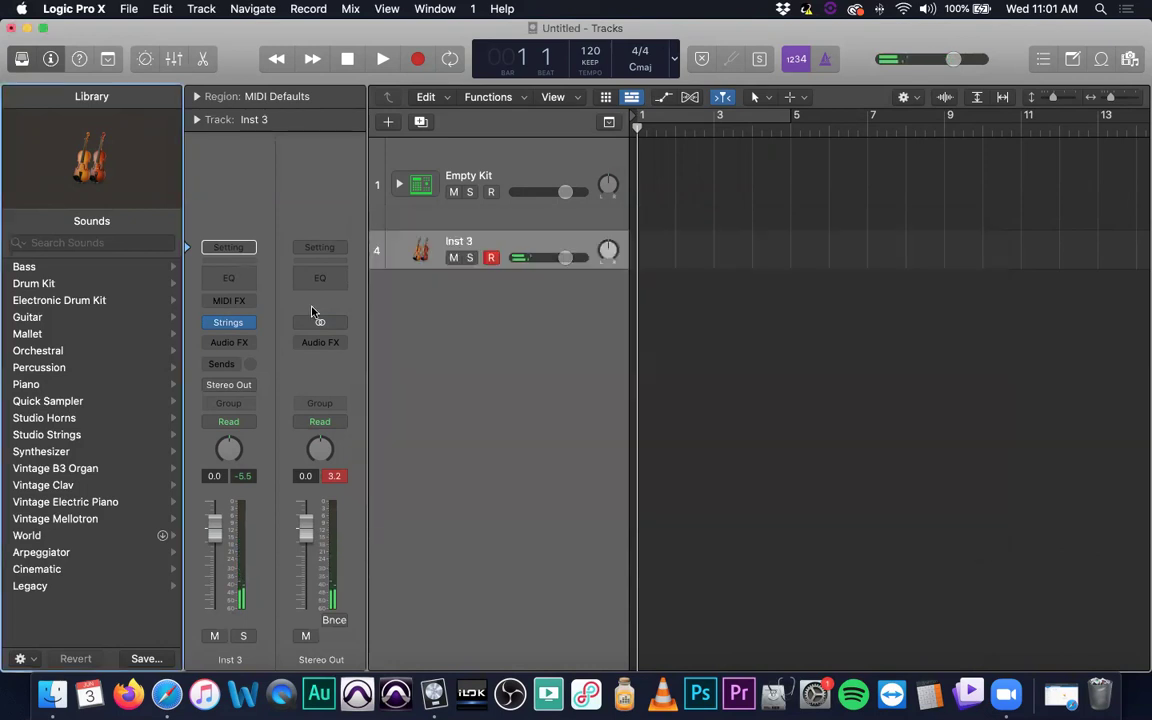
# - Replace Studio Strings on the Inst 3 channel strip with a stereo Vintage Electric Piano, and close its window after auditioning it
pyautogui.click(249, 322)
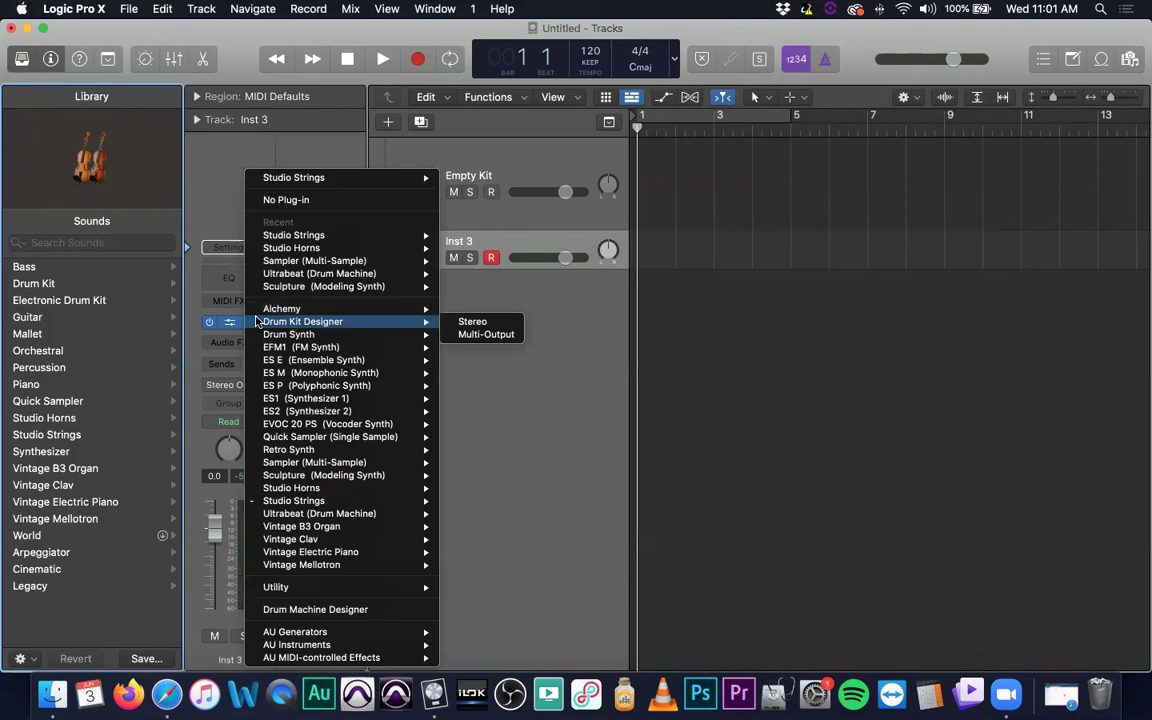
pyautogui.moveTo(370, 414)
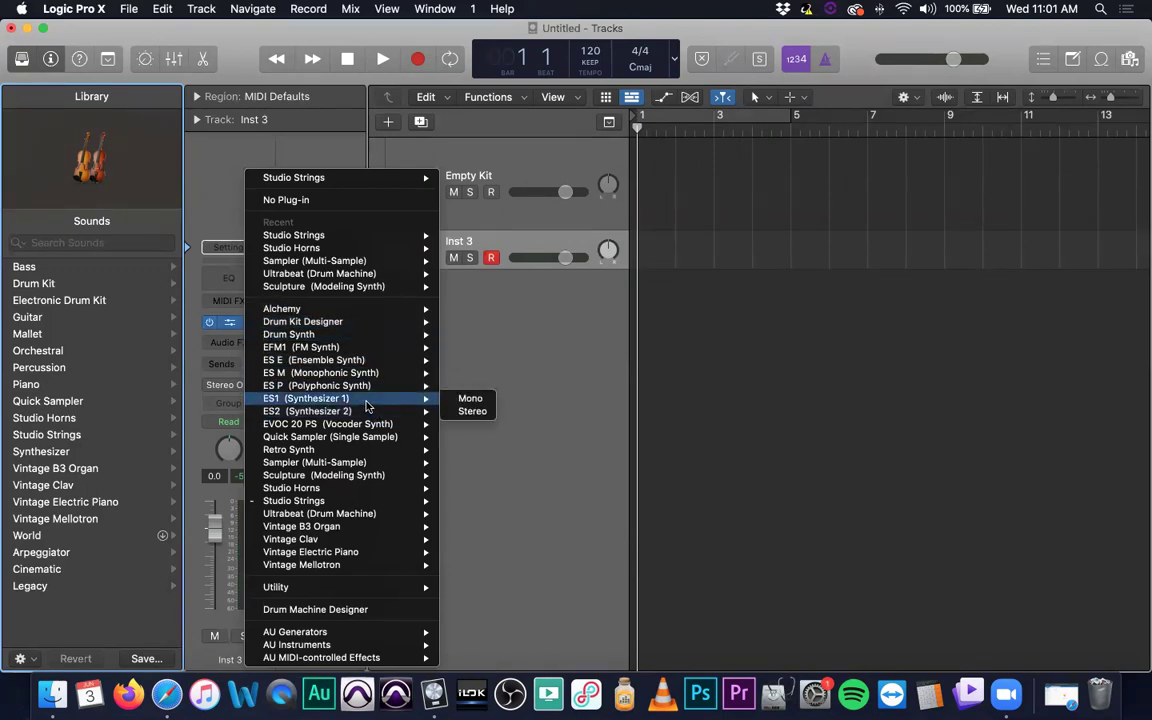
pyautogui.moveTo(380, 552)
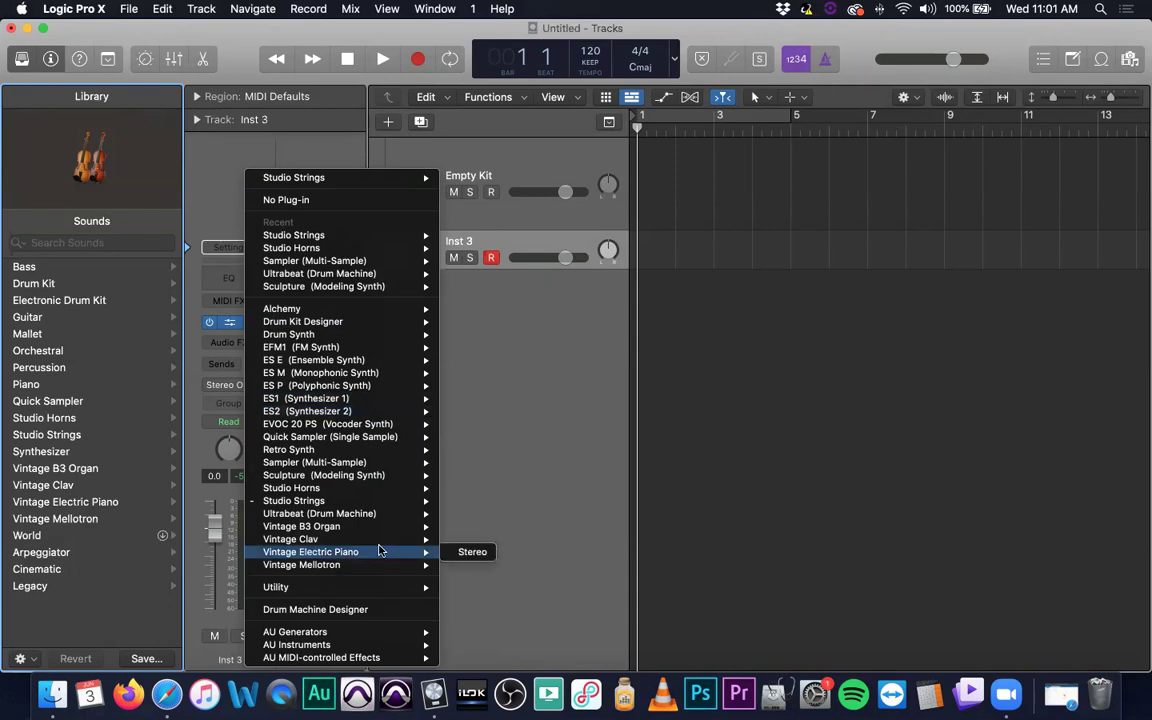
pyautogui.click(452, 553)
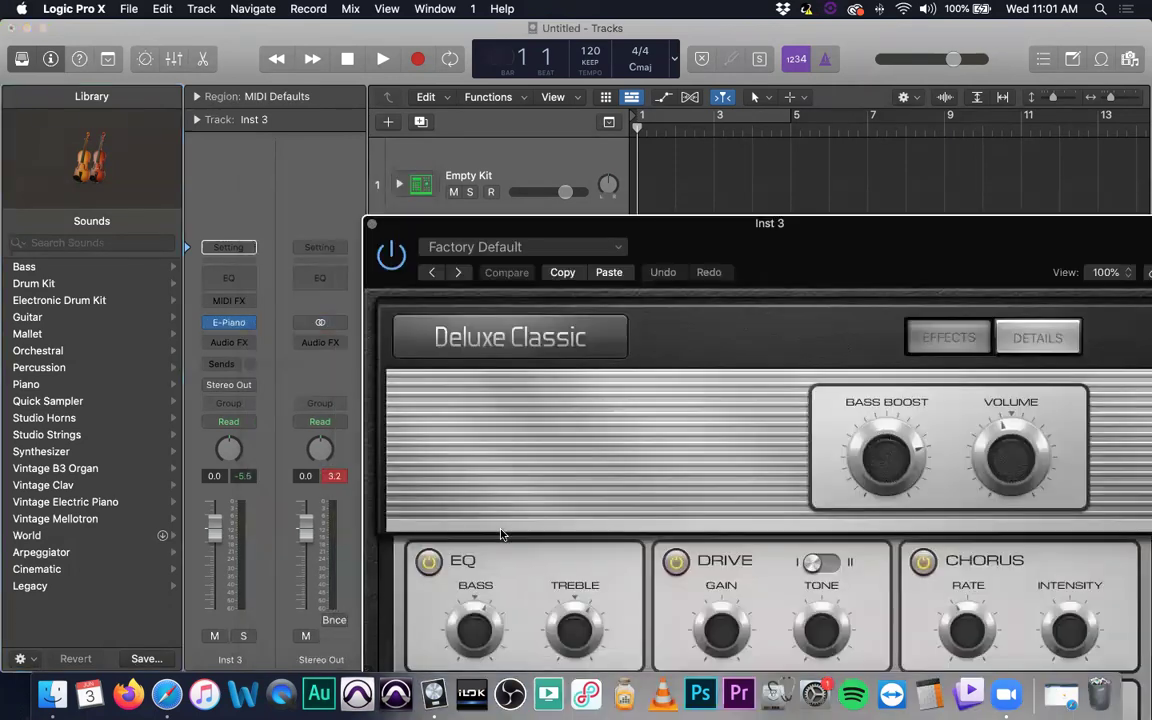
pyautogui.moveTo(821, 225); pyautogui.dragTo(625, 70)
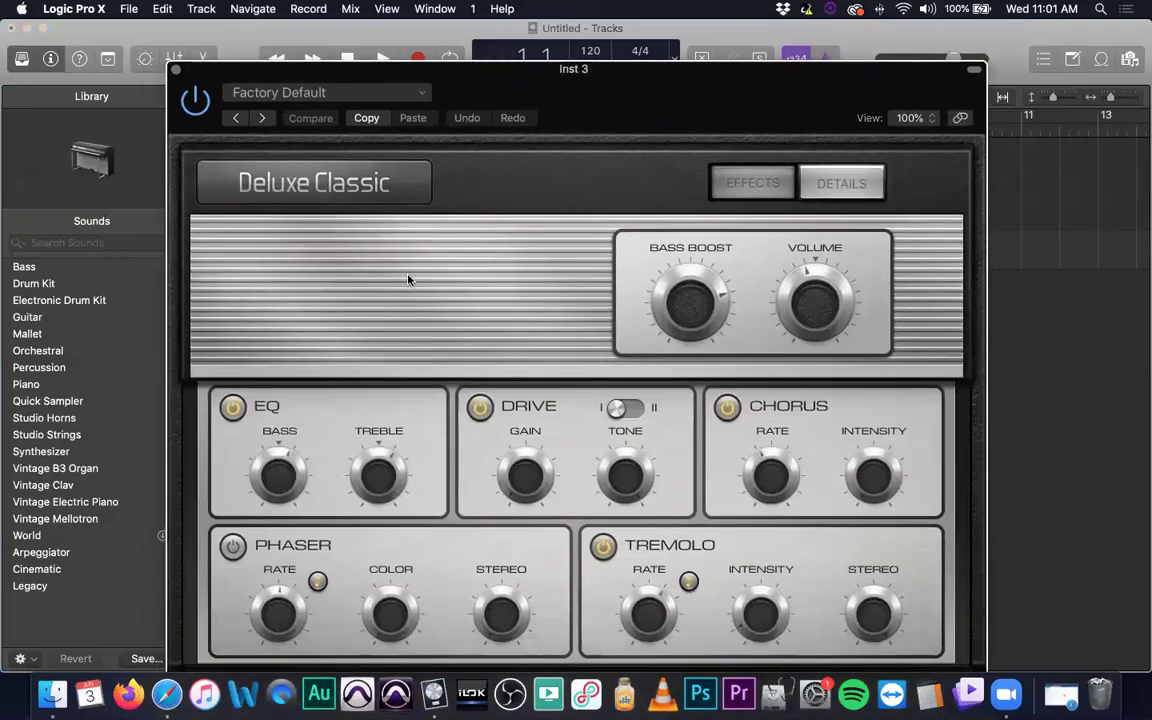
pyautogui.click(742, 168)
pyautogui.click(744, 182)
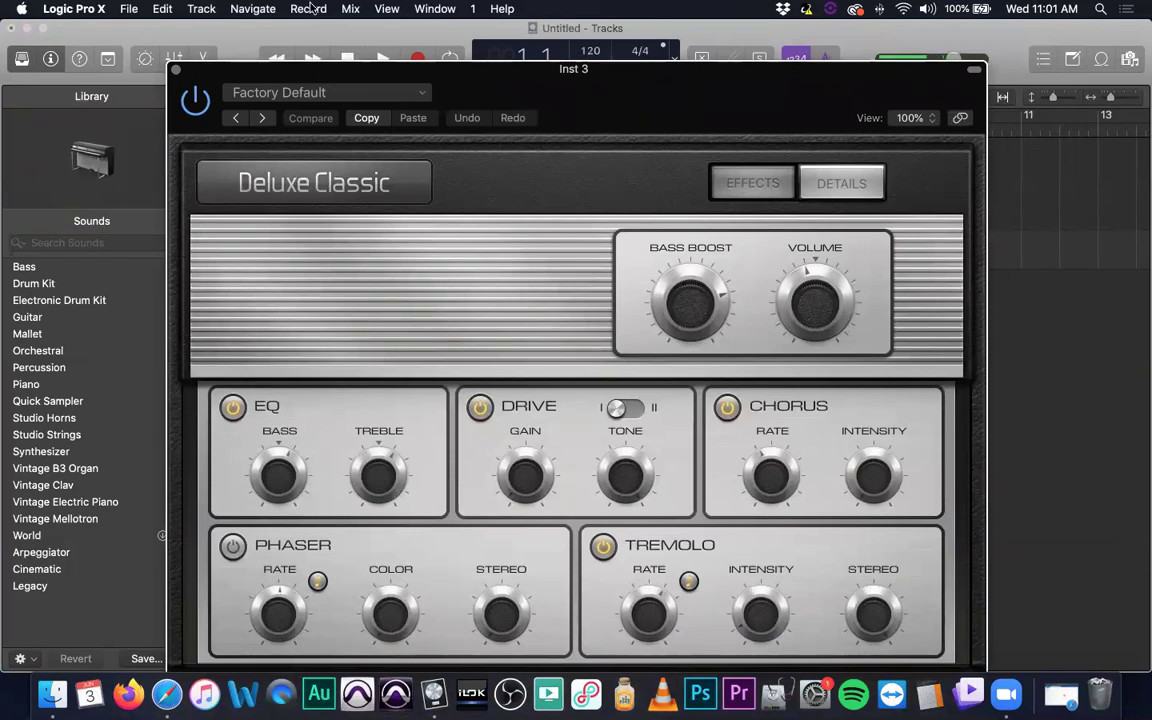
pyautogui.click(176, 69)
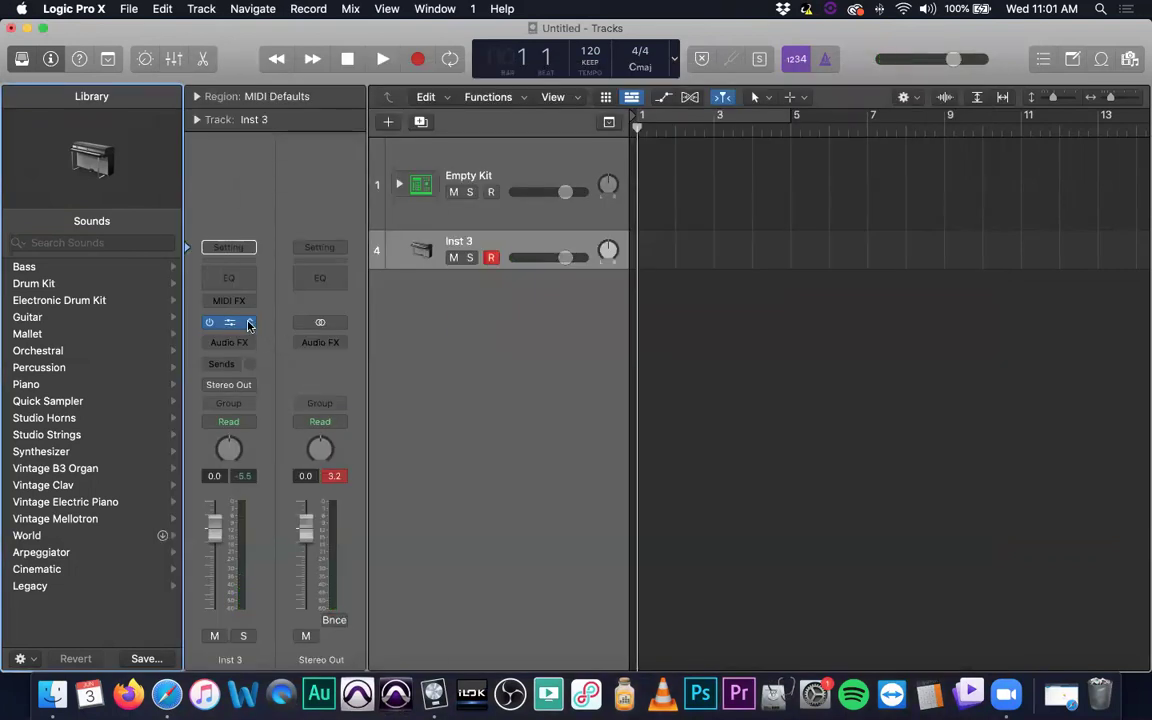
# - Replace Vintage Electric Piano on the Inst 3 channel strip with a stereo Alchemy synth and bring its full window into view
pyautogui.click(249, 323)
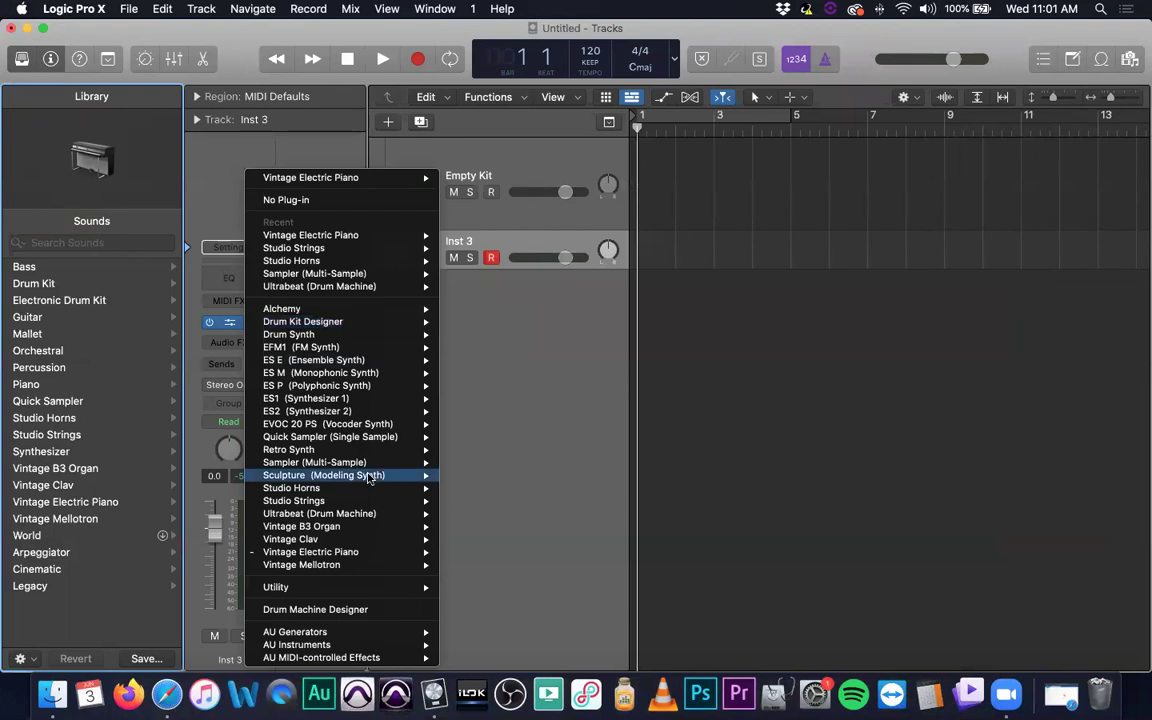
pyautogui.moveTo(330, 312)
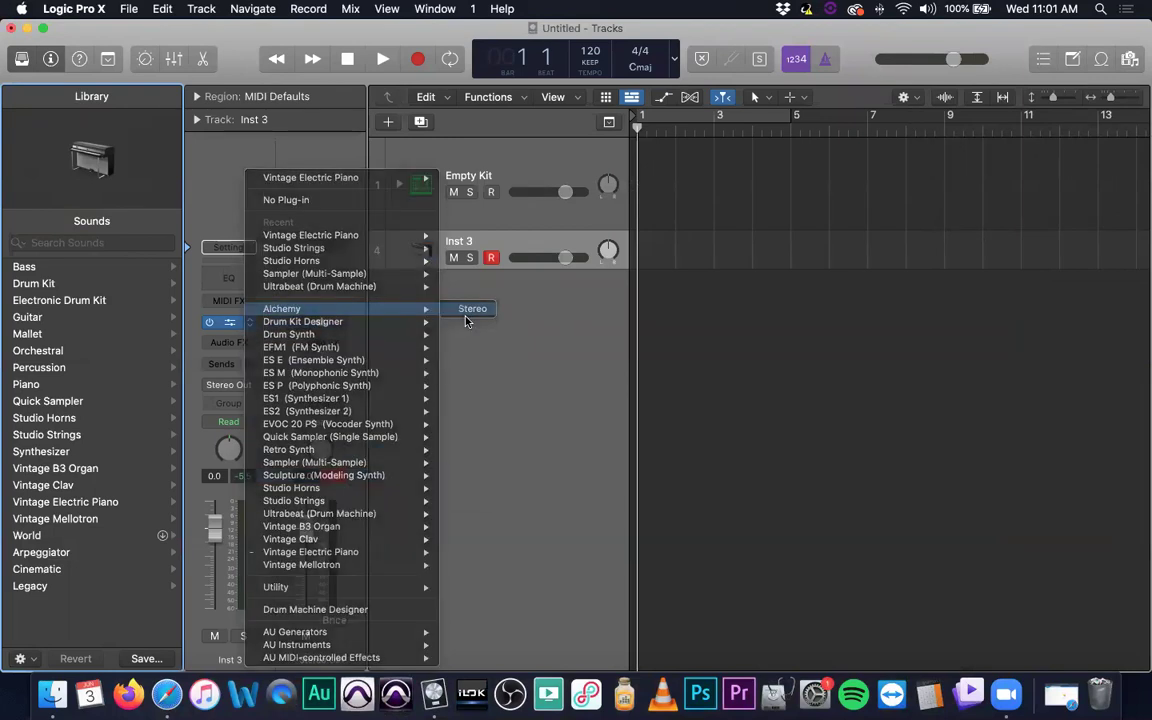
pyautogui.click(478, 309)
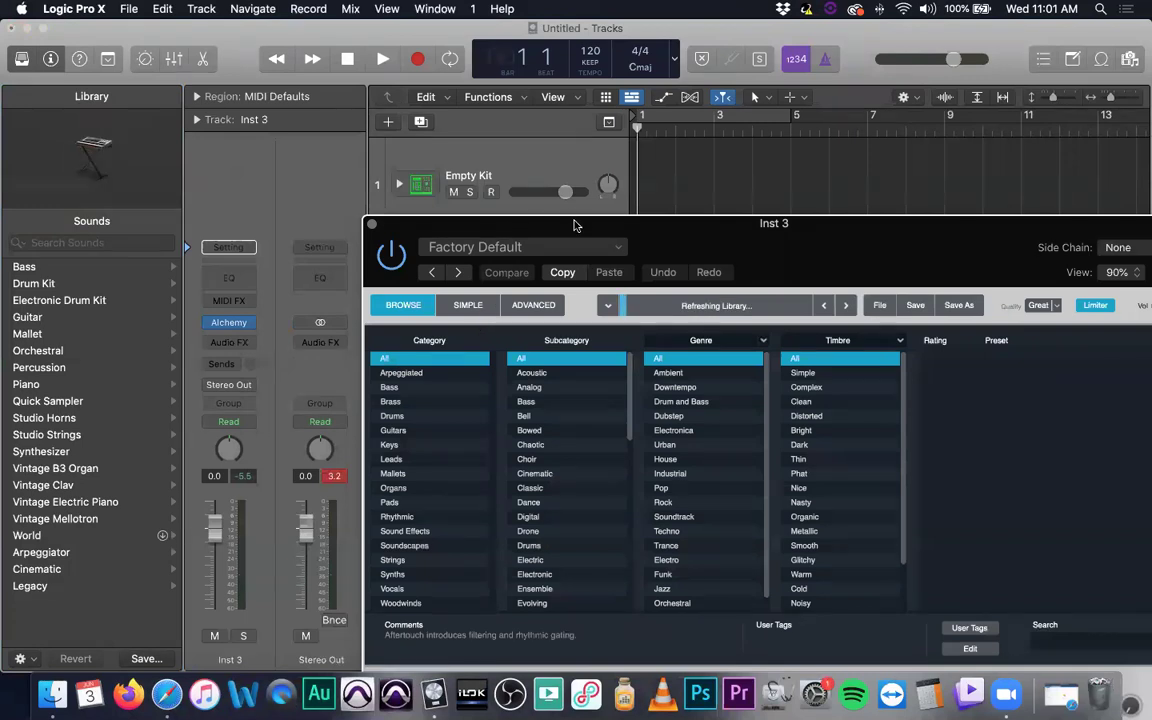
pyautogui.moveTo(574, 225); pyautogui.dragTo(416, 81)
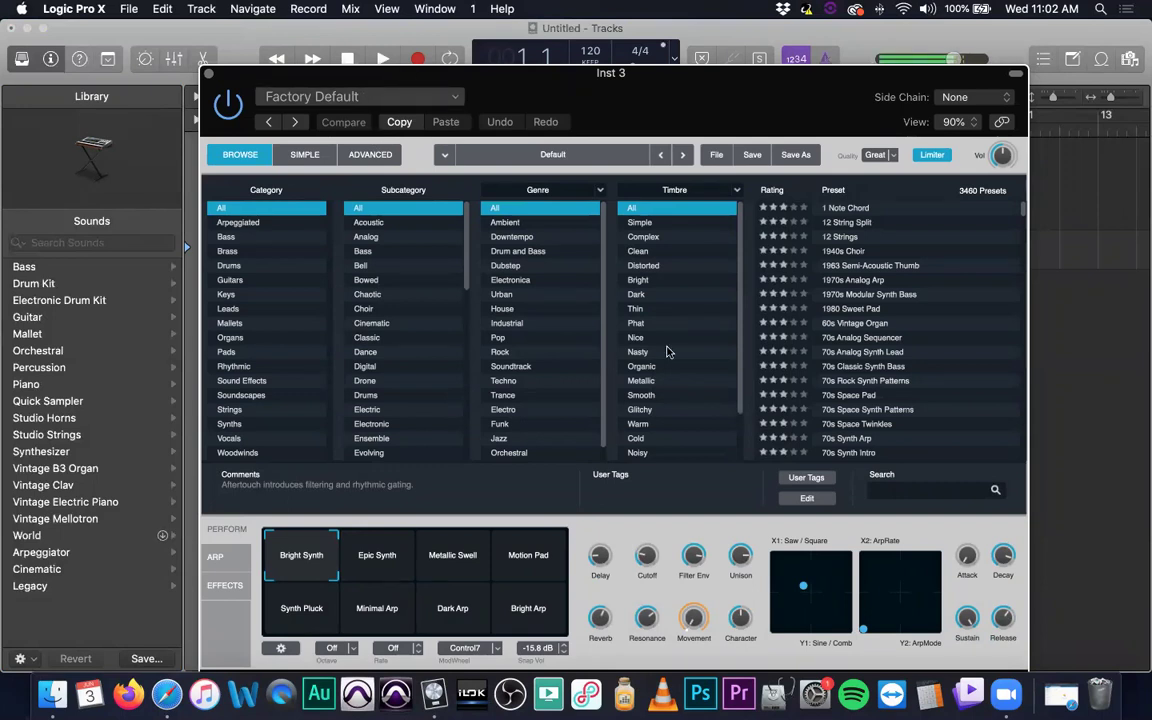
# - Audition Alchemy while moving its XY pad controls, switch the performance snapshot to Motion Pad, and close the window
pyautogui.moveTo(810, 618); pyautogui.dragTo(815, 612)
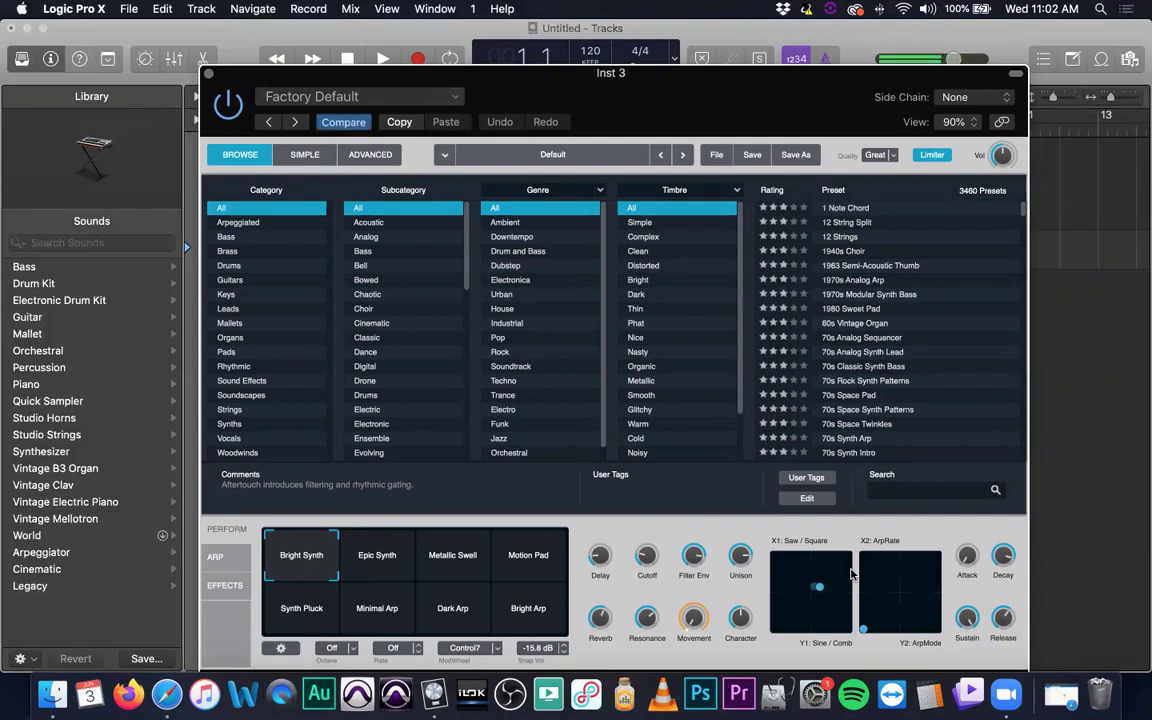
pyautogui.click(812, 597)
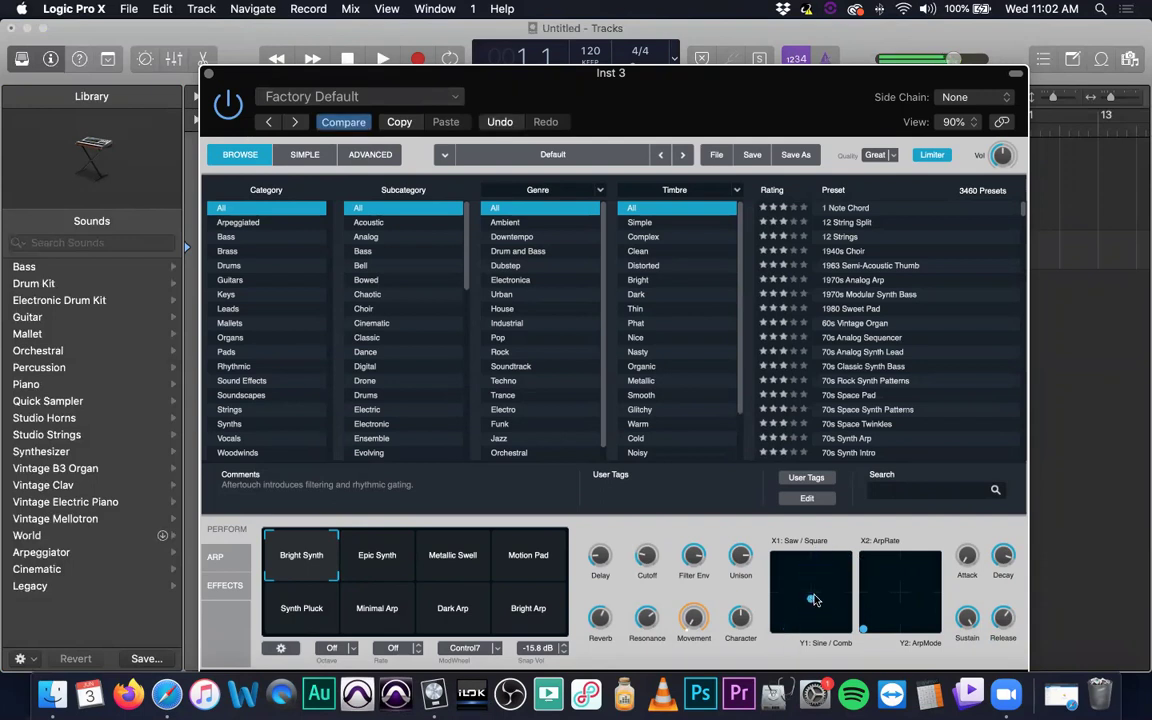
pyautogui.moveTo(870, 620)
pyautogui.mouseDown()
pyautogui.moveTo(902, 589)
pyautogui.moveTo(887, 586)
pyautogui.moveTo(892, 629)
pyautogui.moveTo(878, 602)
pyautogui.moveTo(884, 615)
pyautogui.moveTo(900, 604)
pyautogui.moveTo(877, 616)
pyautogui.mouseUp()
pyautogui.click(528, 555)
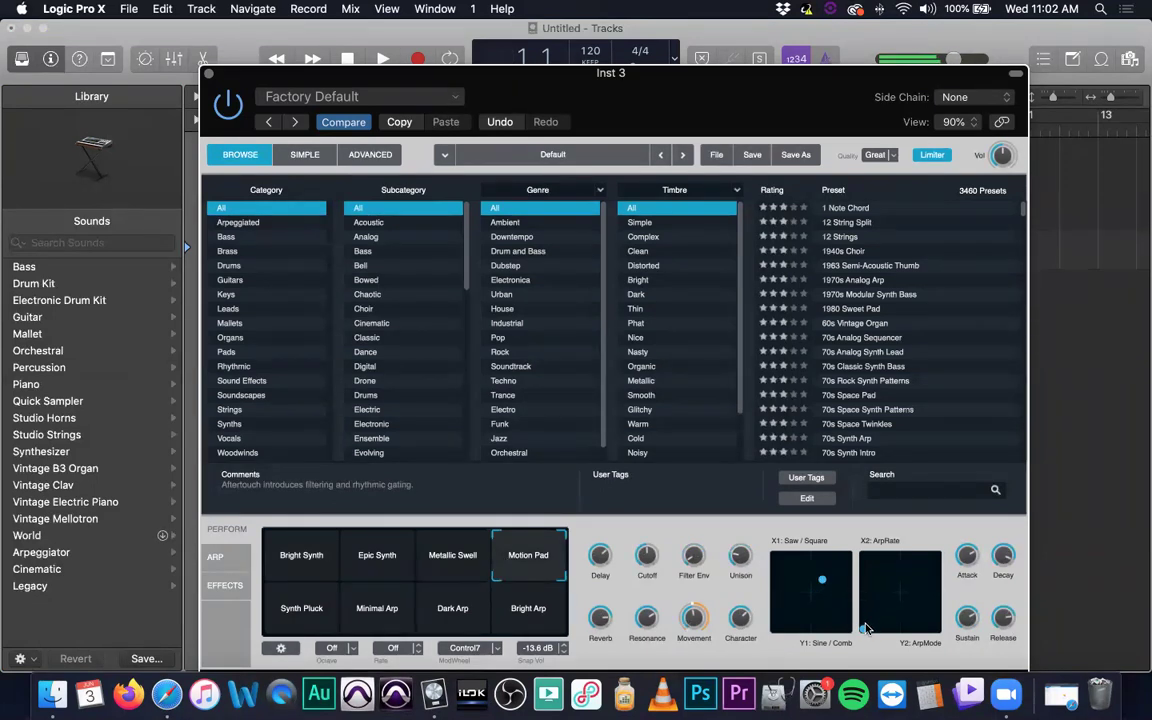
pyautogui.moveTo(869, 626)
pyautogui.mouseDown()
pyautogui.moveTo(938, 555)
pyautogui.moveTo(872, 628)
pyautogui.mouseUp()
pyautogui.click(209, 76)
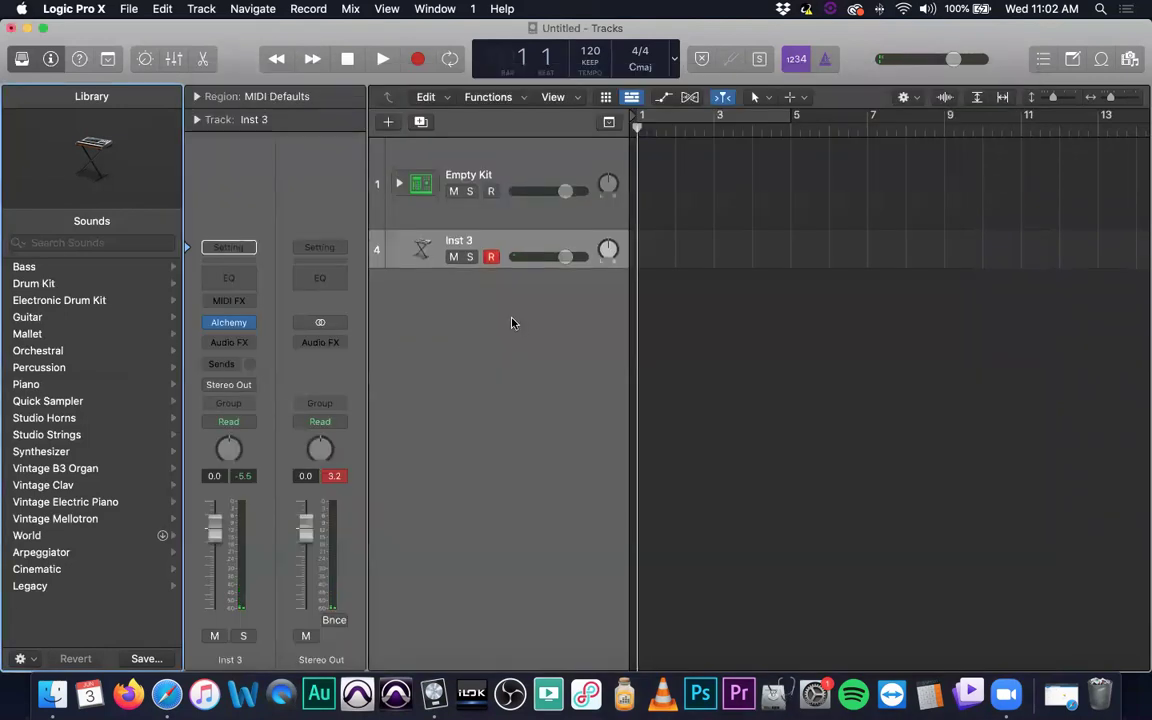
# - Load the After Party patch from the Electronic Drum Kit category of the sound library onto the Inst 3 track
pyautogui.click(250, 322)
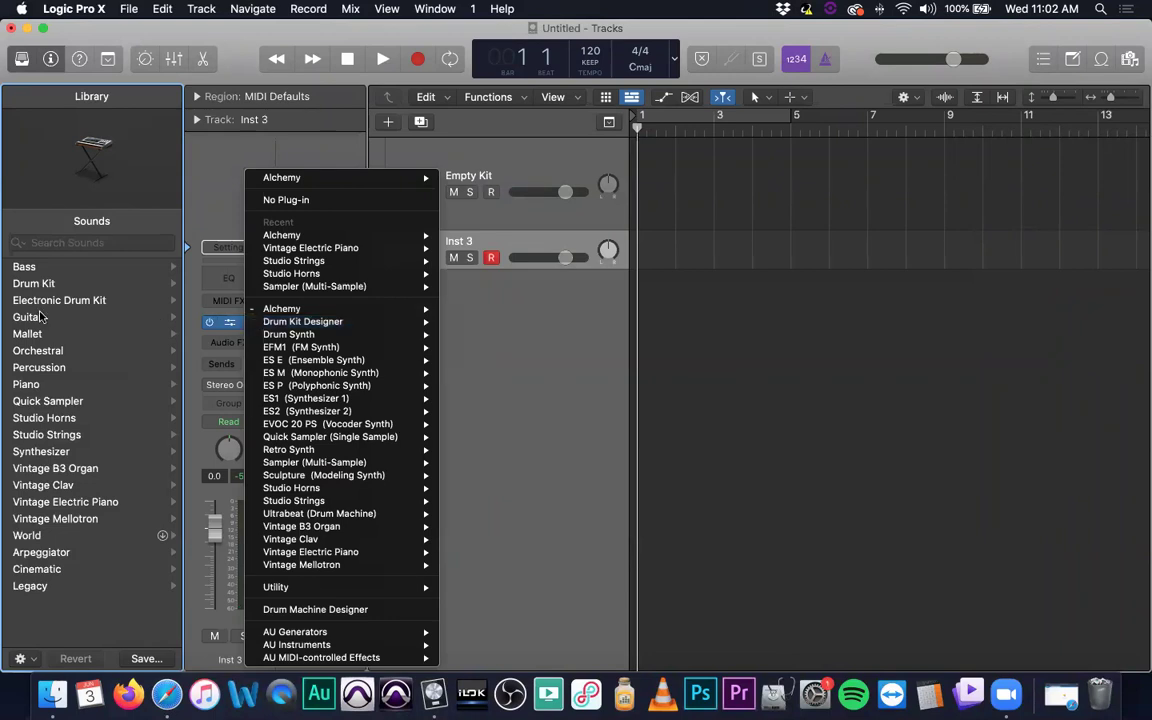
pyautogui.click(42, 262)
pyautogui.click(70, 298)
pyautogui.scroll(-10, 116, 494)
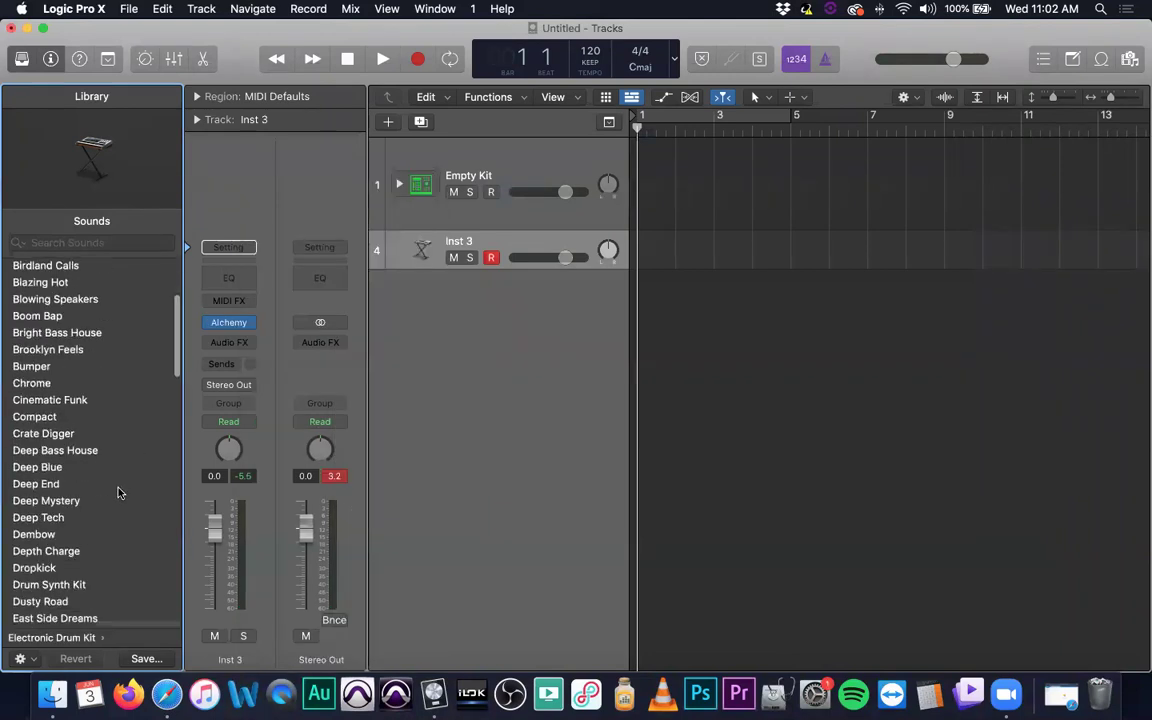
pyautogui.scroll(-12, 101, 527)
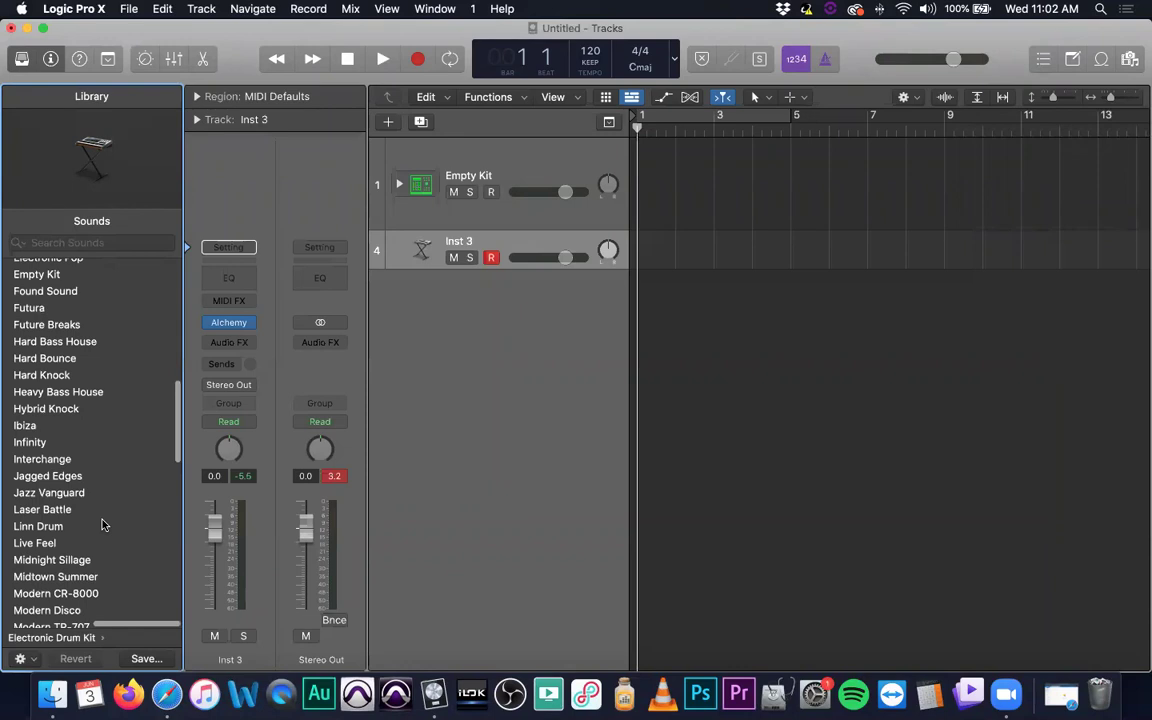
pyautogui.scroll(20, 80, 360)
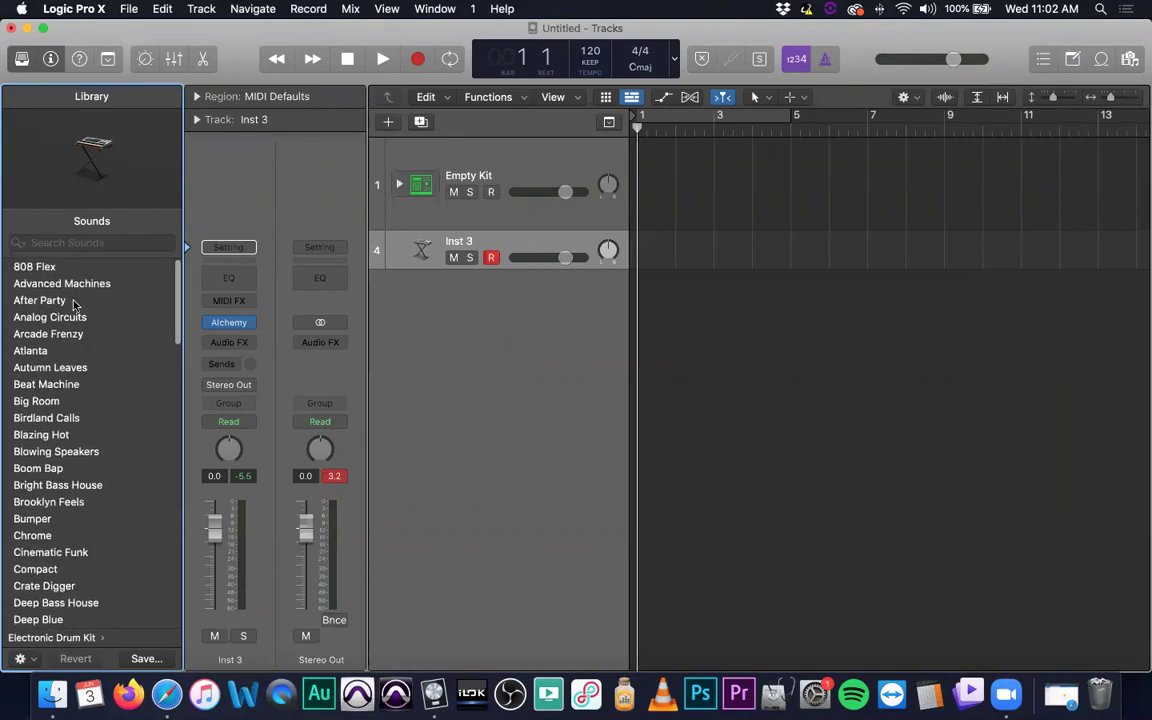
pyautogui.click(72, 302)
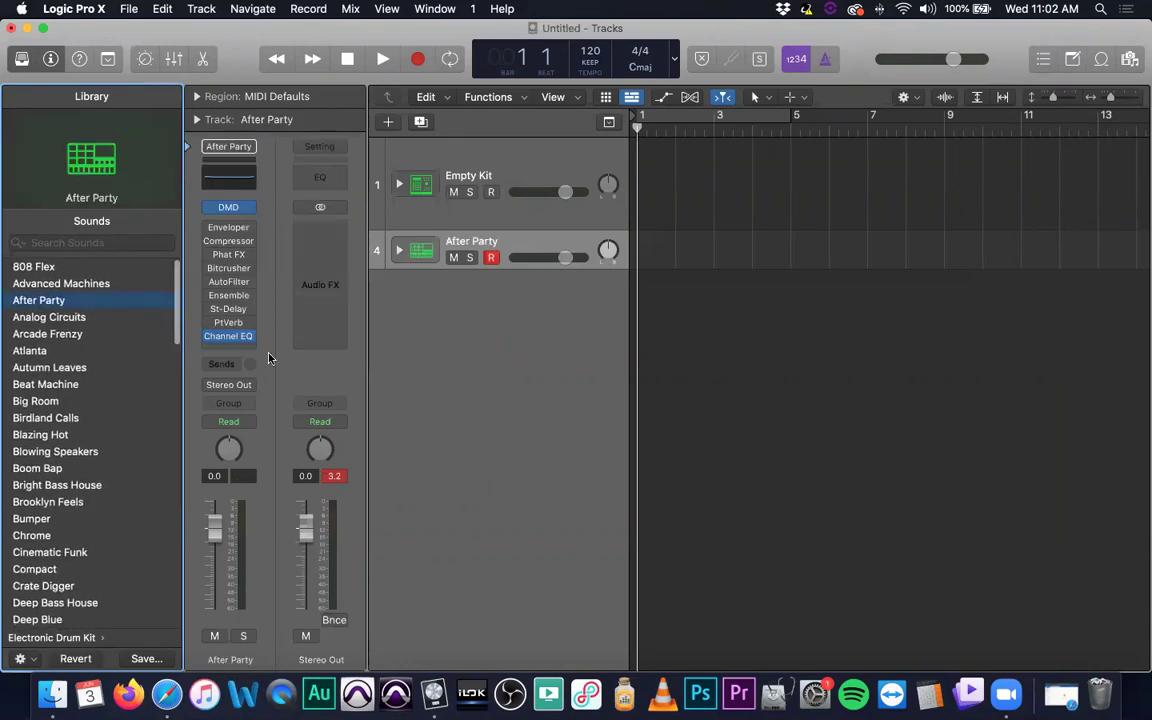
# - Examine the After Party kit in Drum Machine Designer and its Kick 1, Kick 2 and Snare 1 subtracks, leaving the stack collapsed
pyautogui.click(221, 212)
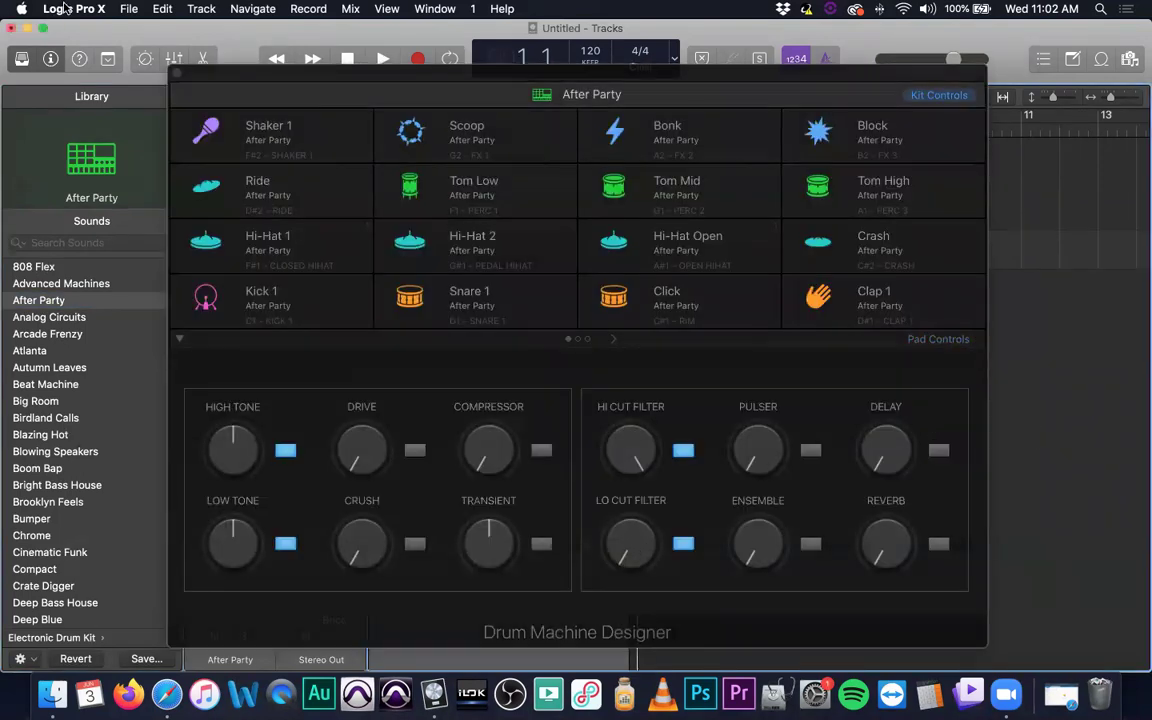
pyautogui.click(170, 80)
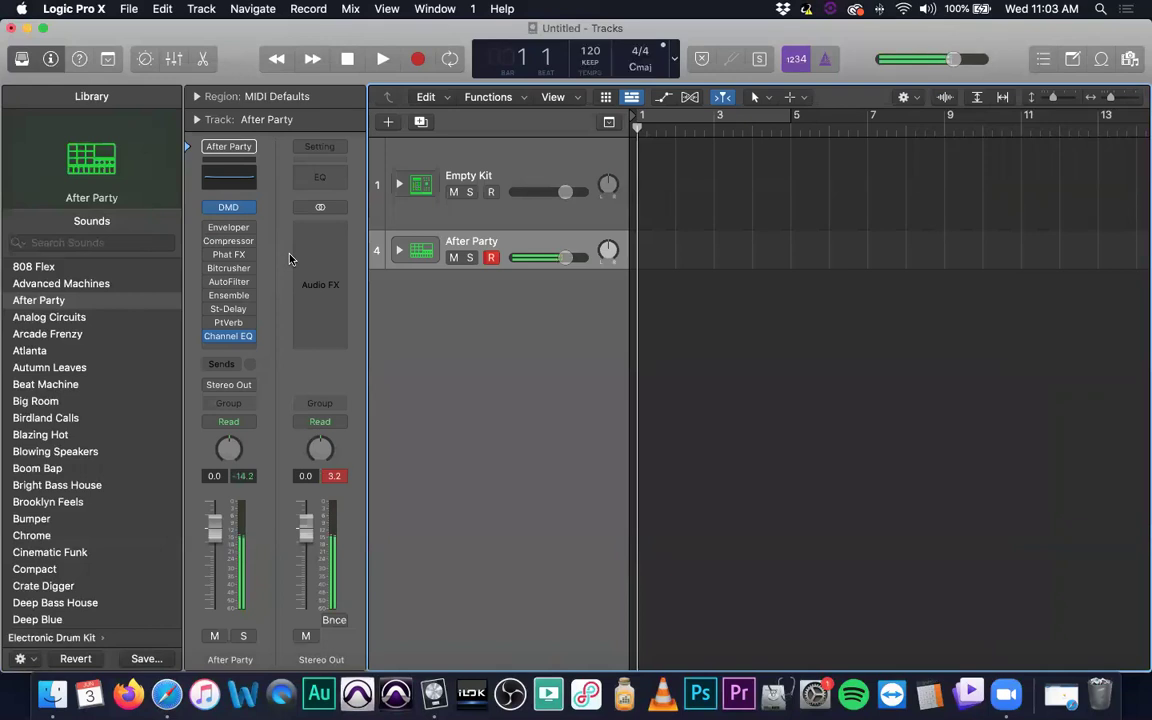
pyautogui.click(398, 251)
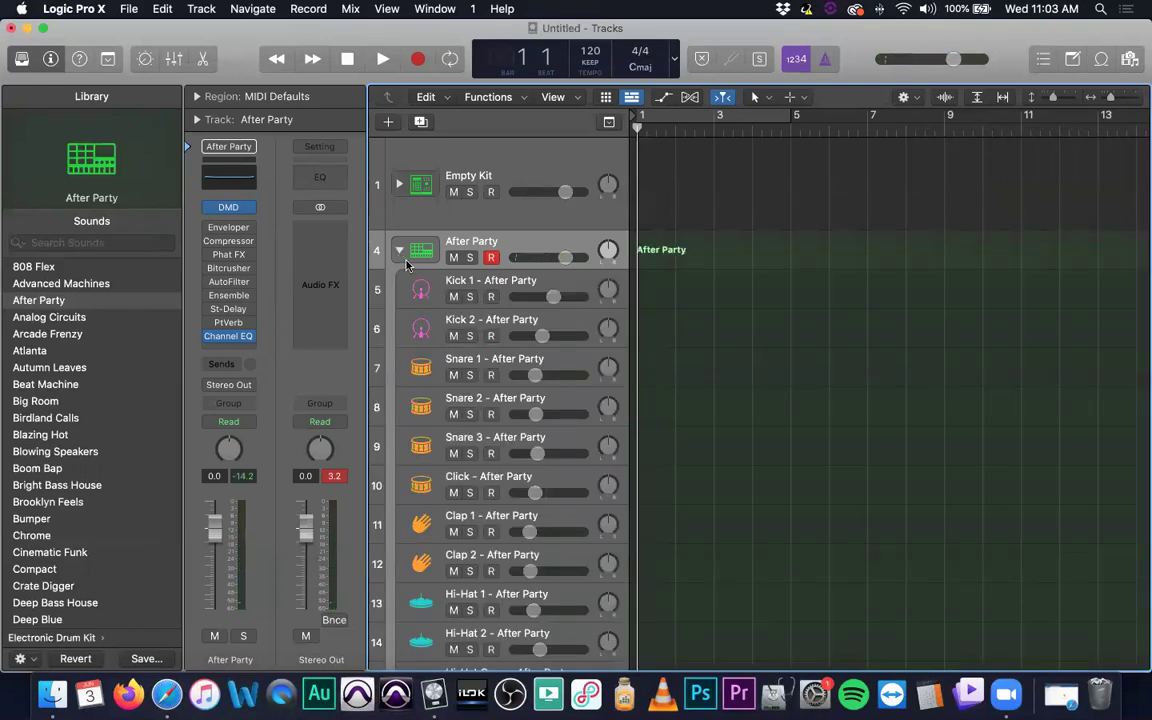
pyautogui.click(540, 284)
pyautogui.click(512, 325)
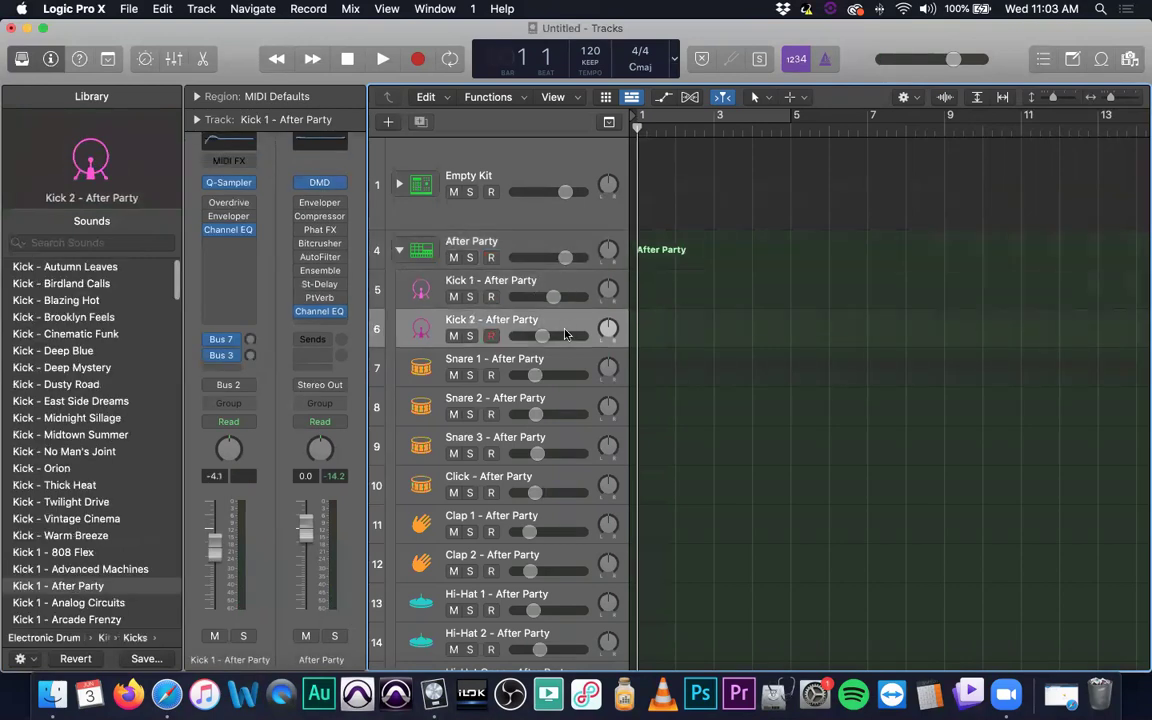
pyautogui.click(562, 365)
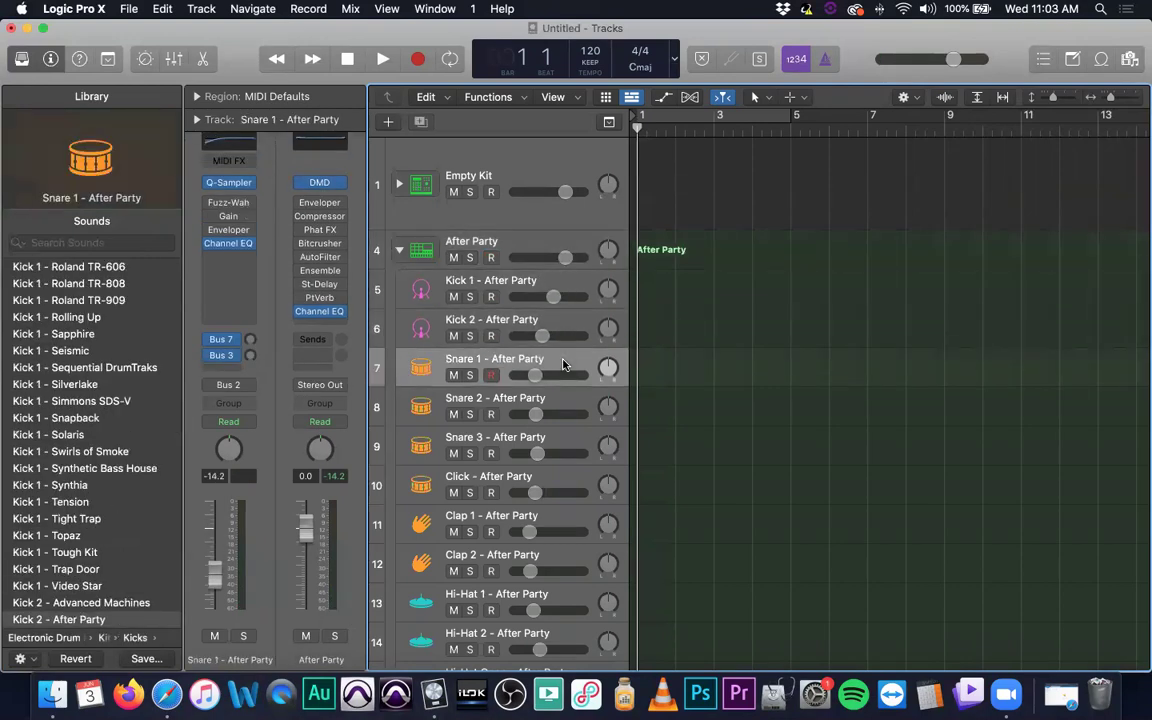
pyautogui.click(399, 250)
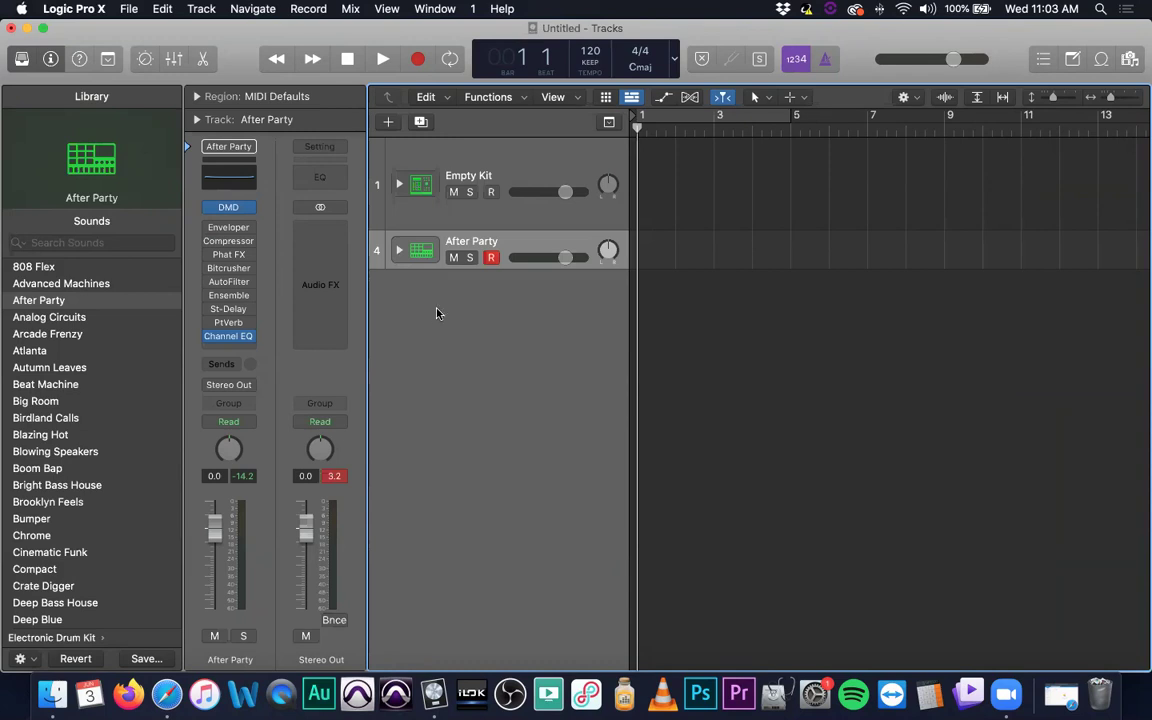
# - Review the St-Delay effect on the After Party channel strip, and insert a stereo Space Designer reverb after Channel EQ
pyautogui.click(229, 309)
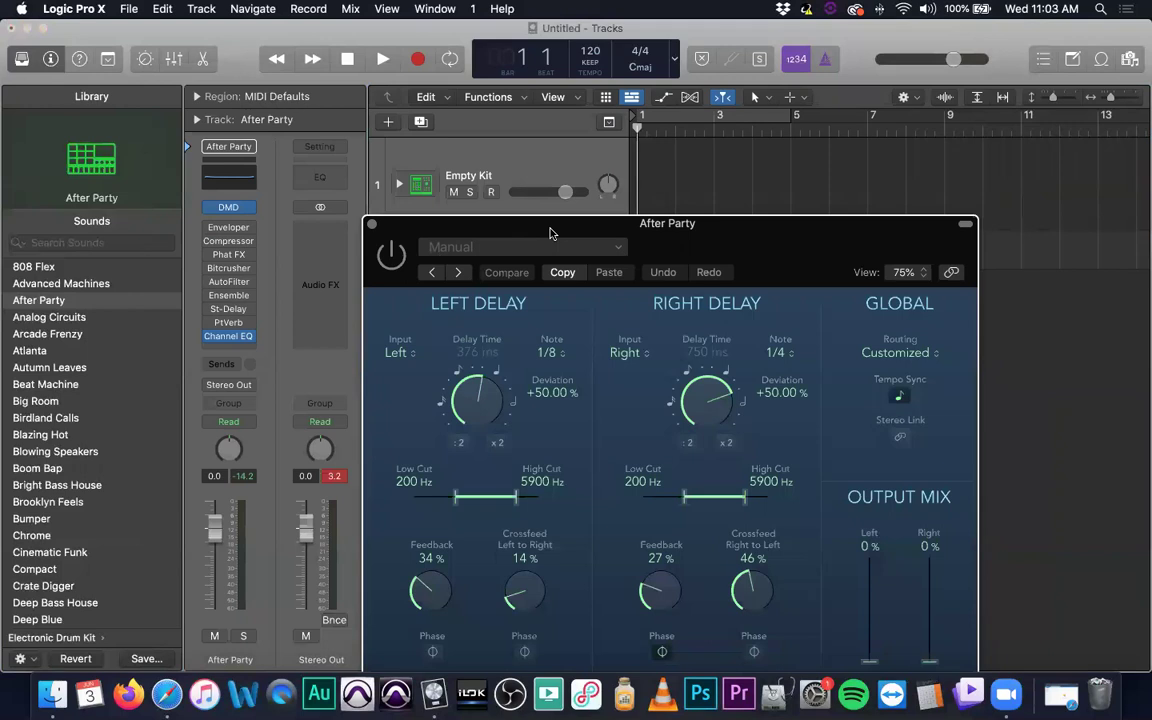
pyautogui.click(372, 226)
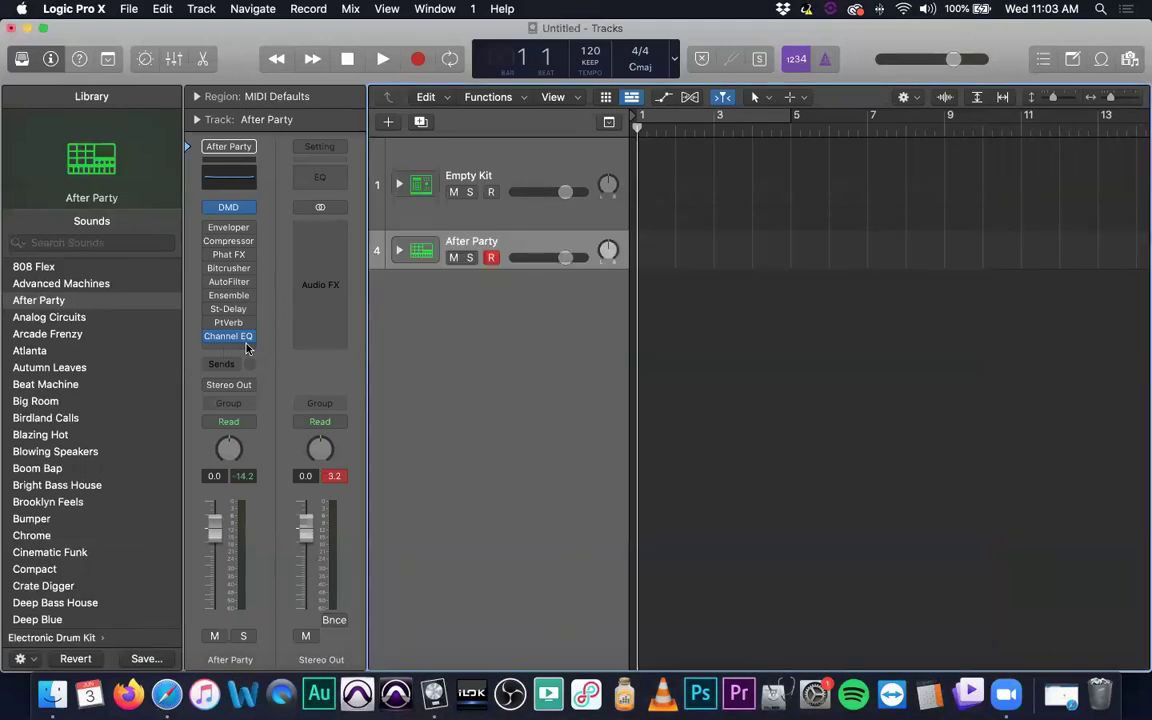
pyautogui.click(229, 349)
pyautogui.moveTo(331, 505)
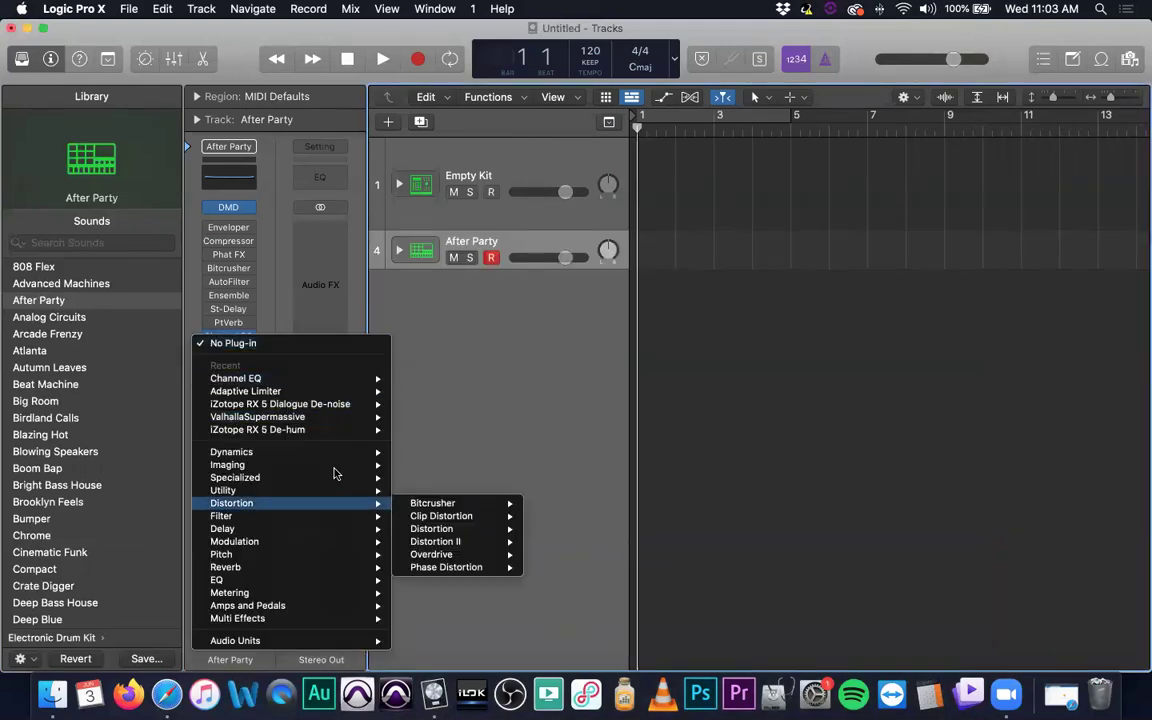
pyautogui.moveTo(337, 566)
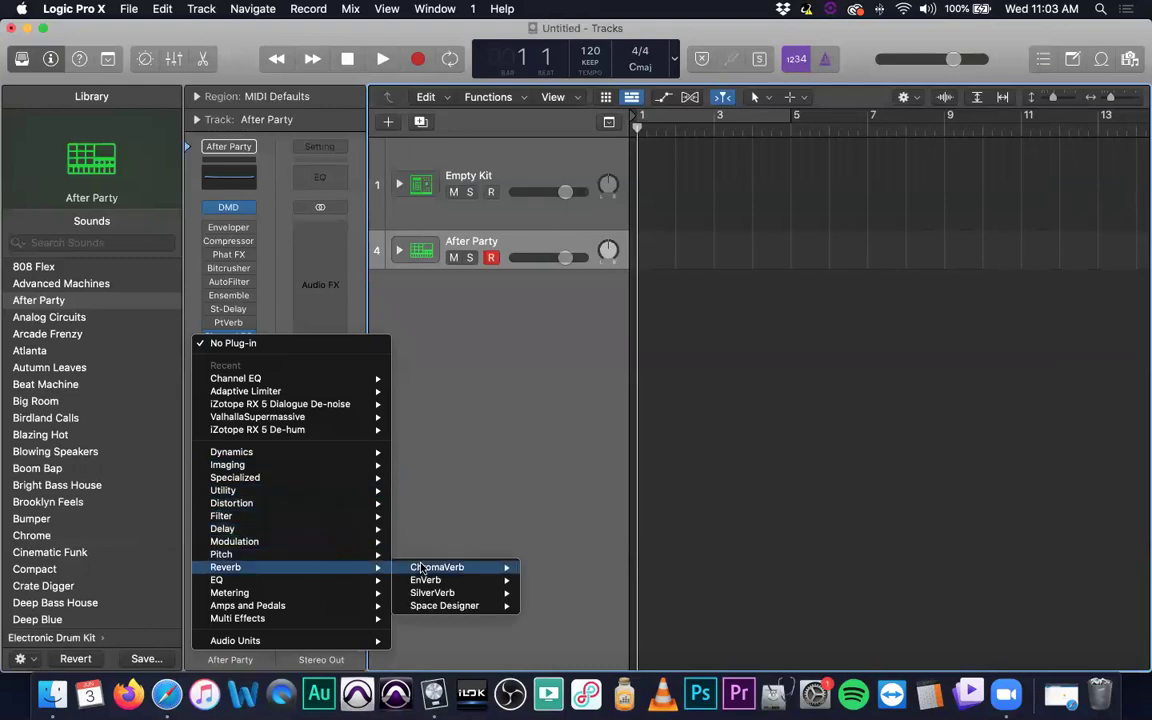
pyautogui.moveTo(465, 606)
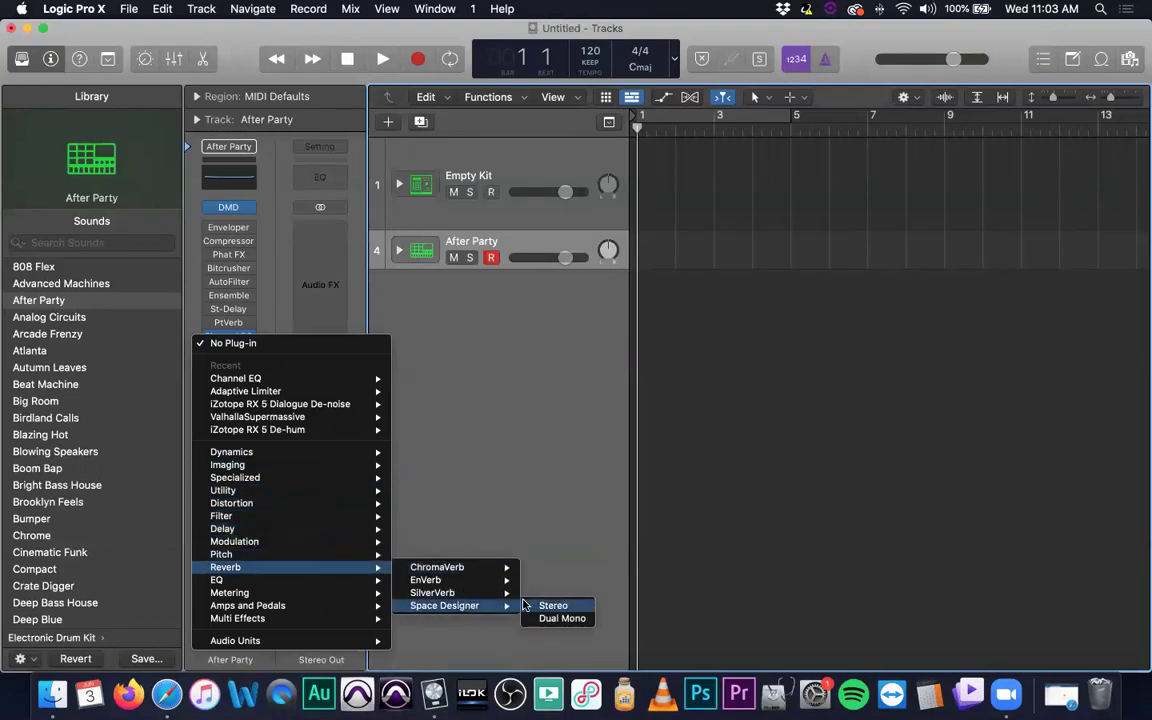
pyautogui.click(523, 605)
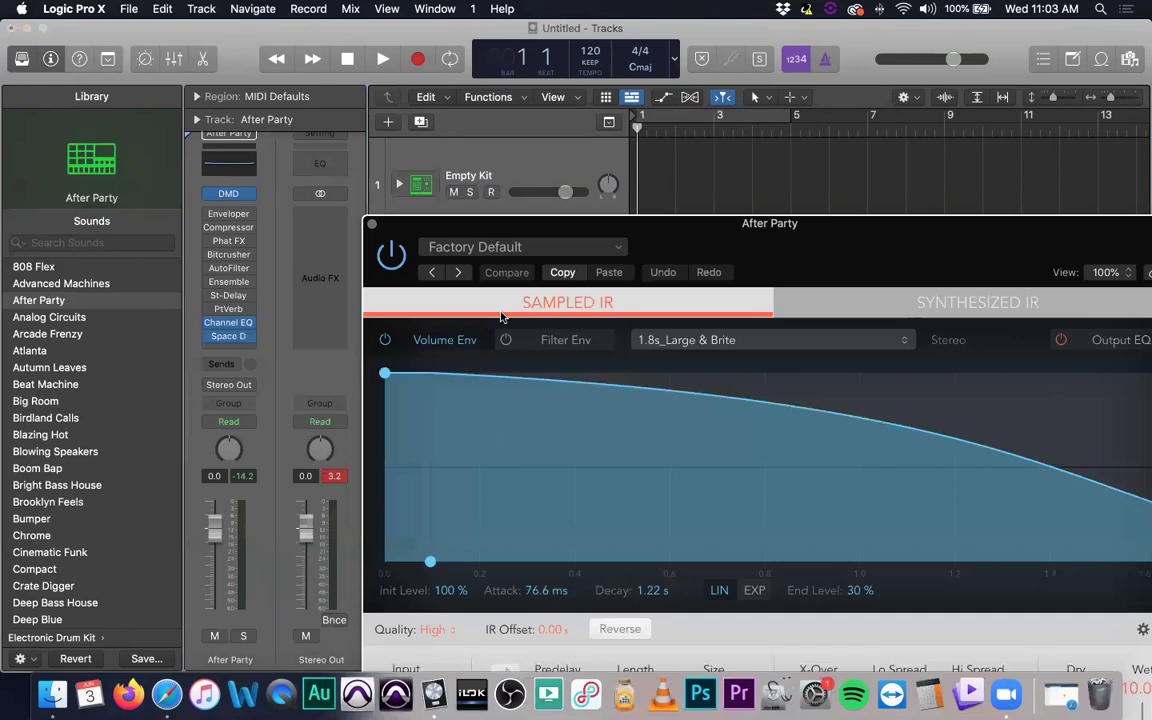
pyautogui.moveTo(650, 224); pyautogui.dragTo(428, 91)
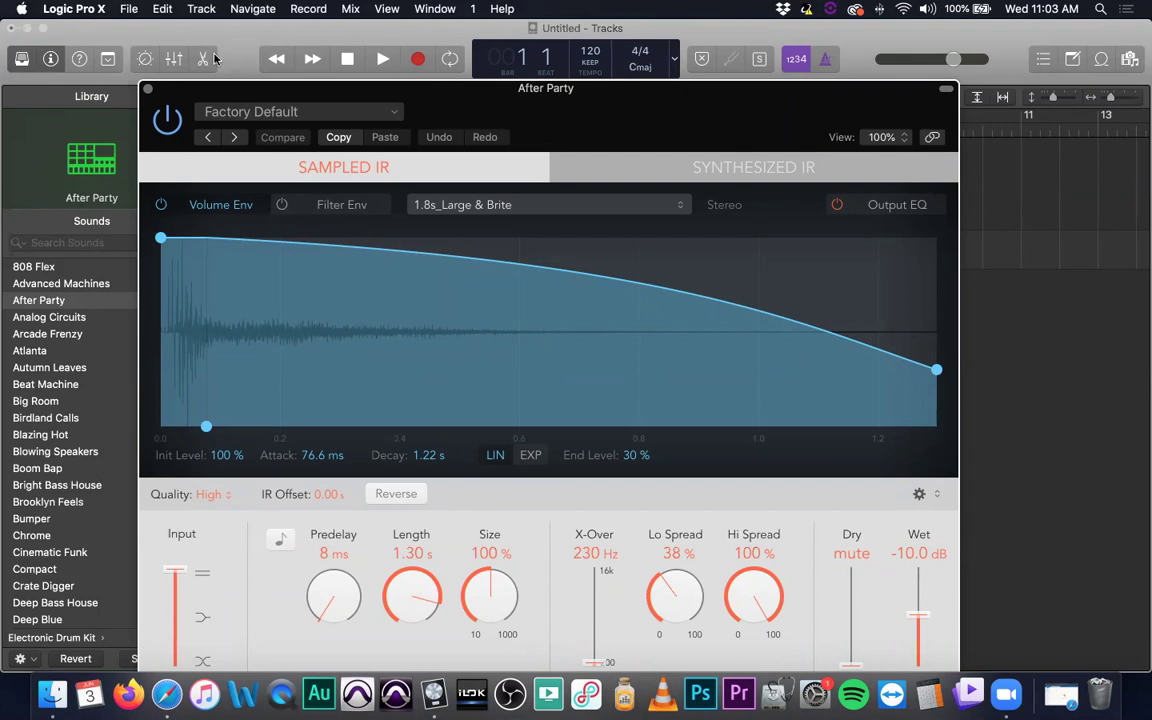
pyautogui.click(147, 89)
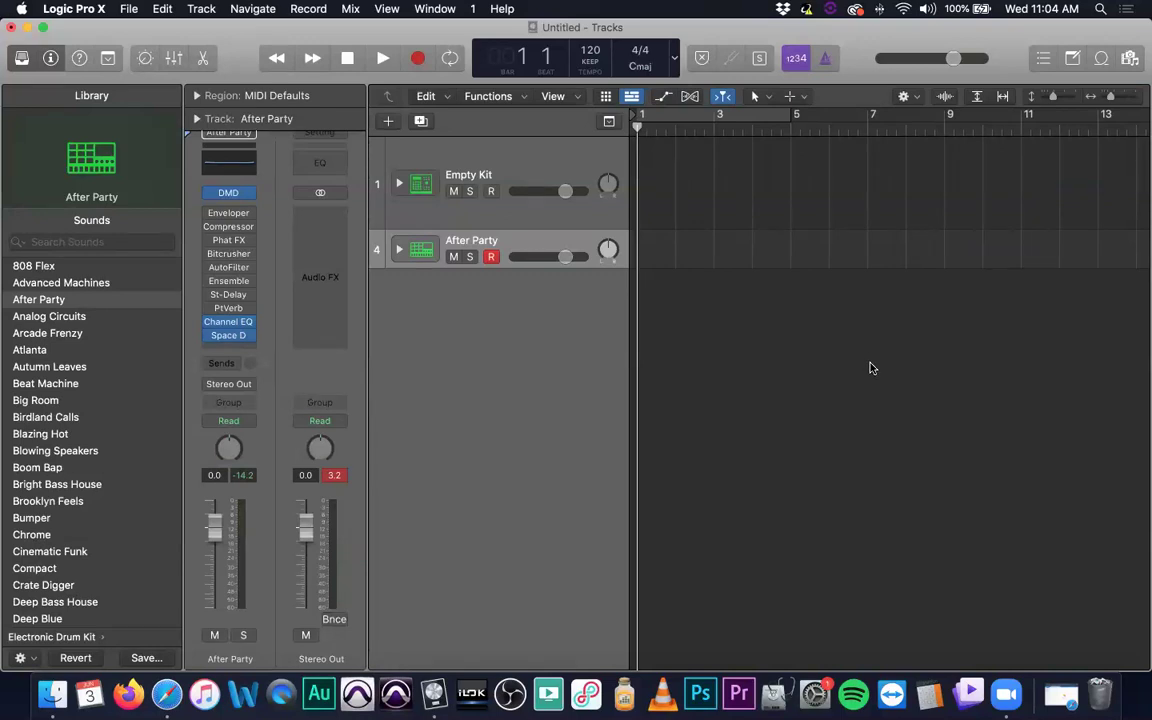
# - Start ending the Zoom meeting
pyautogui.press('super+w')
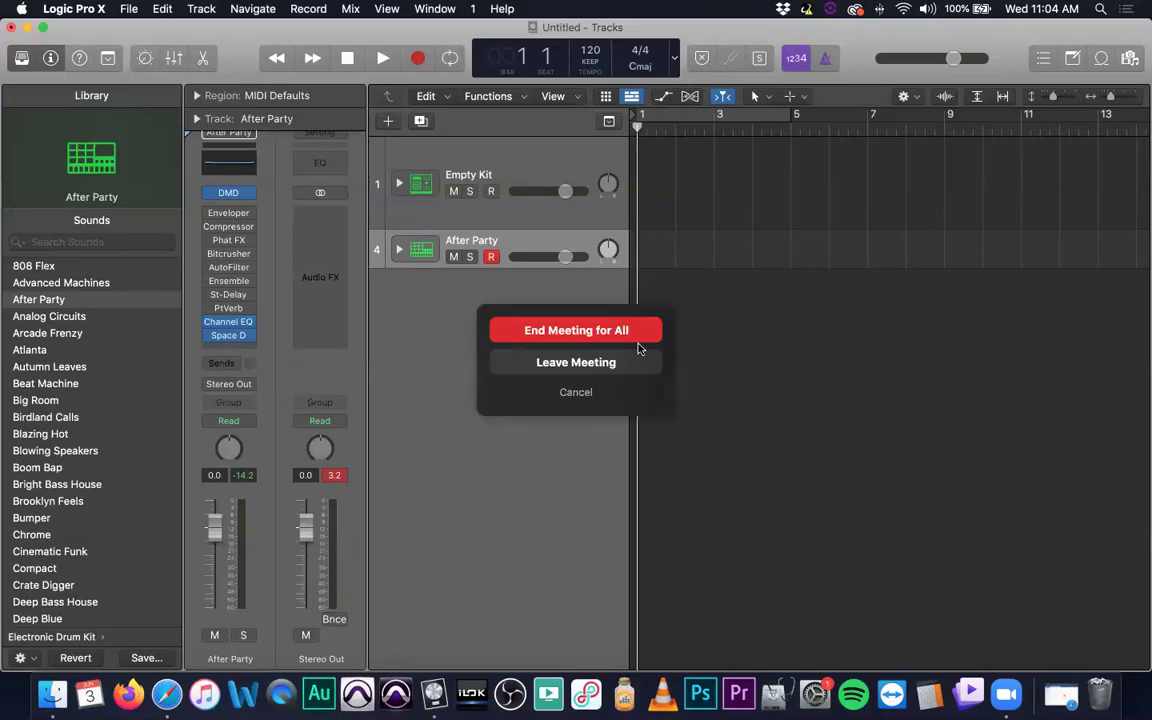